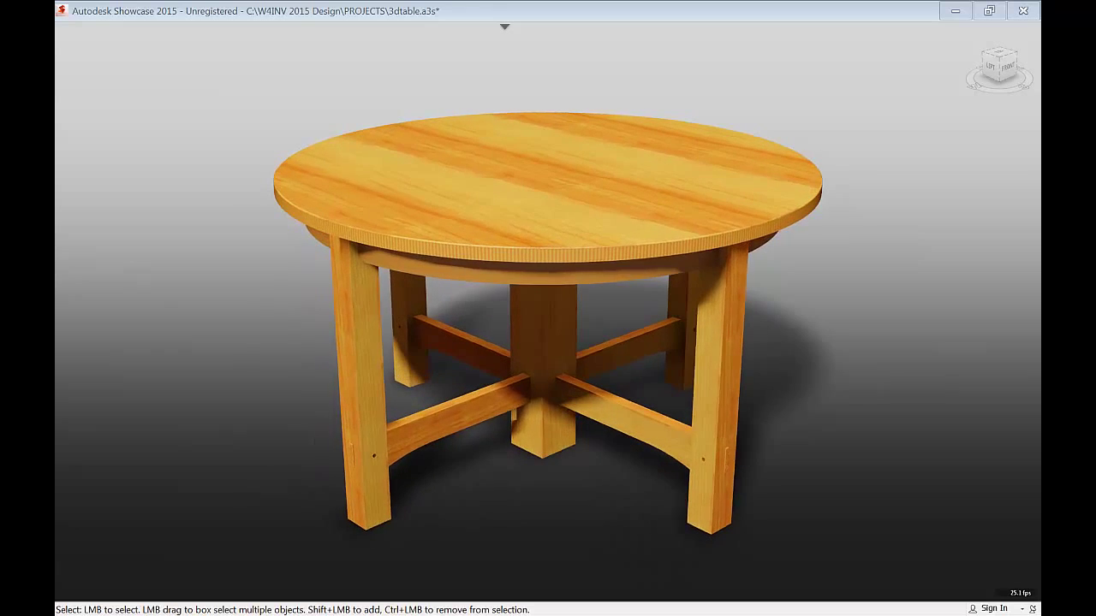
pyautogui.keyDown('alt'); pyautogui.moveTo(183, 376); pyautogui.dragTo(183, 230); pyautogui.keyUp('alt')
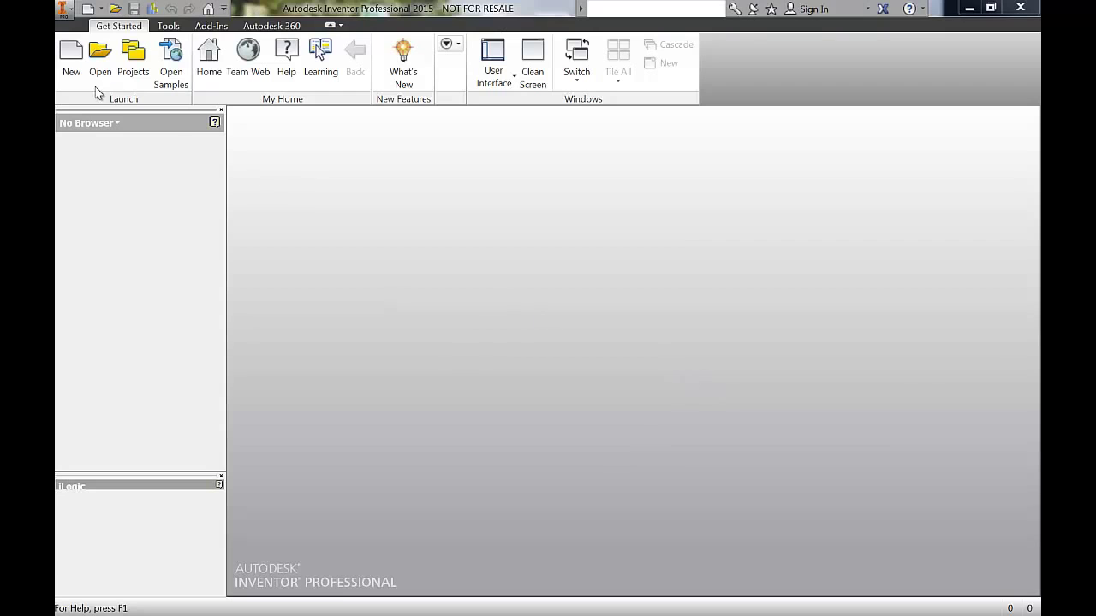
# In Autodesk Inventor, create a new part and sketch a circle 54 in in diameter centred on the origin
pyautogui.click(71, 62)
pyautogui.doubleClick(595, 223)
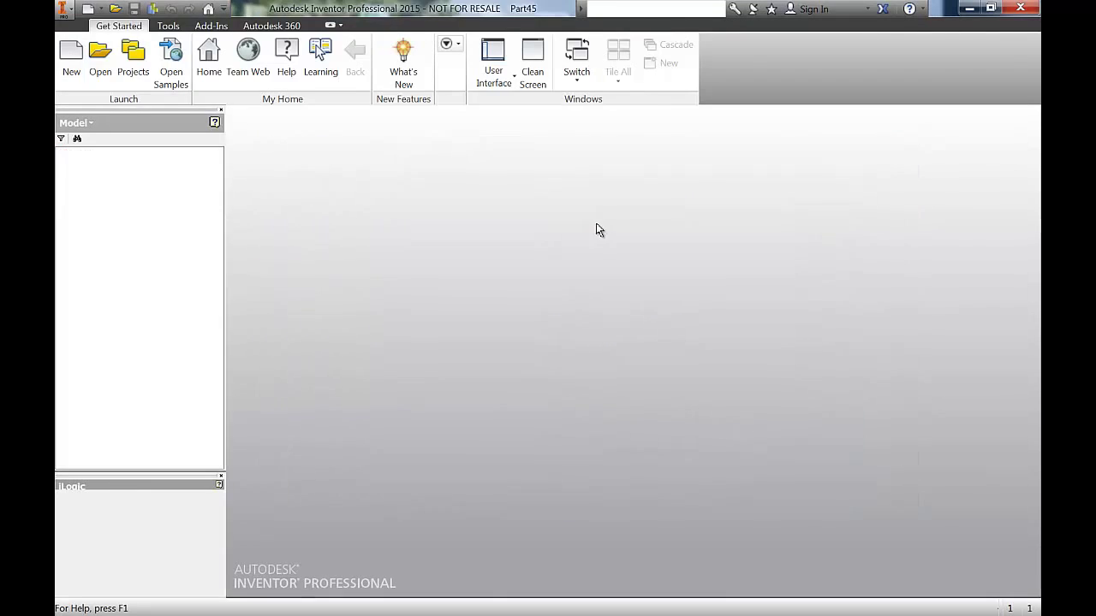
pyautogui.press('c')
pyautogui.click(633, 351)
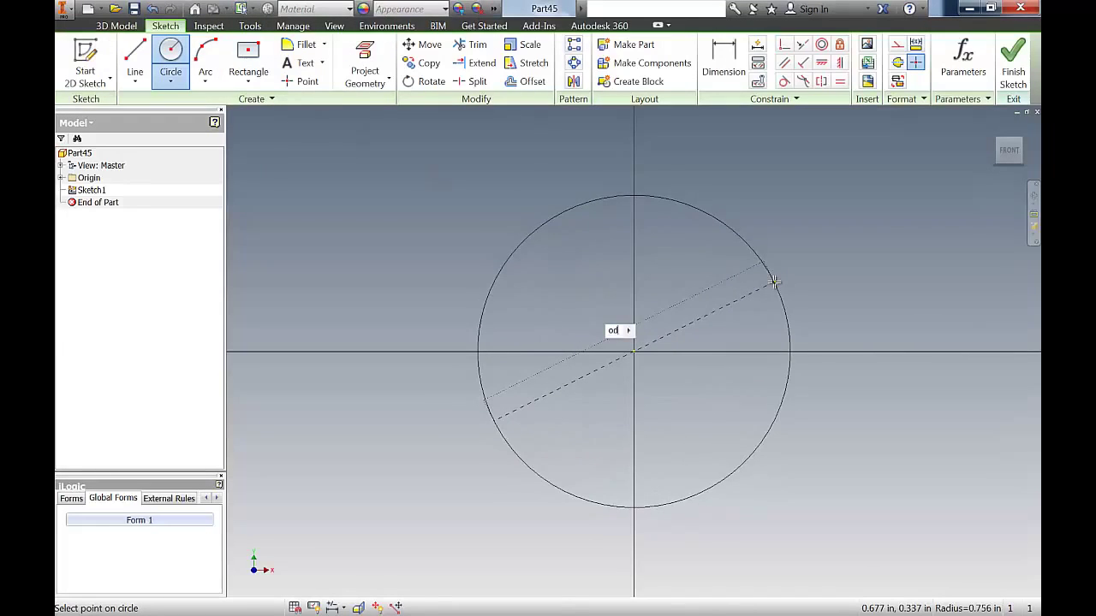
pyautogui.write('54')
pyautogui.press('Return')
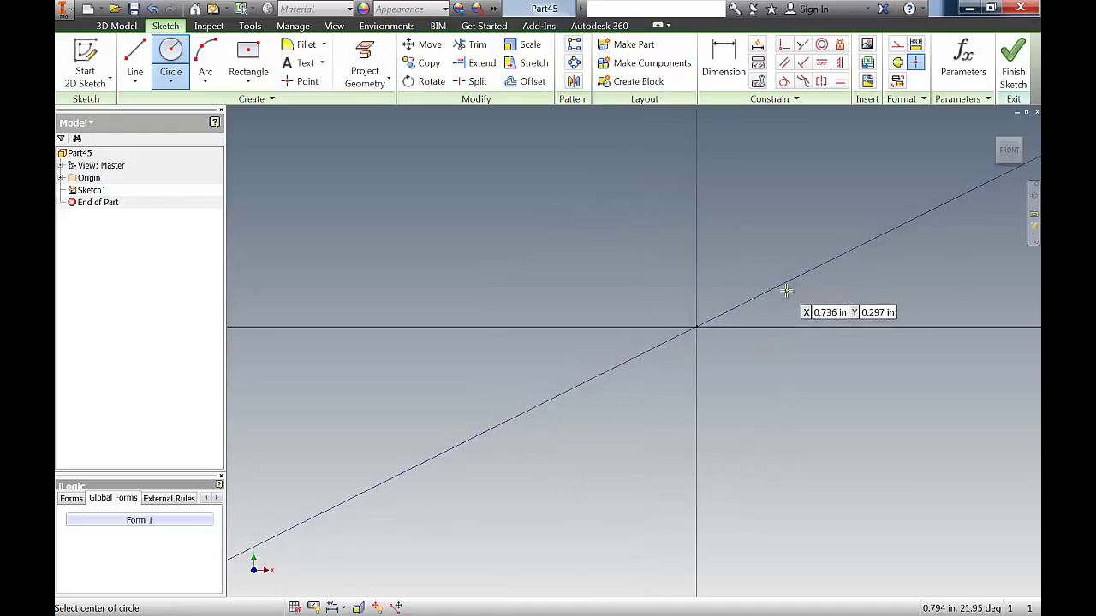
# Extrude the circle into the tabletop with the named distance tabletopthick=1.25
pyautogui.moveTo(786, 291); pyautogui.dragTo(636, 344, button='middle')
pyautogui.keyDown('shift'); pyautogui.moveTo(672, 345); pyautogui.dragTo(676, 286, button='middle'); pyautogui.keyUp('shift')
pyautogui.press('e')
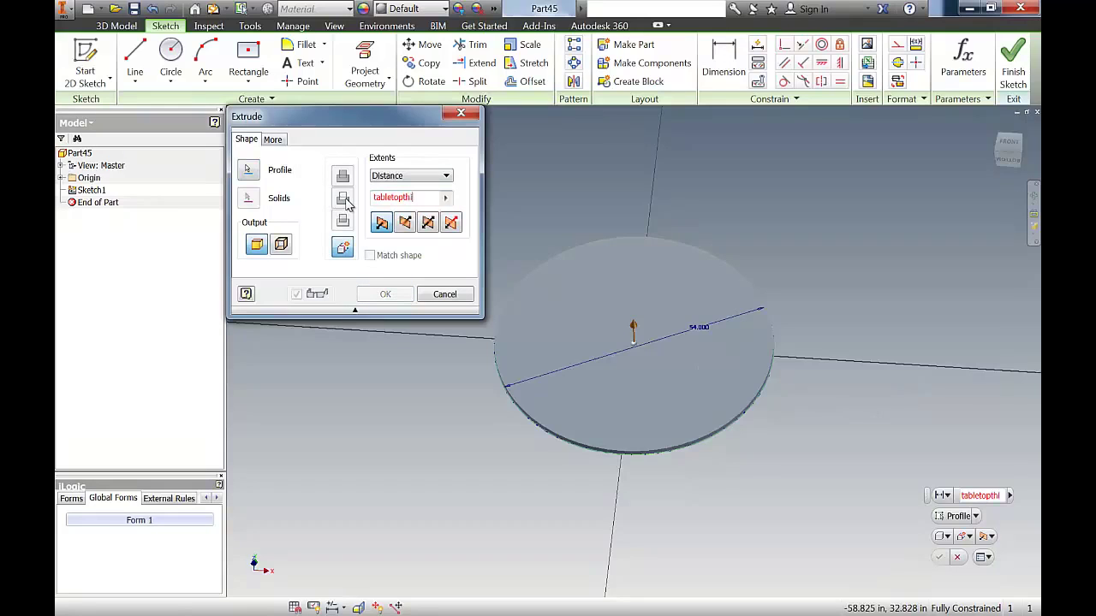
pyautogui.write('.25')
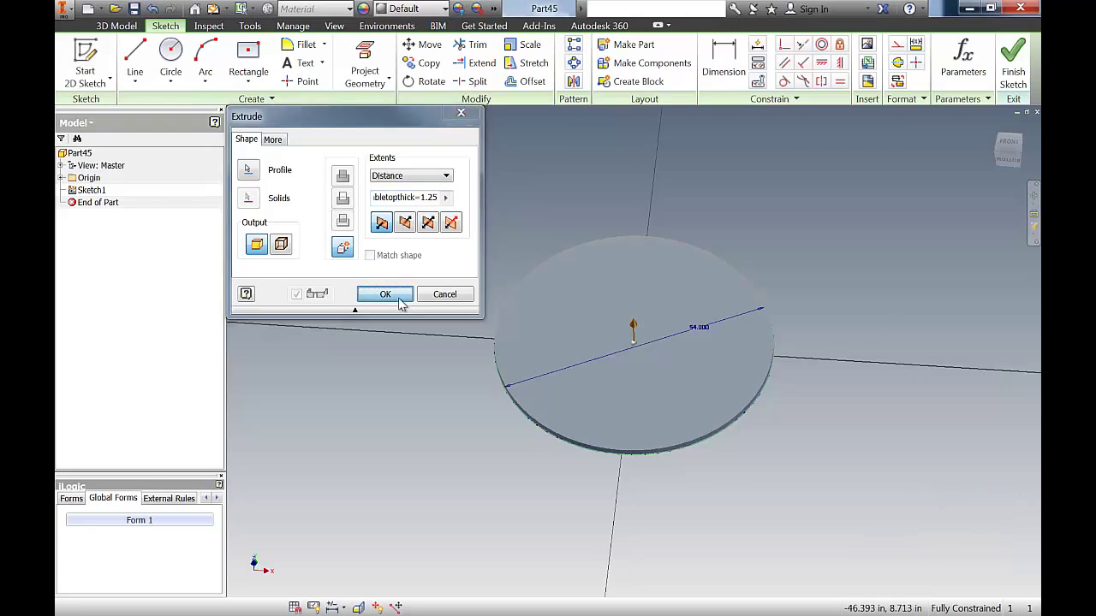
# Start a sketch on the tabletop face and draw a vertical and a horizontal line from its centre to the circular edge
pyautogui.click(605, 342)
pyautogui.click(656, 340)
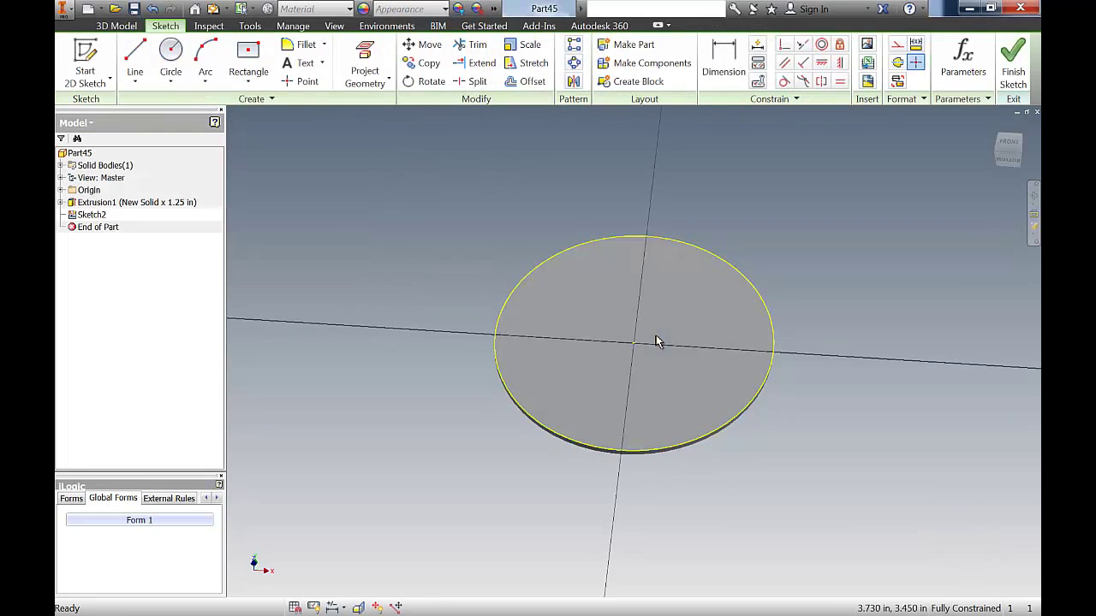
pyautogui.click(1010, 143)
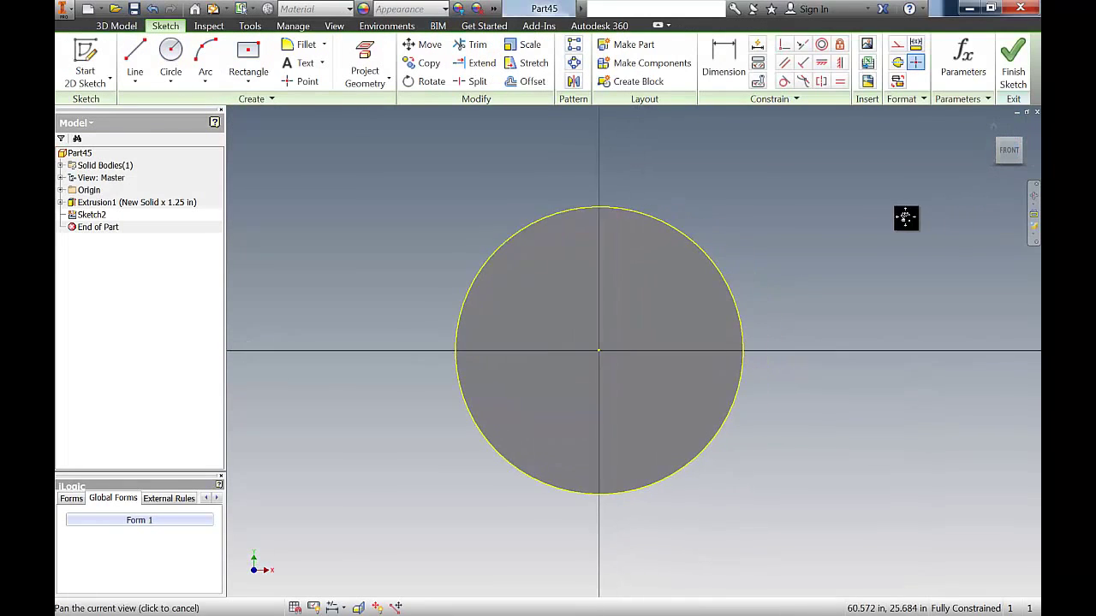
pyautogui.click(136, 66)
pyautogui.click(570, 353)
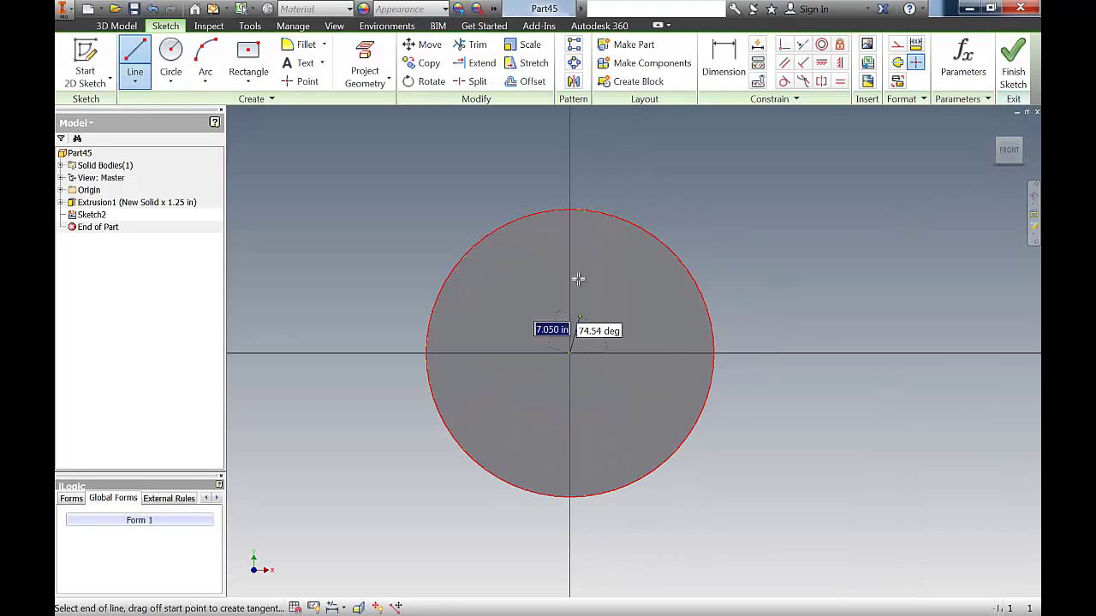
pyautogui.doubleClick(570, 211)
pyautogui.click(569, 352)
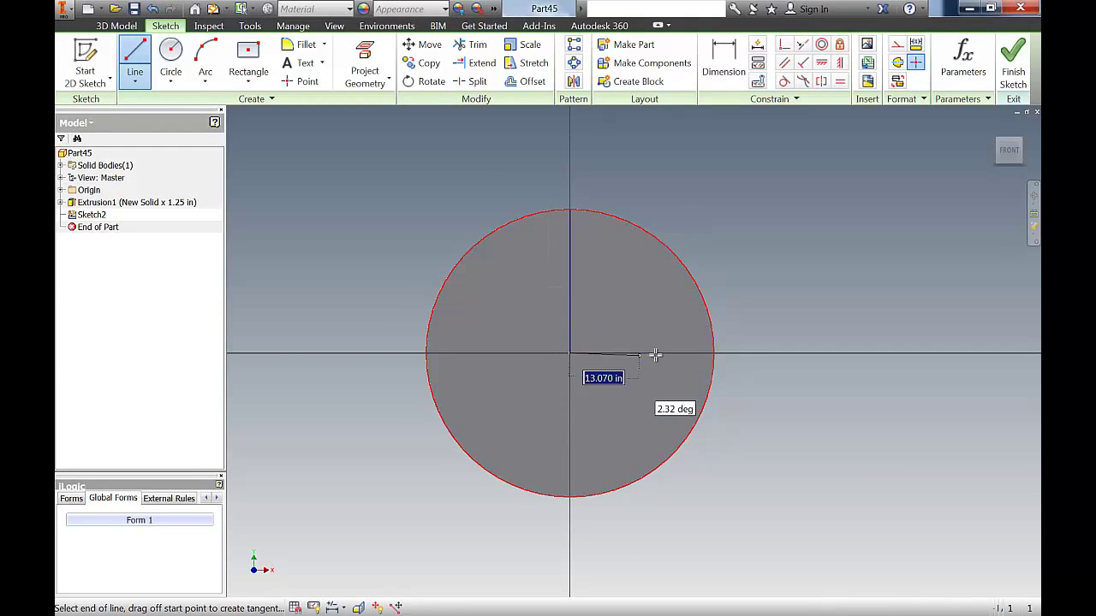
pyautogui.click(712, 353)
pyautogui.press('Escape')
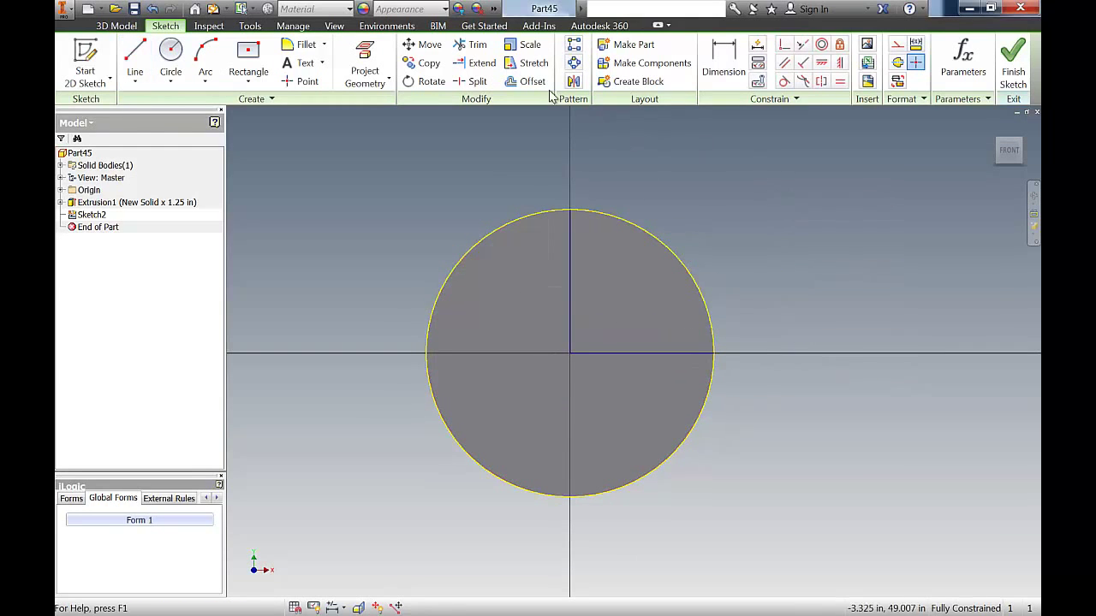
# Offset the tabletop edge inward twice, setting the edge gap to fasciaoffset 3 in and the ring width to fasciathick 1.25 in
pyautogui.click(638, 229)
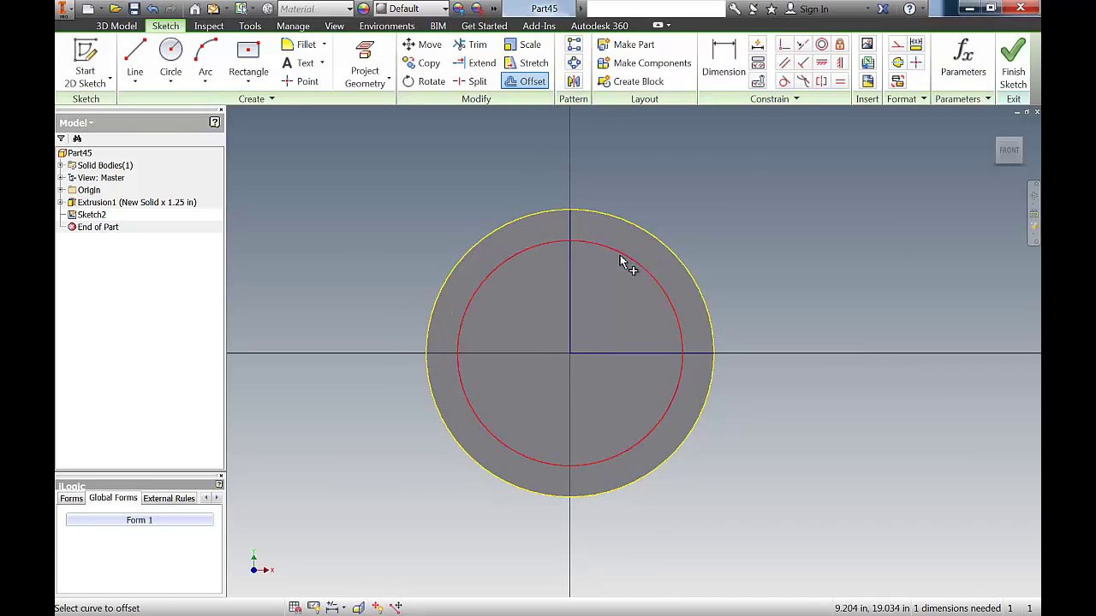
pyautogui.click(622, 270)
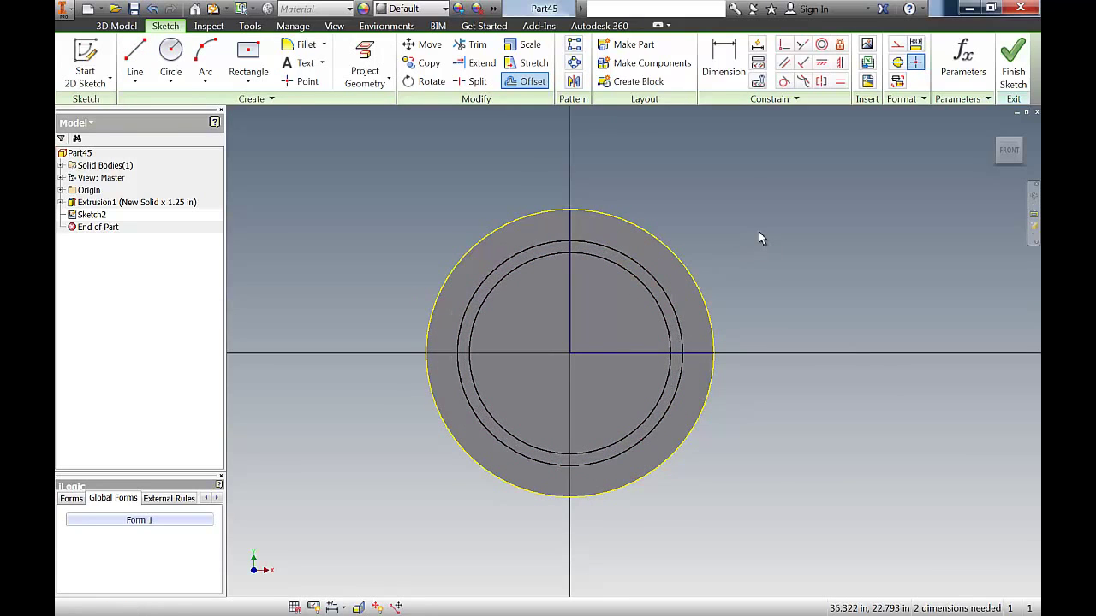
pyautogui.press('d')
pyautogui.click(650, 264)
pyautogui.click(739, 235)
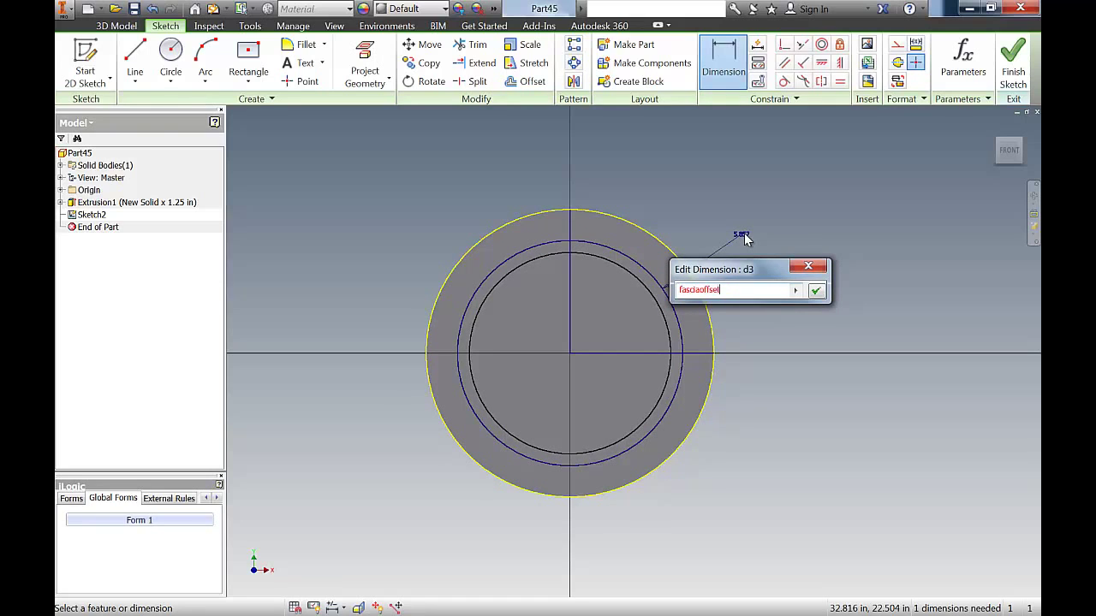
pyautogui.press('Return')
pyautogui.click(643, 289)
pyautogui.click(687, 207)
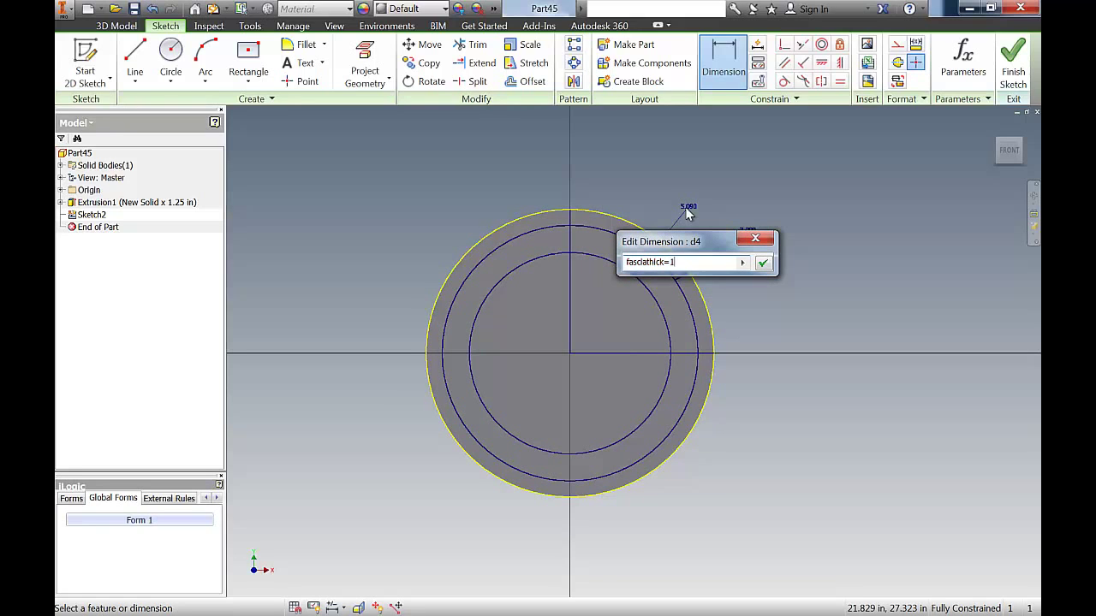
pyautogui.press('Return')
# Trim both offset circles to quarter arcs between the vertical and horizontal lines
pyautogui.press('x')
pyautogui.click(553, 233)
pyautogui.click(555, 228)
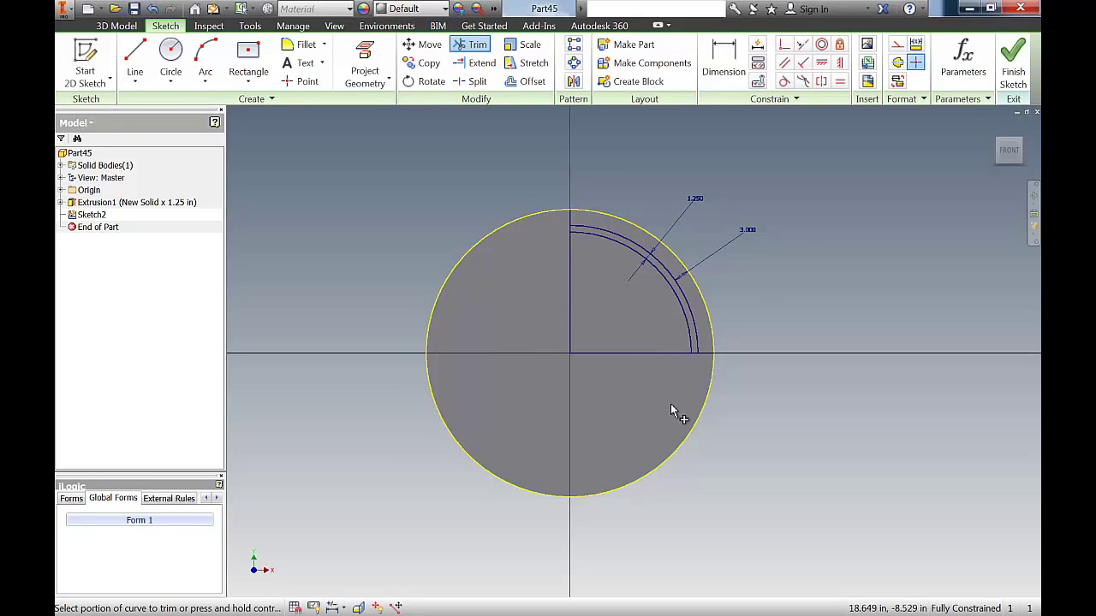
# Draw a short horizontal line across both arcs just above their ends on the horizontal radius line
pyautogui.scroll(4, 599, 253)
pyautogui.press('l')
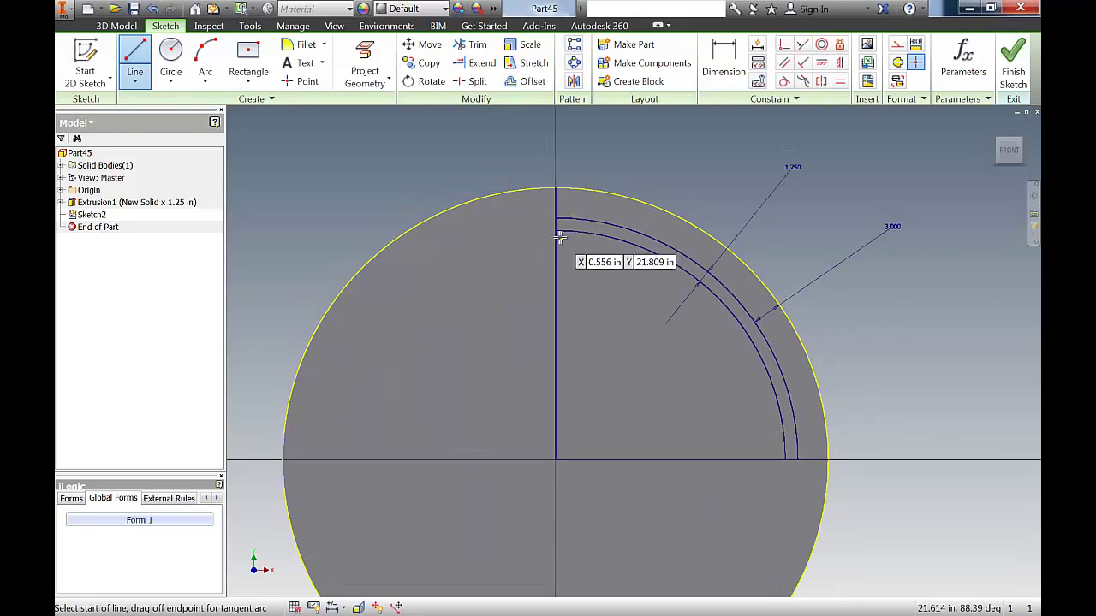
pyautogui.moveTo(631, 300); pyautogui.dragTo(579, 256, button='middle')
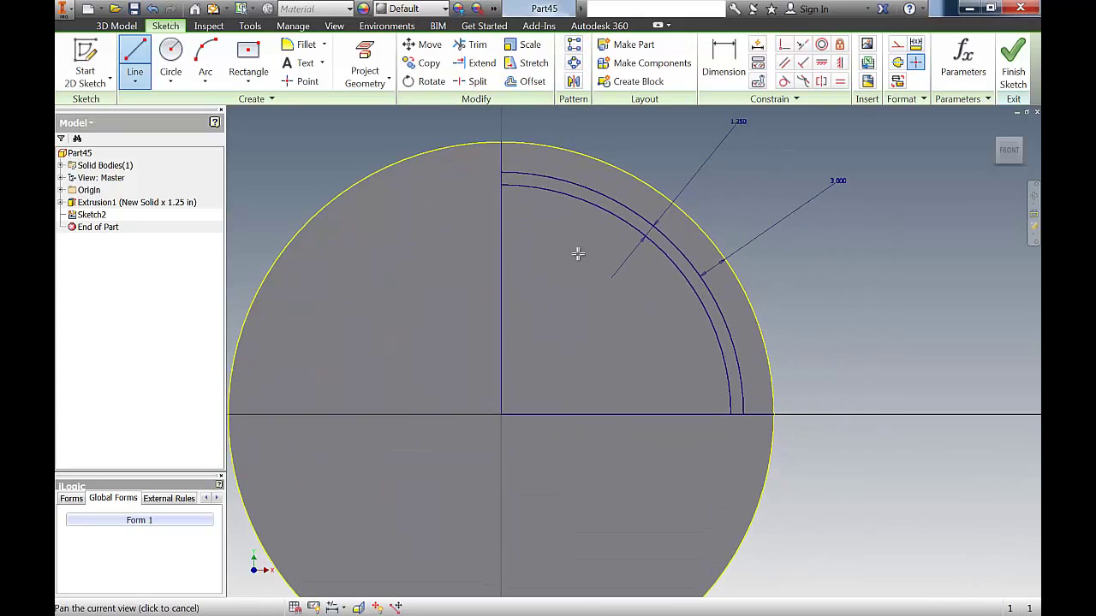
pyautogui.scroll(3, 765, 445)
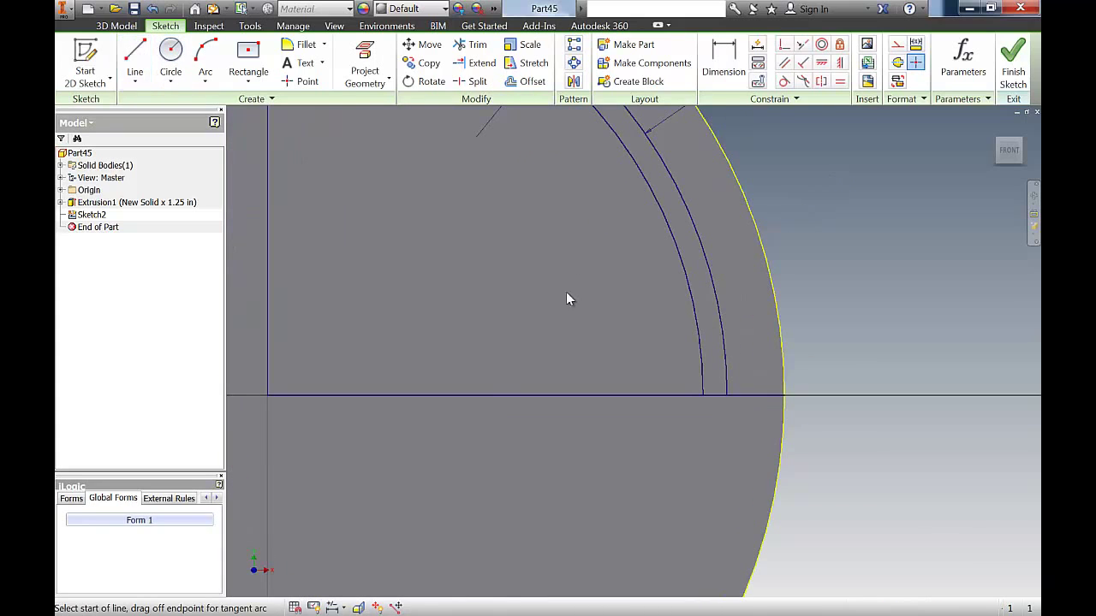
pyautogui.click(742, 366)
pyautogui.click(661, 365)
pyautogui.press('Escape')
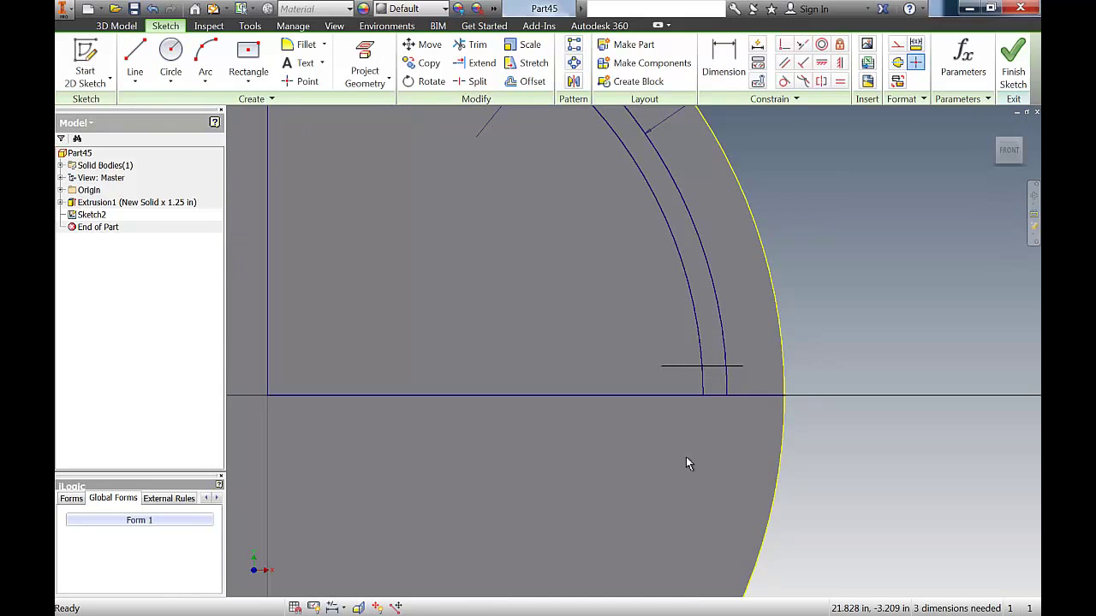
# Dimension the short line 1.5 in from the horizontal radius line and trim its overhang beyond the outer arc
pyautogui.press('d')
pyautogui.click(676, 395)
pyautogui.click(685, 366)
pyautogui.click(619, 371)
pyautogui.write('1.9')
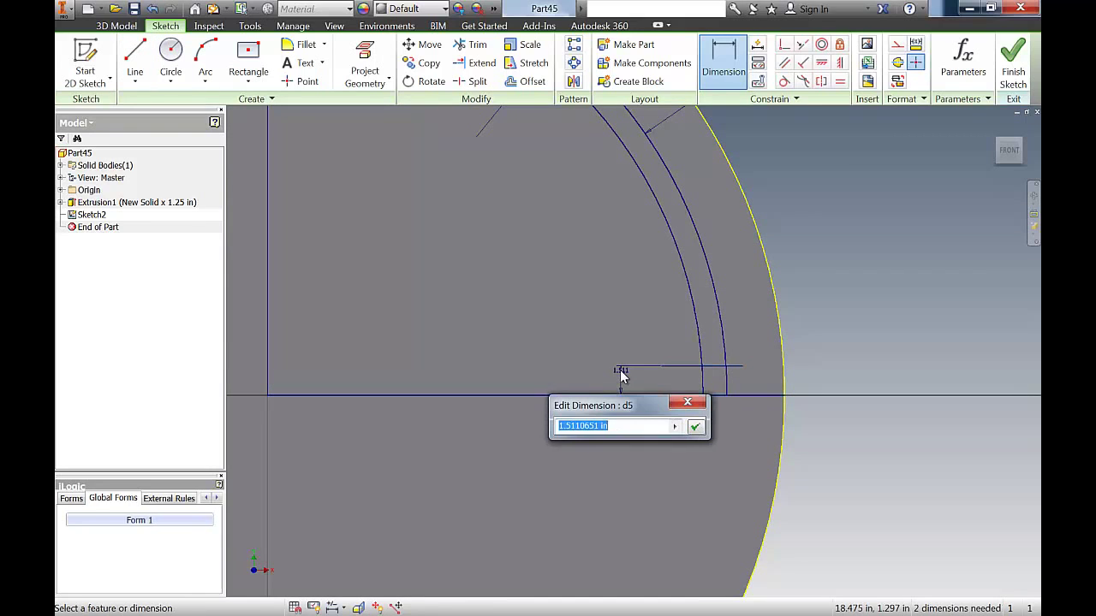
pyautogui.press('Return')
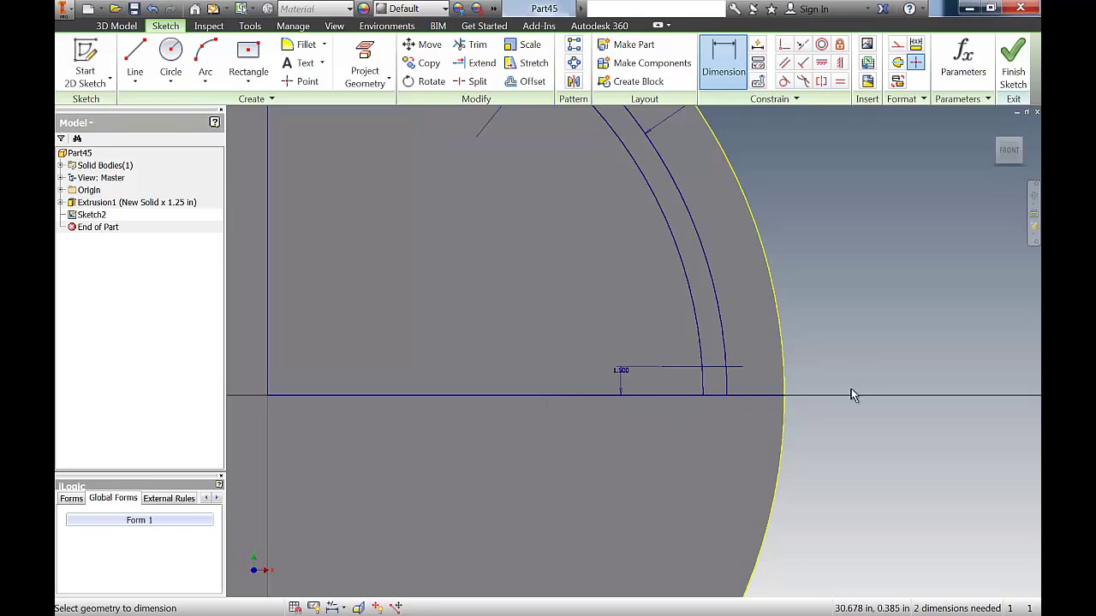
pyautogui.press('x')
pyautogui.click(741, 366)
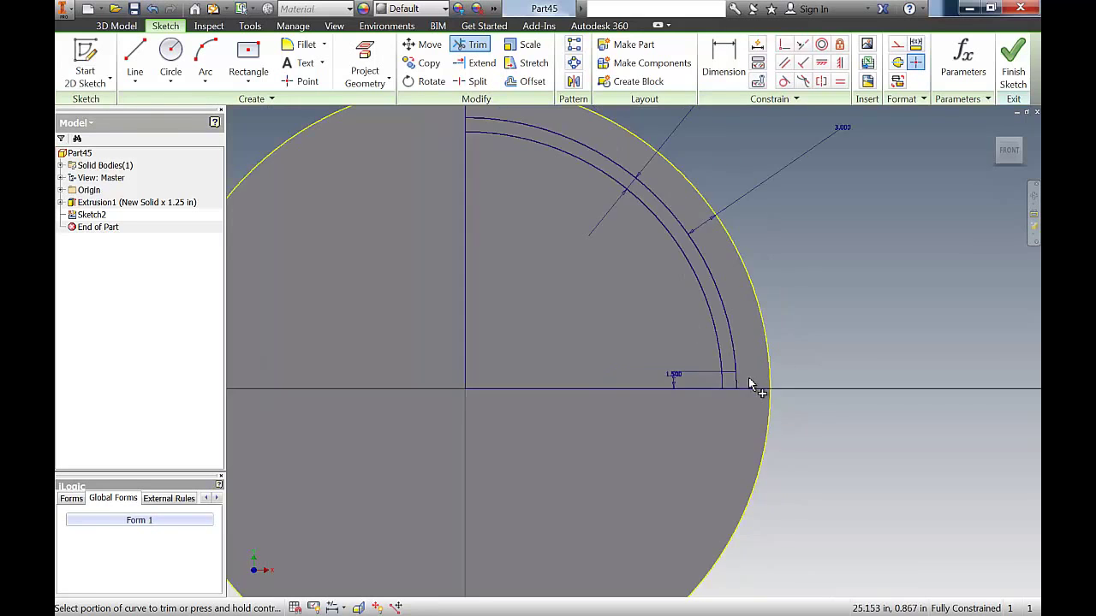
# Sketch a 3 by 3 in centre-point square on the vertical line, midway between the upper ends of the two arcs
pyautogui.scroll(-5, 749, 377)
pyautogui.scroll(4, 656, 274)
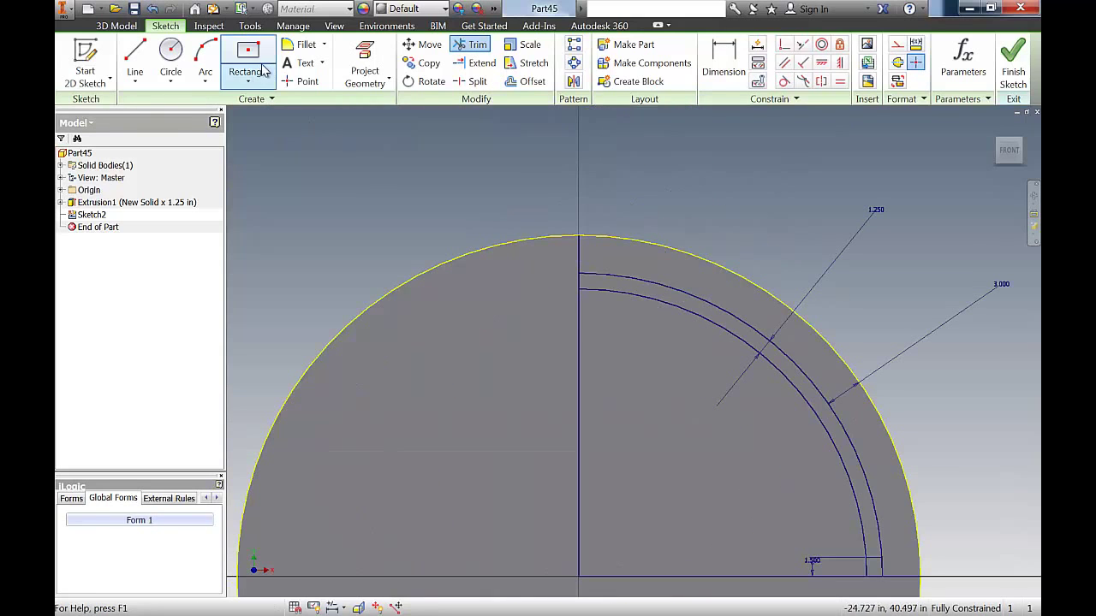
pyautogui.click(267, 70)
pyautogui.click(588, 266)
pyautogui.press('Tab')
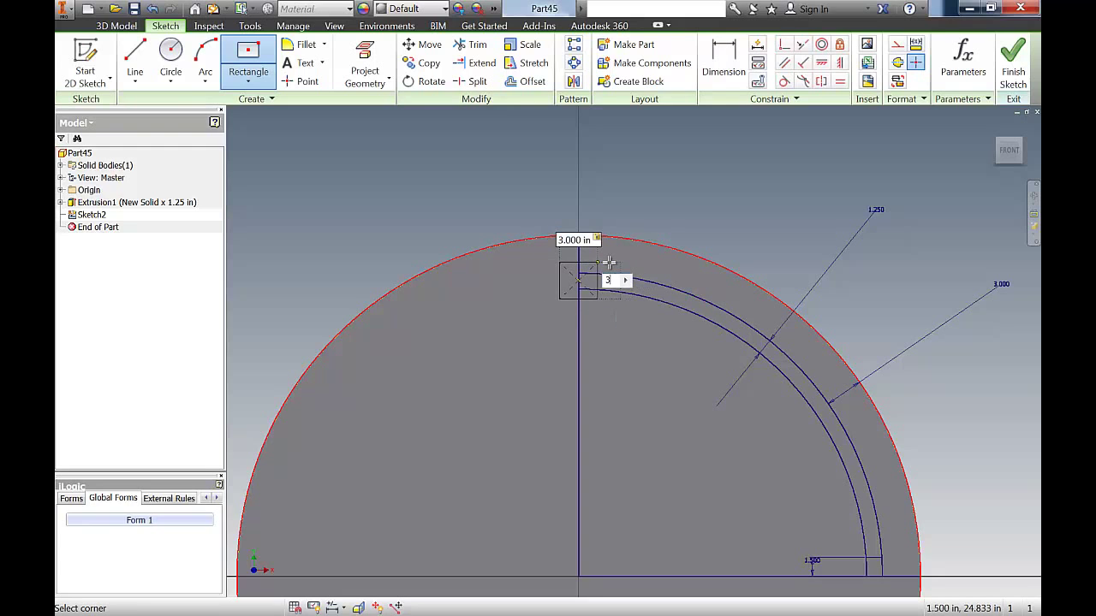
pyautogui.write('3')
pyautogui.press('Return')
# Draw a line between the two arcs along the adjoining side of the square and finish the sketch
pyautogui.scroll(2, 605, 330)
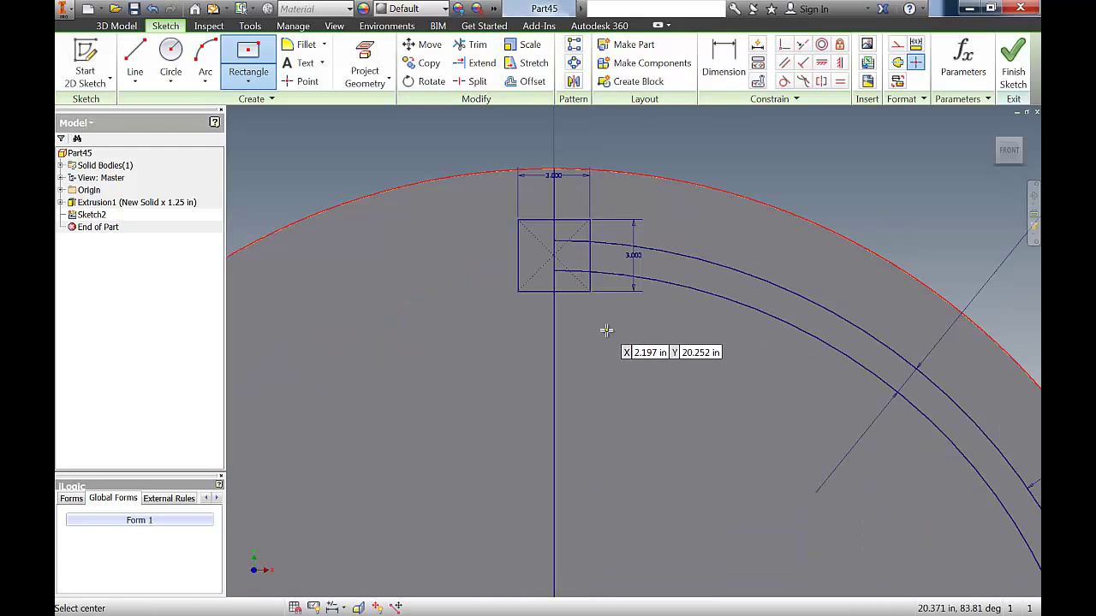
pyautogui.press('l')
pyautogui.click(588, 271)
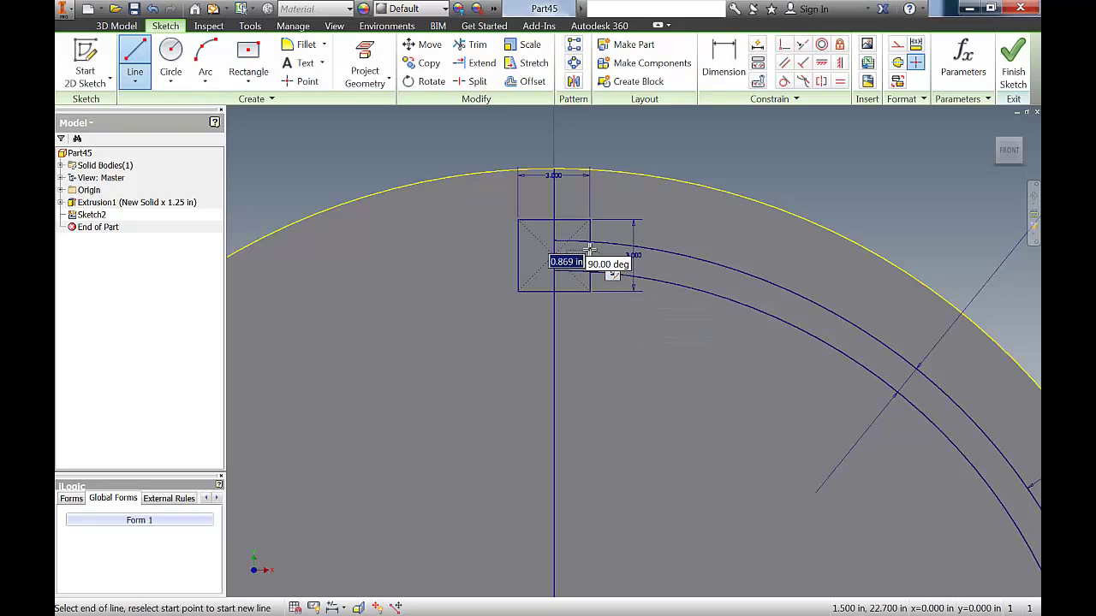
pyautogui.rightClick(669, 206)
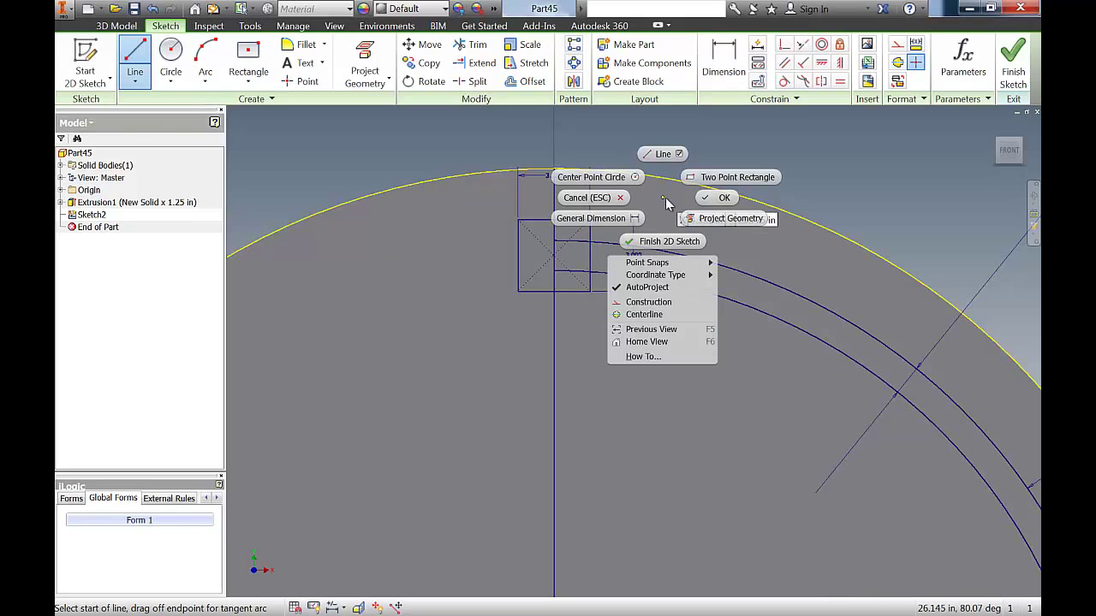
pyautogui.click(667, 245)
# Extrude the curved fascia strip between the square and the short line as a new solid with distance fasciaheight=3
pyautogui.moveTo(667, 245)
pyautogui.keyDown('shift'); pyautogui.mouseDown(button='middle')
pyautogui.moveTo(717, 317)
pyautogui.moveTo(688, 364)
pyautogui.moveTo(694, 301)
pyautogui.moveTo(683, 288)
pyautogui.mouseUp(button='middle'); pyautogui.keyUp('shift')
pyautogui.scroll(-3, 683, 288)
pyautogui.press('e')
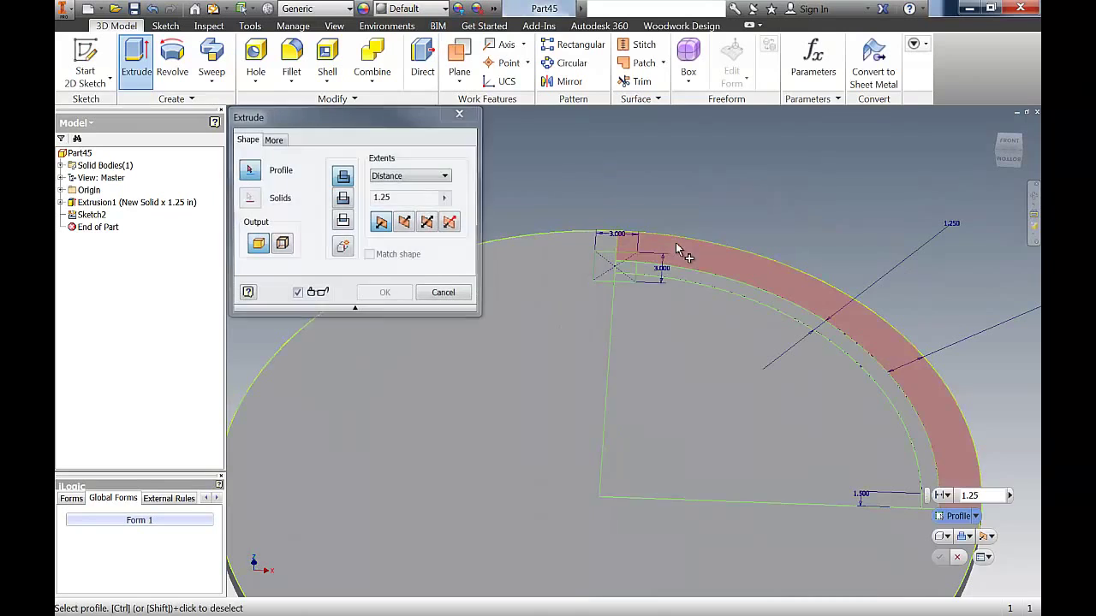
pyautogui.moveTo(760, 283)
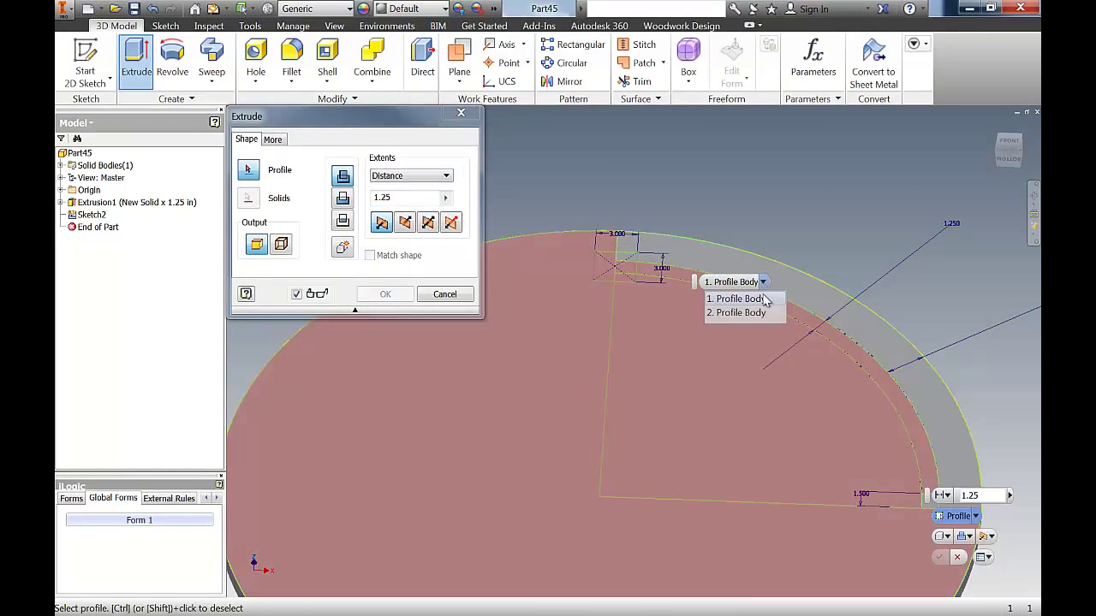
pyautogui.click(741, 312)
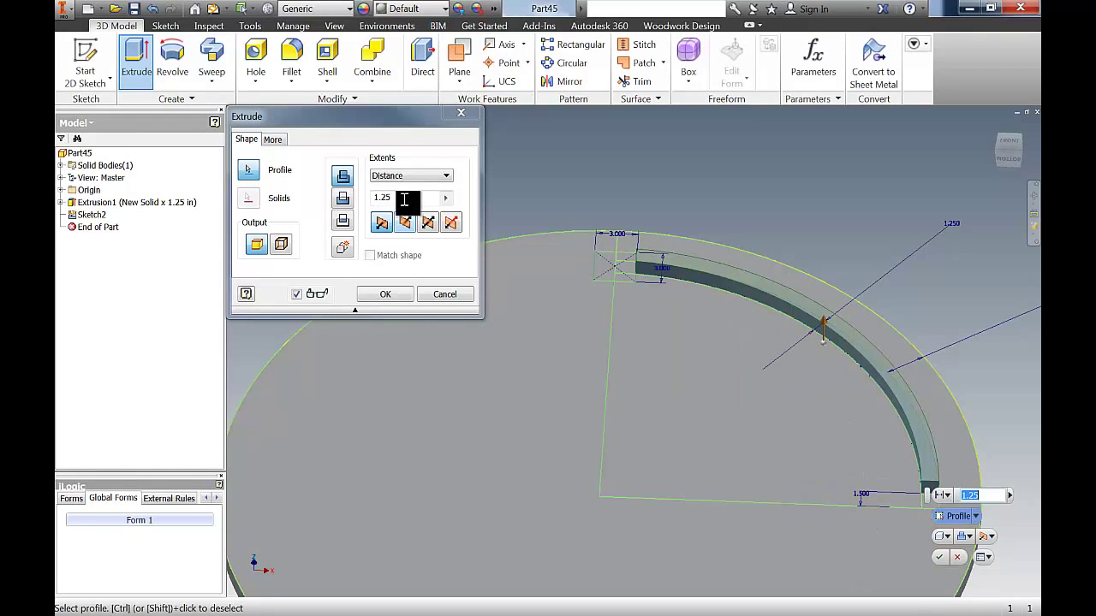
pyautogui.write('fascia')
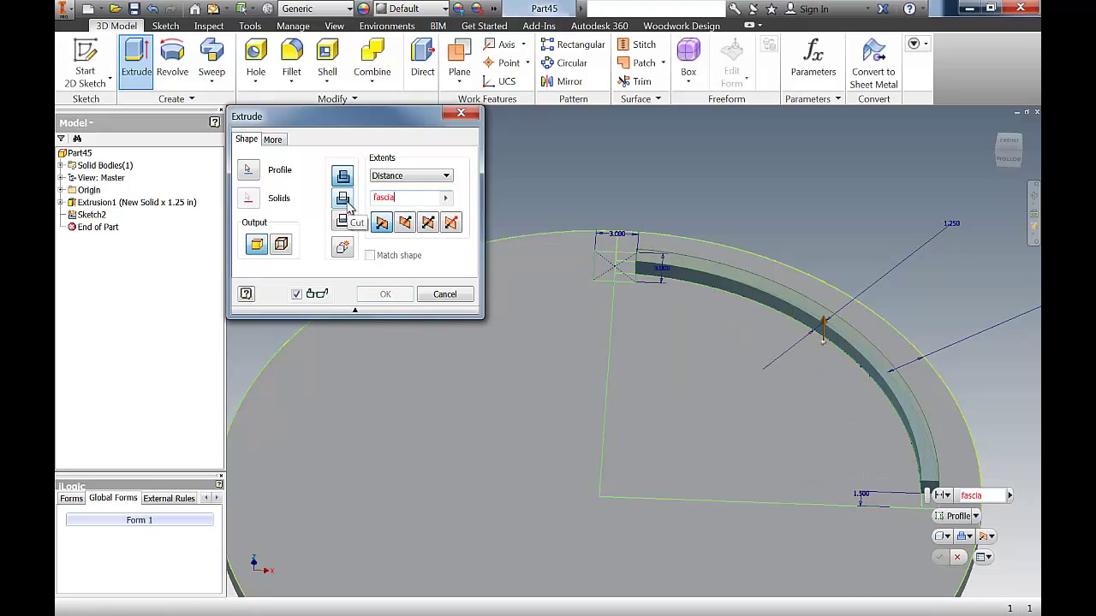
pyautogui.write('height=3')
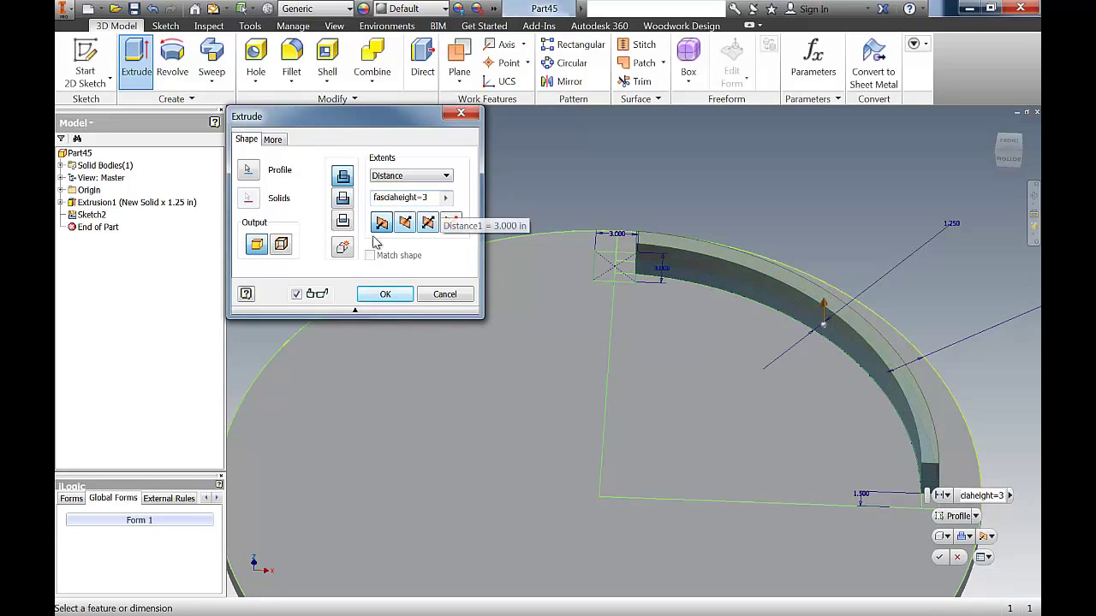
pyautogui.click(368, 292)
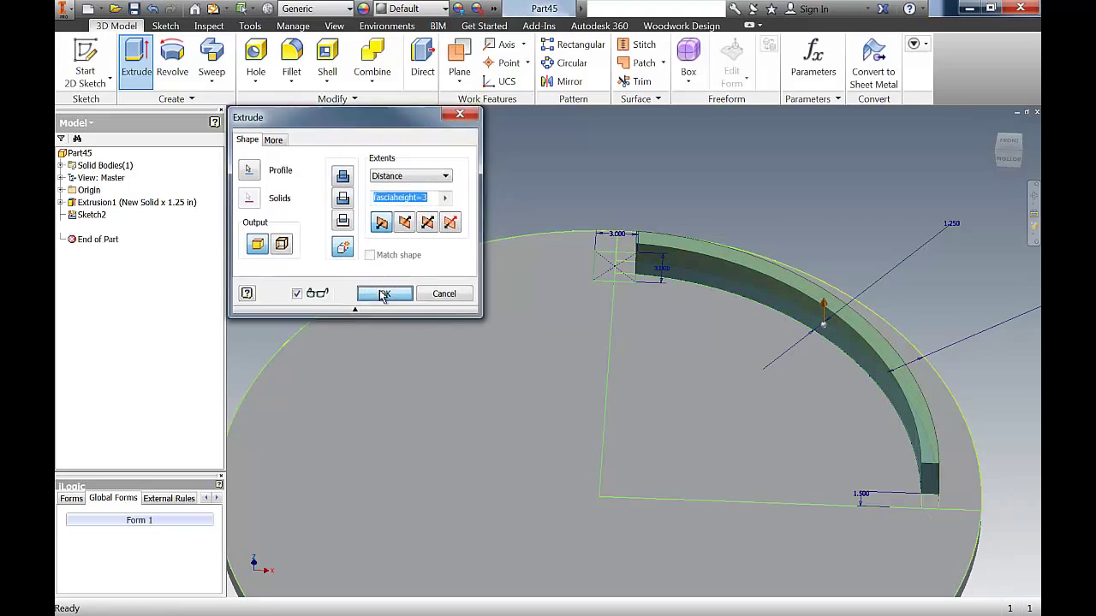
# Share the fascia's sketch and extrude its full 3 in square as a new solid leg with distance legheight=30
pyautogui.rightClick(101, 226)
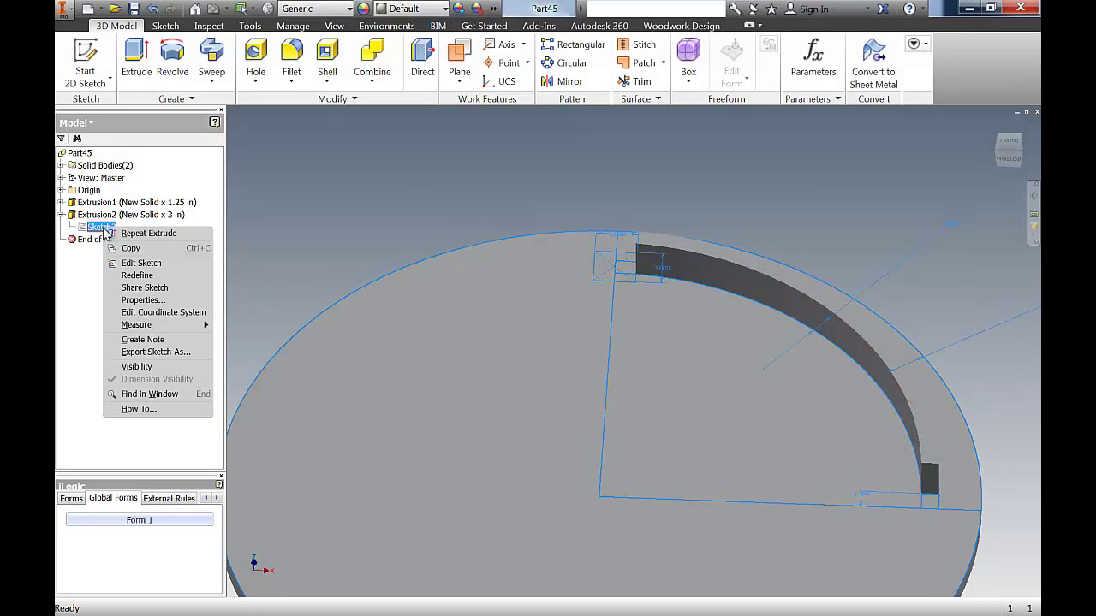
pyautogui.click(120, 286)
pyautogui.scroll(-3, 476, 192)
pyautogui.moveTo(476, 186); pyautogui.dragTo(238, 138, button='middle')
pyautogui.press('e')
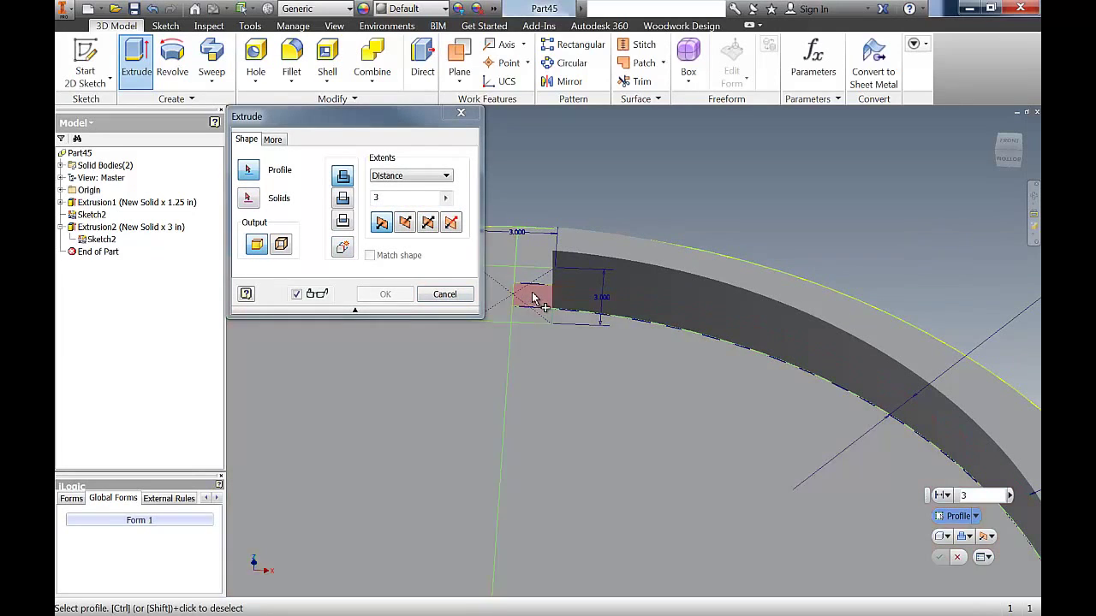
pyautogui.click(534, 306)
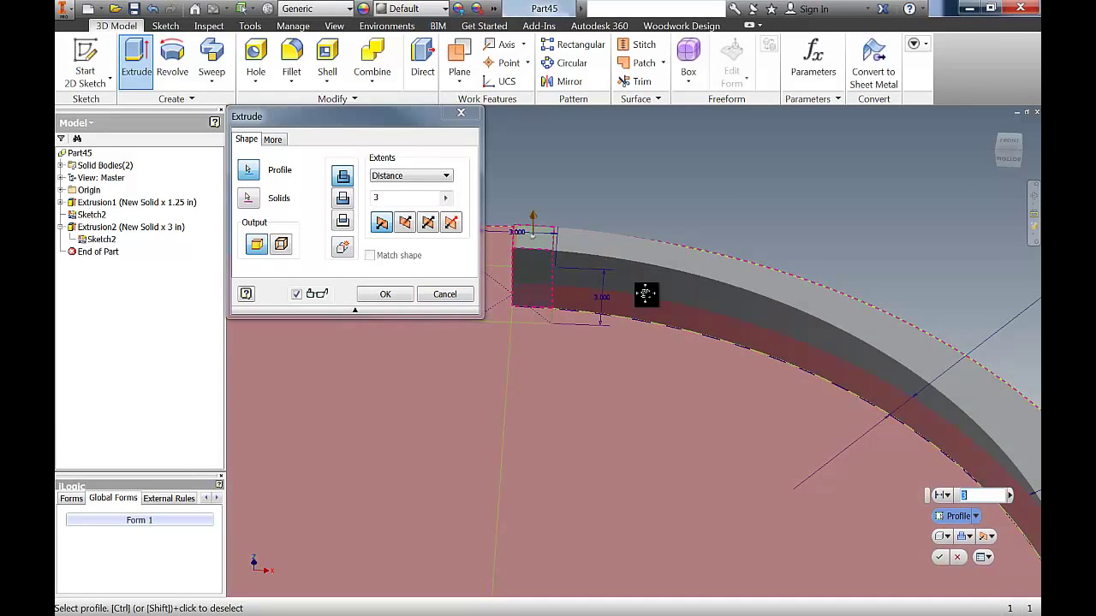
pyautogui.moveTo(625, 299); pyautogui.dragTo(687, 283, button='middle')
pyautogui.moveTo(647, 287)
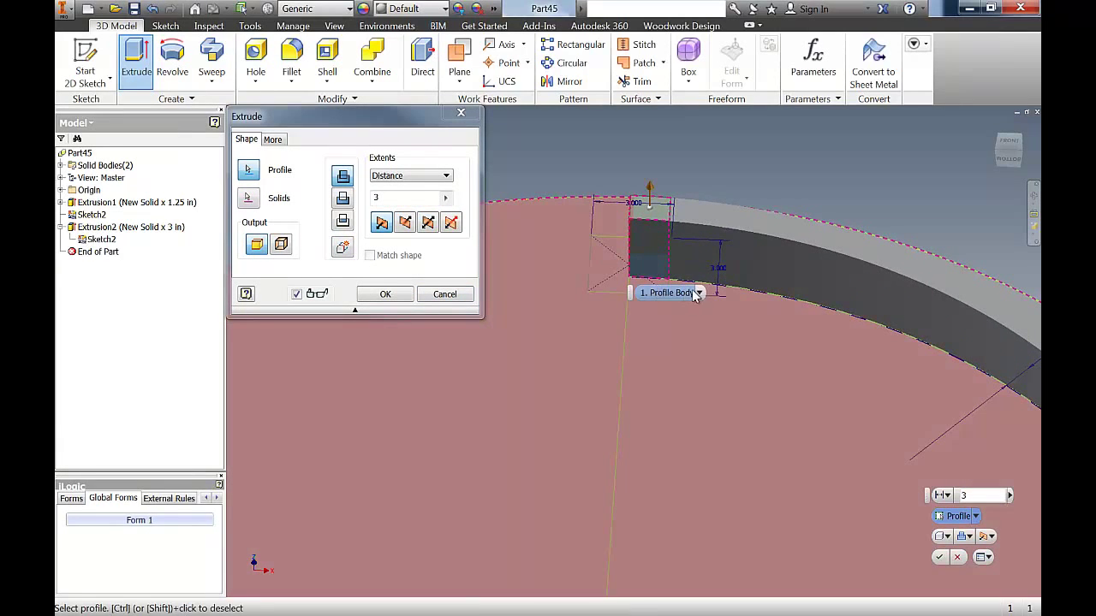
pyautogui.click(699, 294)
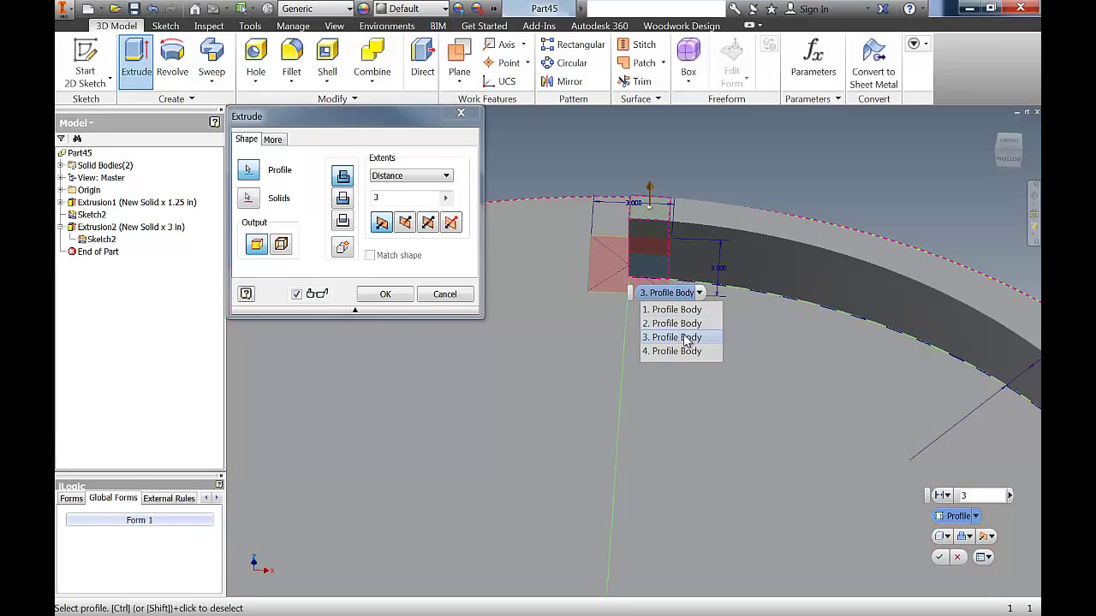
pyautogui.click(686, 337)
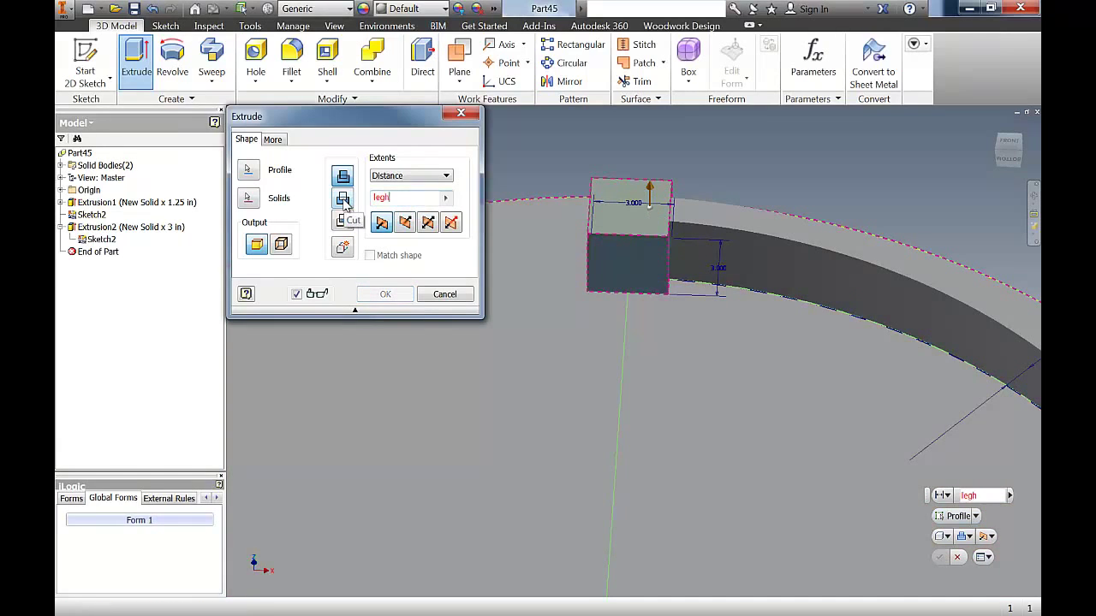
pyautogui.scroll(5, 707, 327)
pyautogui.click(342, 247)
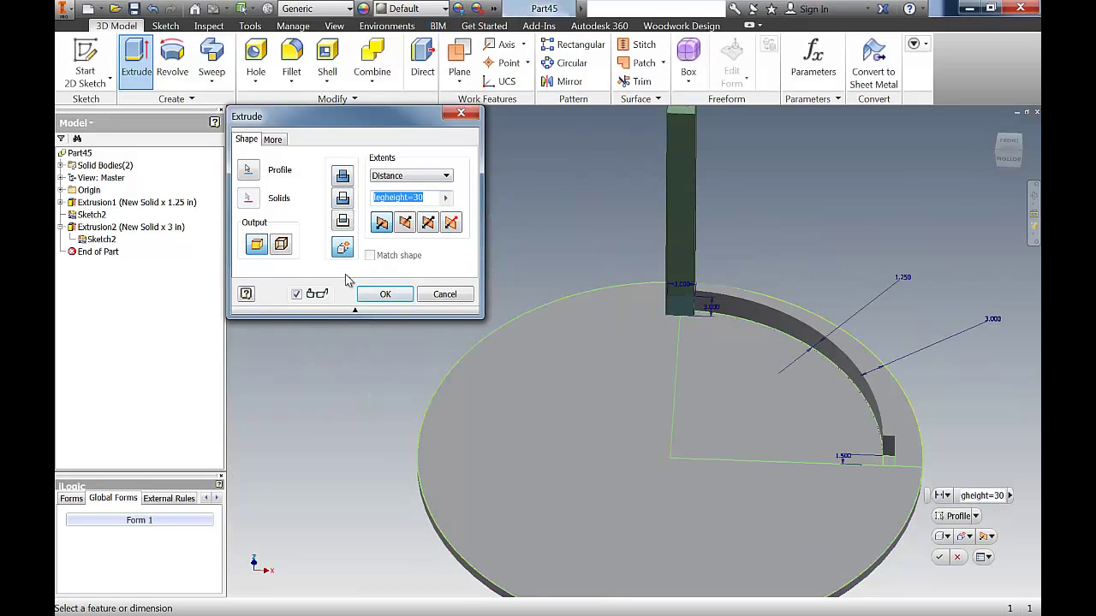
pyautogui.click(386, 295)
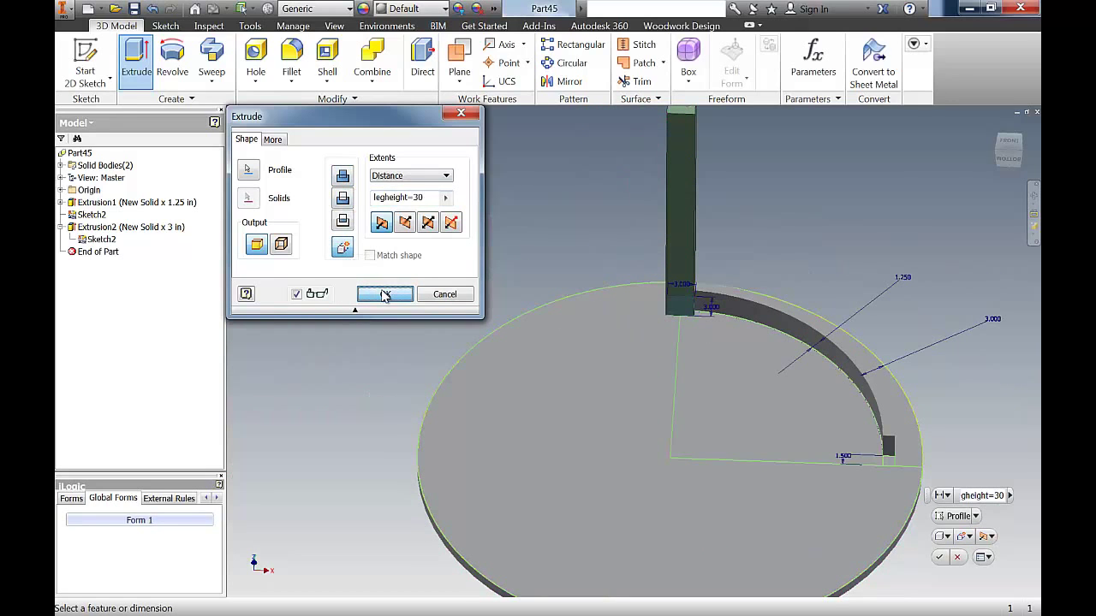
# Turn on shadows for the model display and view the leg and fascia at an angle
pyautogui.moveTo(460, 255); pyautogui.dragTo(334, 236, button='middle')
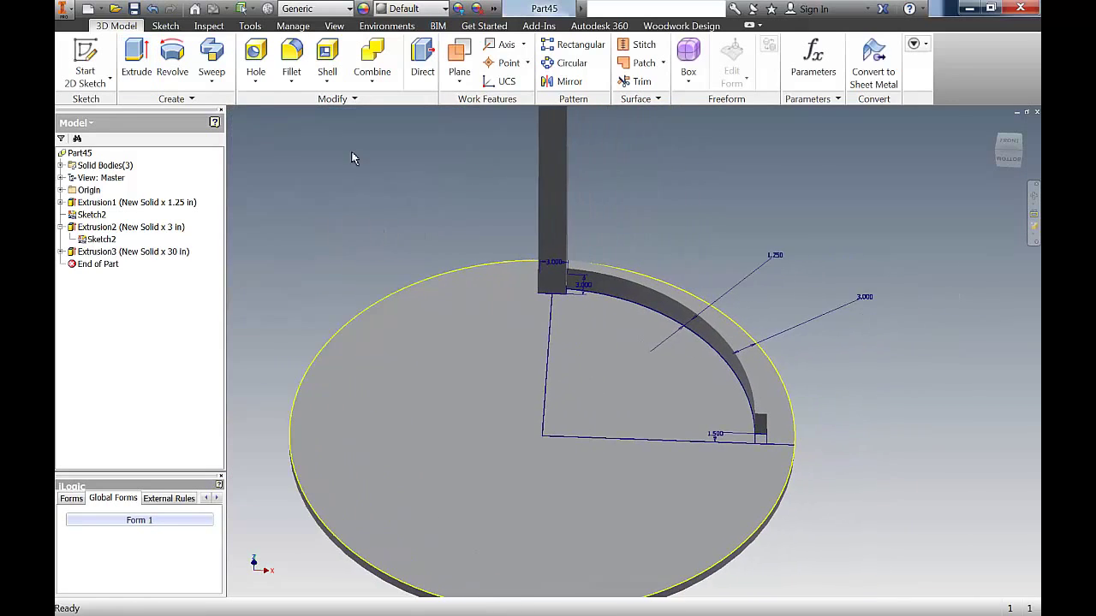
pyautogui.click(333, 26)
pyautogui.click(294, 44)
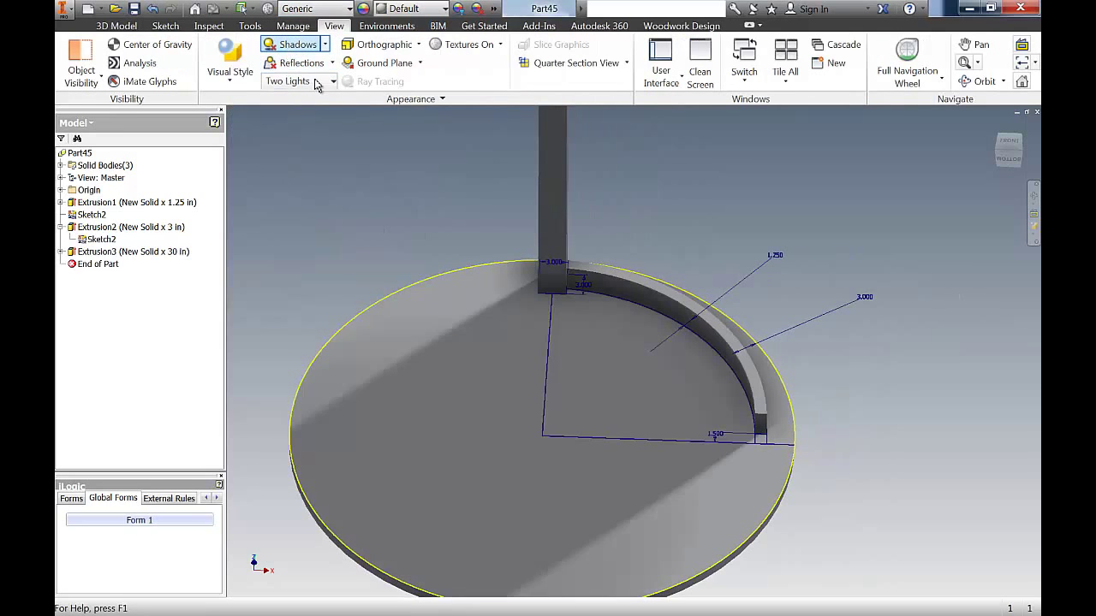
pyautogui.moveTo(384, 191); pyautogui.dragTo(457, 240, button='middle')
pyautogui.keyDown('shift'); pyautogui.moveTo(555, 286); pyautogui.dragTo(536, 262, button='middle'); pyautogui.keyUp('shift')
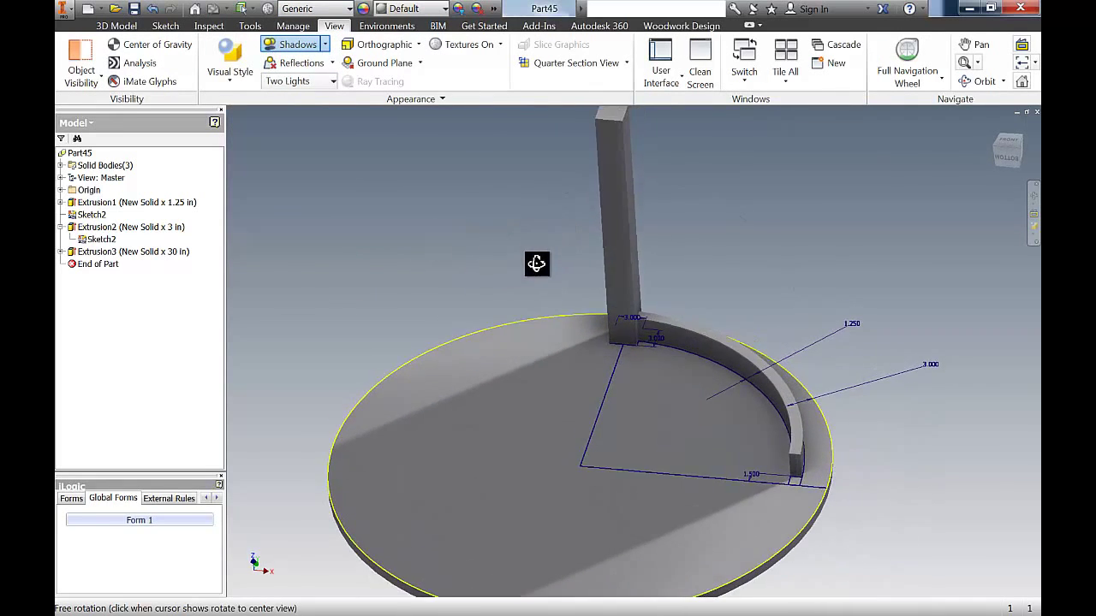
# Hide the shared fascia and leg sketch
pyautogui.rightClick(97, 220)
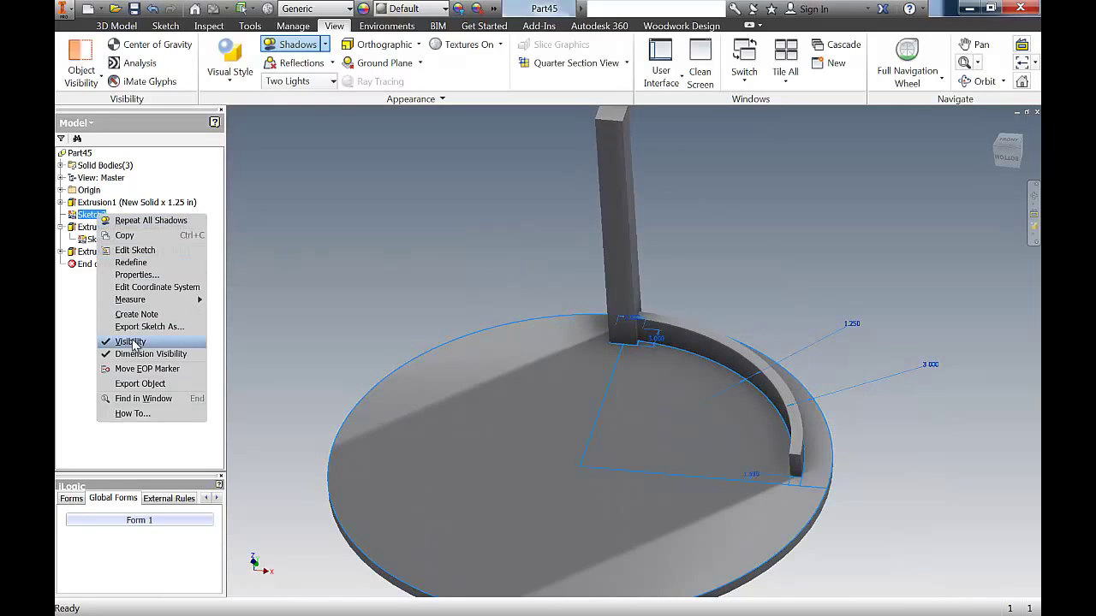
pyautogui.click(176, 335)
pyautogui.moveTo(508, 227); pyautogui.dragTo(553, 246)
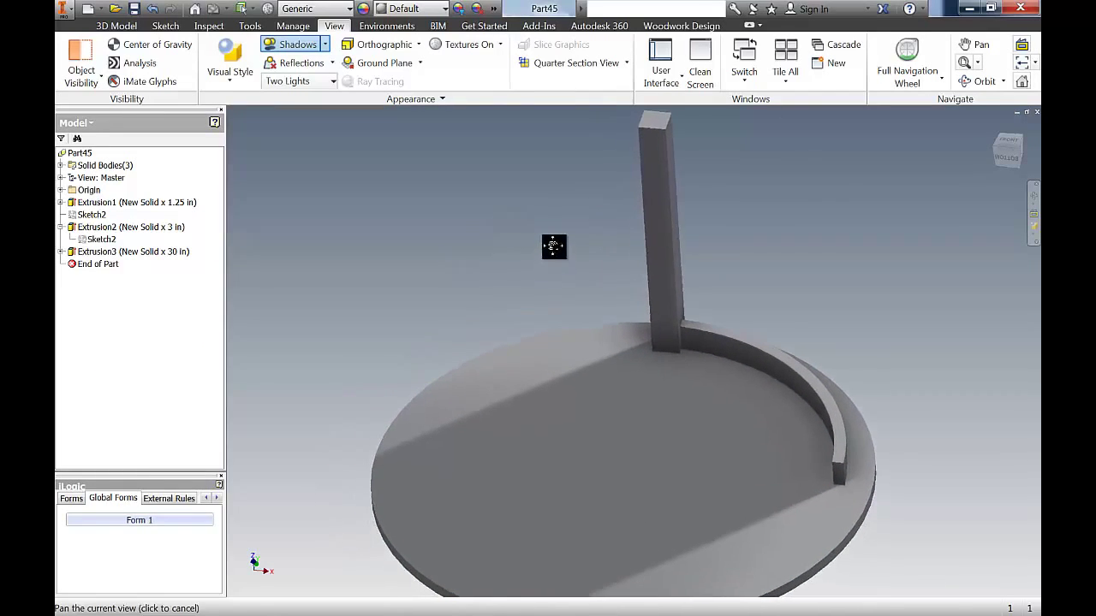
# Circular-pattern the leg solid around the round tabletop's axis as new bodies, with 4 occurrences over 360 deg
pyautogui.click(117, 26)
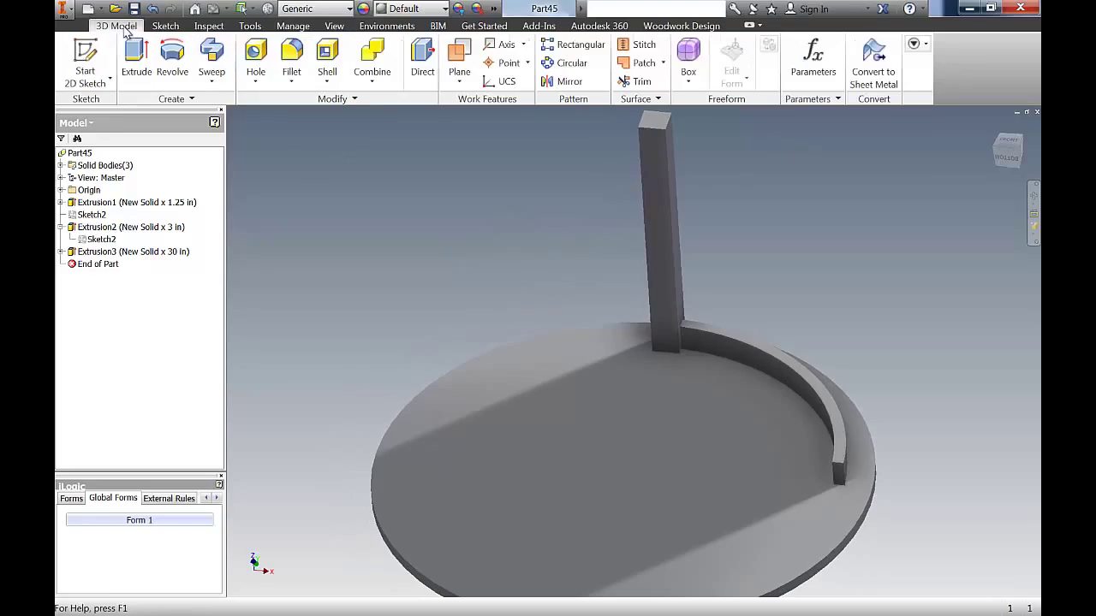
pyautogui.click(573, 63)
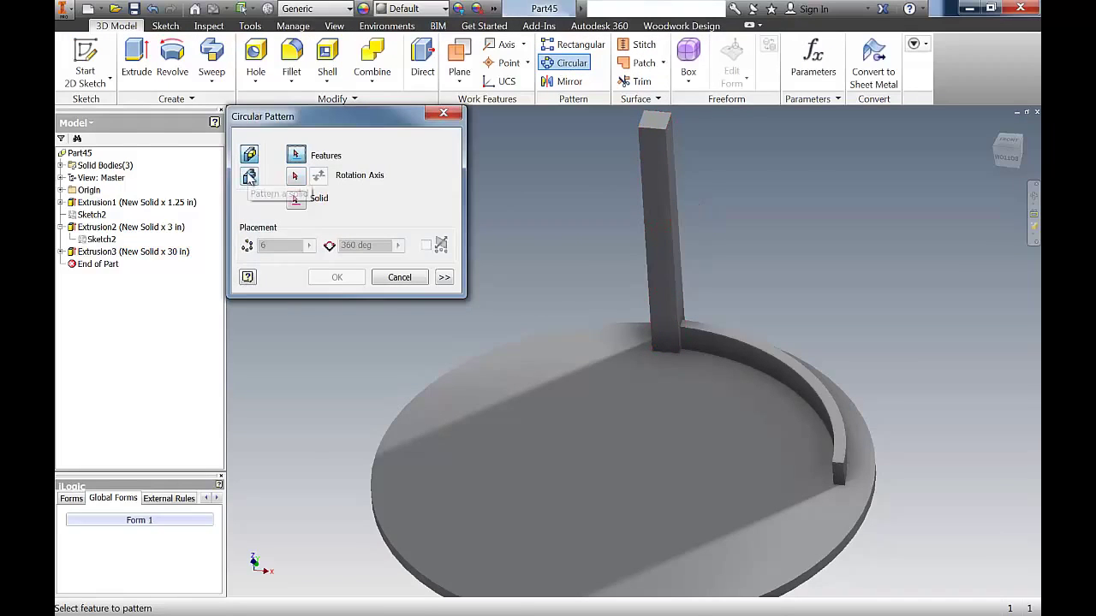
pyautogui.click(250, 178)
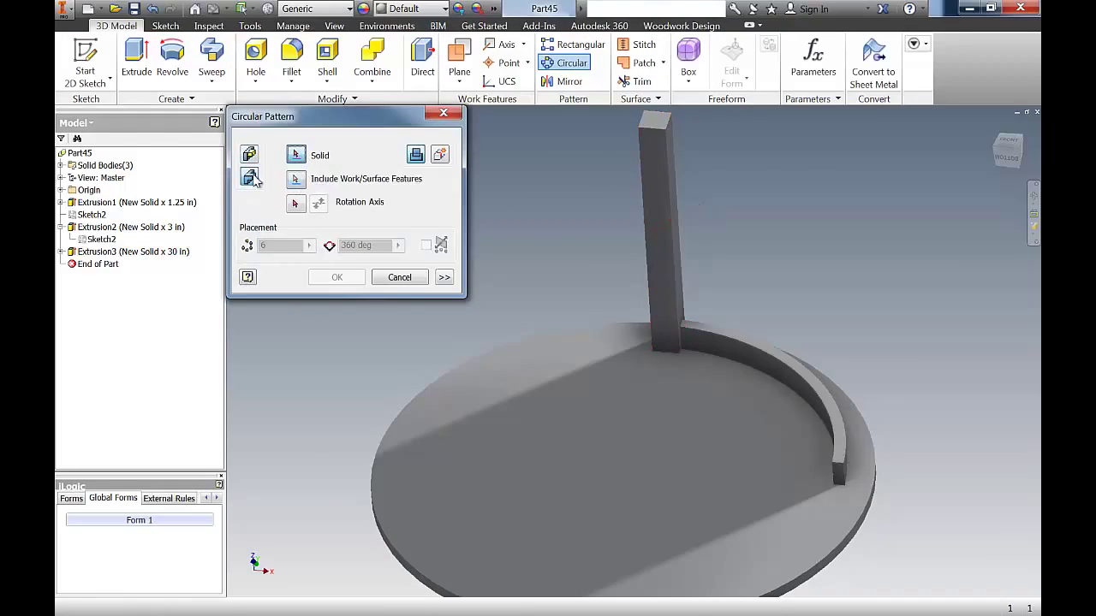
pyautogui.click(440, 155)
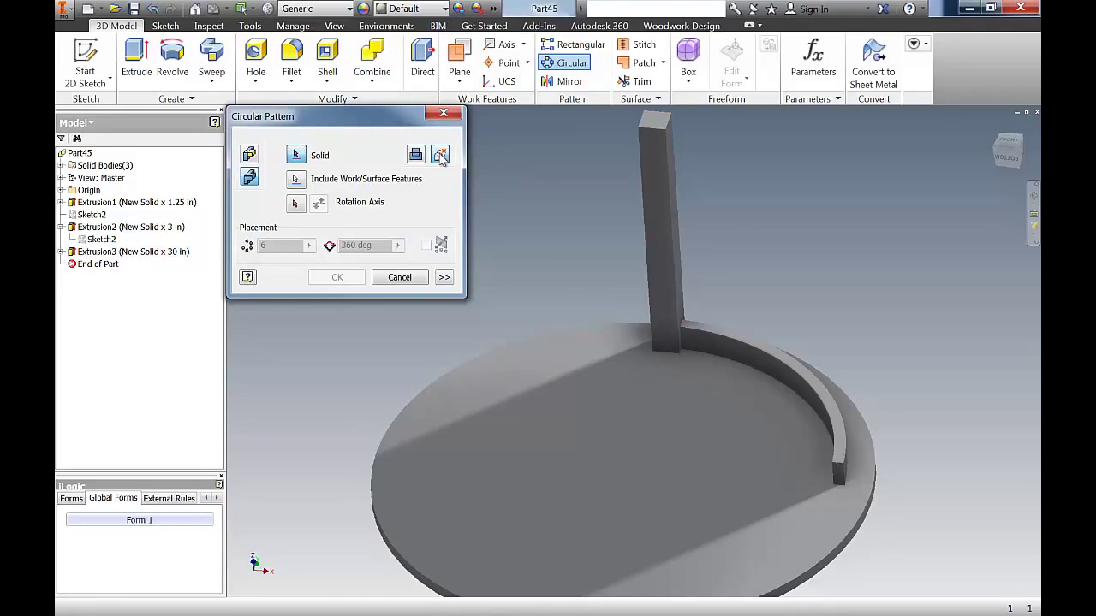
pyautogui.click(655, 262)
pyautogui.click(524, 345)
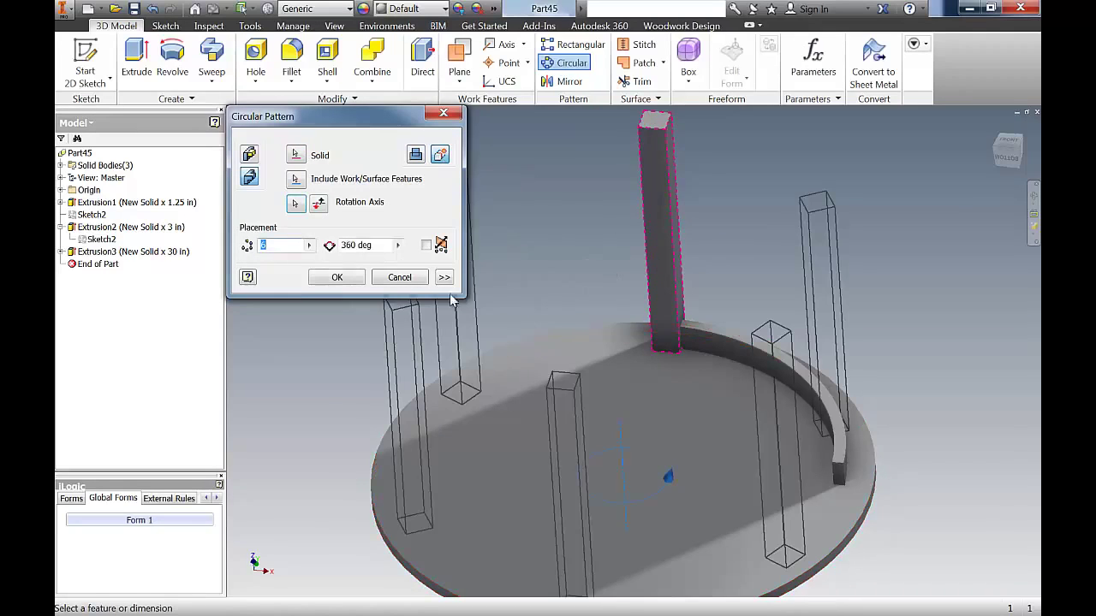
pyautogui.write('4')
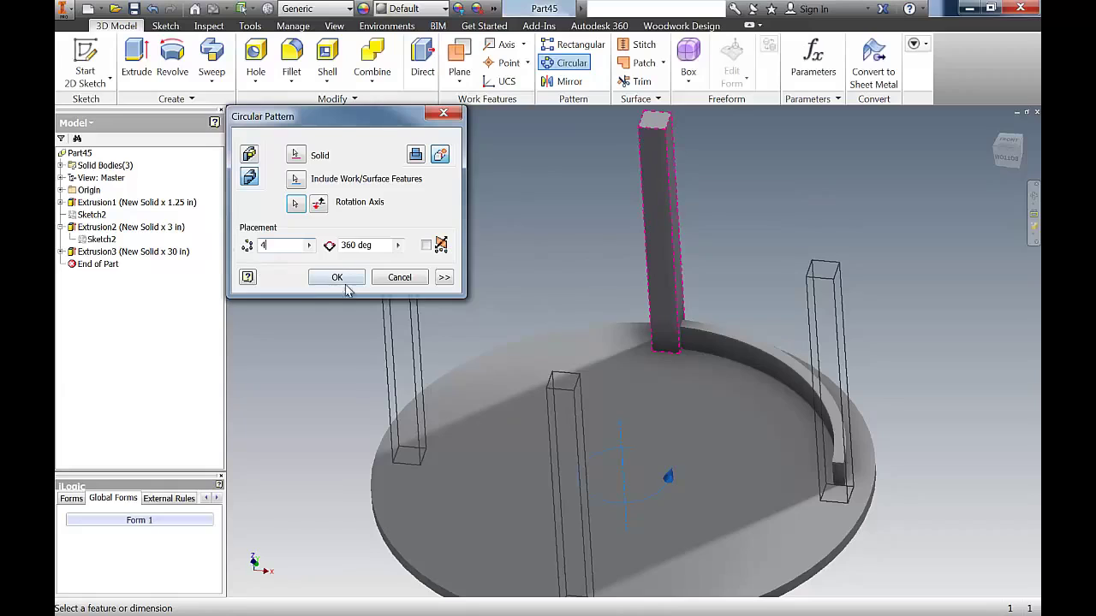
pyautogui.click(337, 278)
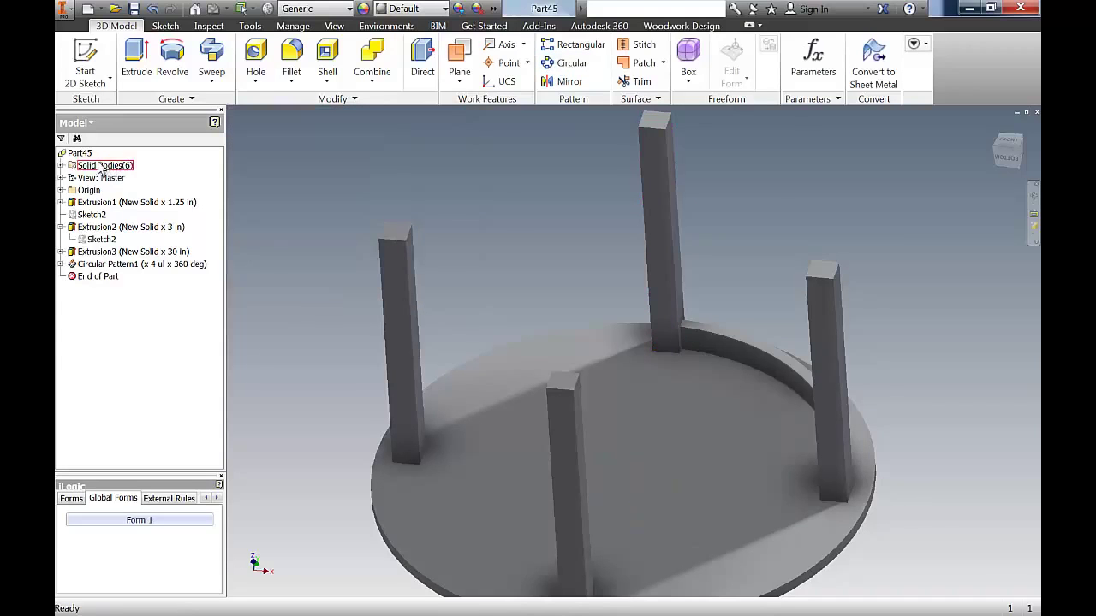
# Rename the six solid bodies Table Top, Fascia 1, leg 1, leg 2, leg 3 and leg 4
pyautogui.click(63, 166)
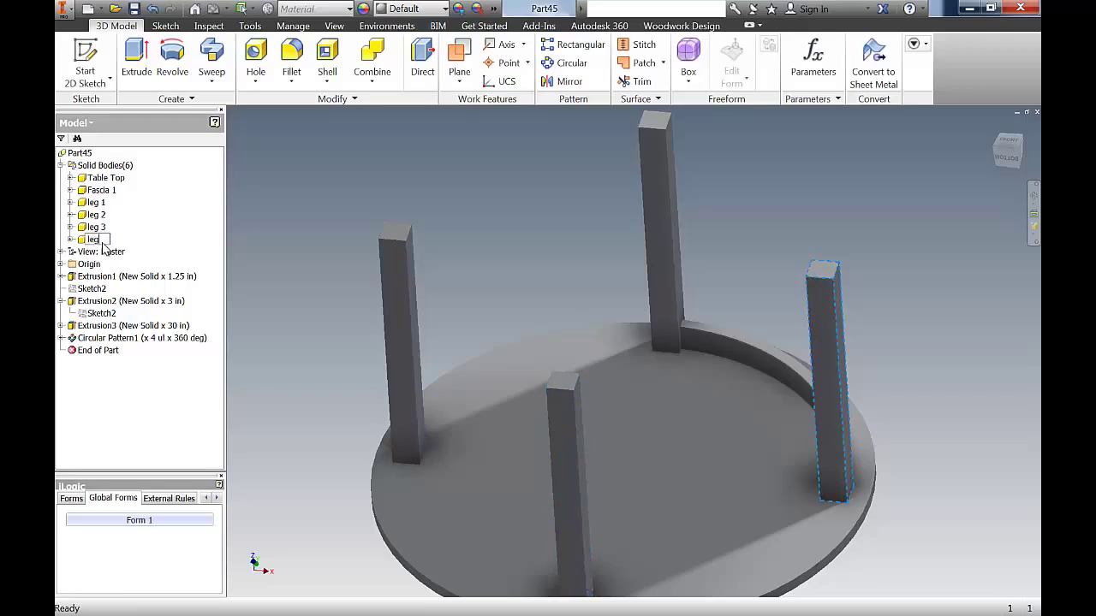
pyautogui.moveTo(602, 245); pyautogui.dragTo(596, 234)
pyautogui.press('Escape')
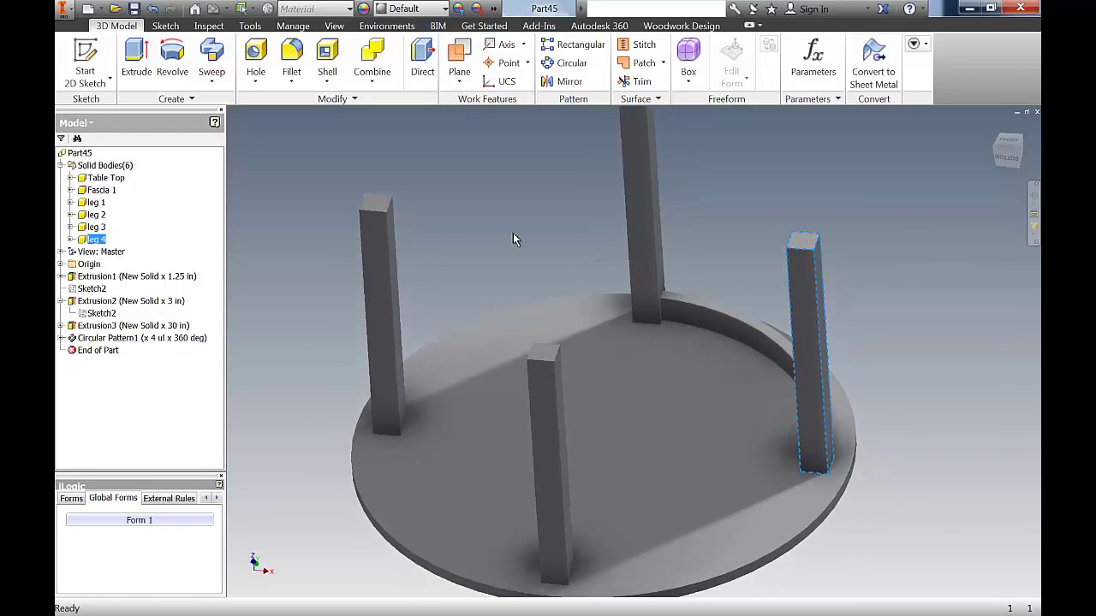
pyautogui.moveTo(468, 222); pyautogui.dragTo(476, 231, button='middle')
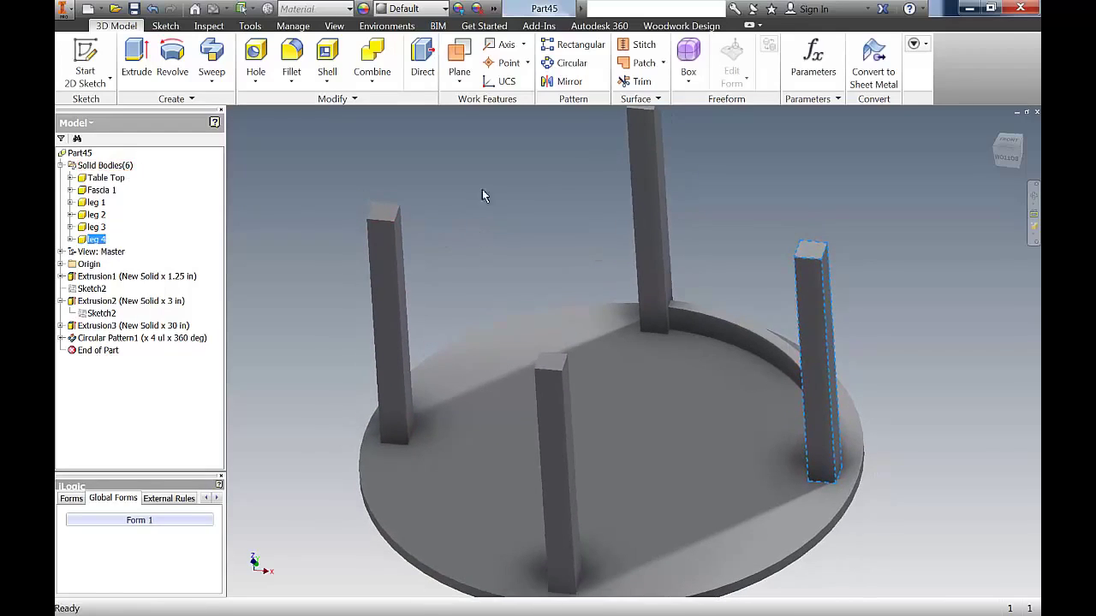
# Circular-pattern the Fascia 1 solid around the tabletop's axis as new bodies, with 4 occurrences over 360 deg
pyautogui.click(568, 64)
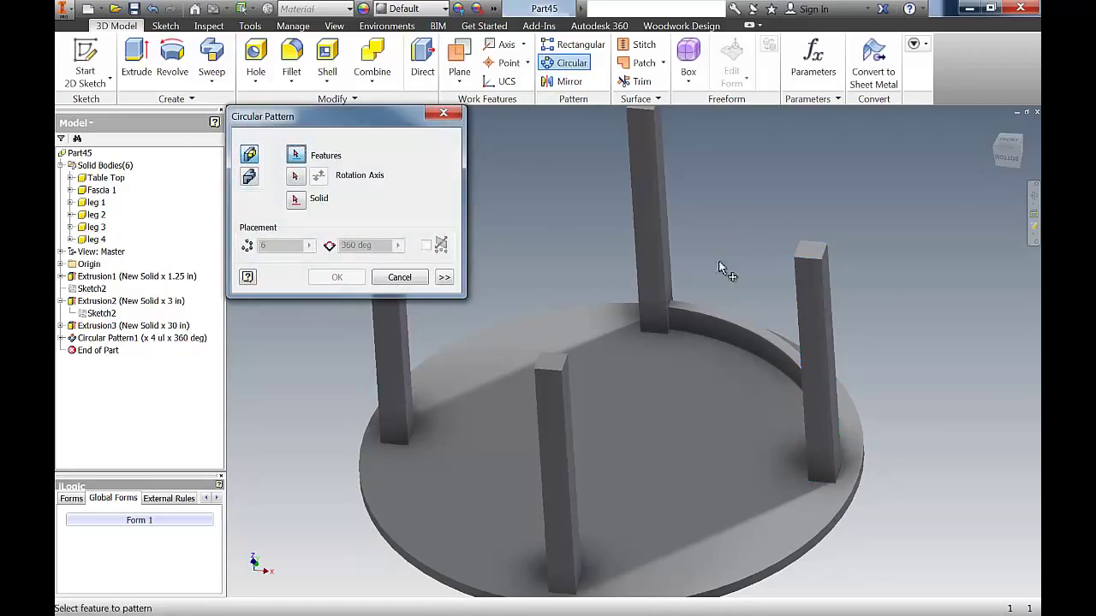
pyautogui.click(249, 176)
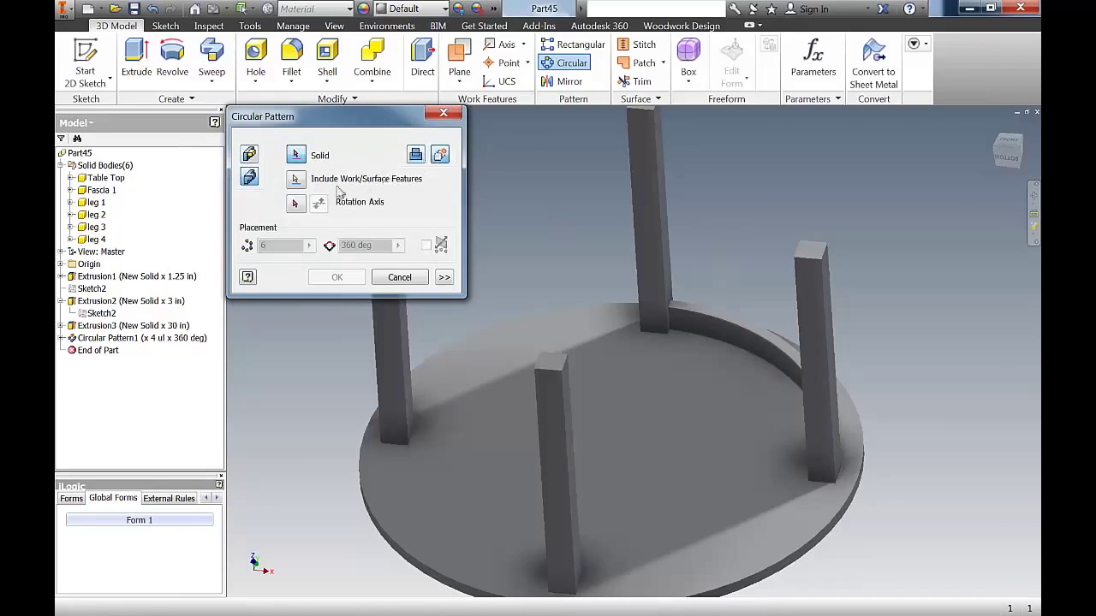
pyautogui.click(729, 325)
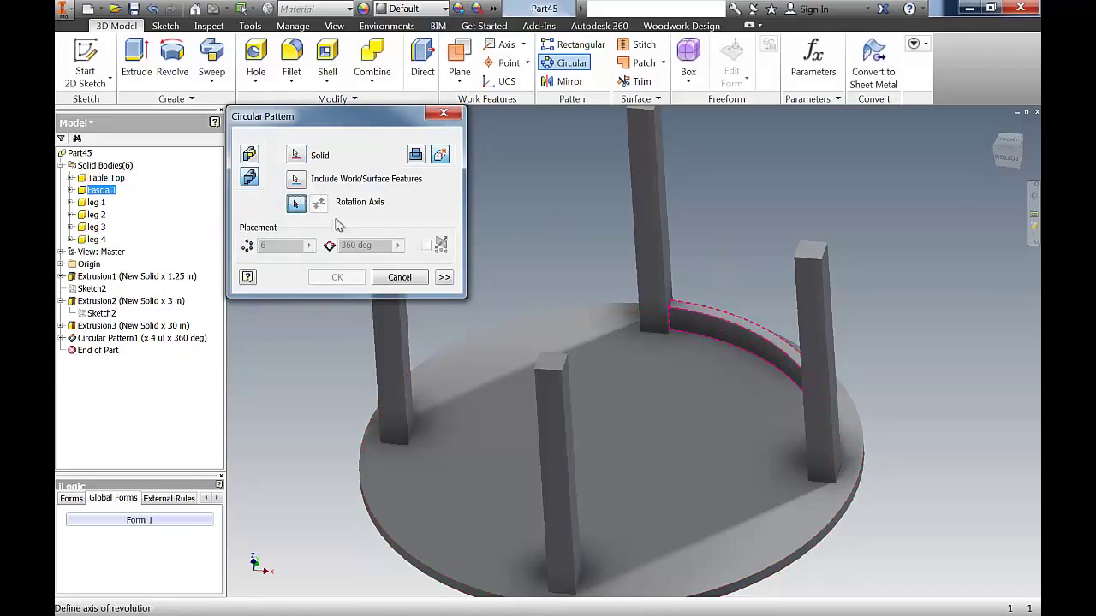
pyautogui.click(508, 325)
pyautogui.write('4')
pyautogui.click(335, 278)
pyautogui.moveTo(420, 294); pyautogui.dragTo(482, 274, button='middle')
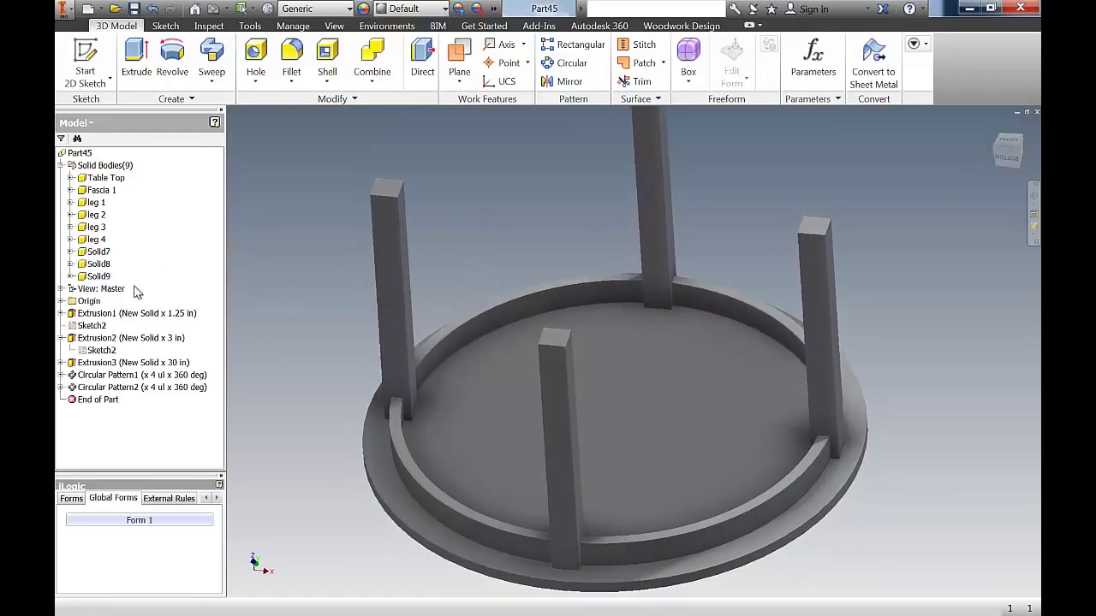
# Rename the three patterned fascia bodies fascia 2, fascia 3 and fascia 4
pyautogui.click(98, 252)
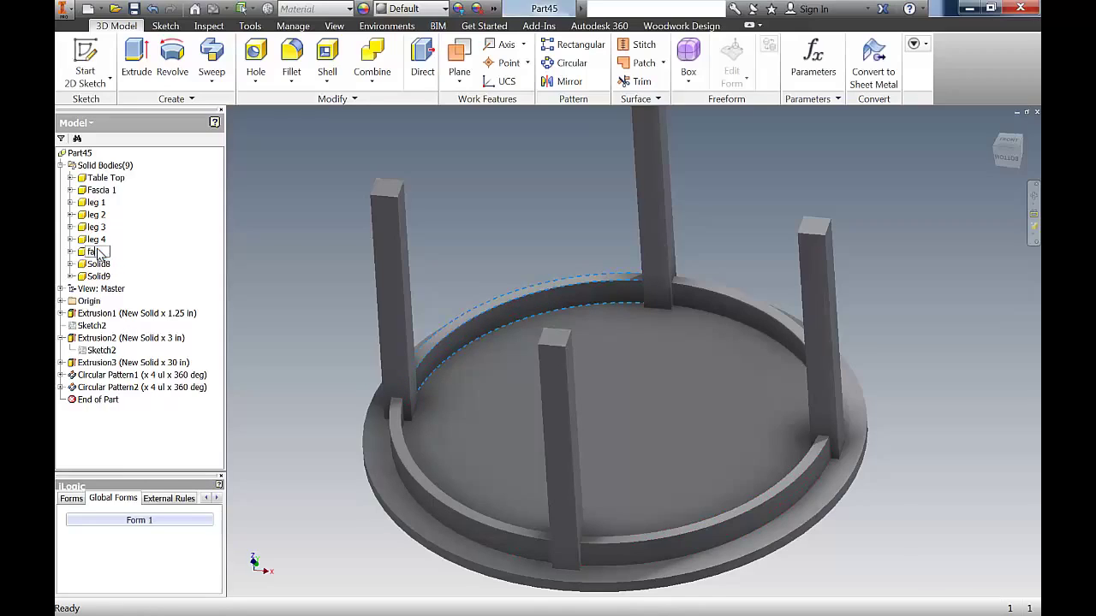
pyautogui.press('Return')
pyautogui.click(98, 264)
pyautogui.click(99, 264)
pyautogui.write('fascia 3')
pyautogui.press('Return')
pyautogui.click(100, 276)
pyautogui.click(100, 277)
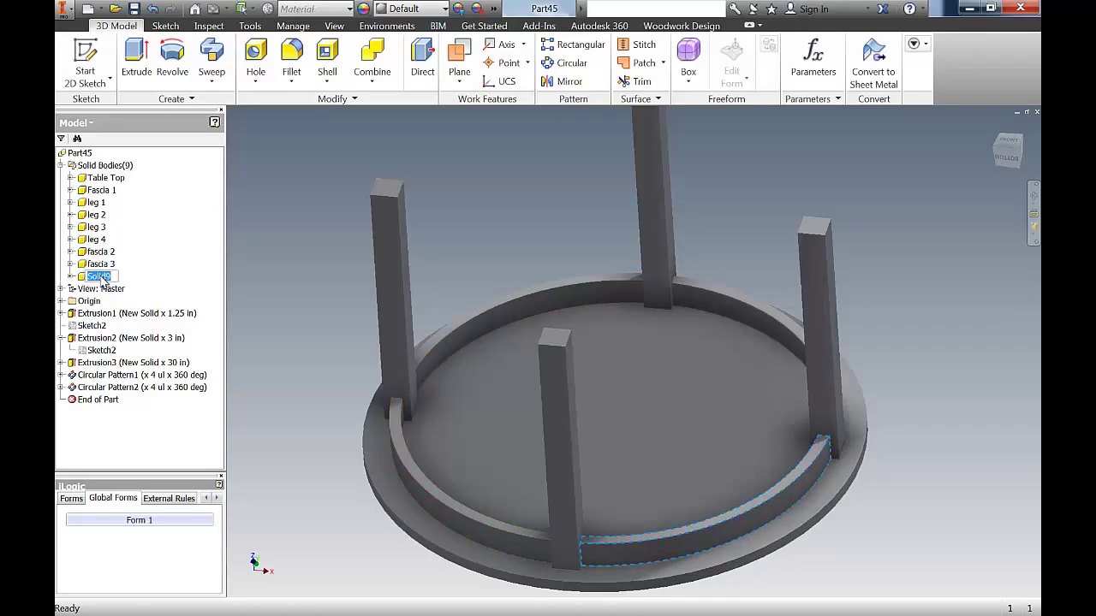
pyautogui.write('fascia 4')
pyautogui.press('Return')
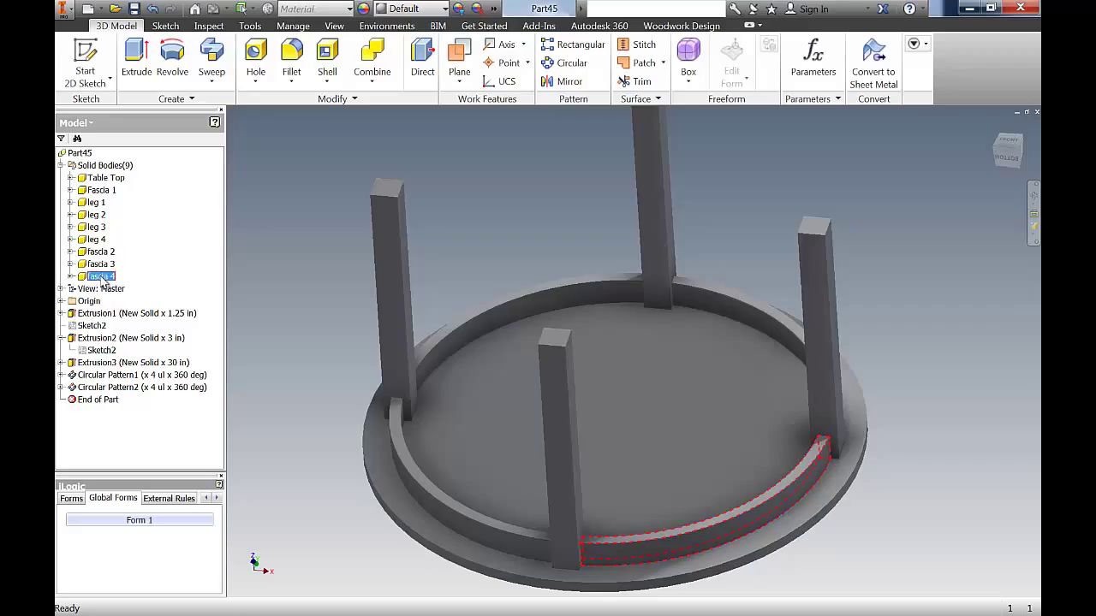
# Hide leg 3 temporarily to inspect the gap between the adjoining fascia ends, and show it again
pyautogui.rightClick(94, 226)
pyautogui.click(119, 274)
pyautogui.scroll(5, 463, 469)
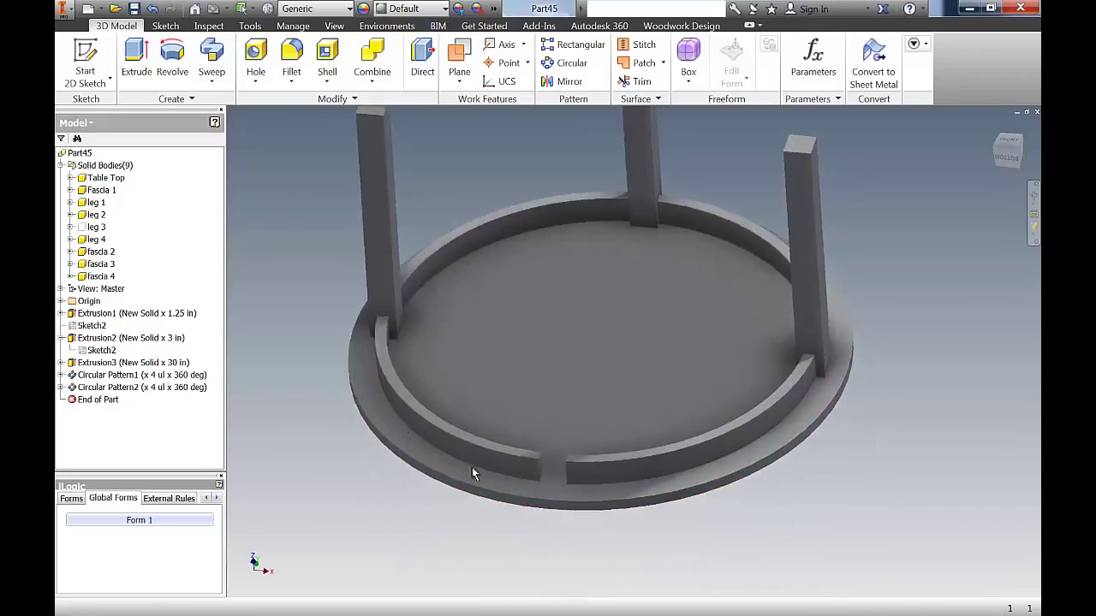
pyautogui.scroll(-5, 592, 412)
pyautogui.moveTo(591, 420); pyautogui.dragTo(570, 517, button='middle')
pyautogui.rightClick(96, 227)
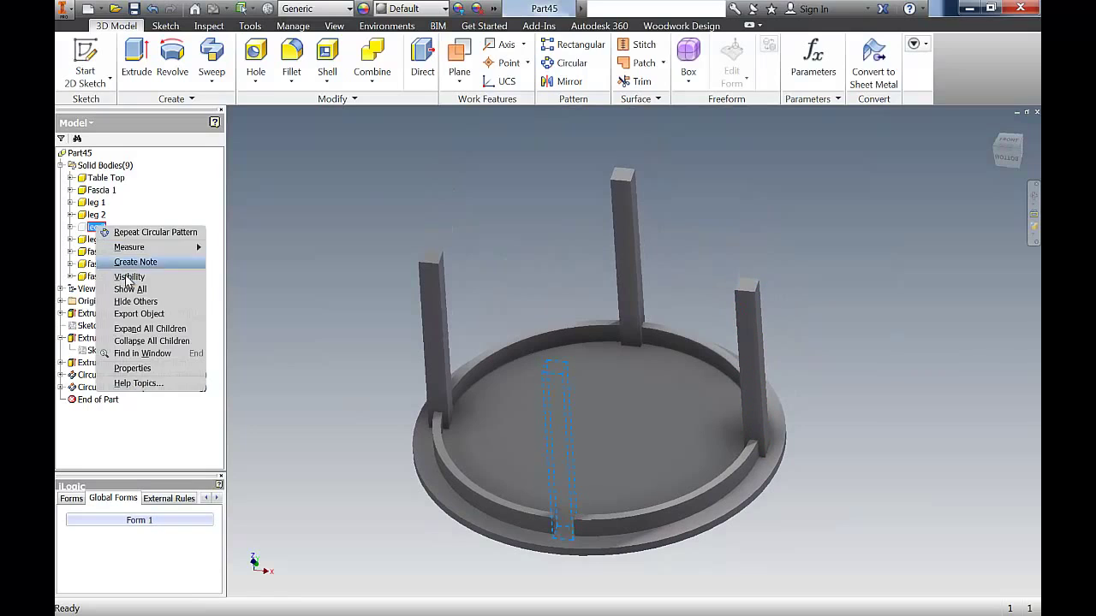
pyautogui.click(124, 278)
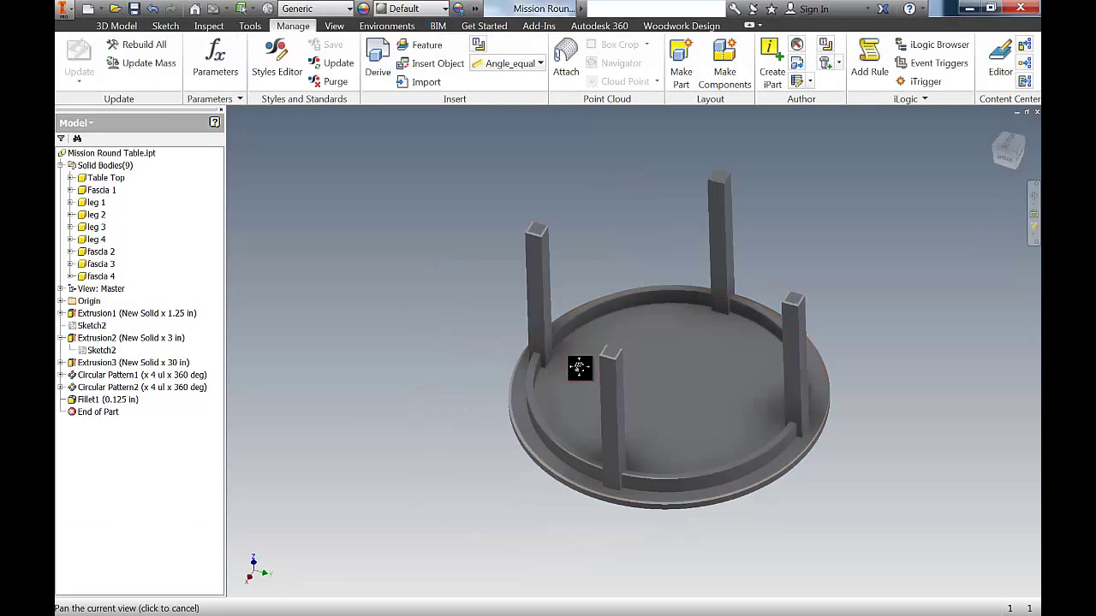
# Reorient the filleted round table to its home view
pyautogui.moveTo(579, 367); pyautogui.dragTo(509, 368, button='middle')
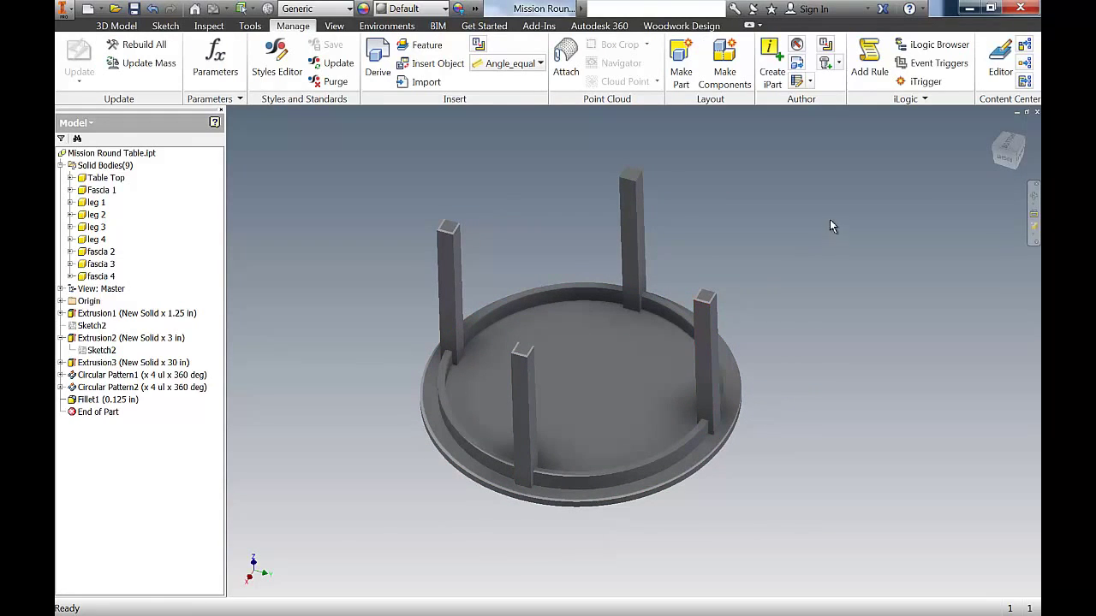
pyautogui.click(993, 126)
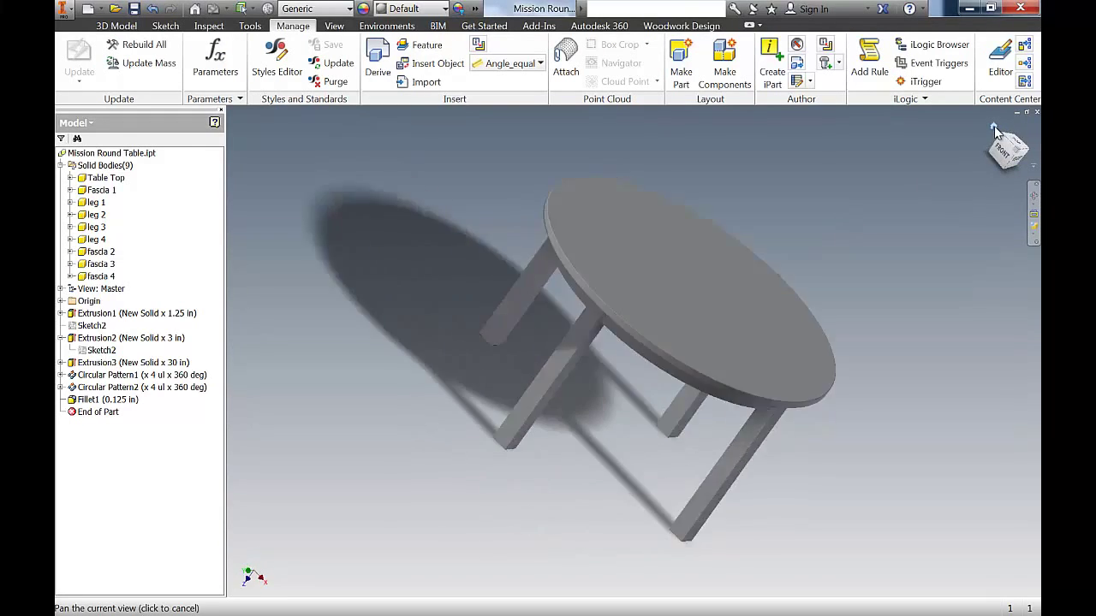
# Display the iLogic Browser and add a new form to the table part
pyautogui.moveTo(846, 259); pyautogui.dragTo(868, 327, button='middle')
pyautogui.keyDown('shift'); pyautogui.moveTo(725, 352); pyautogui.dragTo(695, 354, button='middle'); pyautogui.keyUp('shift')
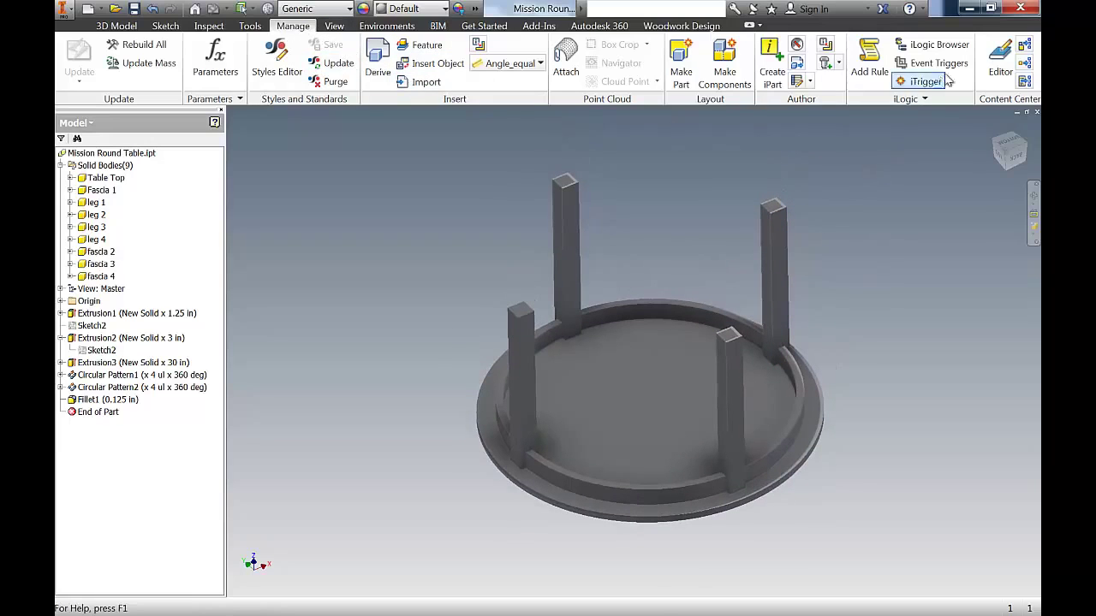
pyautogui.click(936, 50)
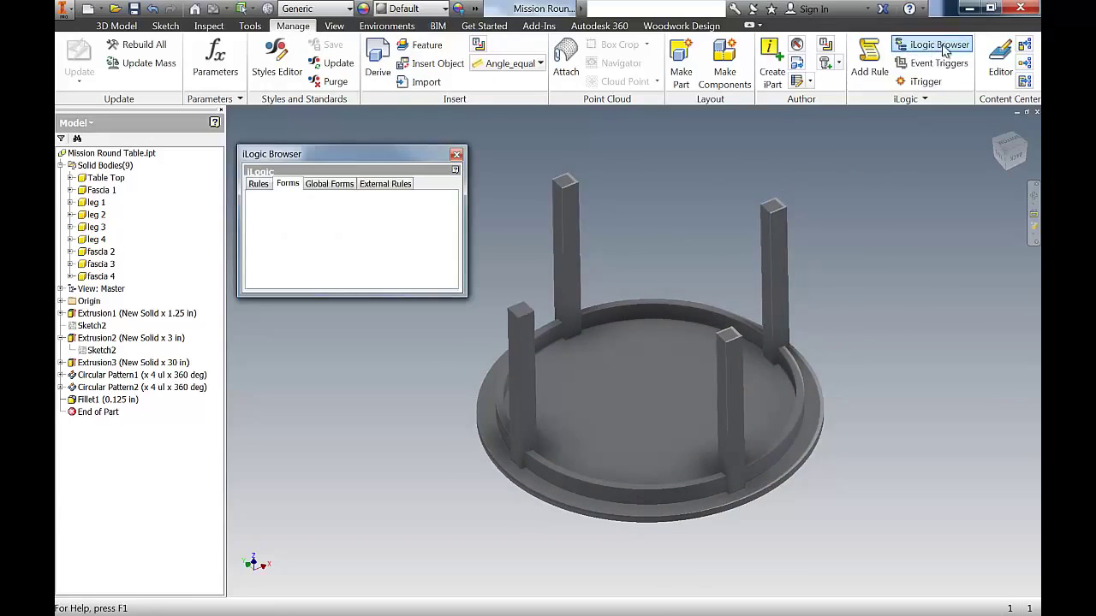
pyautogui.rightClick(388, 218)
pyautogui.click(411, 221)
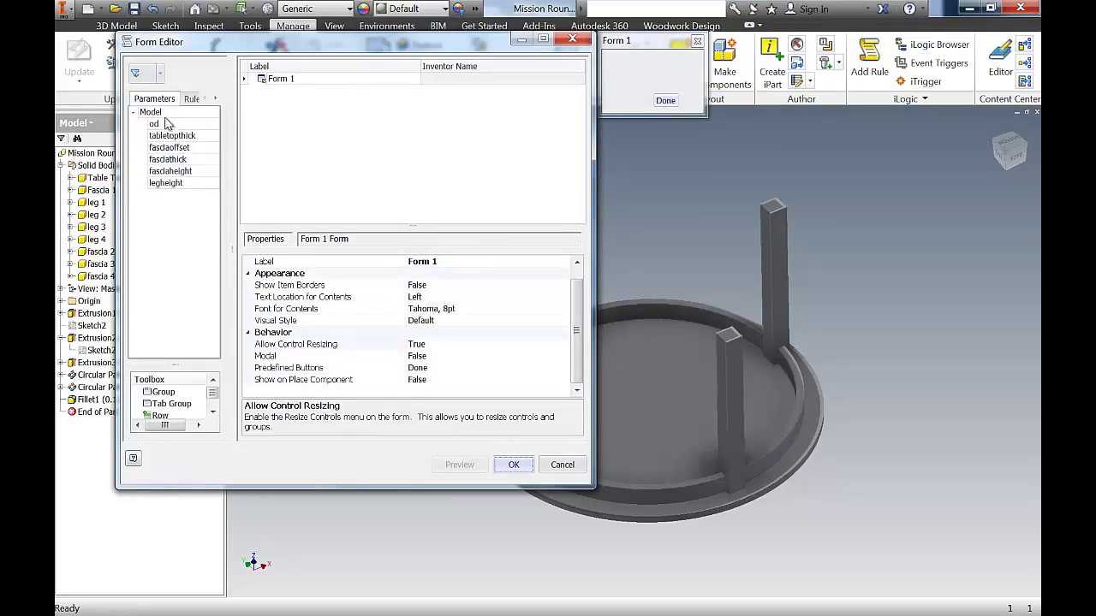
# Add the od, tabletopthick, fasciaoffset, fasciathick, fasciaheight and legheight parameters to Form 1
pyautogui.click(160, 126)
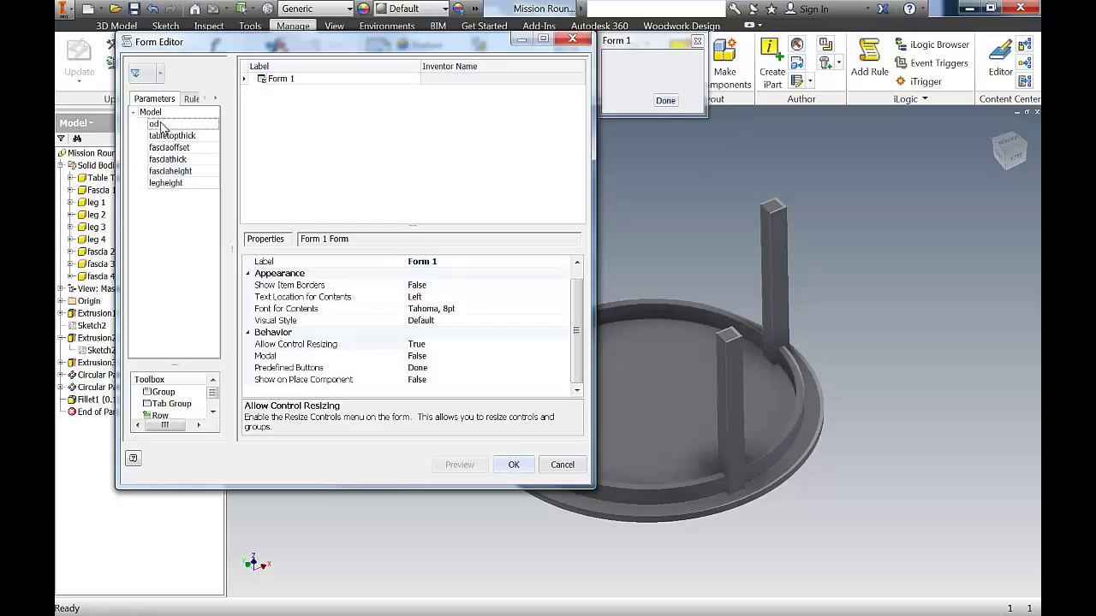
pyautogui.keyDown('shift'); pyautogui.click(166, 183); pyautogui.keyUp('shift')
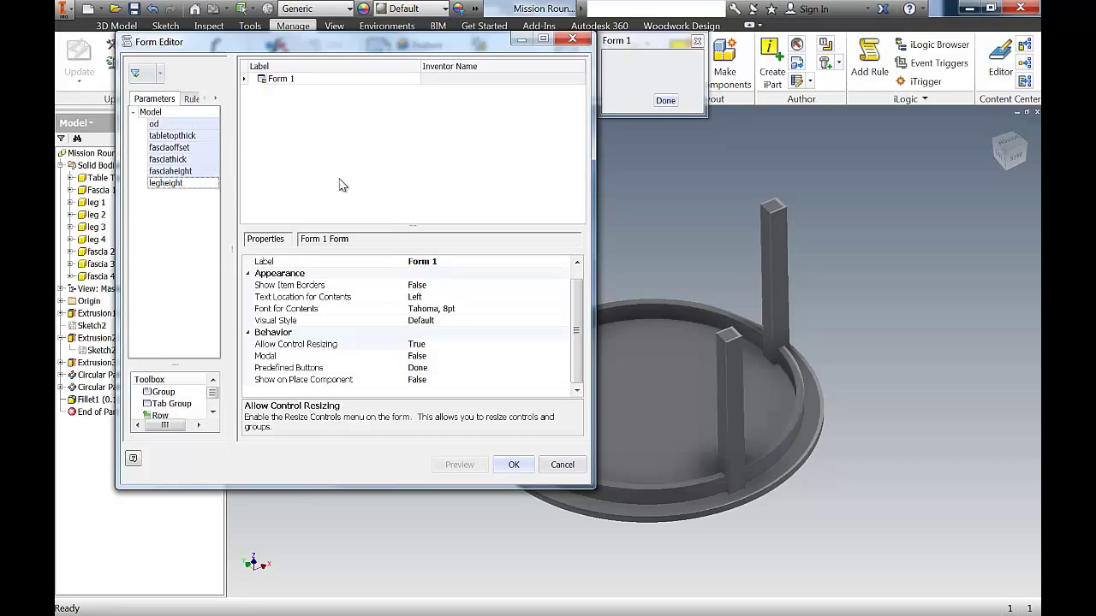
pyautogui.moveTo(662, 44); pyautogui.dragTo(695, 125)
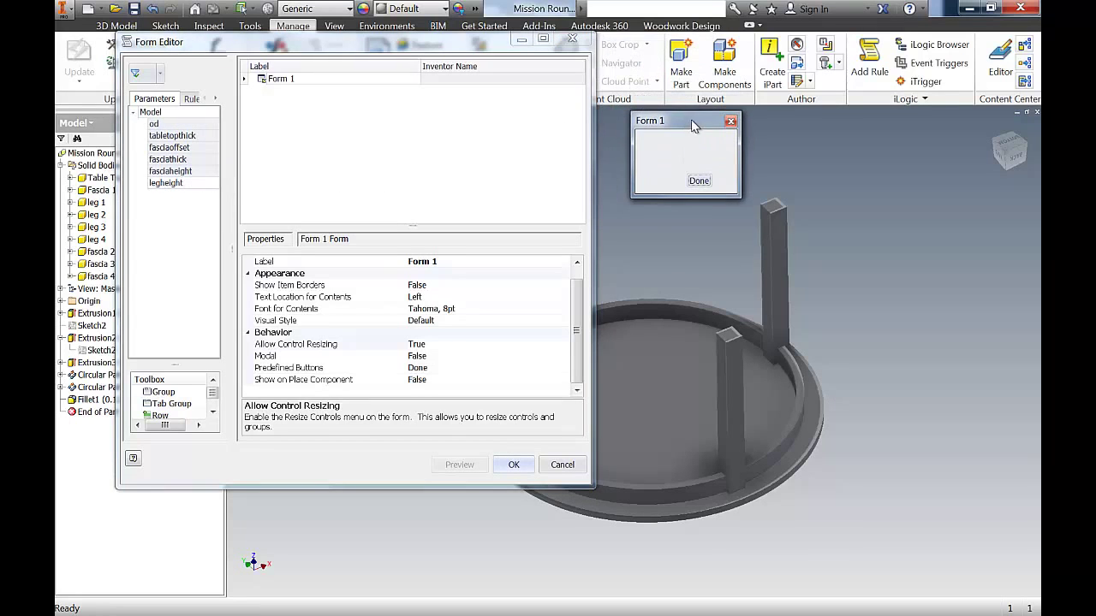
pyautogui.moveTo(180, 127); pyautogui.dragTo(339, 130)
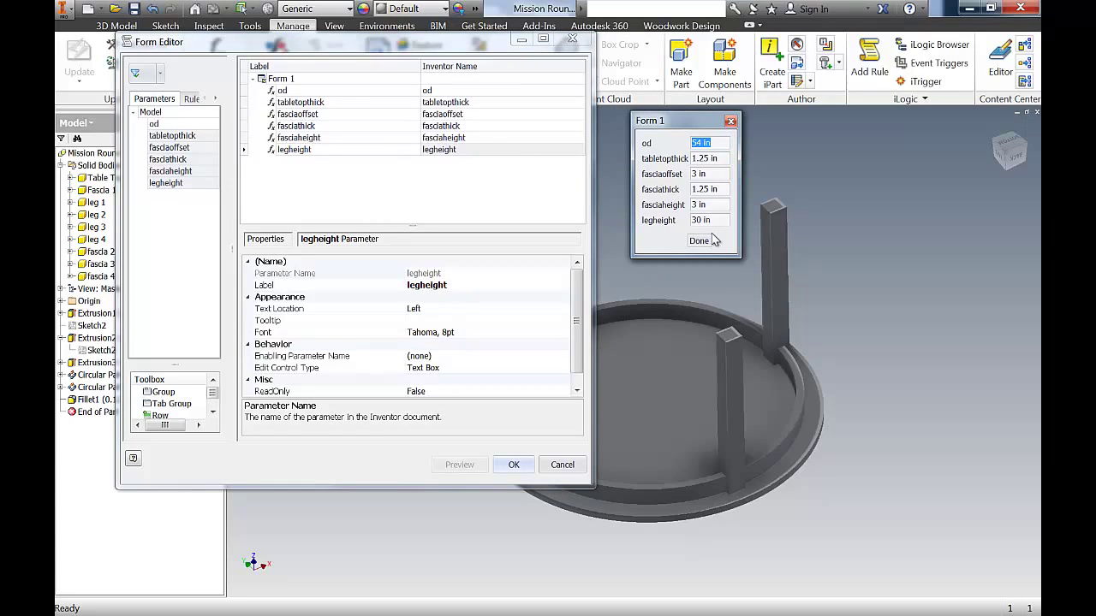
# Rename the form as Dimensions For Table
pyautogui.click(283, 78)
pyautogui.click(282, 79)
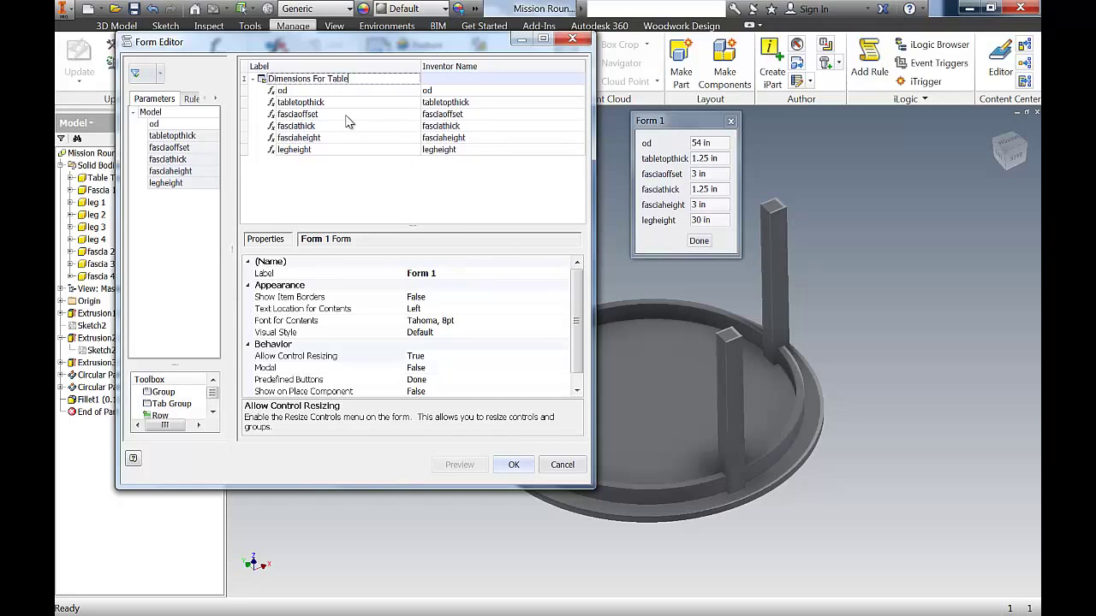
pyautogui.click(291, 103)
# Set the form's predefined buttons to OK Cancel Apply and finish the form
pyautogui.click(286, 78)
pyautogui.moveTo(579, 290); pyautogui.dragTo(576, 310)
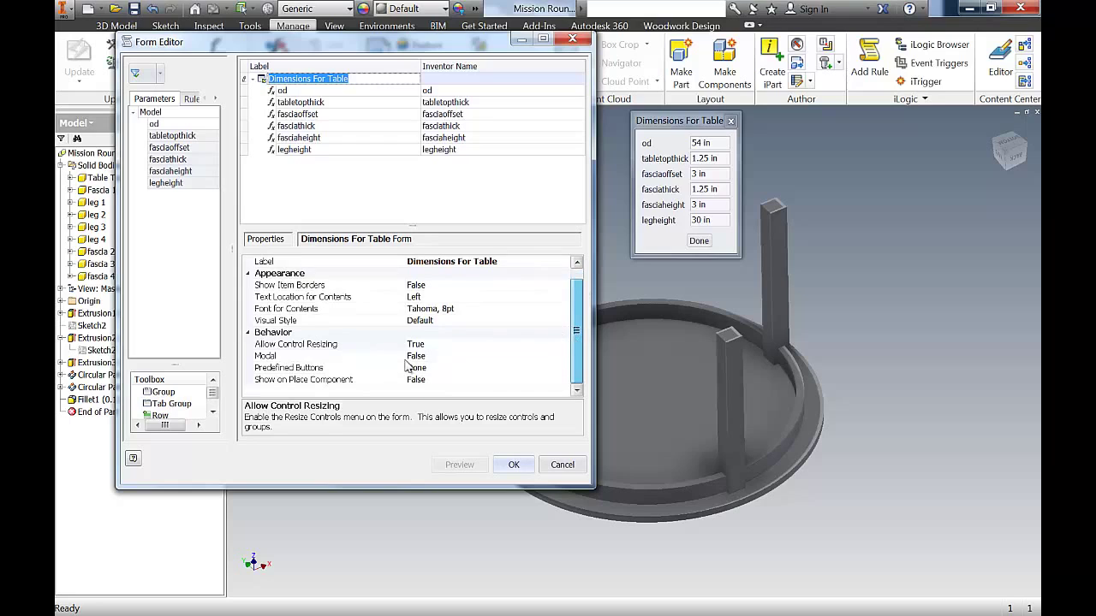
pyautogui.click(295, 368)
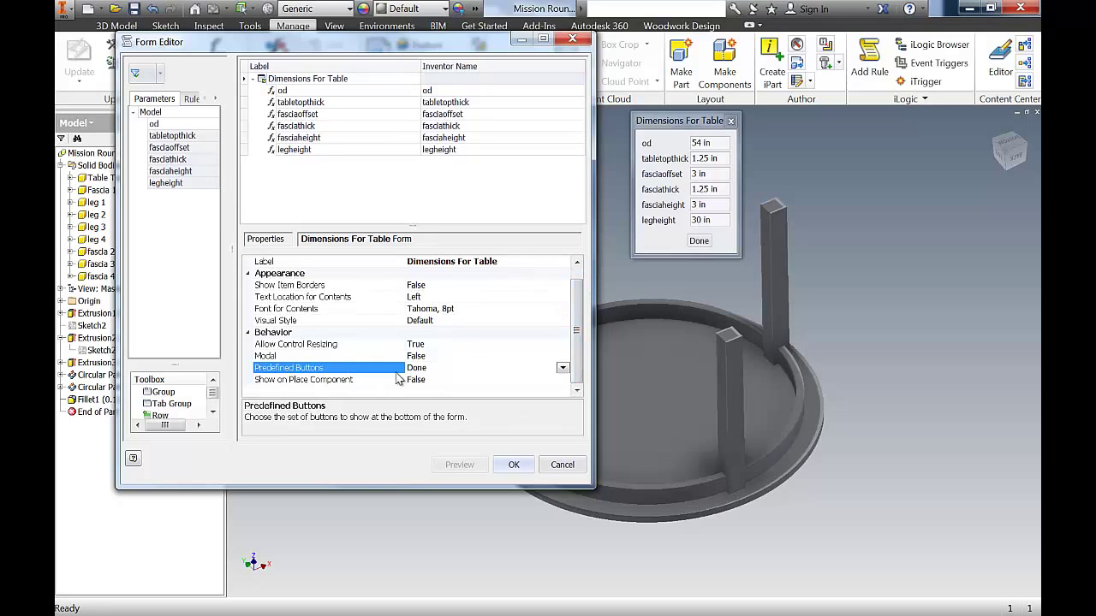
pyautogui.click(562, 368)
pyautogui.click(445, 390)
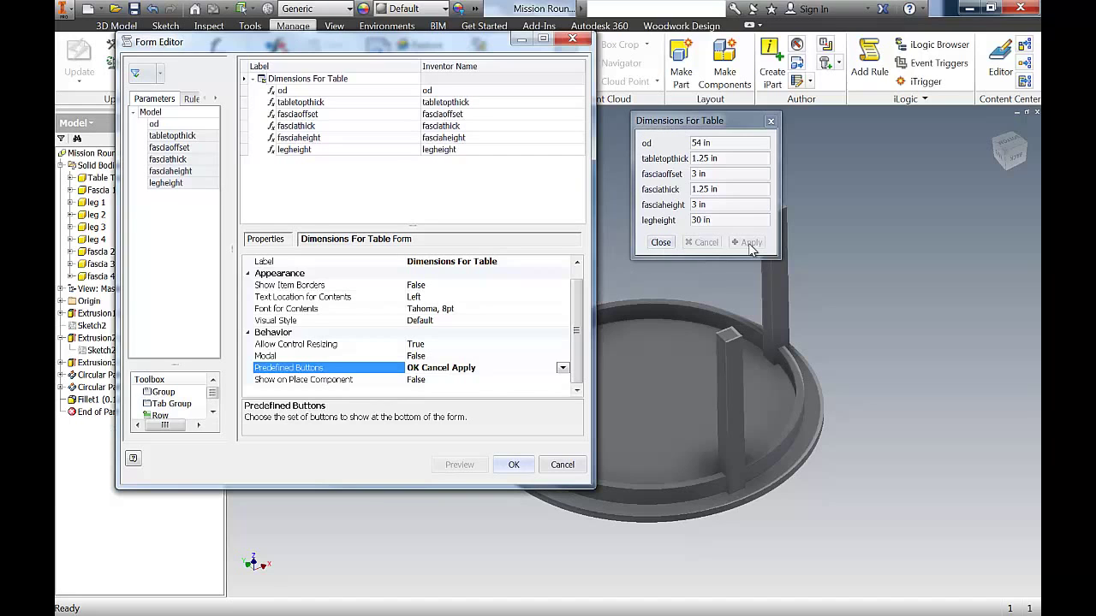
pyautogui.click(516, 465)
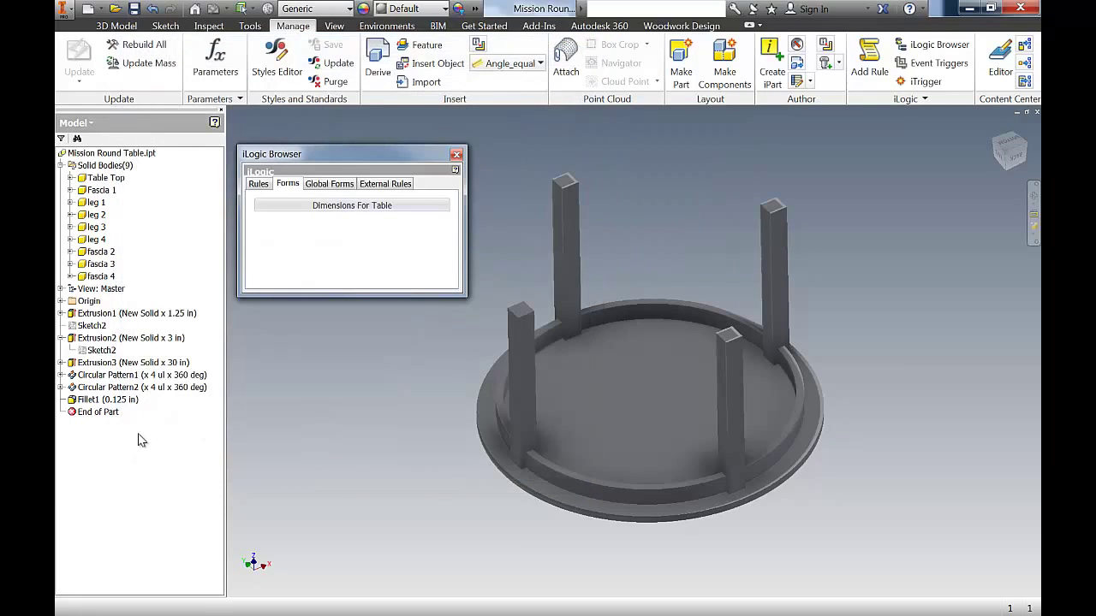
# Open the Dimensions For Table form, dock the iLogic Browser beneath the model browser, and move the form clear of the table
pyautogui.click(330, 207)
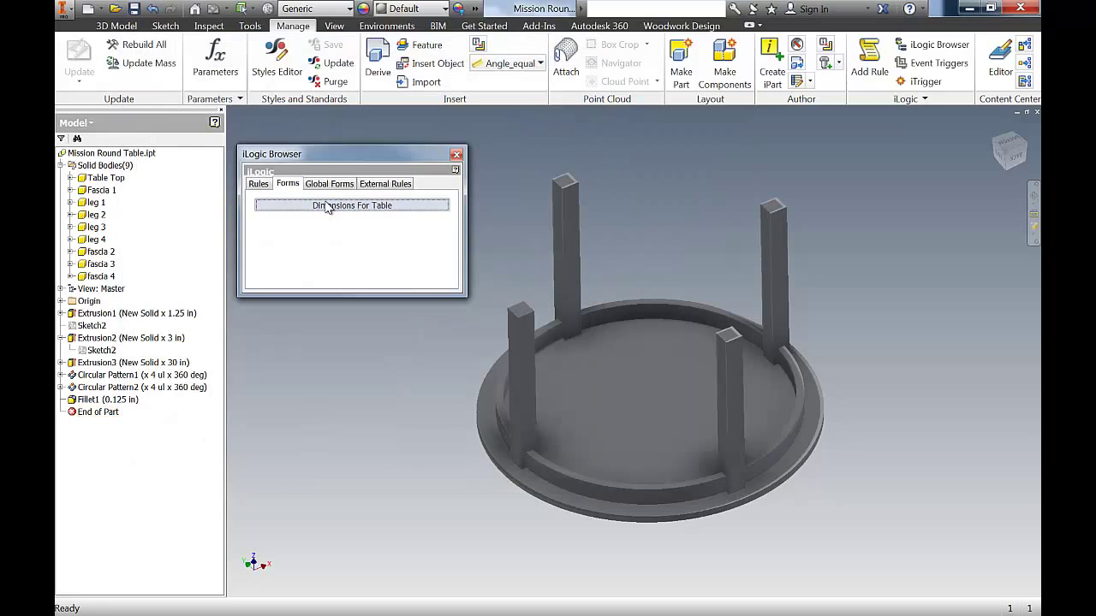
pyautogui.moveTo(359, 158); pyautogui.dragTo(170, 465)
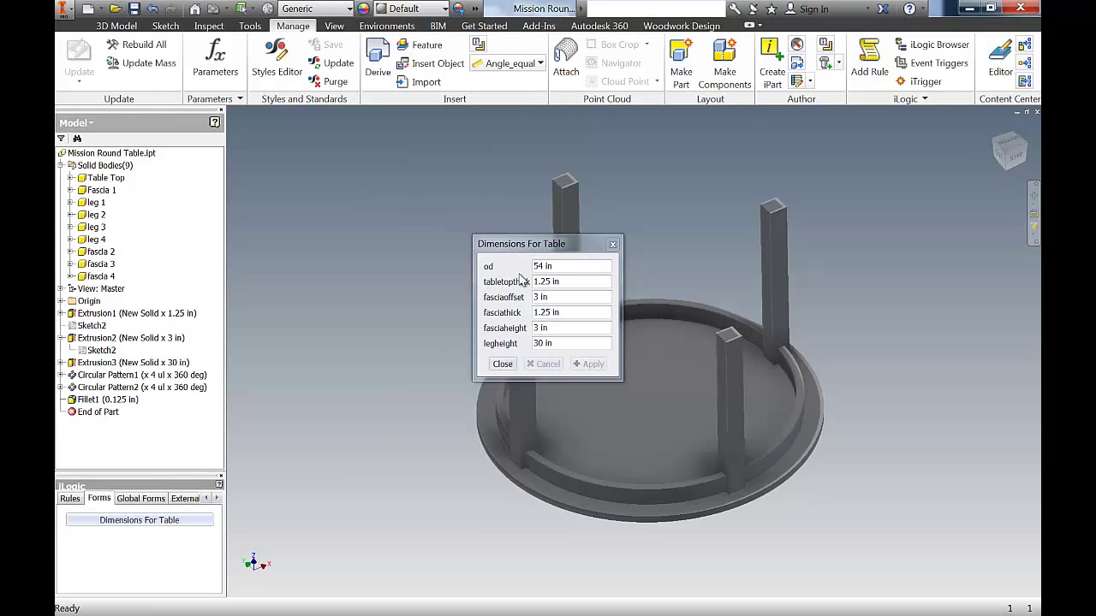
pyautogui.moveTo(572, 248); pyautogui.dragTo(954, 193)
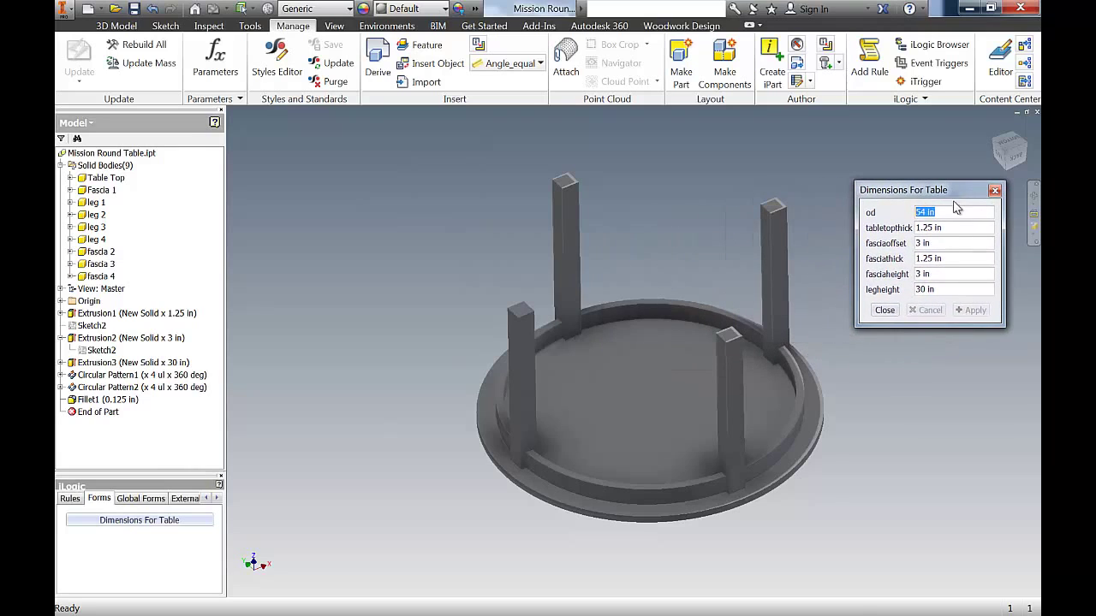
# Use the form to set od to 66 in and tabletopthick to 2 in, applying each change
pyautogui.write('66')
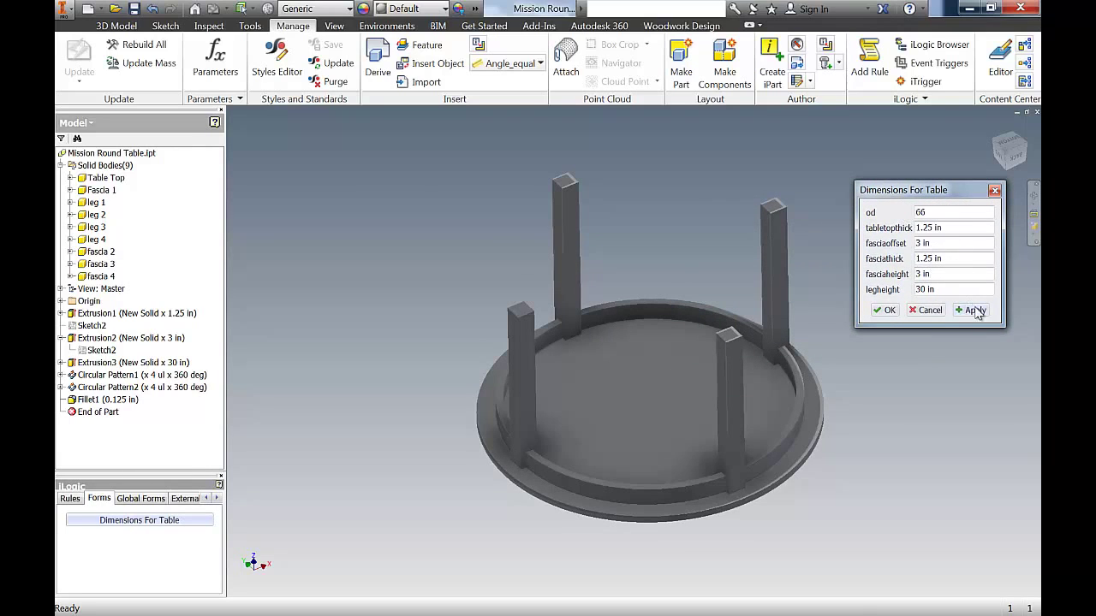
pyautogui.click(975, 309)
pyautogui.moveTo(968, 228); pyautogui.dragTo(909, 227)
pyautogui.write('2')
pyautogui.click(960, 258)
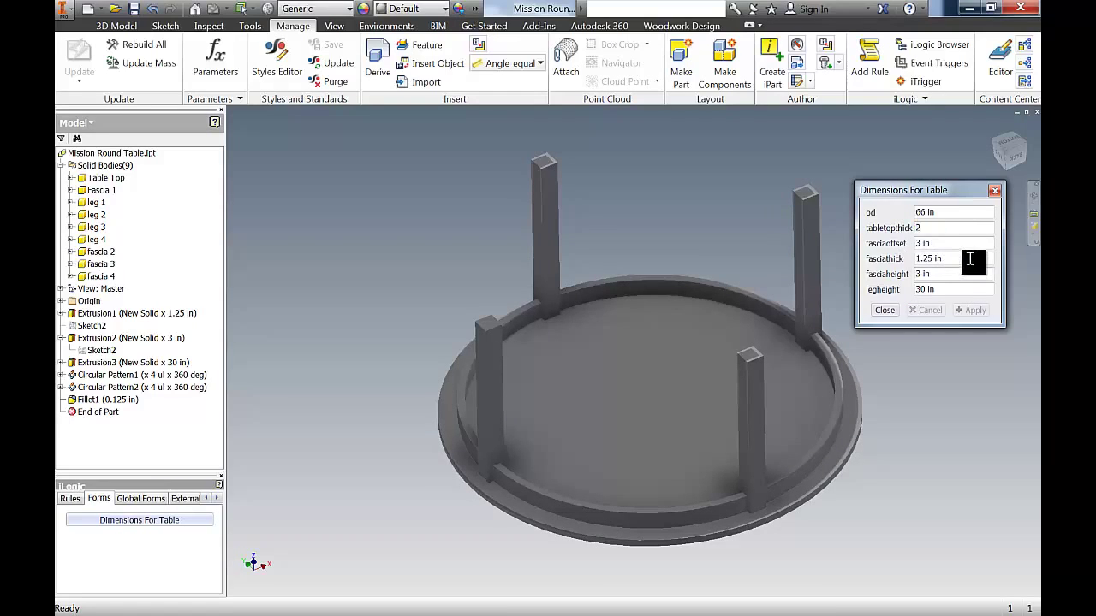
pyautogui.click(975, 310)
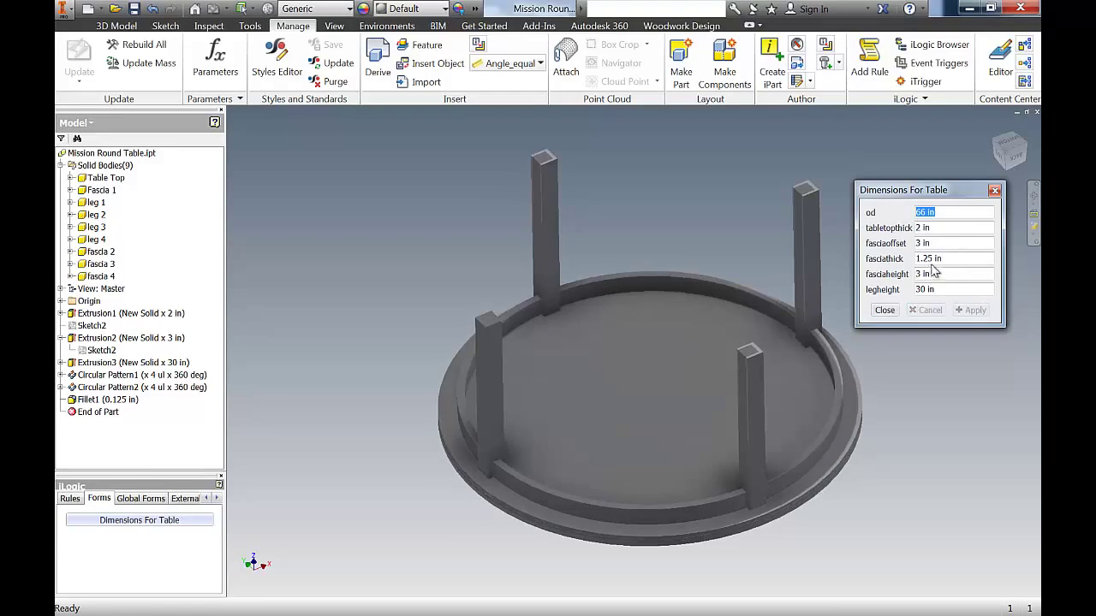
# Set fasciaoffset to 4 in and fasciaheight to 5 in in the form, applying each change
pyautogui.press('Tab')
pyautogui.press('Tab')
pyautogui.write('4')
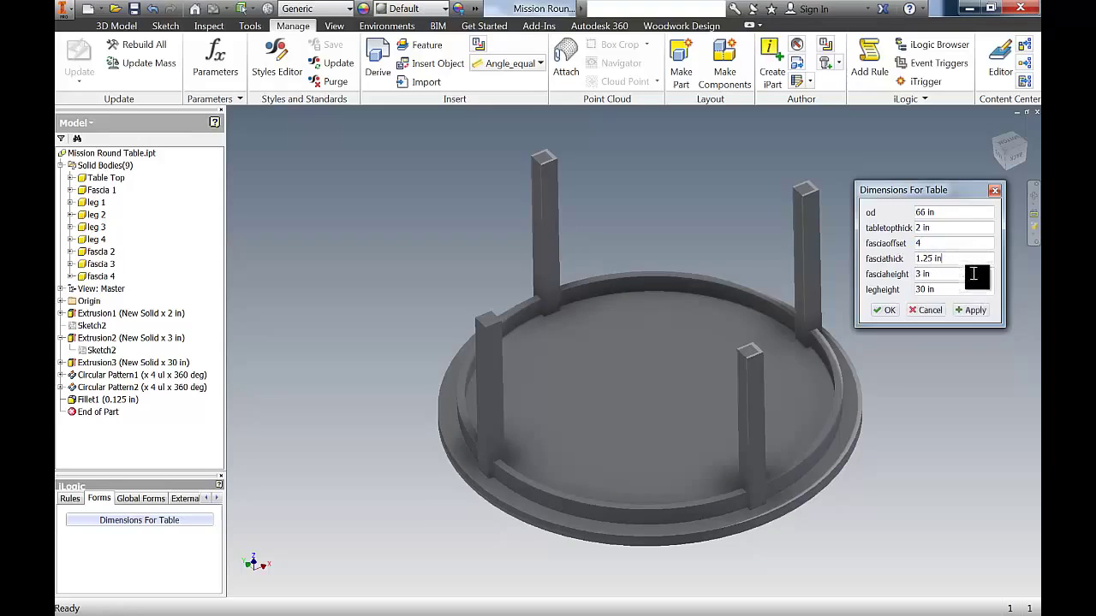
pyautogui.click(976, 311)
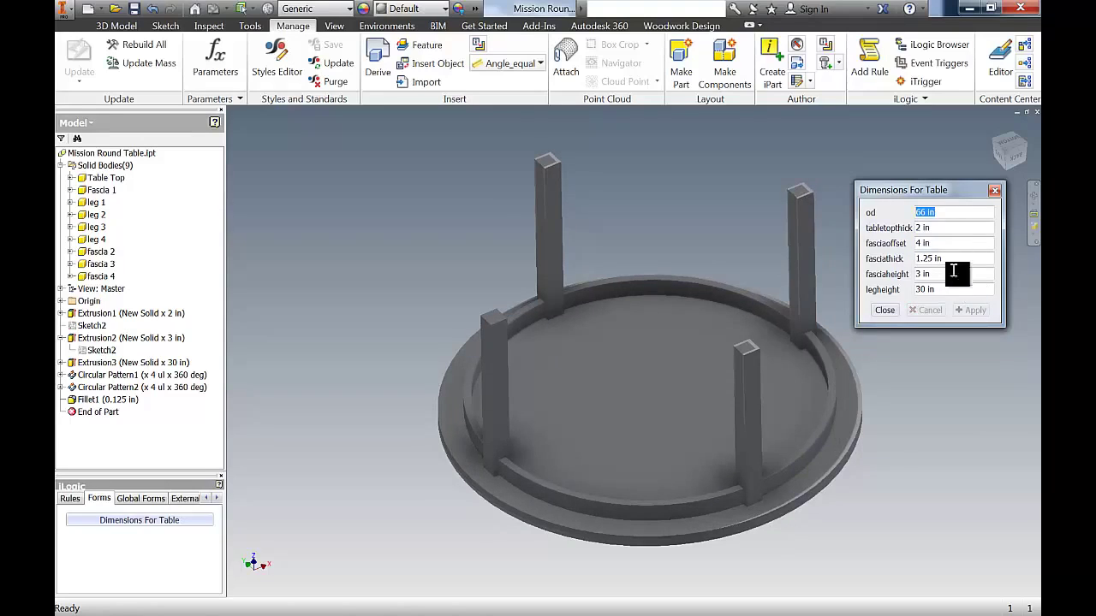
pyautogui.press('Tab')
pyautogui.press('Tab')
pyautogui.press('Tab')
pyautogui.press('Tab')
pyautogui.write('5')
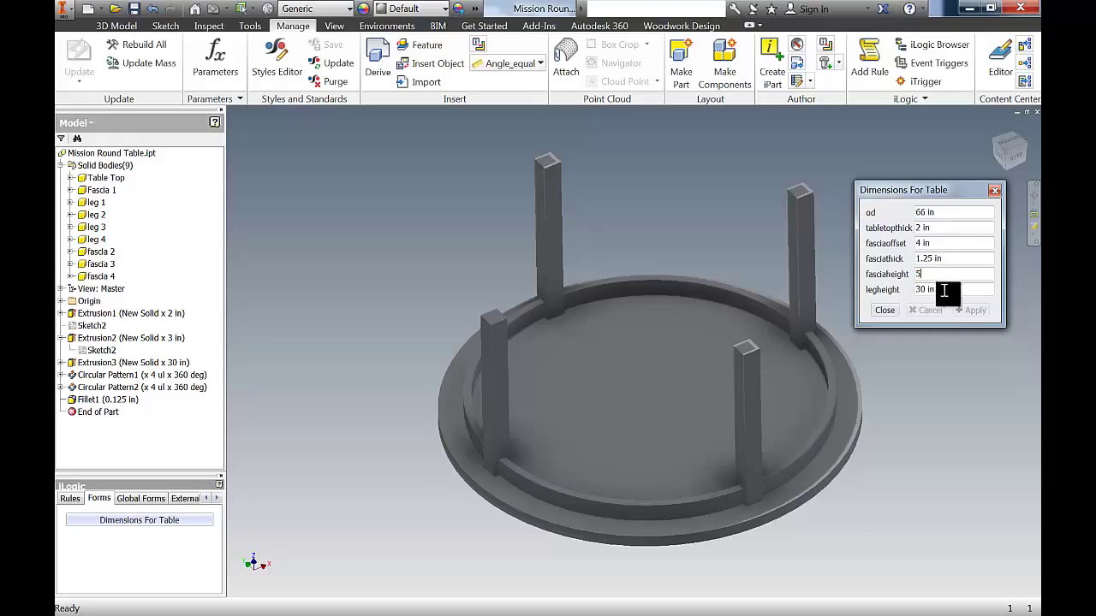
pyautogui.press('Tab')
pyautogui.click(974, 311)
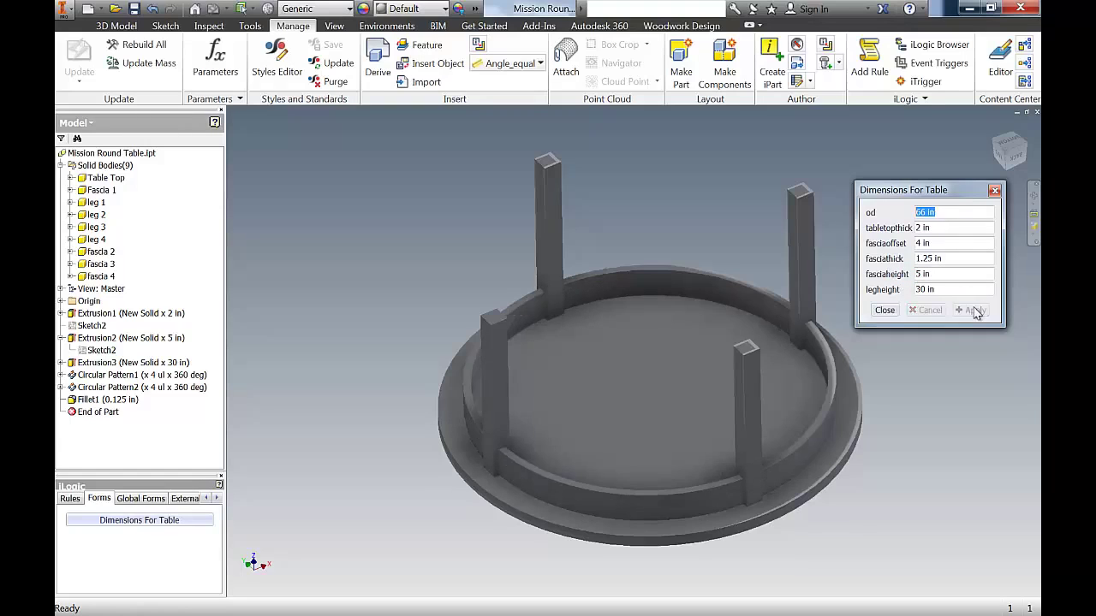
# Set legheight to 22 in in the form and apply it to the table
pyautogui.moveTo(945, 289); pyautogui.dragTo(907, 289)
pyautogui.write('22')
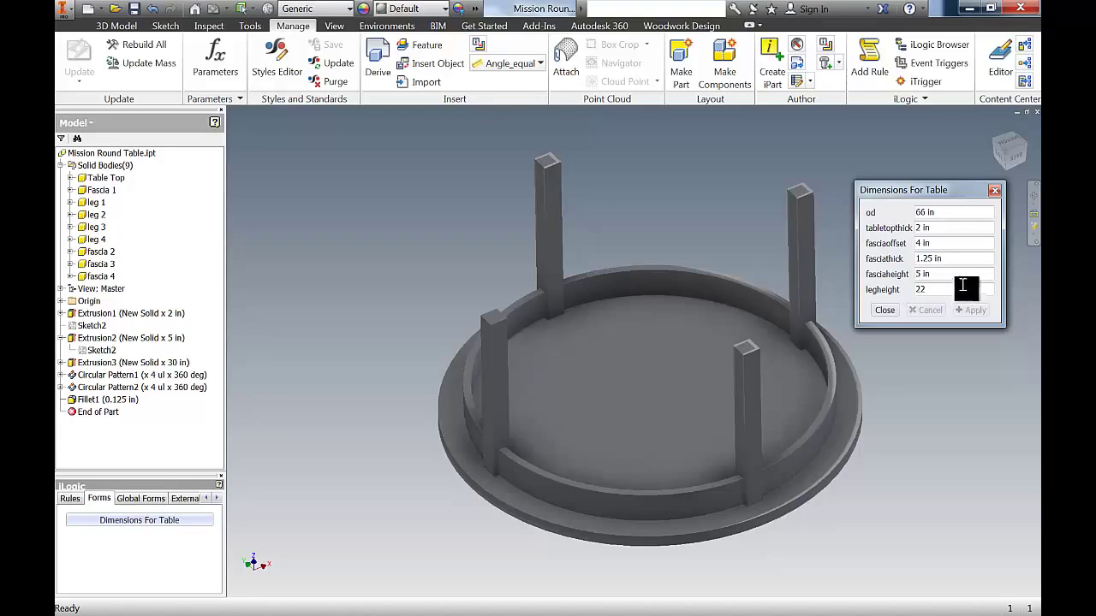
pyautogui.click(976, 310)
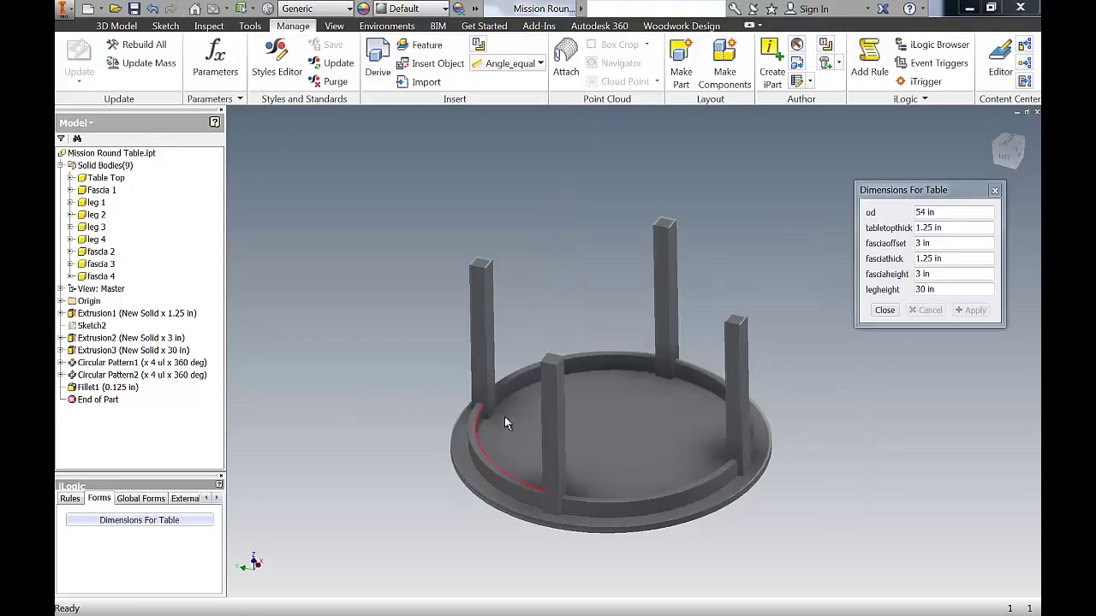
# Sketch a 5 in by 5 in center rectangle at the tabletop's center on its underside
pyautogui.click(623, 421)
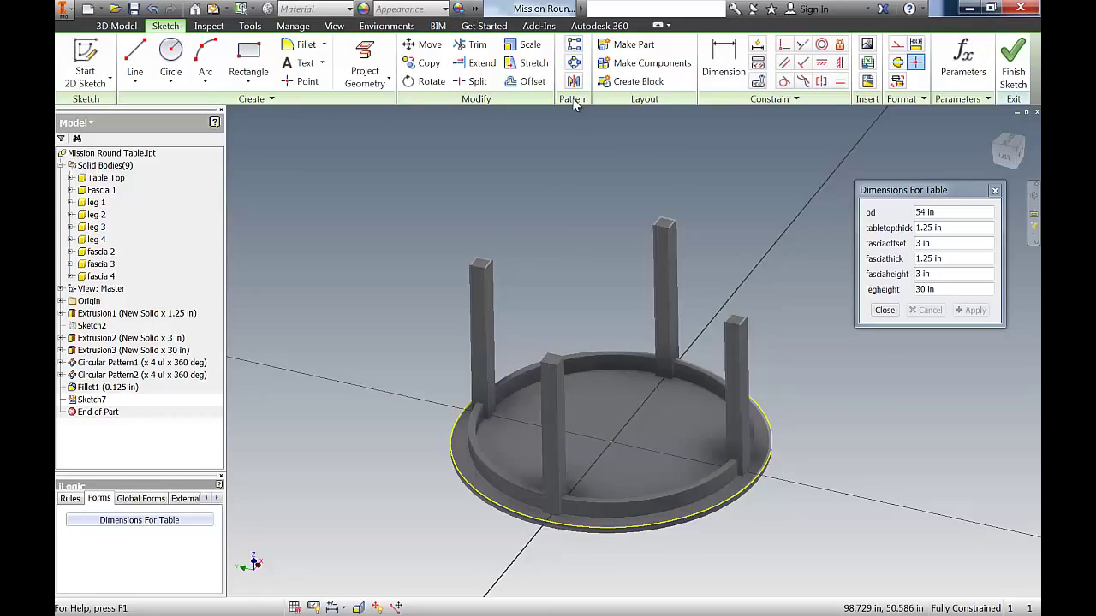
pyautogui.click(253, 84)
pyautogui.click(259, 175)
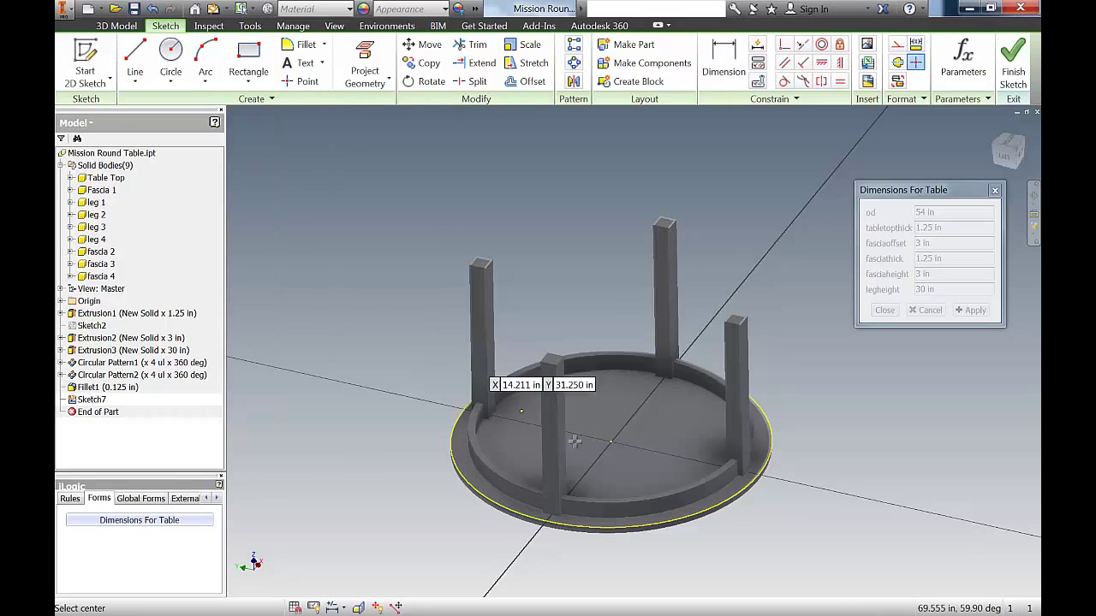
pyautogui.click(611, 442)
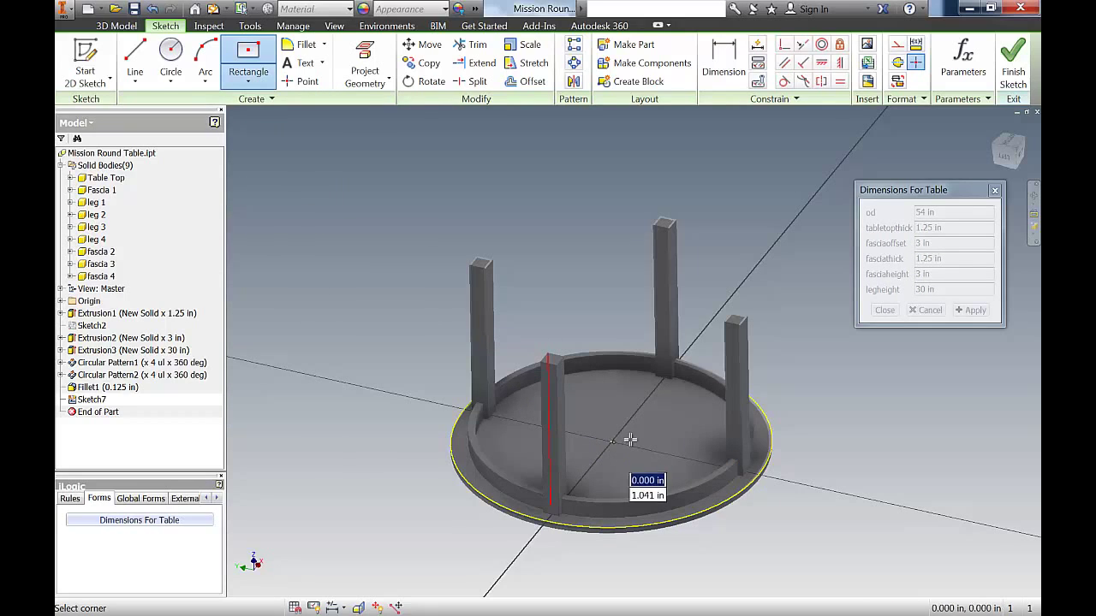
pyautogui.write('5')
pyautogui.press('Tab')
pyautogui.write('5')
pyautogui.press('Return')
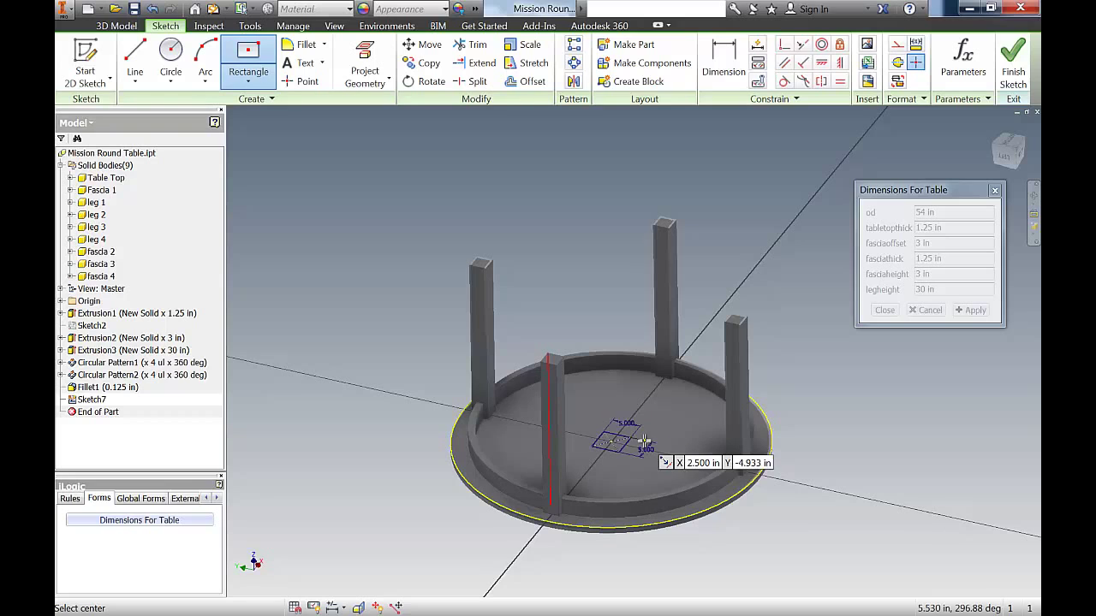
# Extrude the square up to a leg's end face as a new solid and rename the body as the center leg
pyautogui.press('e')
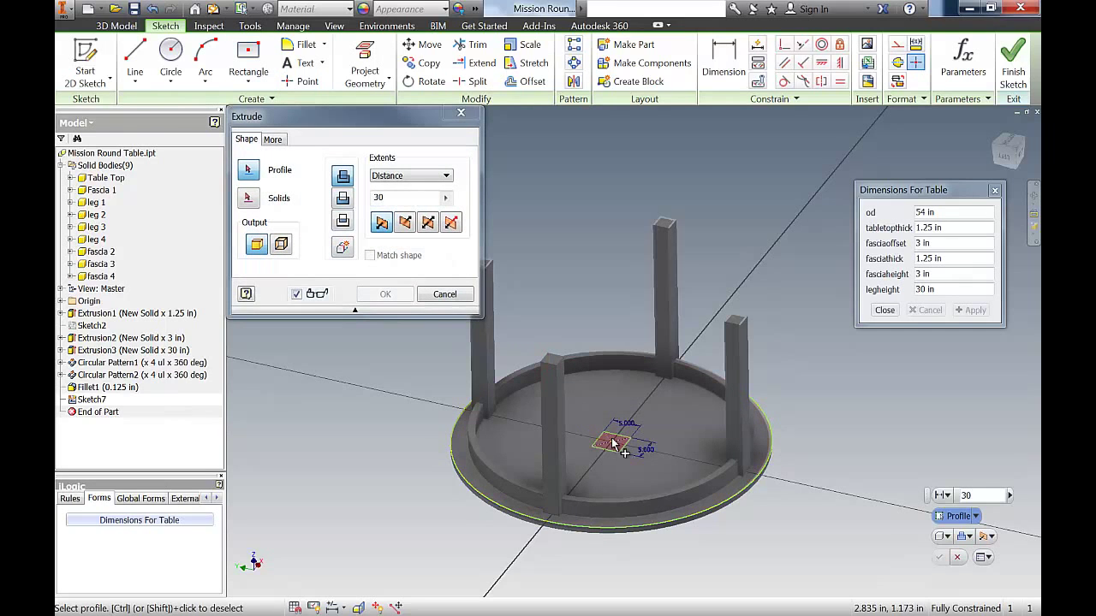
pyautogui.click(612, 444)
pyautogui.click(445, 176)
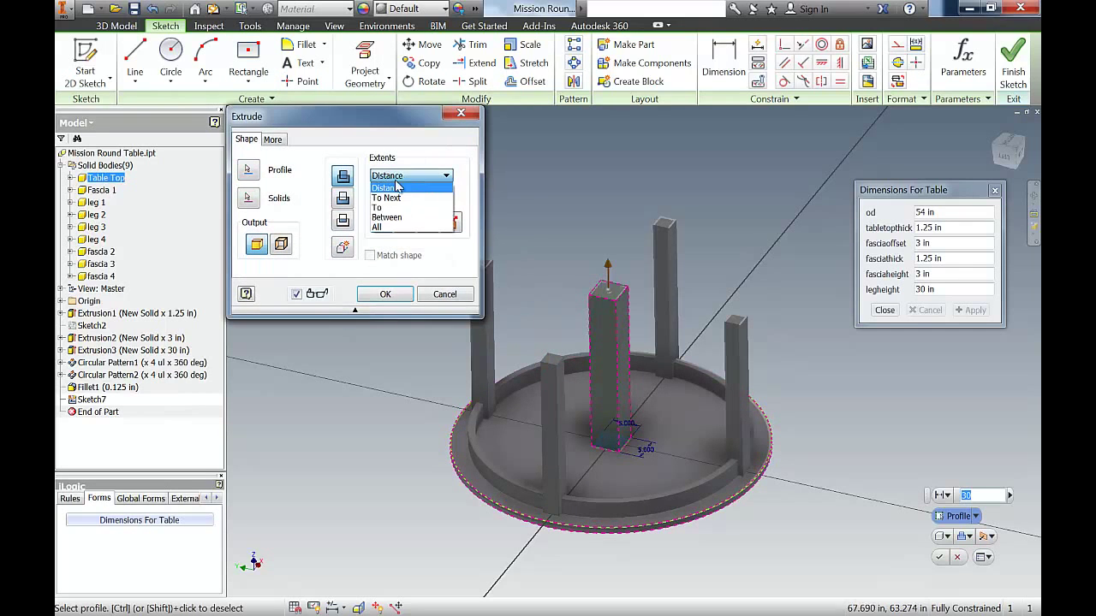
pyautogui.click(386, 208)
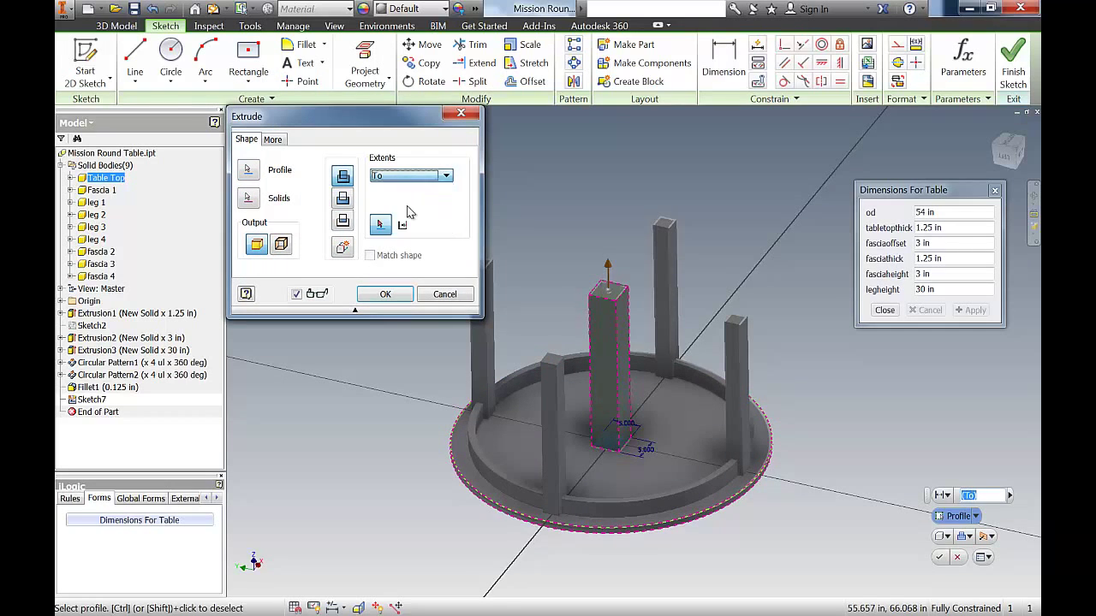
pyautogui.click(666, 226)
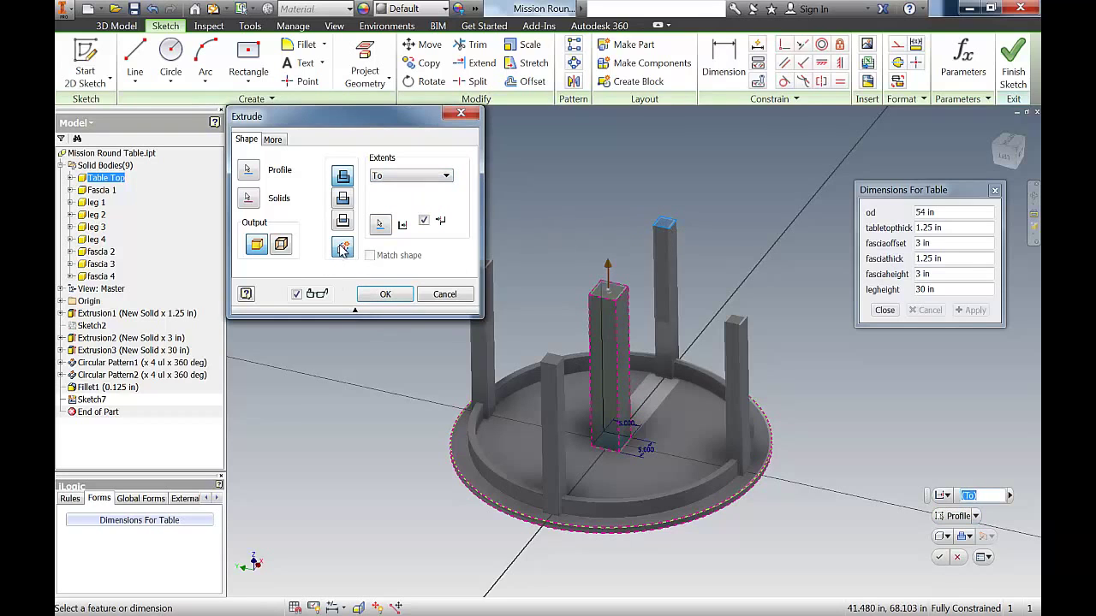
pyautogui.click(377, 295)
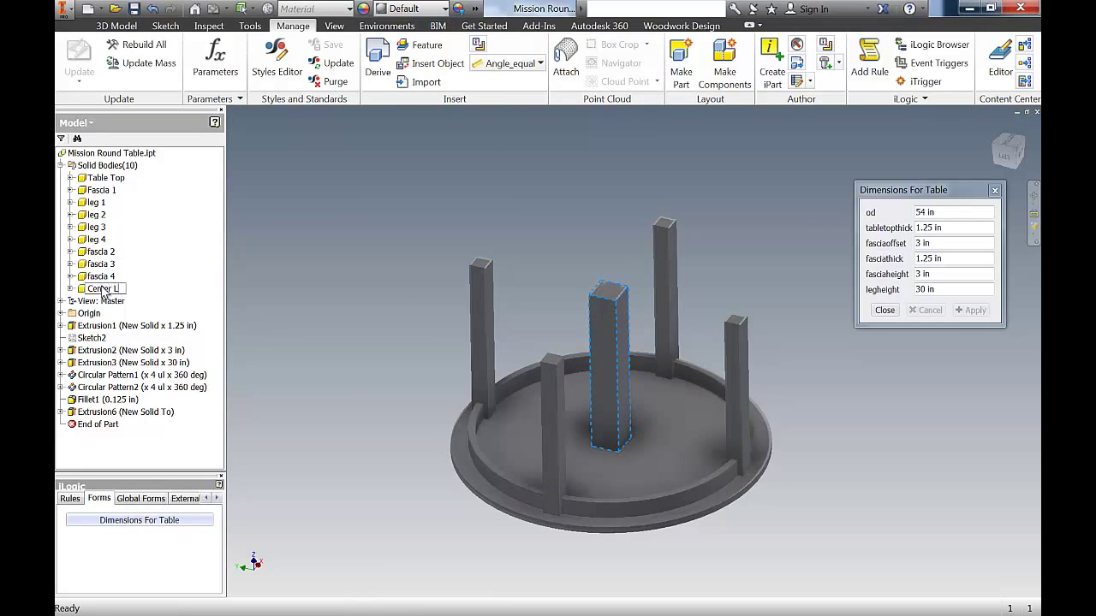
pyautogui.click(342, 287)
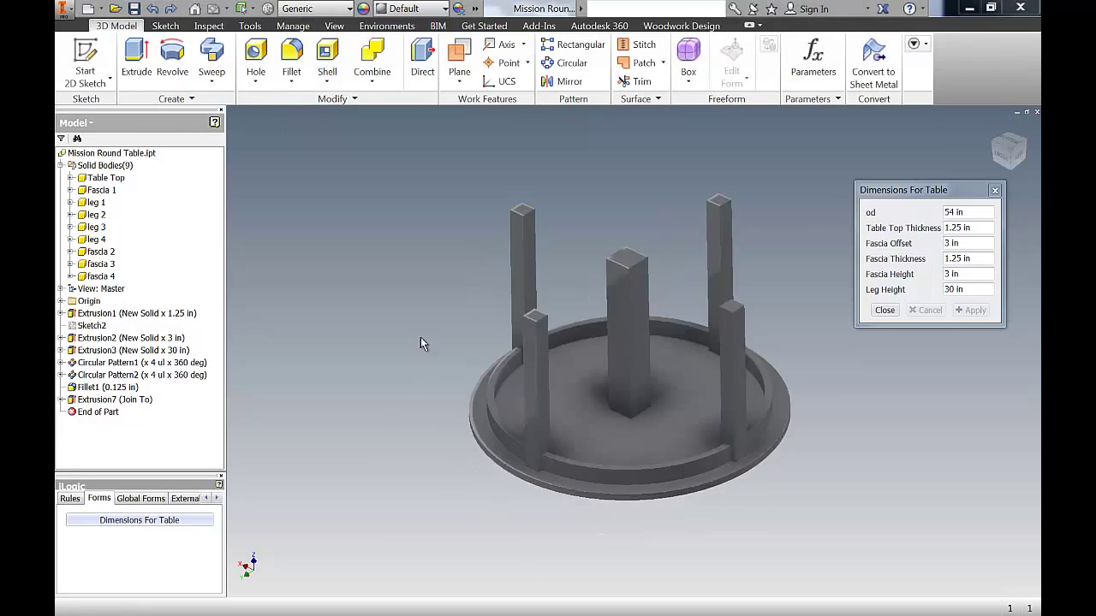
# Hide the Fascia 1, fascia 2, fascia 3 and fascia 4 solid bodies
pyautogui.keyDown('shift'); pyautogui.moveTo(421, 344); pyautogui.dragTo(368, 347, button='middle'); pyautogui.keyUp('shift')
pyautogui.click(101, 190)
pyautogui.keyDown('ctrl'); pyautogui.click(101, 252); pyautogui.keyUp('ctrl')
pyautogui.keyDown('ctrl'); pyautogui.click(101, 264); pyautogui.keyUp('ctrl')
pyautogui.keyDown('ctrl'); pyautogui.click(101, 275); pyautogui.keyUp('ctrl')
pyautogui.rightClick(101, 276)
pyautogui.click(128, 325)
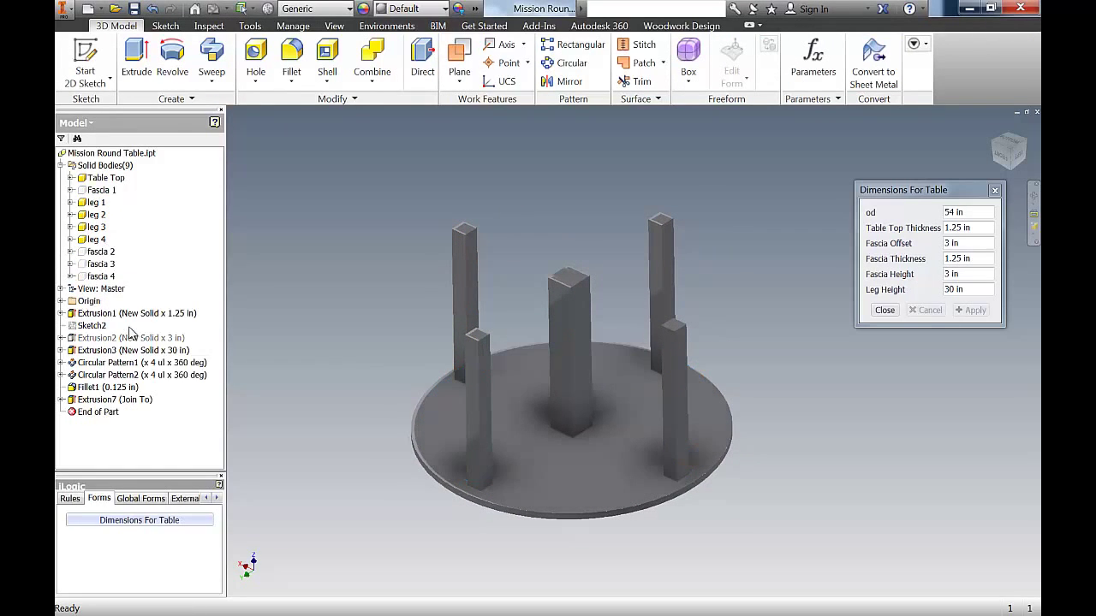
# Create a work plane through the center leg in line with two opposite outer legs and start a sketch on it
pyautogui.click(457, 57)
pyautogui.click(581, 282)
pyautogui.click(554, 310)
pyautogui.click(440, 210)
pyautogui.click(455, 203)
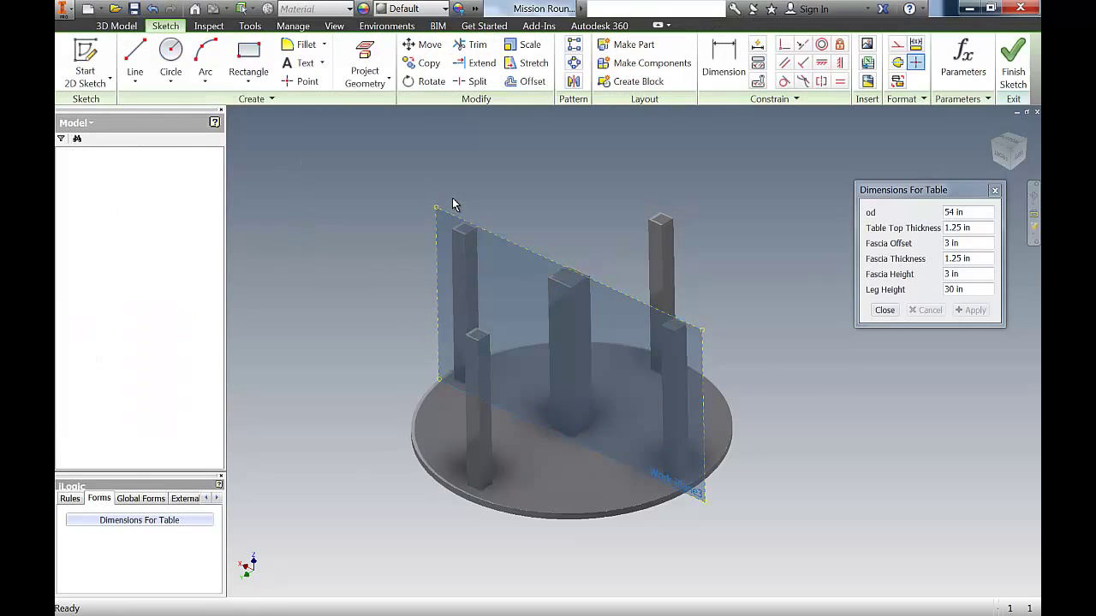
# Sketch two rectangles, one above the other, on the work plane between the center leg and an outer leg
pyautogui.click(248, 60)
pyautogui.click(605, 328)
pyautogui.click(639, 420)
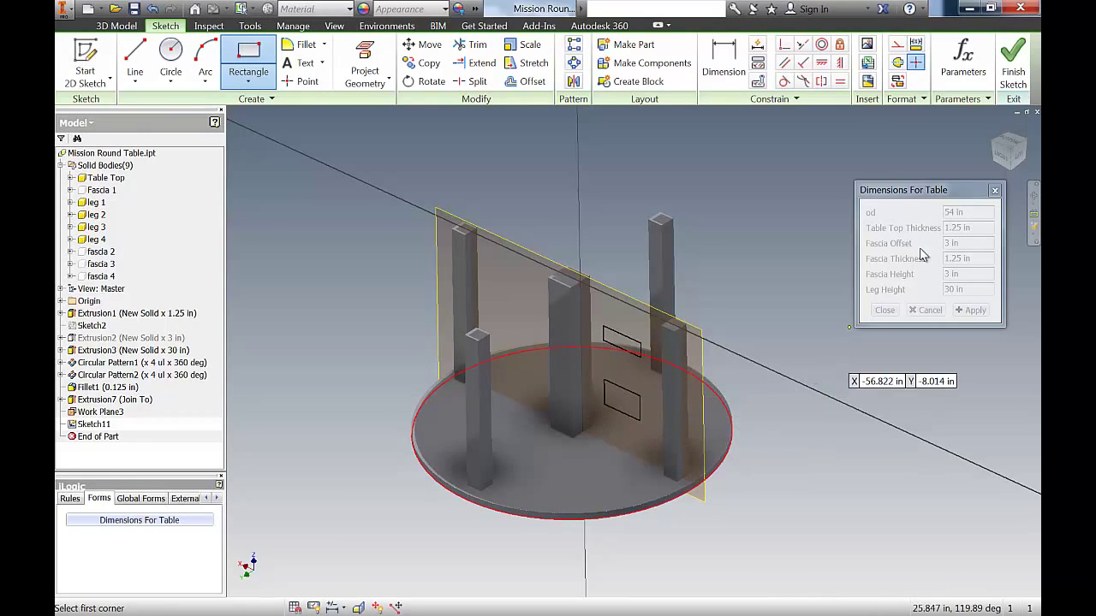
pyautogui.click(1007, 154)
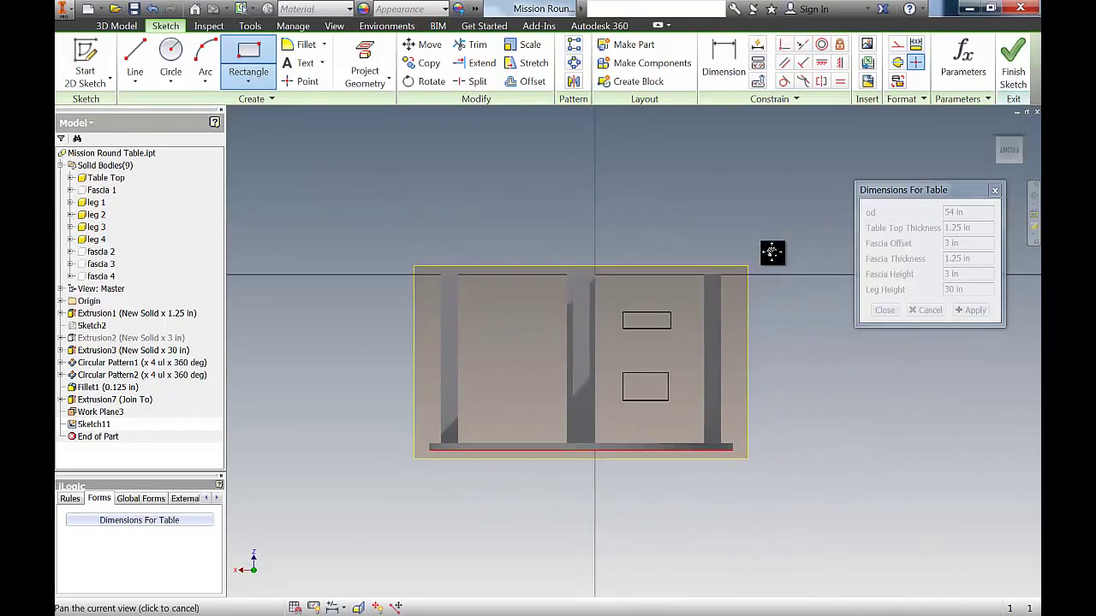
# Make the rectangles' ends collinear with the facing edges of the center and outer legs, and one rectangle's long edge collinear with the tabletop's underside
pyautogui.click(802, 44)
pyautogui.click(647, 334)
pyautogui.click(683, 337)
pyautogui.click(681, 403)
pyautogui.click(645, 403)
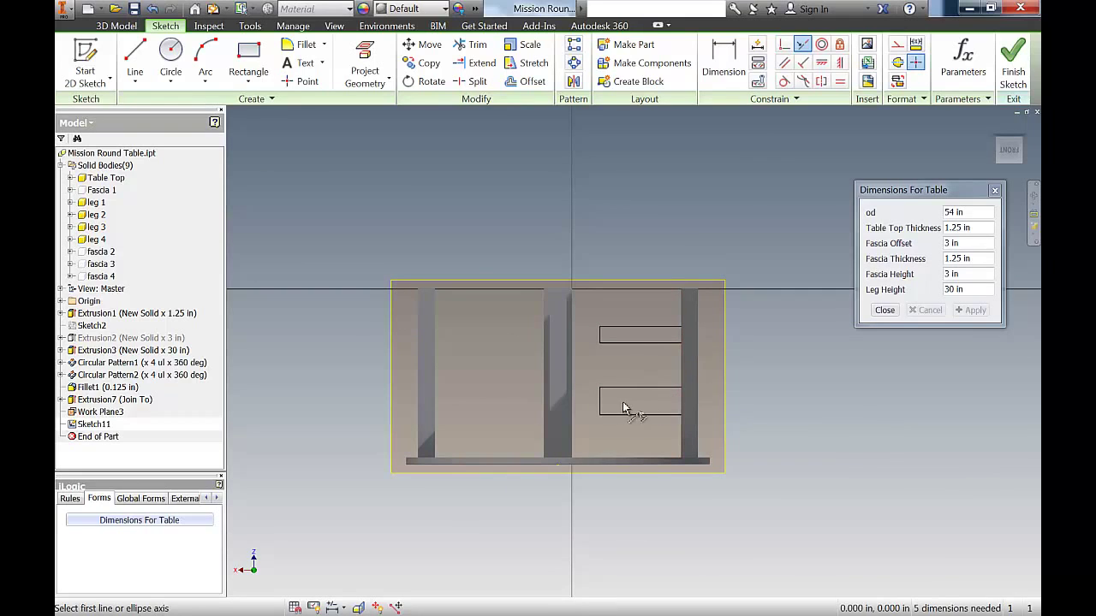
pyautogui.click(599, 397)
pyautogui.click(574, 403)
pyautogui.click(690, 471)
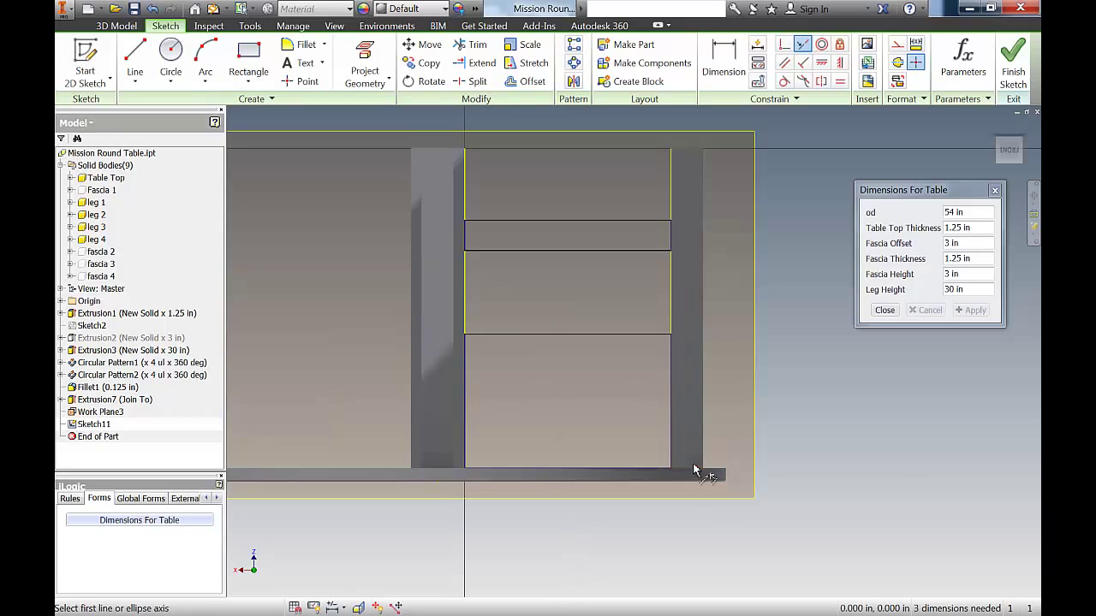
# Dimension the height of the rectangle against the tabletop with the fasciaheight parameter
pyautogui.scroll(-3, 694, 471)
pyautogui.press('d')
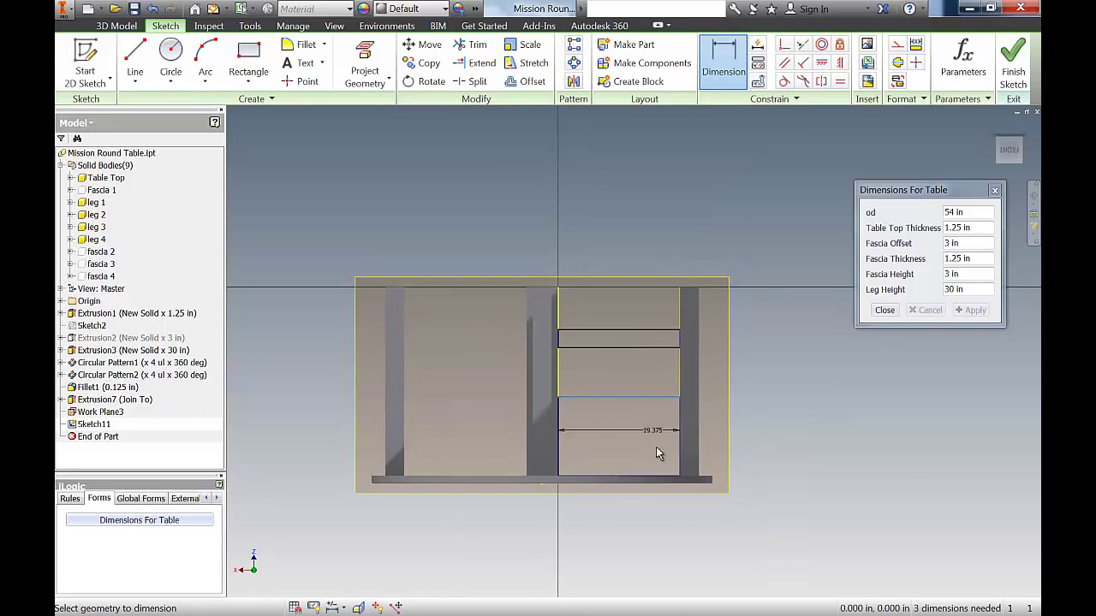
pyautogui.click(661, 477)
pyautogui.click(775, 436)
pyautogui.click(830, 490)
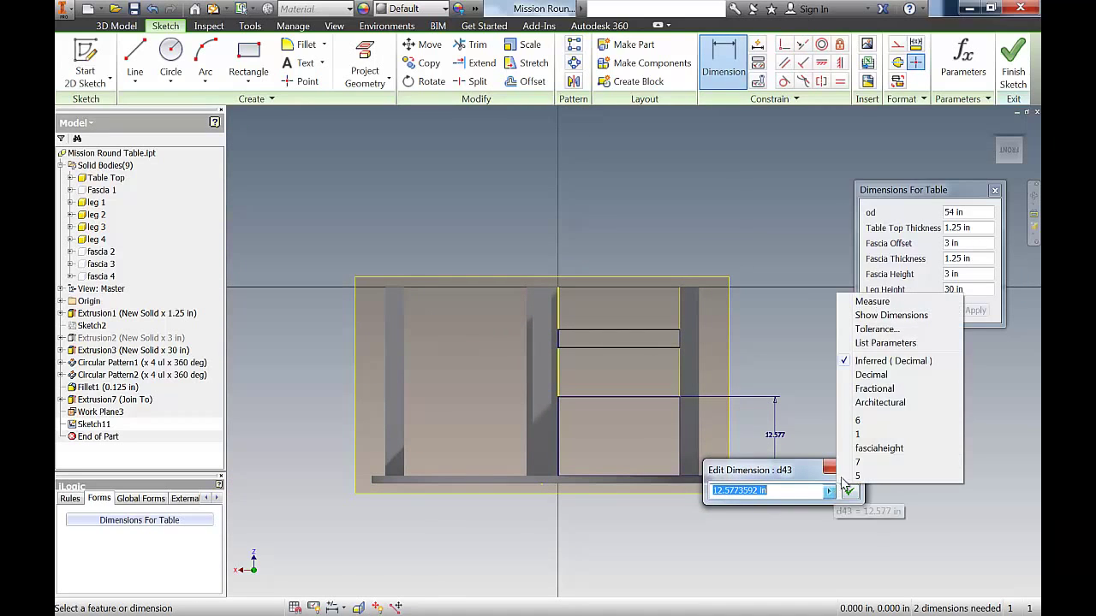
pyautogui.click(885, 344)
pyautogui.click(738, 530)
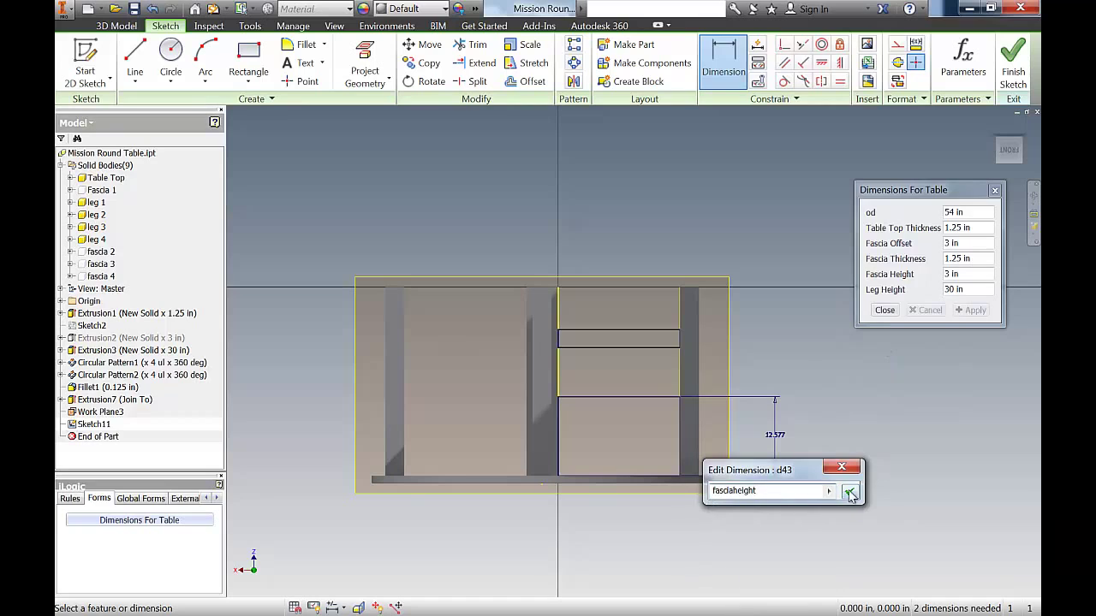
pyautogui.press('Return')
# Dimension the height of the rectangle near the leg ends as d43, matching the rectangle at the tabletop
pyautogui.click(658, 348)
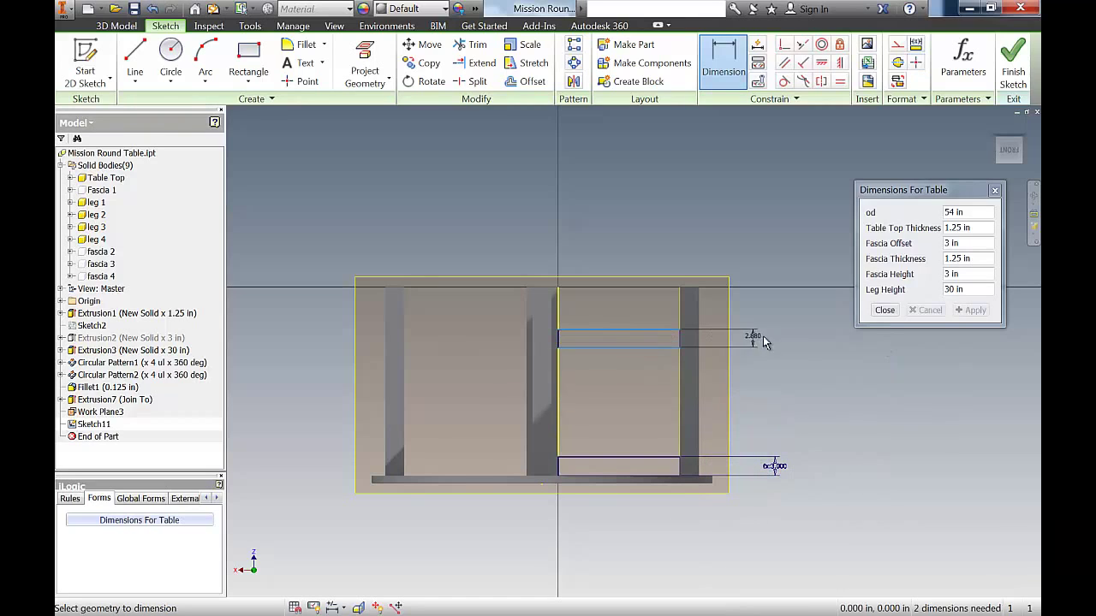
pyautogui.click(771, 339)
pyautogui.write('d43')
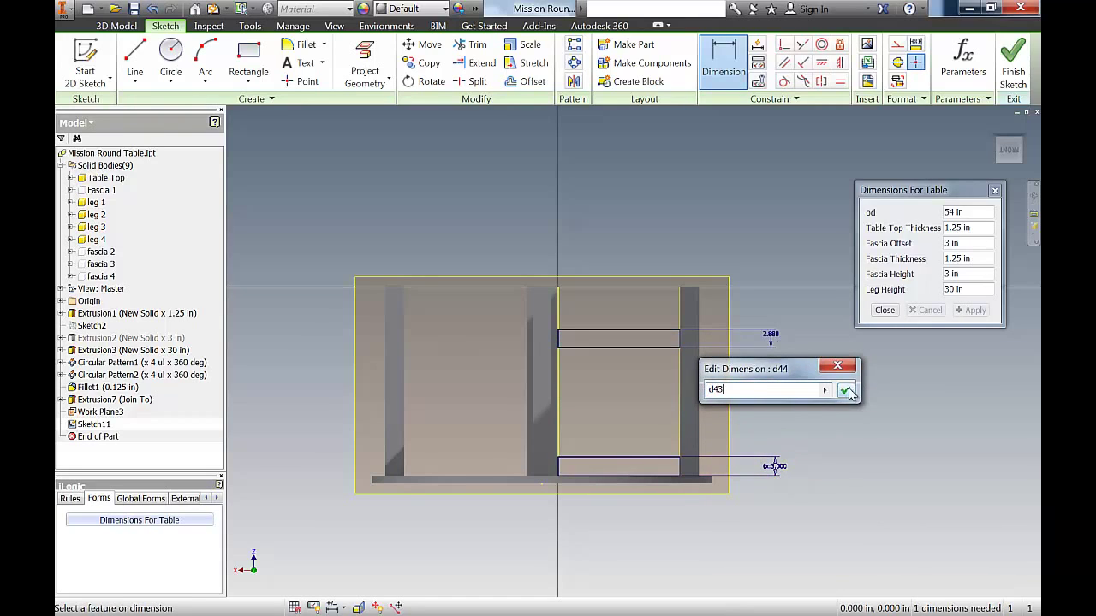
pyautogui.click(846, 391)
# Set the distance from the center leg's free end to the nearer rectangle to 6 in
pyautogui.click(581, 331)
pyautogui.click(551, 294)
pyautogui.click(579, 248)
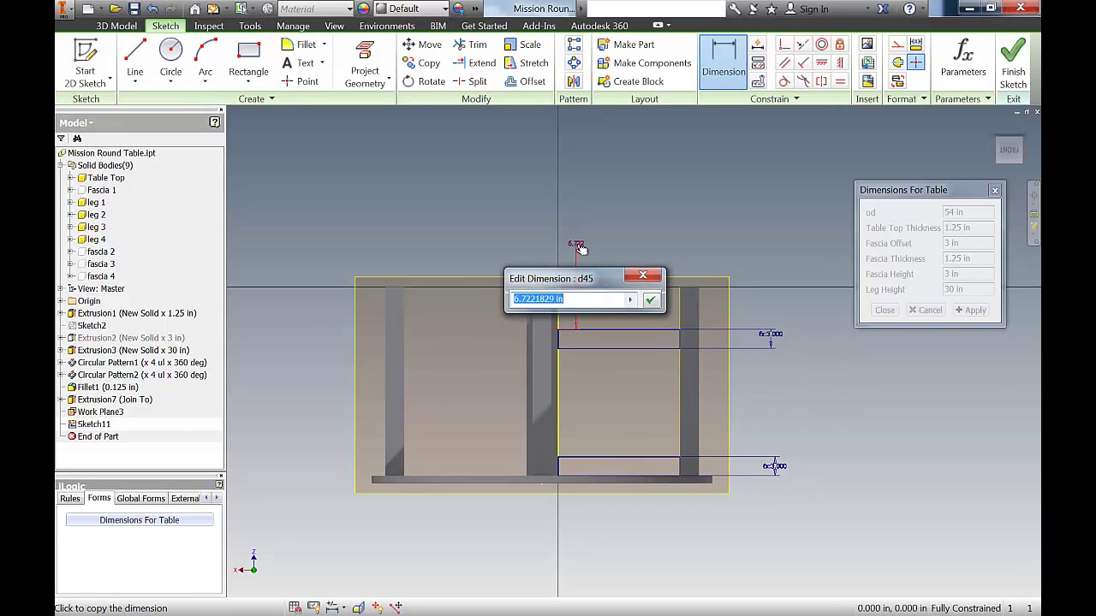
pyautogui.write('6')
pyautogui.press('Return')
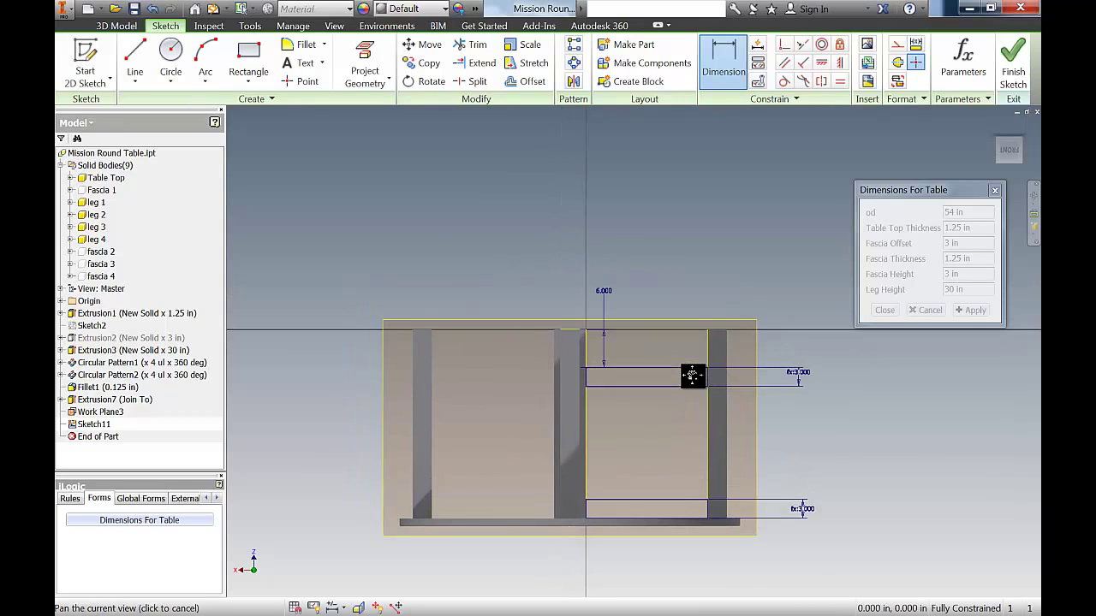
# Sketch a three-point arc from the foot-side edge of the lower support rectangle to the outer leg's inner edge
pyautogui.press('F4')
pyautogui.moveTo(636, 247)
pyautogui.mouseDown()
pyautogui.moveTo(587, 351)
pyautogui.moveTo(584, 457)
pyautogui.moveTo(541, 457)
pyautogui.mouseUp()
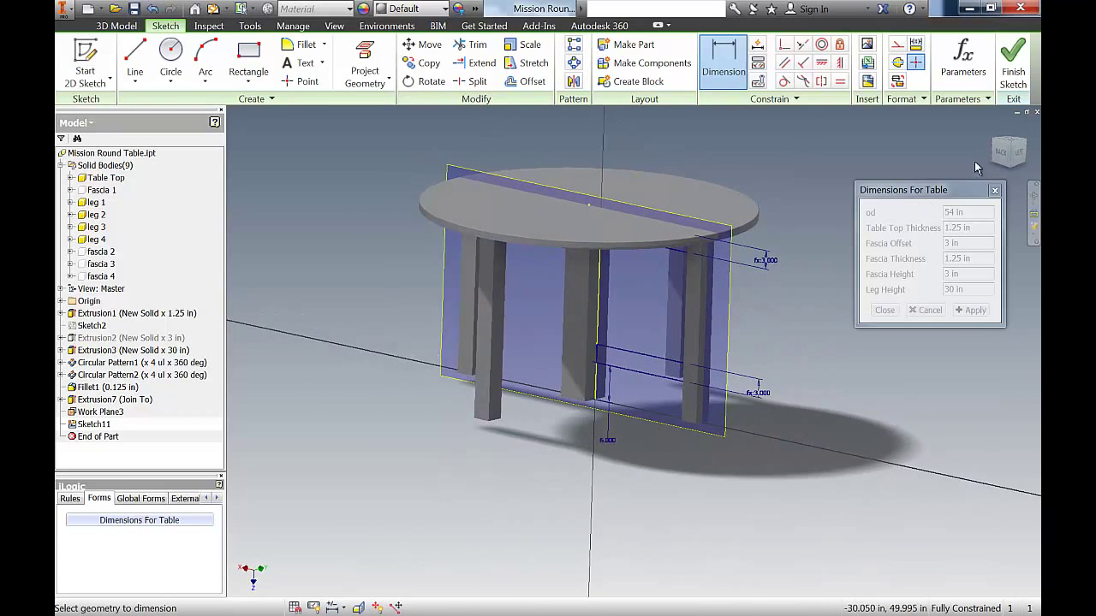
pyautogui.click(1008, 152)
pyautogui.scroll(-6, 717, 411)
pyautogui.moveTo(714, 406); pyautogui.dragTo(598, 404, button='middle')
pyautogui.click(205, 60)
pyautogui.click(553, 343)
pyautogui.click(635, 376)
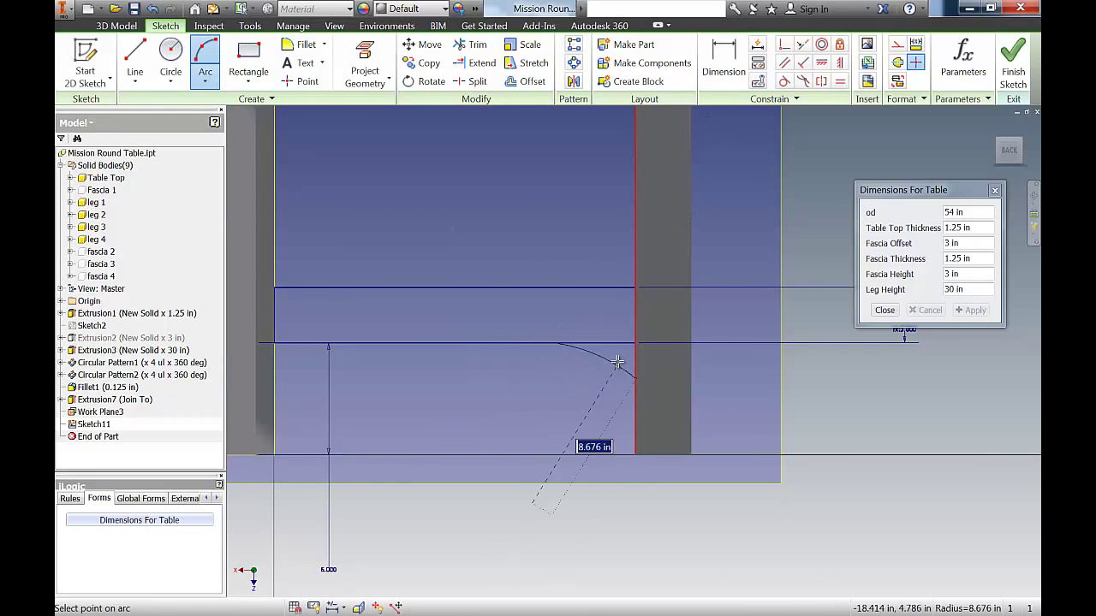
pyautogui.click(616, 361)
pyautogui.scroll(-3, 598, 406)
pyautogui.press('Escape')
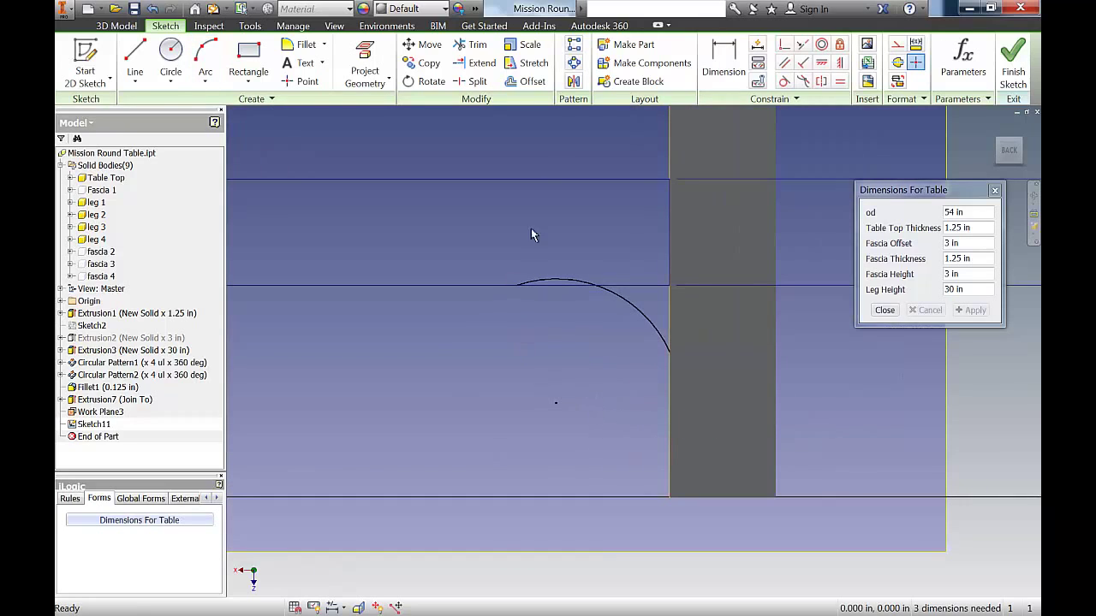
# Make the arc tangent to the support rectangle's edge and close the corner with a line along the outer leg
pyautogui.click(784, 81)
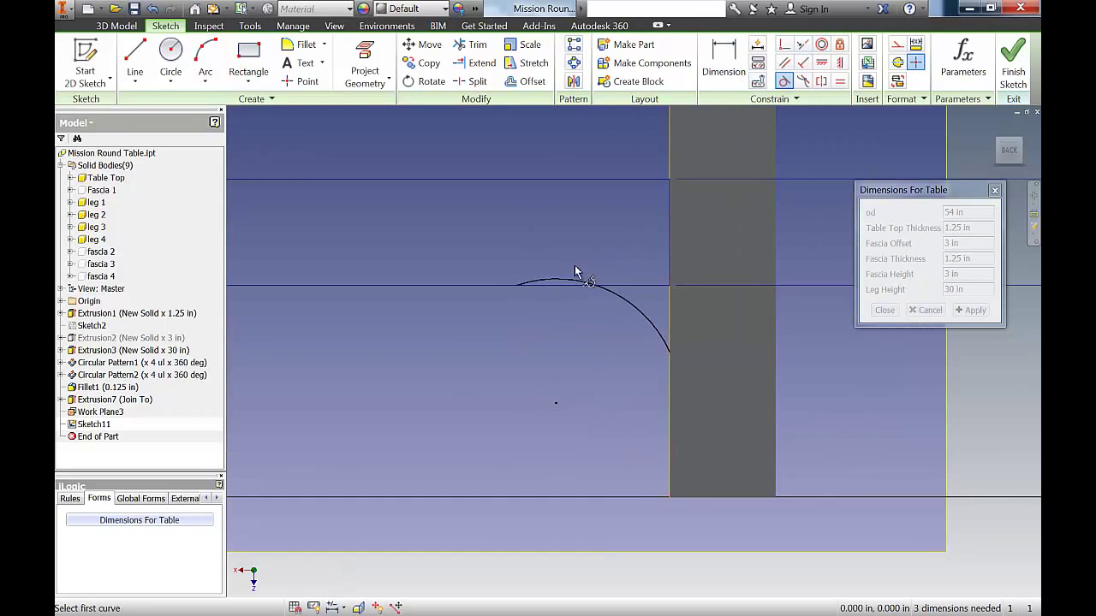
pyautogui.click(567, 284)
pyautogui.click(567, 285)
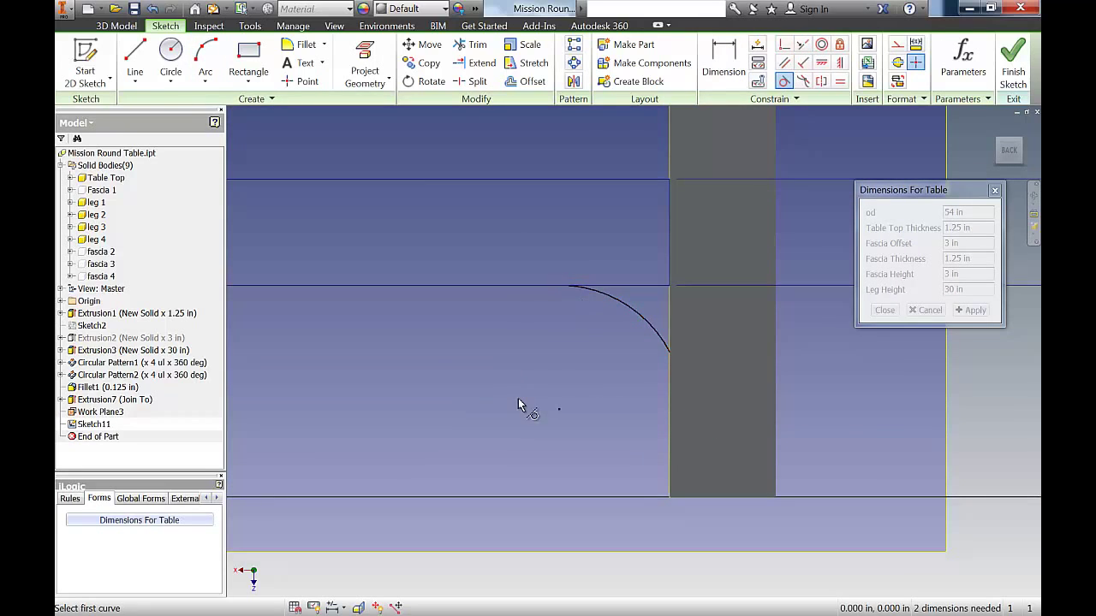
pyautogui.press('l')
pyautogui.click(670, 351)
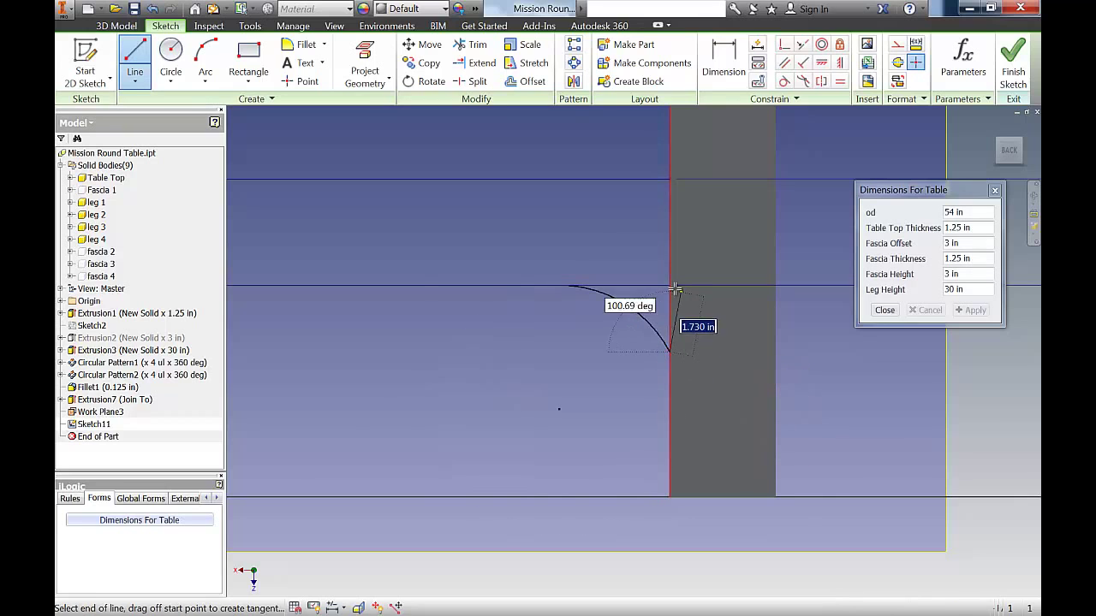
pyautogui.click(670, 286)
# Dimension the arched corner 1 in deep along the outer leg and 6 in long along the support rectangle
pyautogui.press('d')
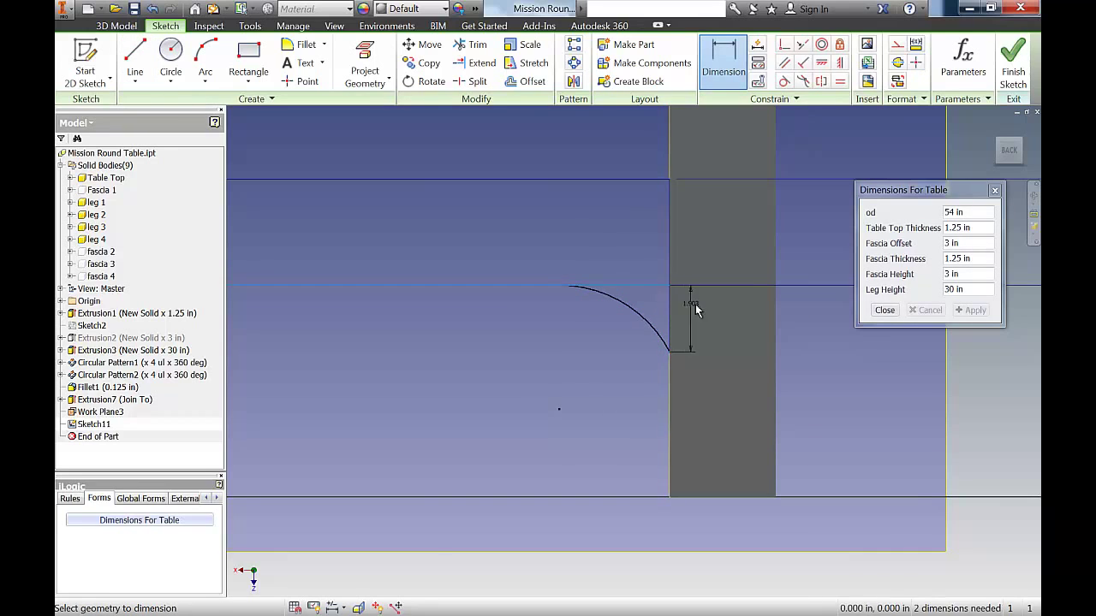
pyautogui.click(694, 310)
pyautogui.write('1')
pyautogui.press('Return')
pyautogui.click(671, 308)
pyautogui.click(595, 289)
pyautogui.click(609, 266)
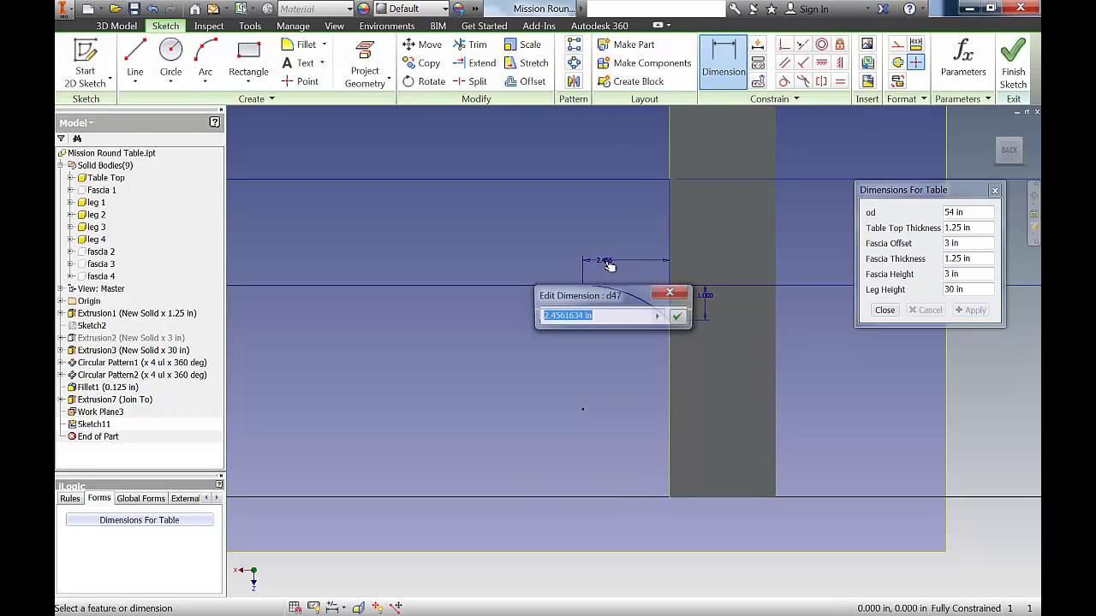
pyautogui.write('6')
pyautogui.press('Return')
# Extrude the lower support profile with its arched corner symmetrically by fasciathick as a new solid
pyautogui.scroll(-3, 592, 368)
pyautogui.moveTo(593, 368); pyautogui.dragTo(748, 379, button='middle')
pyautogui.press('F4')
pyautogui.moveTo(638, 291); pyautogui.dragTo(594, 360)
pyautogui.moveTo(594, 360); pyautogui.dragTo(563, 411, button='middle')
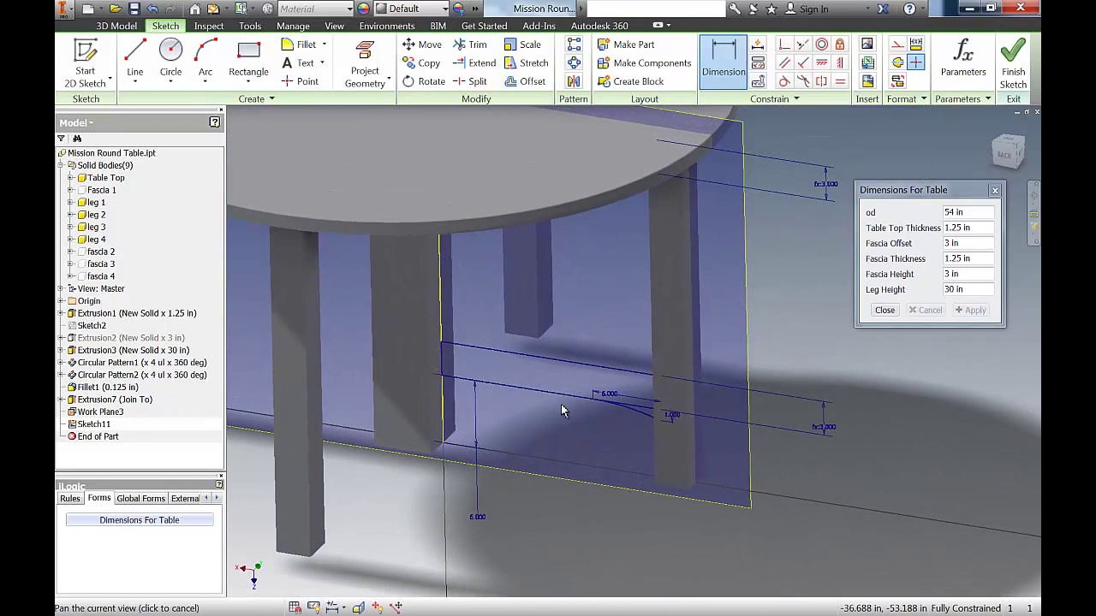
pyautogui.press('e')
pyautogui.click(590, 382)
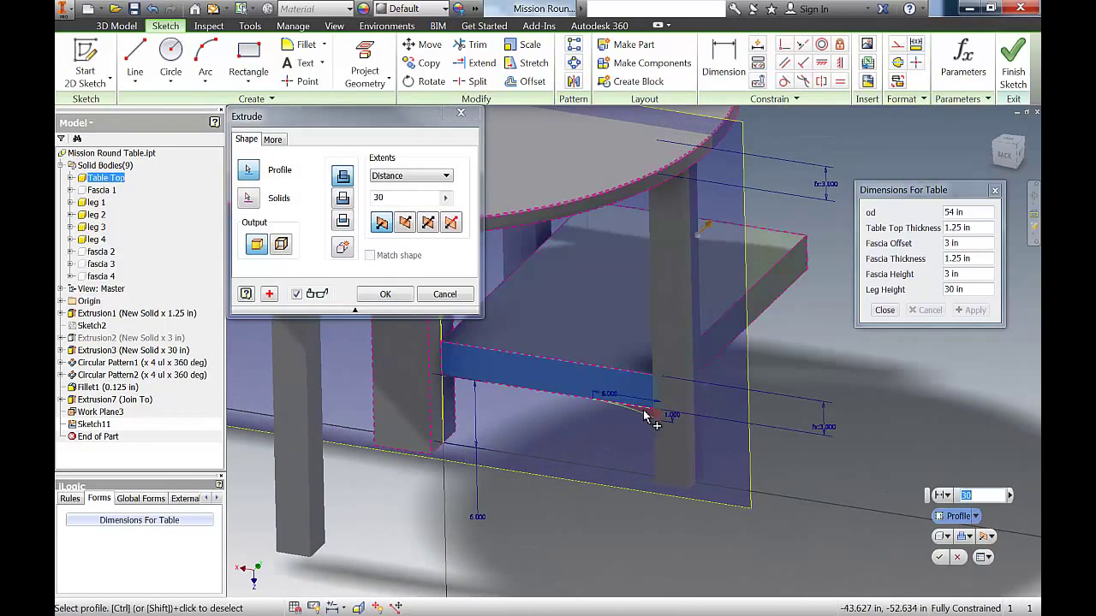
pyautogui.click(428, 222)
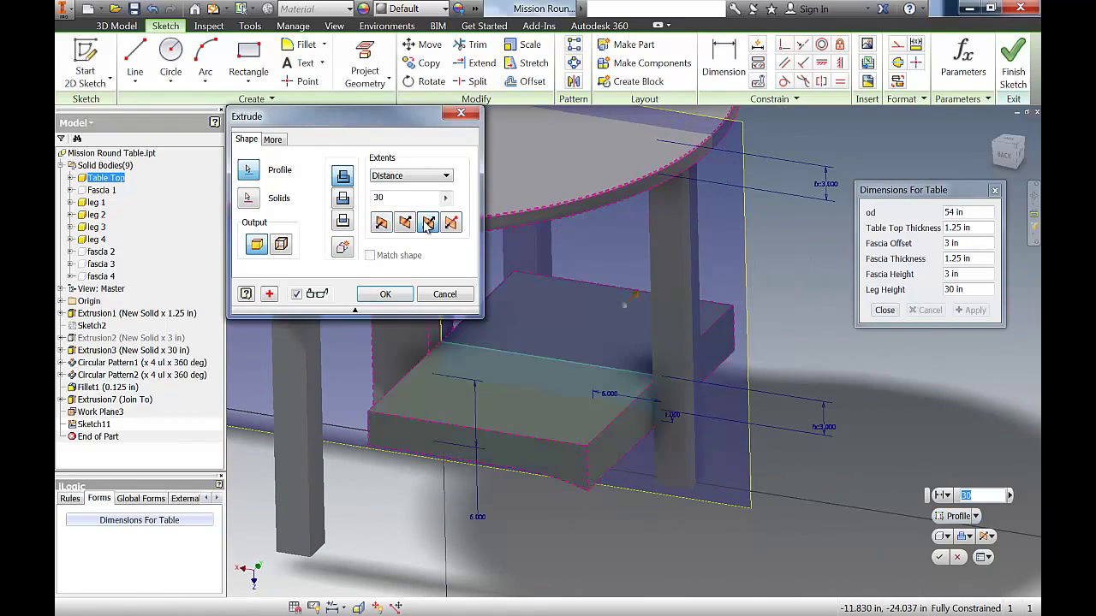
pyautogui.click(445, 198)
pyautogui.click(483, 228)
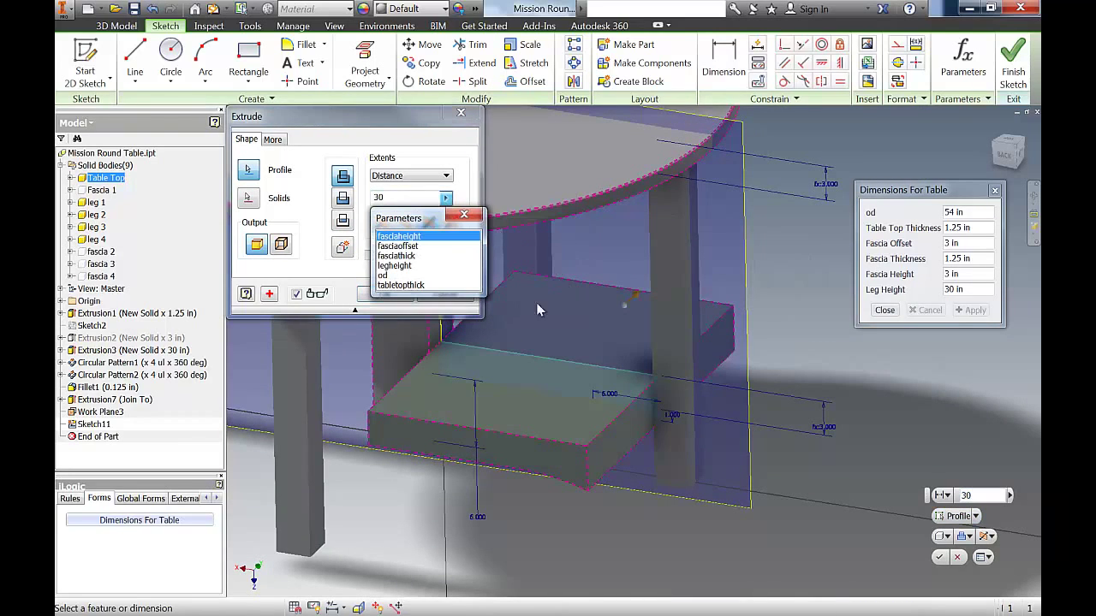
pyautogui.click(397, 256)
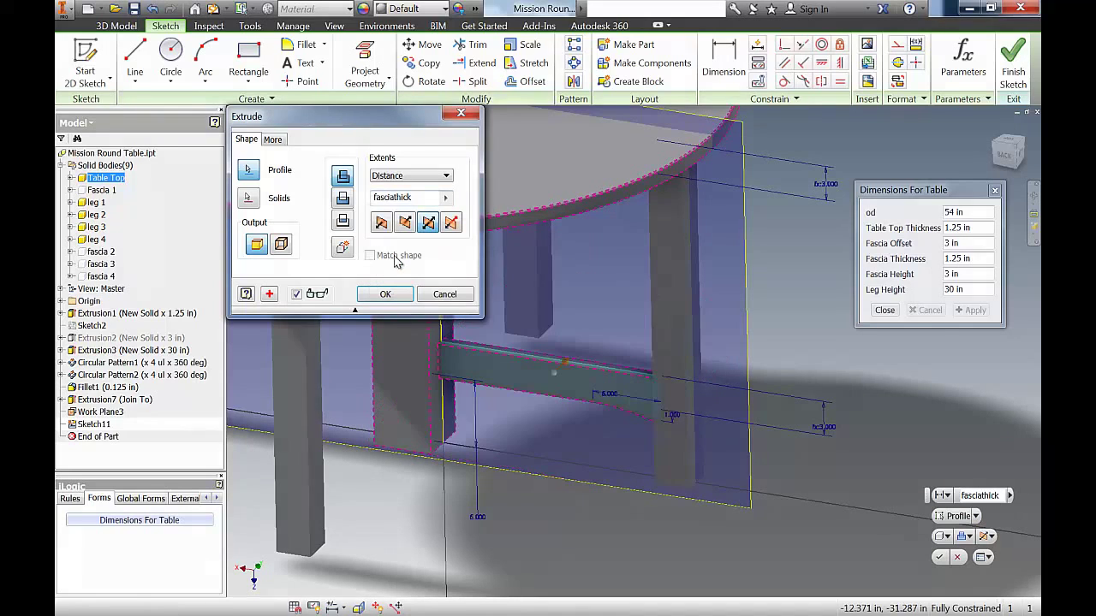
pyautogui.moveTo(646, 435); pyautogui.dragTo(677, 454, button='middle')
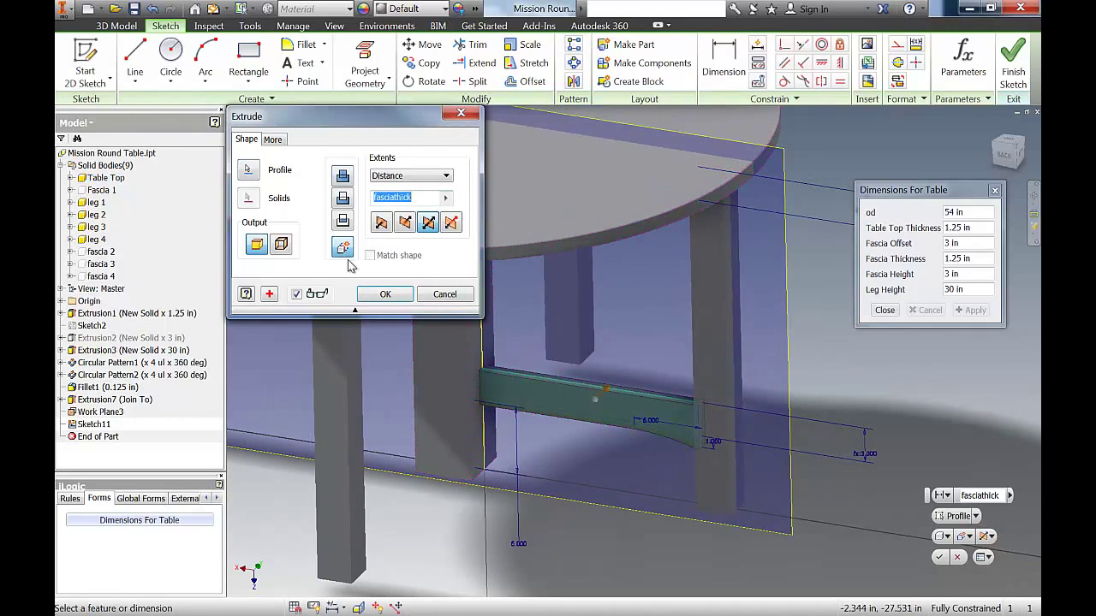
pyautogui.click(385, 293)
# Share the sketch used by the lower support extrusion
pyautogui.moveTo(702, 369); pyautogui.dragTo(802, 417, button='middle')
pyautogui.keyDown('shift'); pyautogui.moveTo(643, 329); pyautogui.dragTo(609, 228, button='middle'); pyautogui.keyUp('shift')
pyautogui.click(61, 436)
pyautogui.rightClick(109, 450)
pyautogui.click(176, 486)
# Extrude the rectangle beneath the tabletop symmetrically by fasciathick as a new solid
pyautogui.moveTo(743, 267)
pyautogui.mouseDown(button='middle')
pyautogui.moveTo(656, 329)
pyautogui.moveTo(653, 306)
pyautogui.mouseUp(button='middle')
pyautogui.press('e')
pyautogui.click(640, 255)
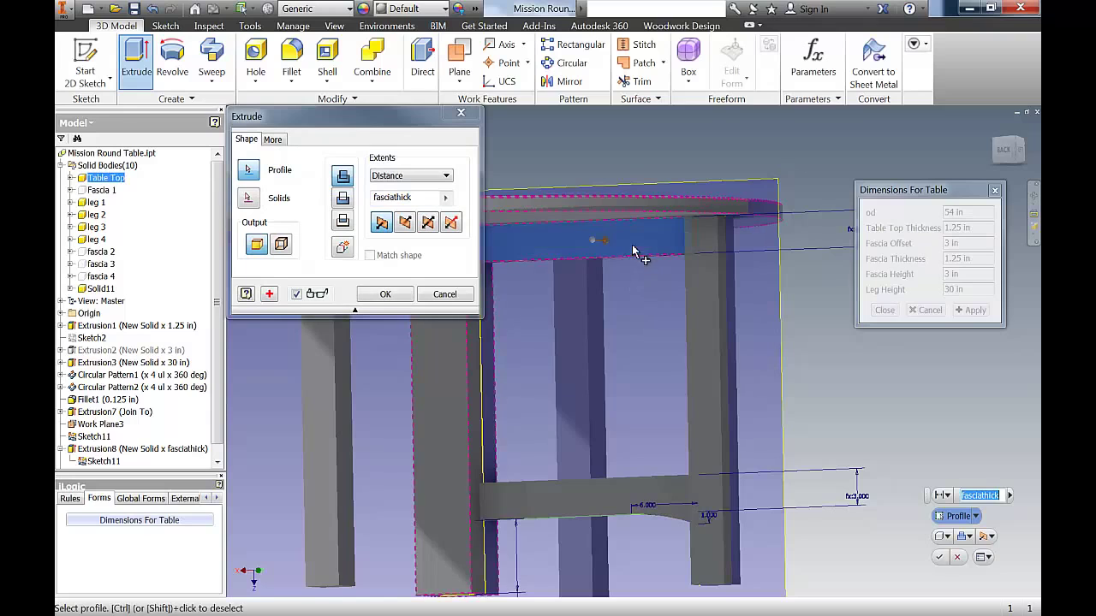
pyautogui.click(428, 222)
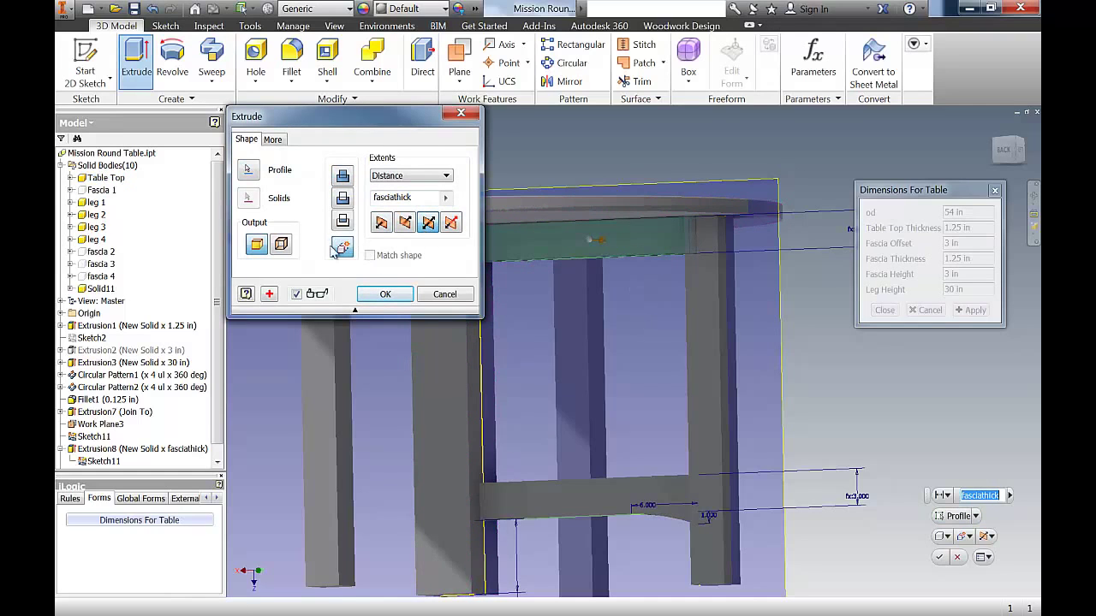
pyautogui.click(383, 295)
# Rename the two new support bodies as Lower Support and Upper Support
pyautogui.keyDown('shift'); pyautogui.moveTo(376, 295); pyautogui.dragTo(638, 294, button='middle'); pyautogui.keyUp('shift')
pyautogui.scroll(-3, 622, 337)
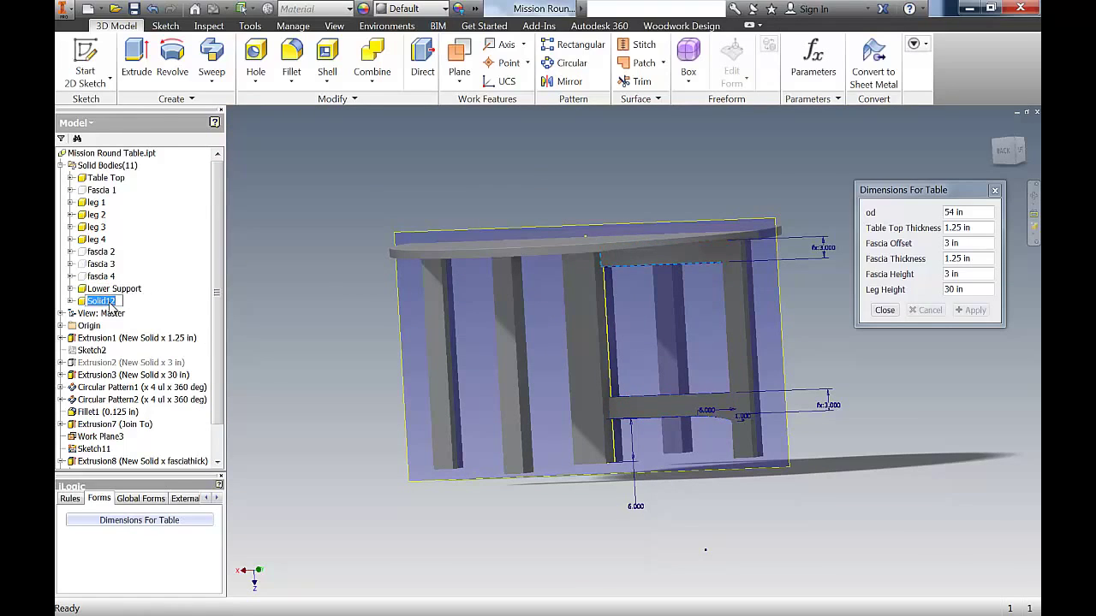
pyautogui.write('ort')
pyautogui.press('Return')
# Circular-pattern the Lower Support body around the tabletop's axis as new solids, four in total over 360 deg
pyautogui.click(101, 264)
pyautogui.keyDown('shift'); pyautogui.moveTo(428, 372); pyautogui.dragTo(549, 328, button='middle'); pyautogui.keyUp('shift')
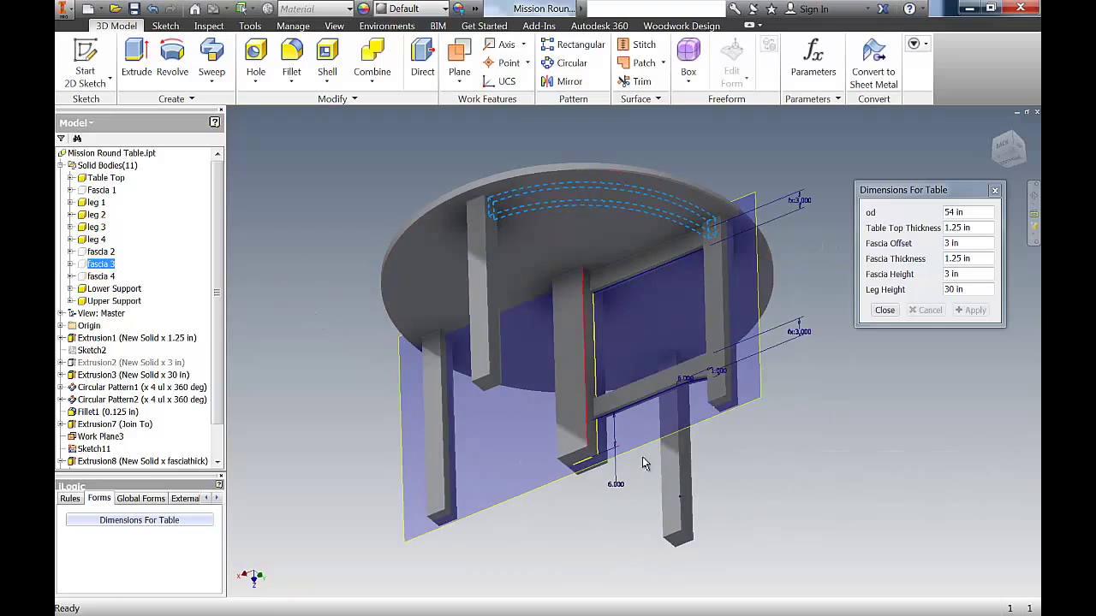
pyautogui.click(571, 62)
pyautogui.click(655, 383)
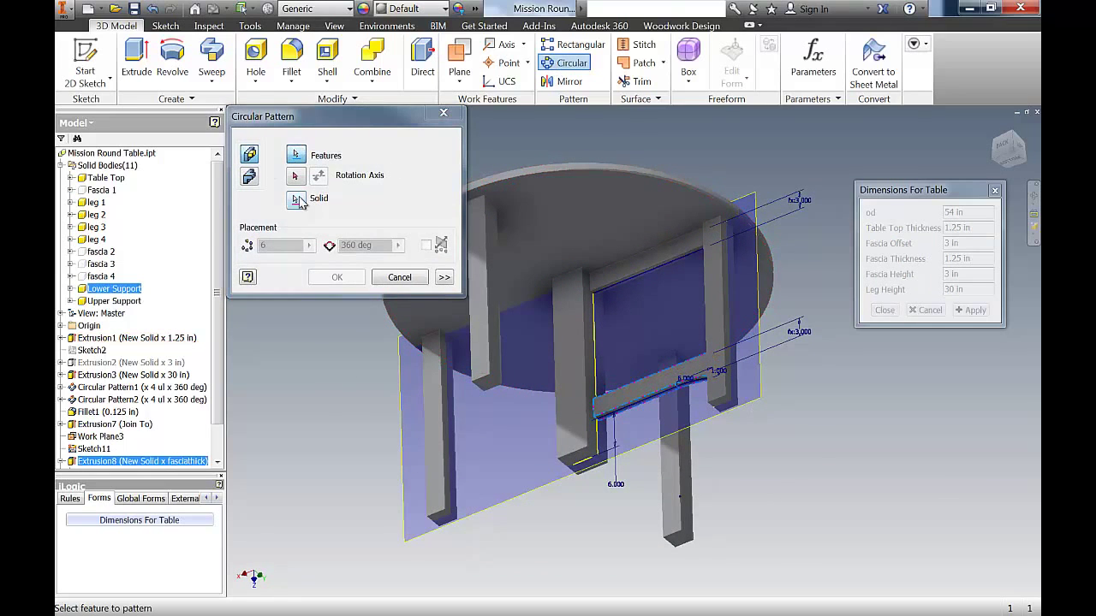
pyautogui.click(249, 177)
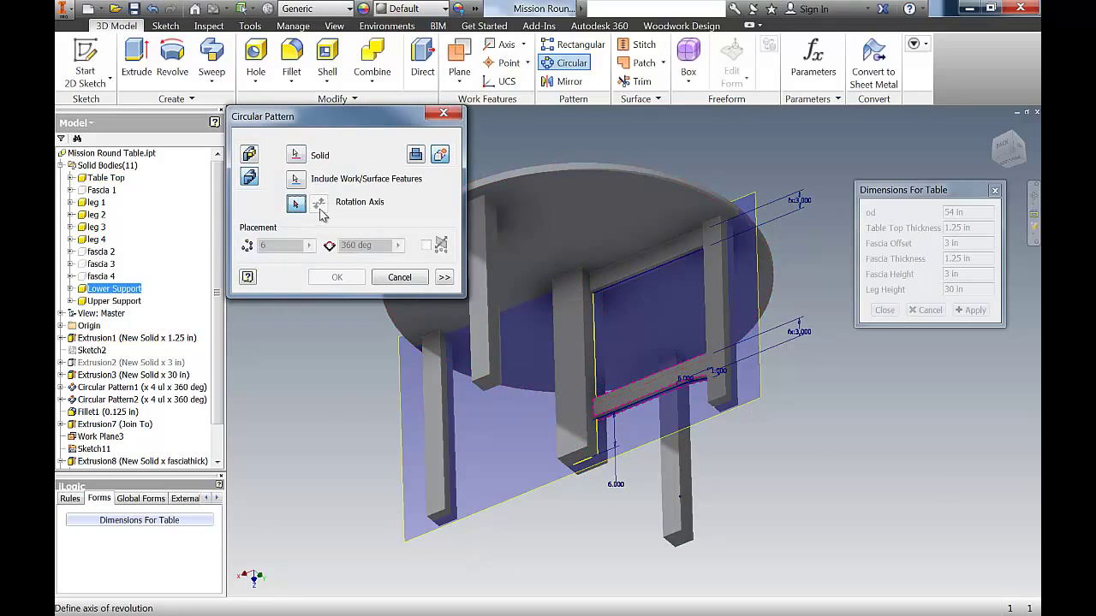
pyautogui.click(558, 170)
pyautogui.doubleClick(250, 247)
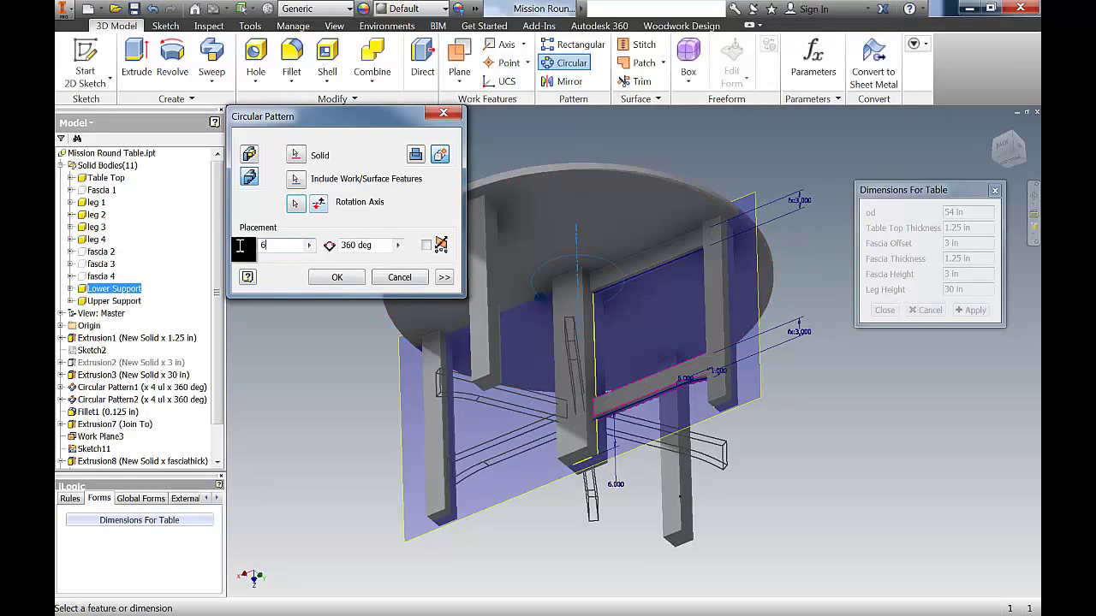
pyautogui.click(337, 276)
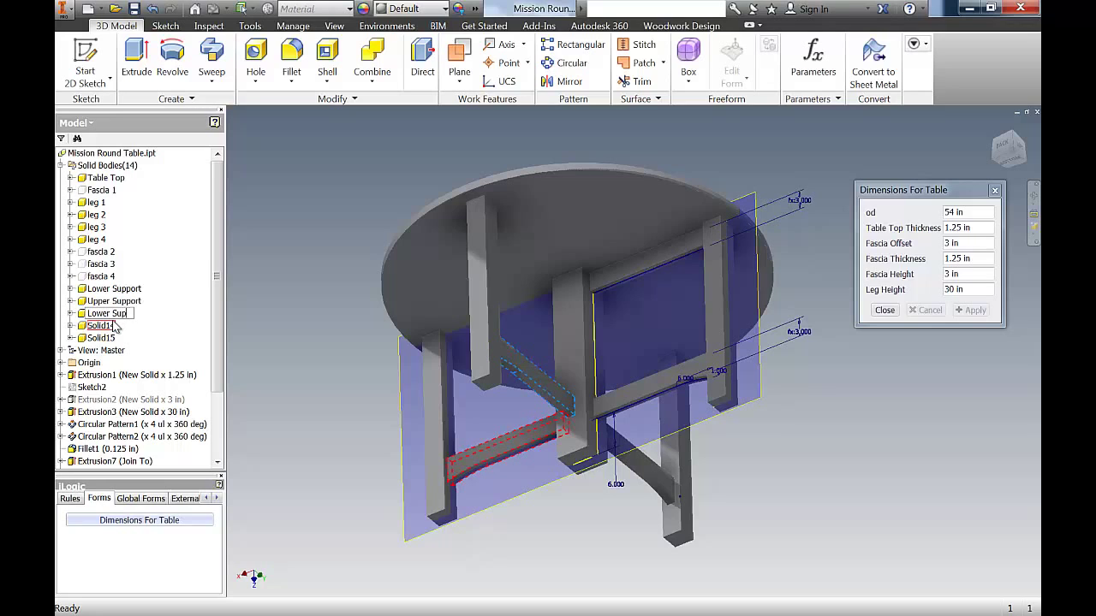
# Rename the three patterned copies of the lower support body as Lower Support 2, Lower Support 3 and Lower Support 4
pyautogui.write('2')
pyautogui.press('Return')
pyautogui.doubleClick(101, 325)
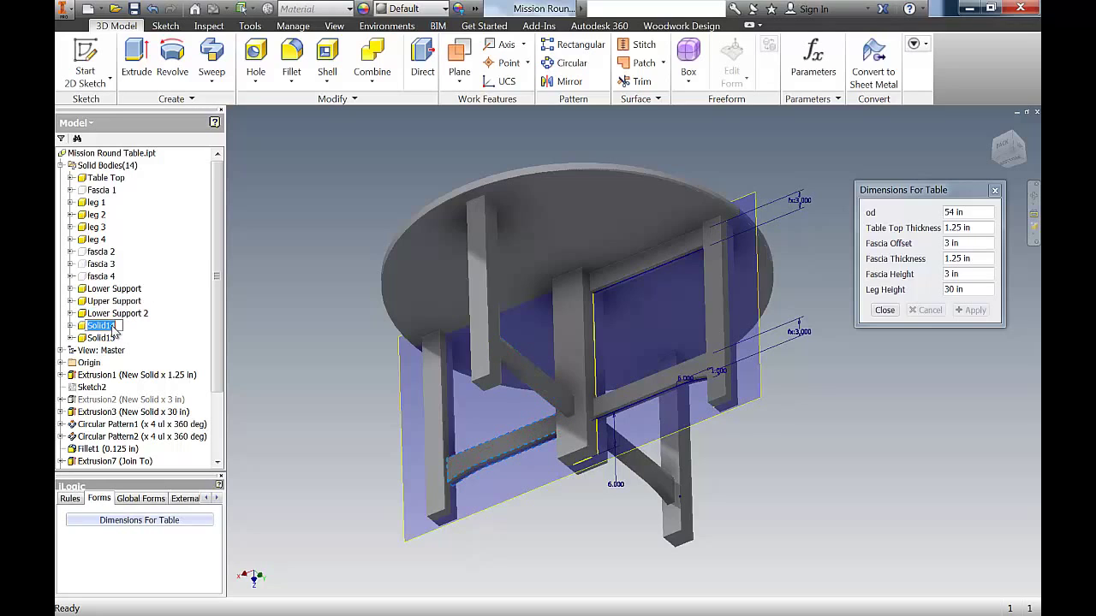
pyautogui.write('Lower Support 3')
pyautogui.press('Return')
pyautogui.click(99, 338)
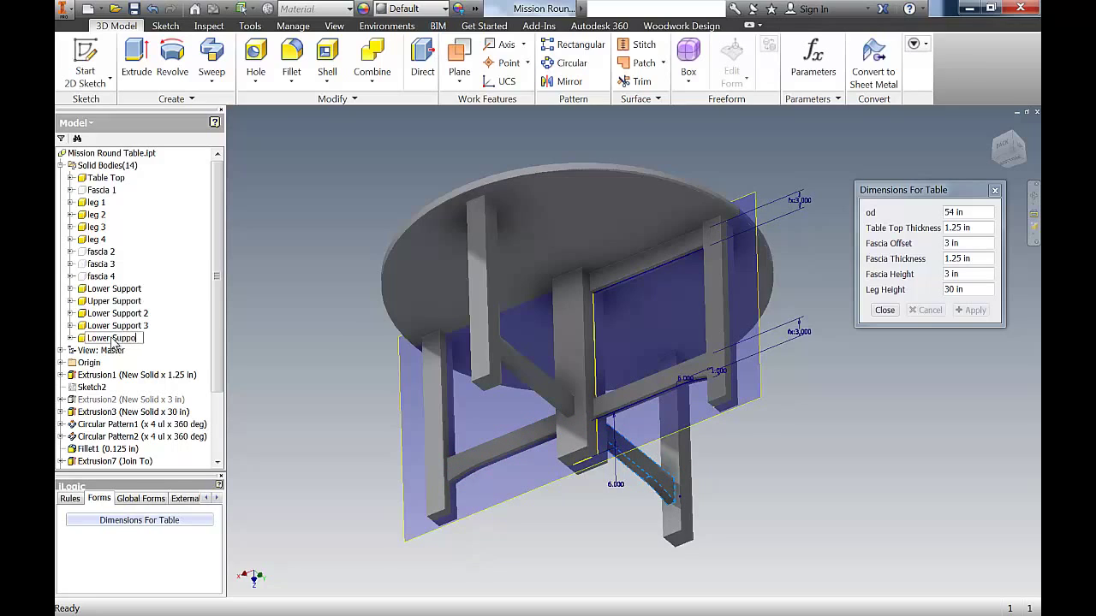
pyautogui.press('Return')
# Circular-pattern the Upper Support body around the tabletop's axis as new solids, four in total over 360 deg
pyautogui.click(289, 336)
pyautogui.click(572, 63)
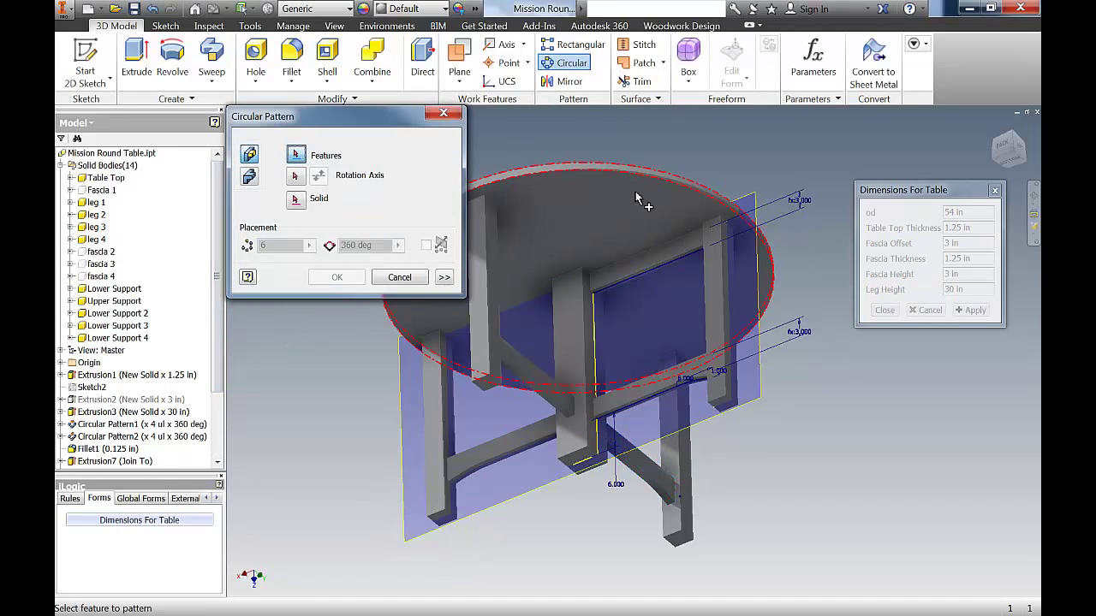
pyautogui.click(249, 176)
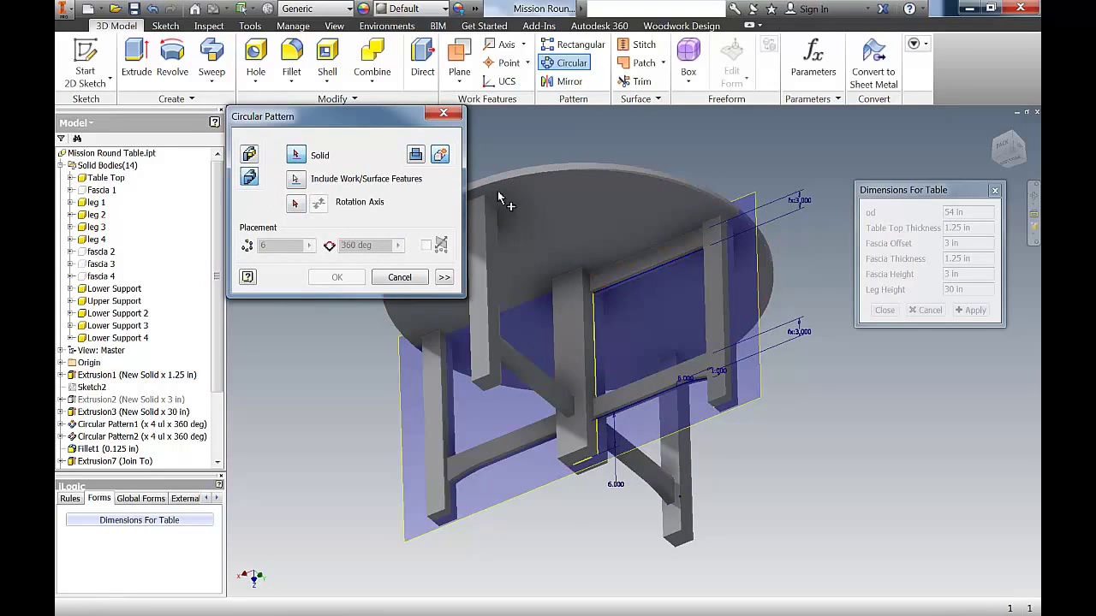
pyautogui.click(539, 289)
pyautogui.click(506, 174)
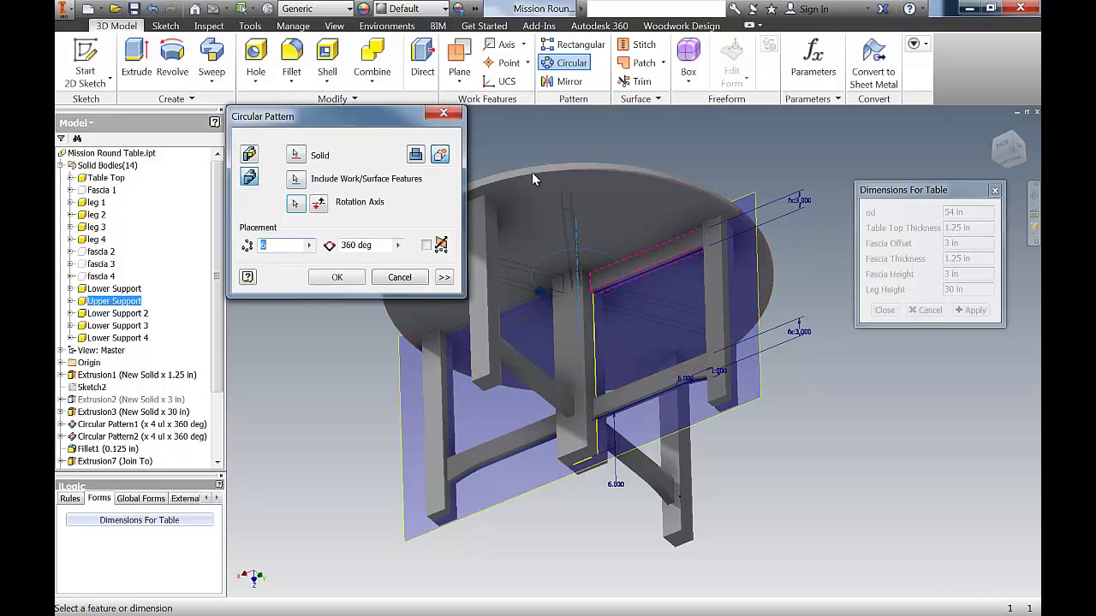
pyautogui.click(336, 278)
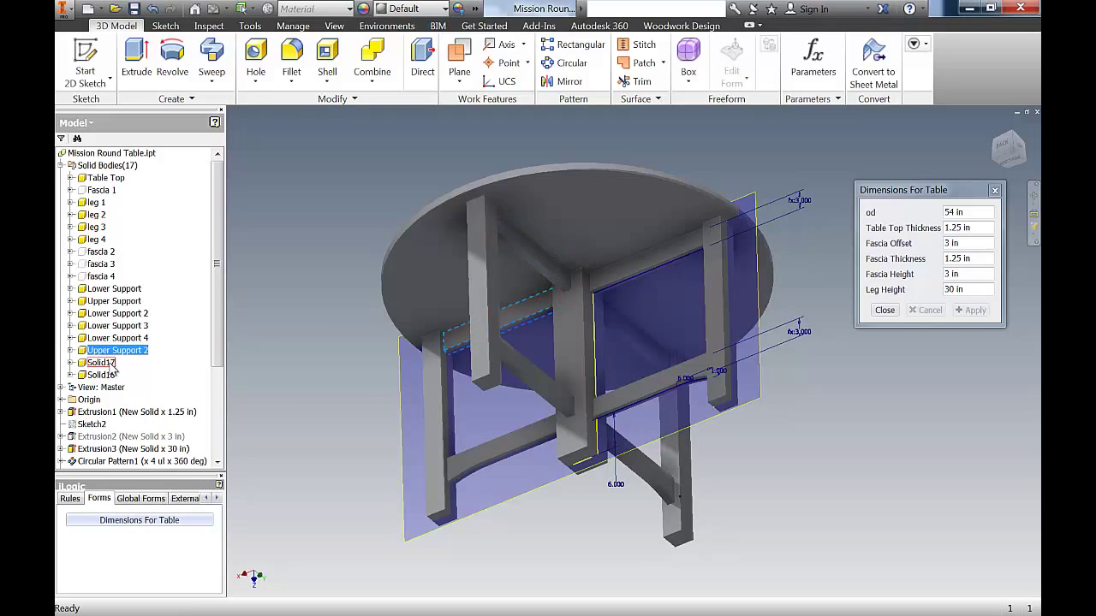
# Rename the patterned copies of the upper support body as Upper Support 2, Upper Support 3 and Upper Support 4
pyautogui.doubleClick(101, 363)
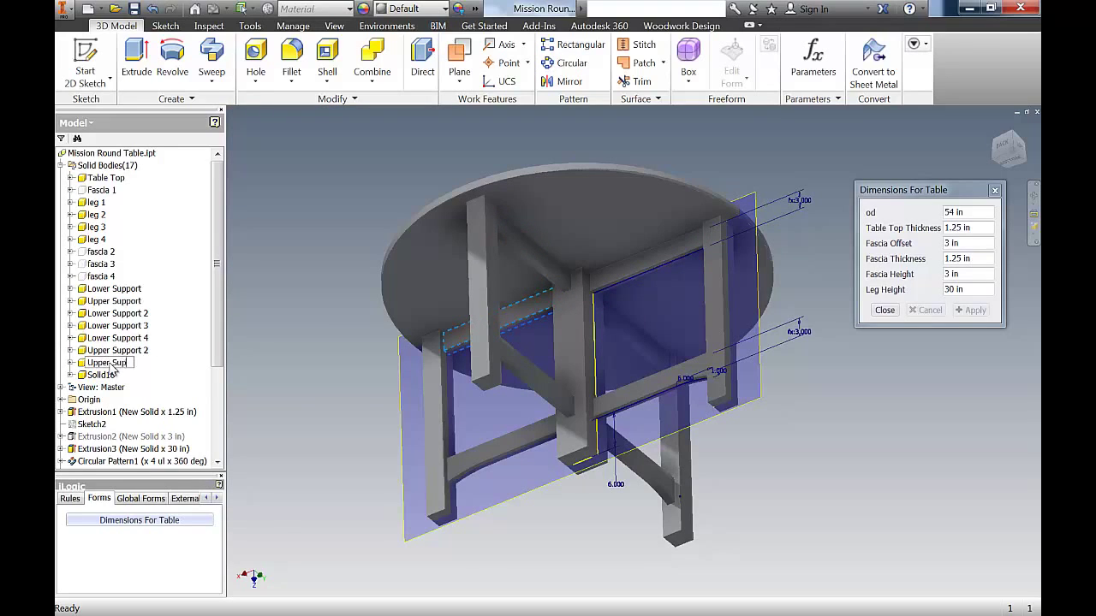
pyautogui.doubleClick(102, 375)
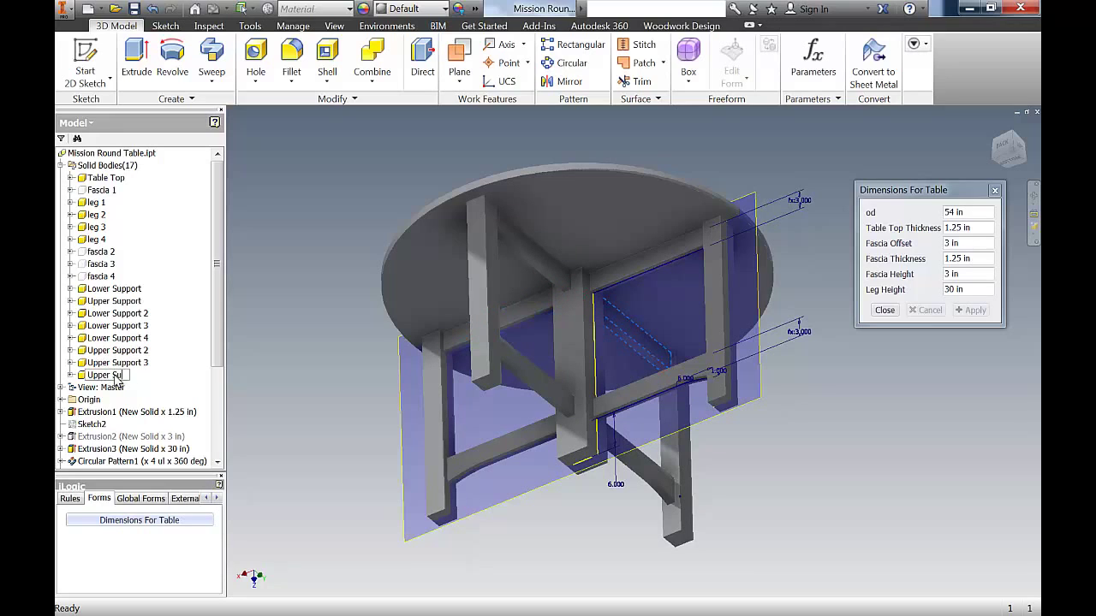
pyautogui.write('Upper Support 4')
pyautogui.press('Return')
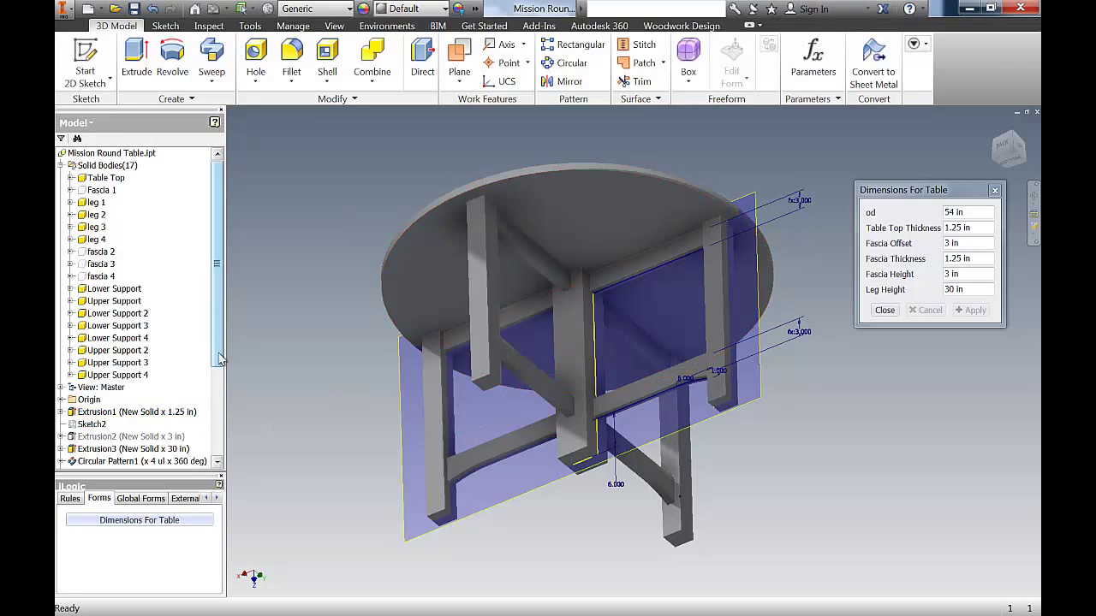
# Hide the shared support sketch (Sketch11) and Work Plane3
pyautogui.scroll(-4, 100, 392)
pyautogui.rightClick(100, 391)
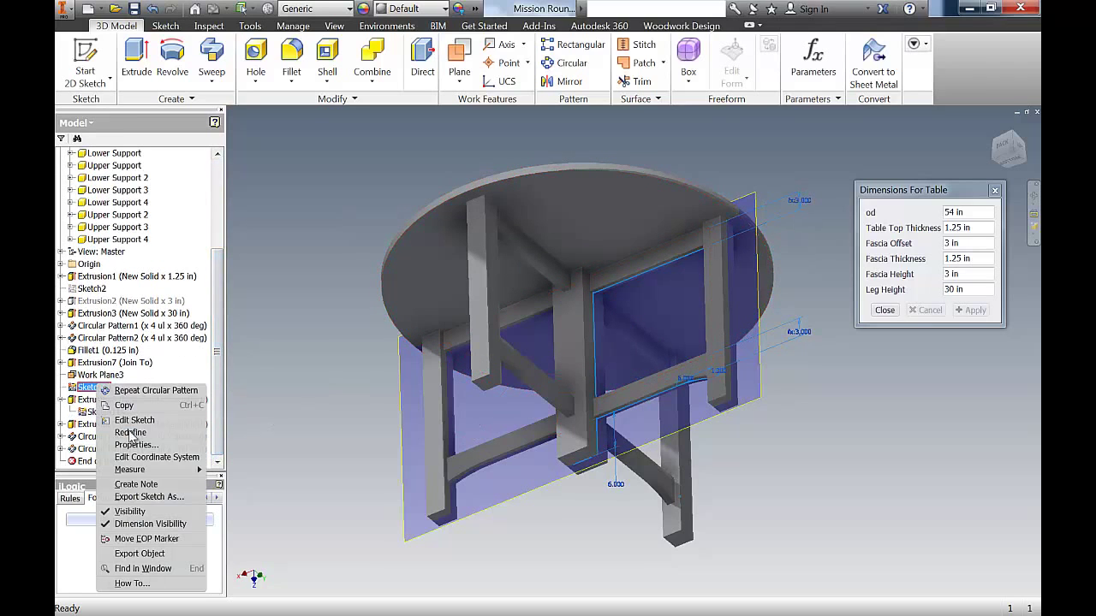
pyautogui.click(129, 511)
pyautogui.rightClick(115, 380)
pyautogui.click(142, 477)
# Try table outer diameters (od) of 60 in and 80 in through the dimension form and restore 54 in
pyautogui.moveTo(402, 378); pyautogui.dragTo(441, 352, button='middle')
pyautogui.keyDown('shift'); pyautogui.moveTo(627, 344); pyautogui.dragTo(523, 340, button='middle'); pyautogui.keyUp('shift')
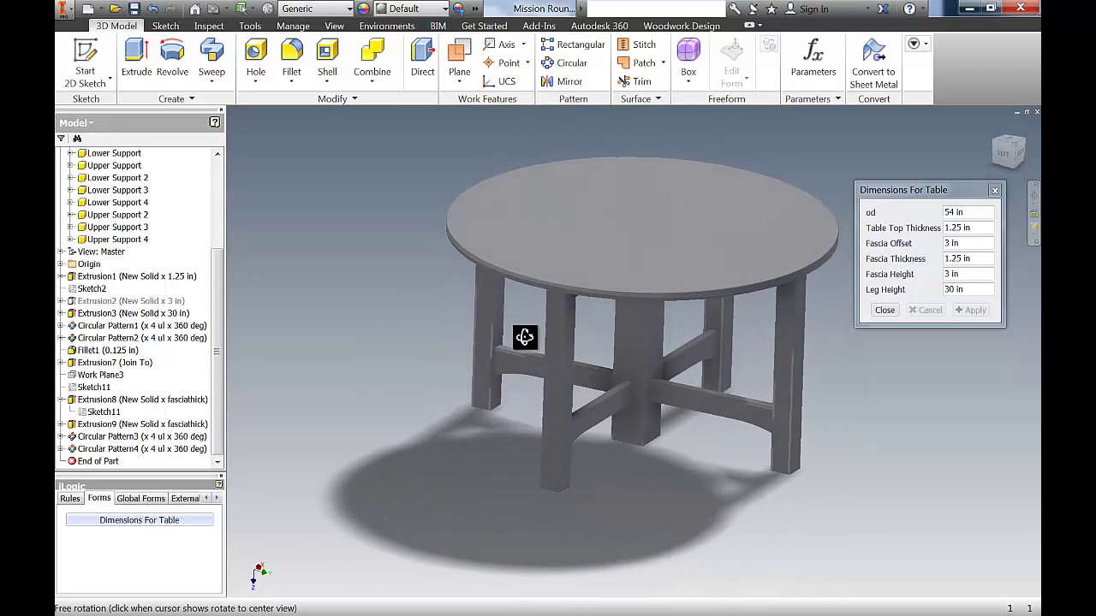
pyautogui.click(1015, 149)
pyautogui.keyDown('shift'); pyautogui.moveTo(733, 289); pyautogui.dragTo(726, 259, button='middle'); pyautogui.keyUp('shift')
pyautogui.click(946, 214)
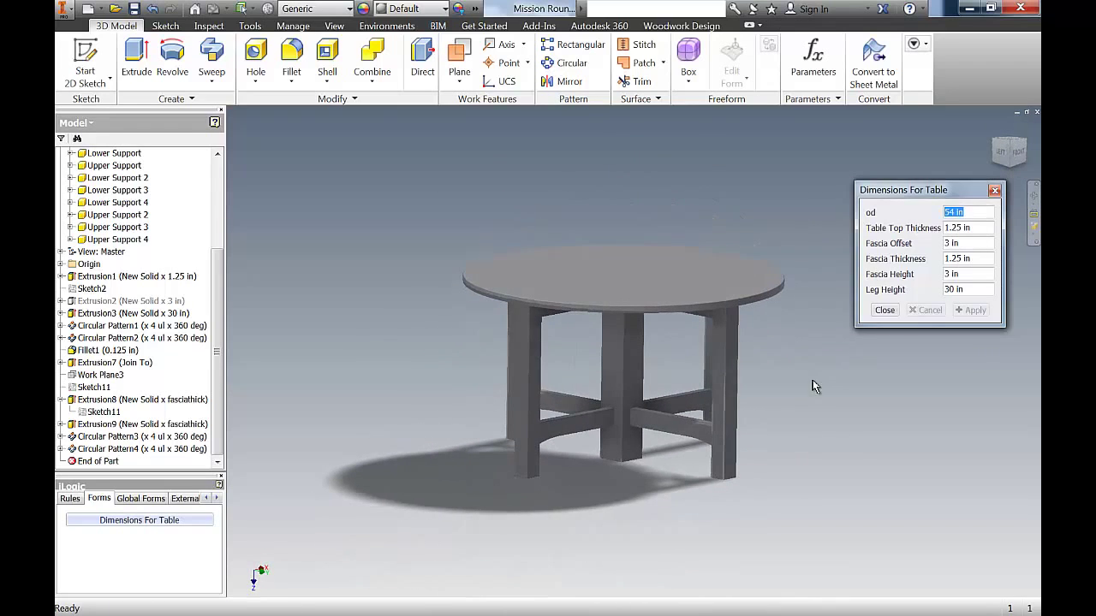
pyautogui.write('60')
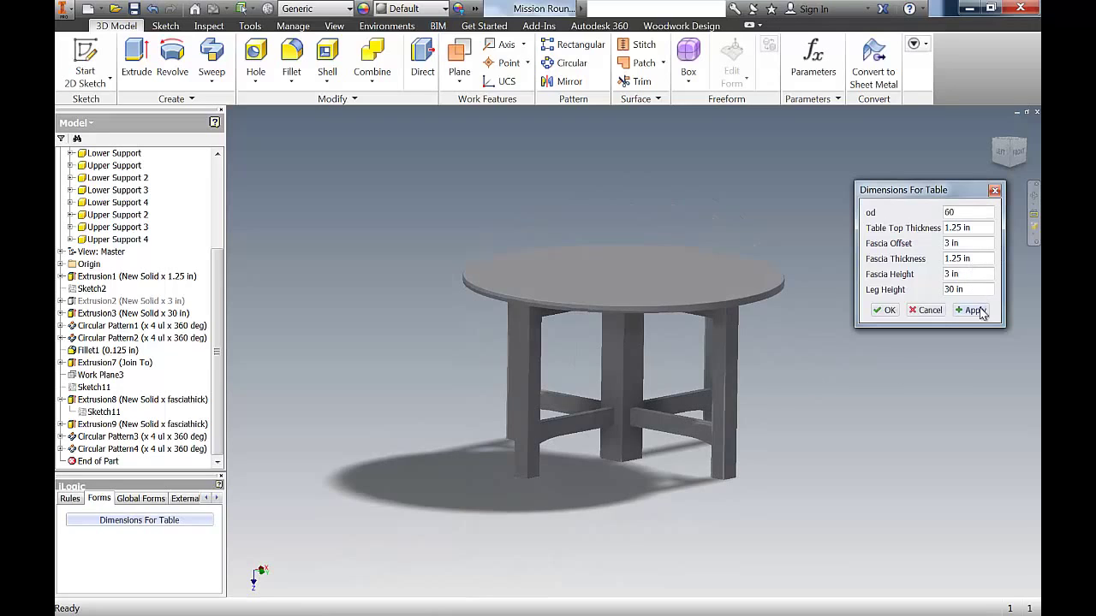
pyautogui.click(974, 310)
pyautogui.click(967, 244)
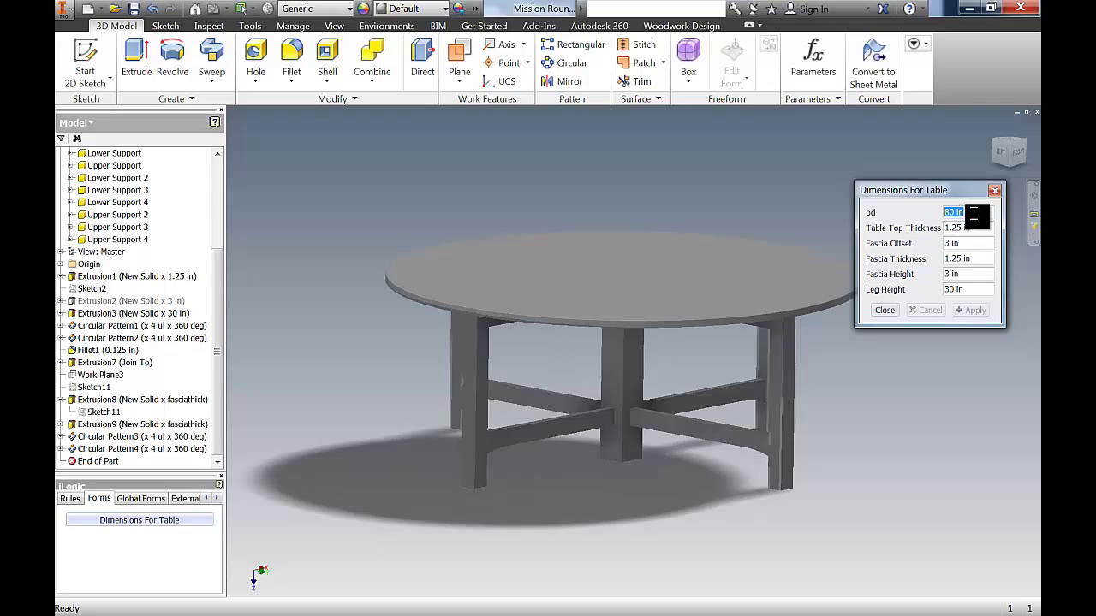
pyautogui.click(976, 259)
# Try a Fascia Offset of 4 in on the table through the dimension form
pyautogui.moveTo(812, 333); pyautogui.dragTo(807, 397, button='middle')
pyautogui.keyDown('shift'); pyautogui.moveTo(747, 299); pyautogui.dragTo(750, 248, button='middle'); pyautogui.keyUp('shift')
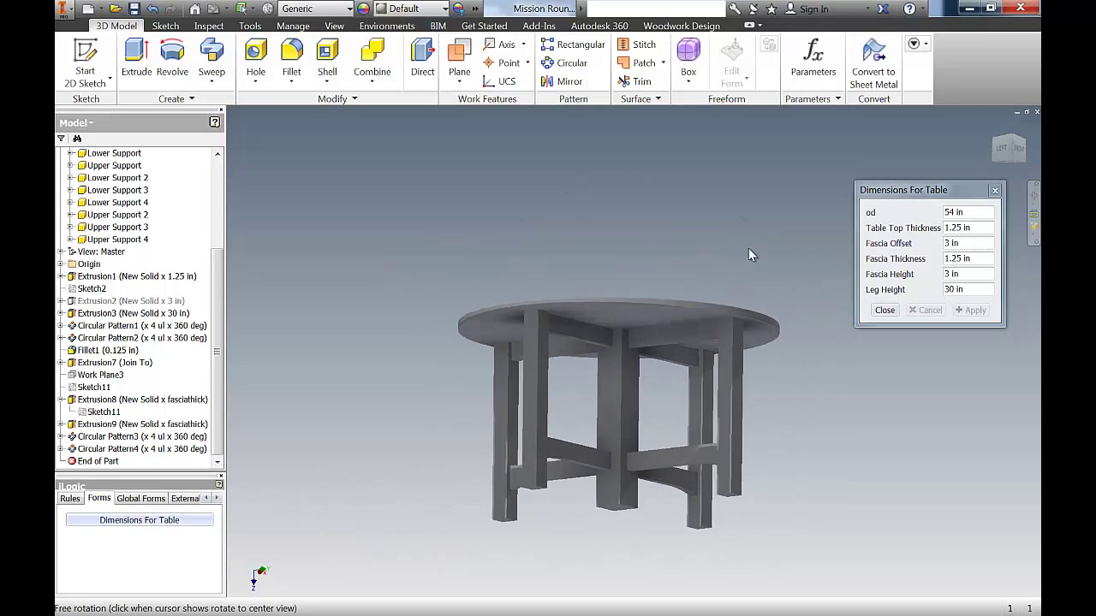
pyautogui.click(965, 246)
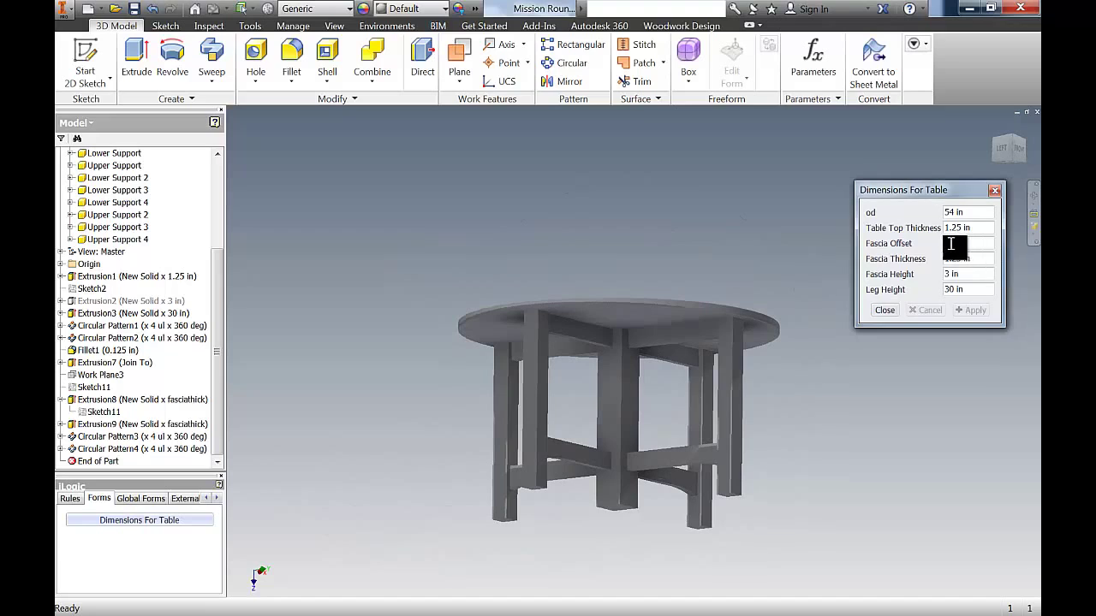
pyautogui.click(967, 293)
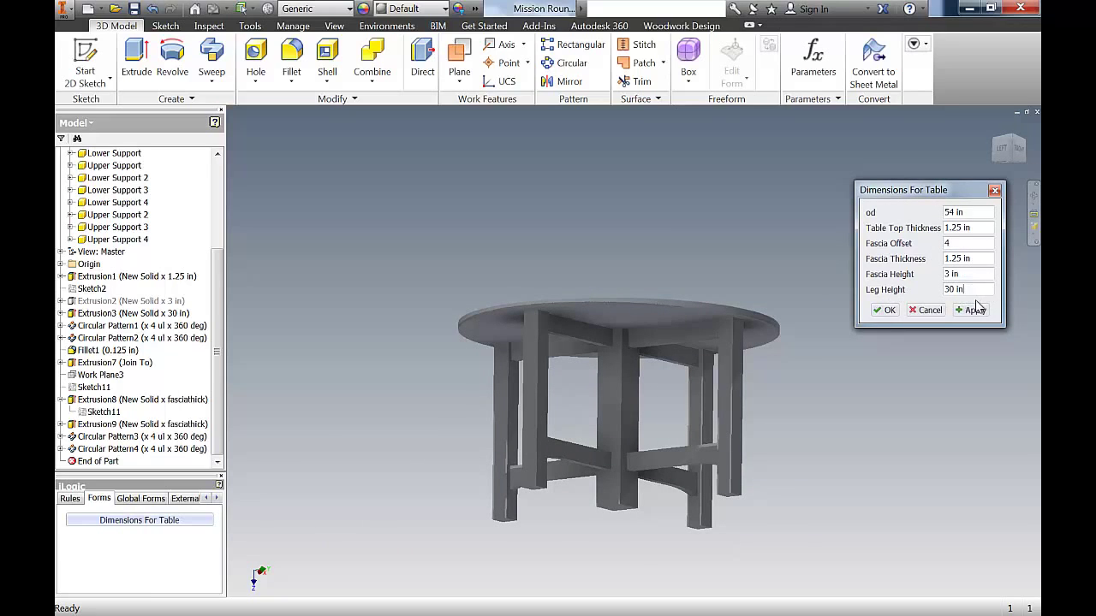
# Restore the Fascia Offset to 3 in and try a Fascia Height of 6 in
pyautogui.click(967, 246)
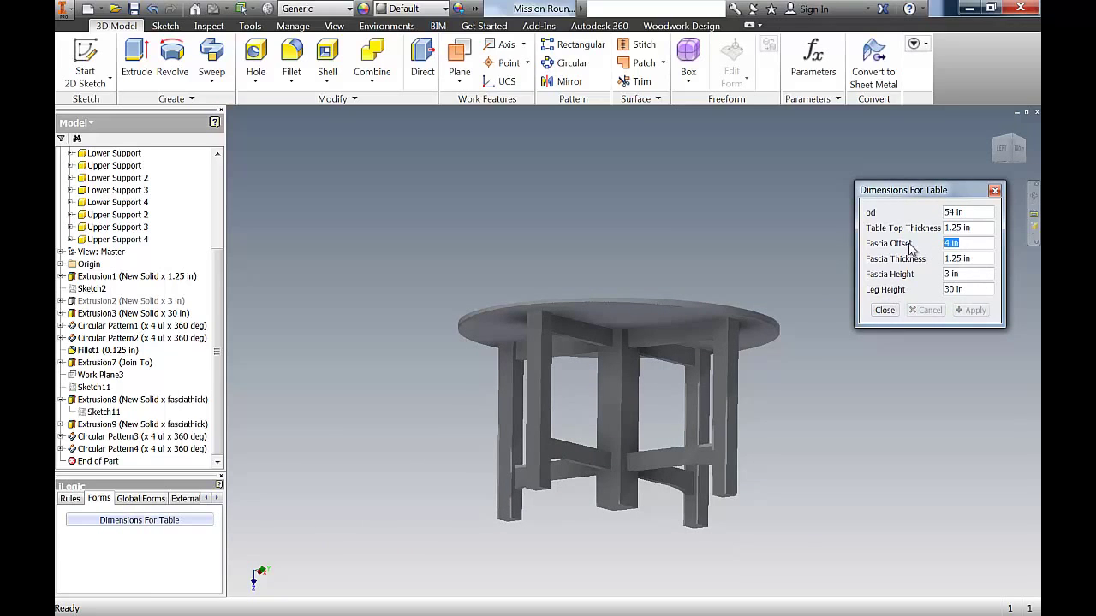
pyautogui.moveTo(978, 275); pyautogui.dragTo(931, 281)
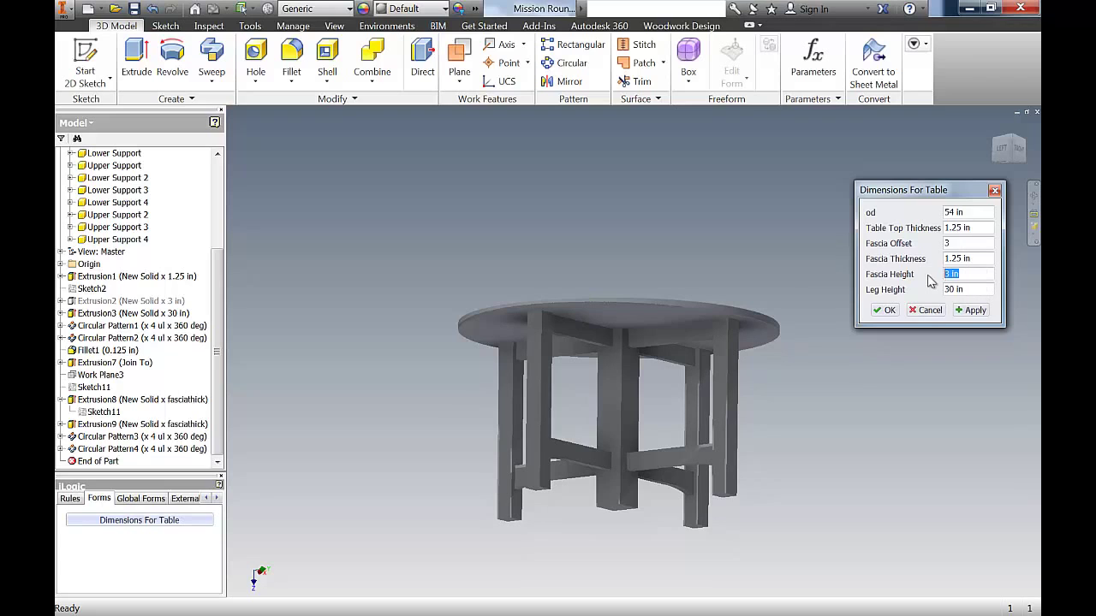
pyautogui.click(975, 310)
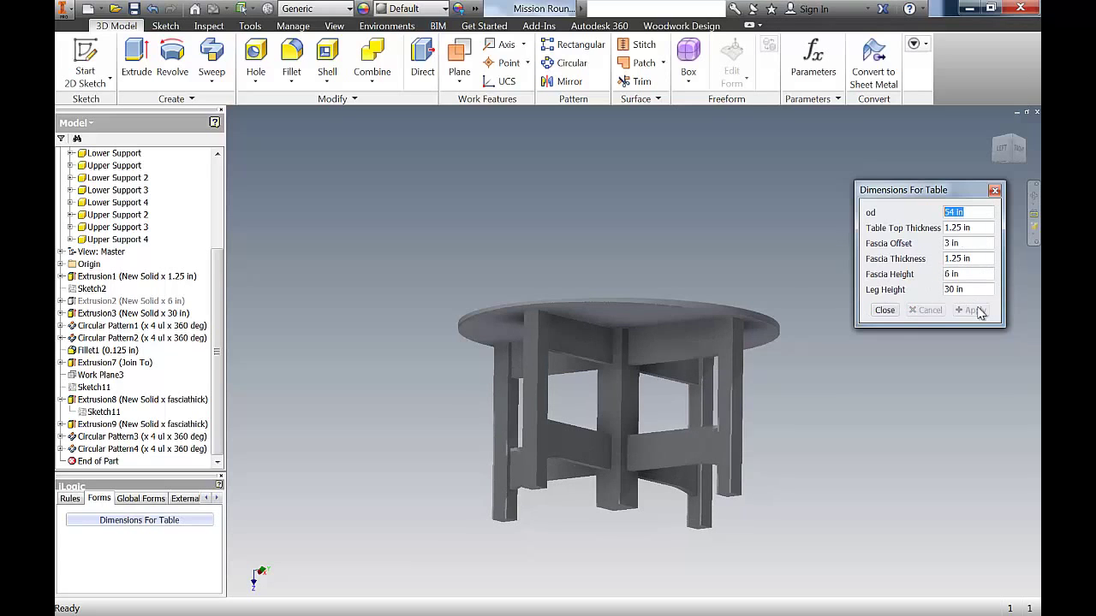
# Make the four hidden fascia bodies, Fascia 1 through fascia 4, visible again
pyautogui.scroll(4, 154, 256)
pyautogui.click(101, 190)
pyautogui.keyDown('ctrl'); pyautogui.click(101, 252); pyautogui.keyUp('ctrl')
pyautogui.keyDown('ctrl'); pyautogui.click(101, 263); pyautogui.keyUp('ctrl')
pyautogui.keyDown('ctrl'); pyautogui.click(105, 279); pyautogui.keyUp('ctrl')
pyautogui.rightClick(105, 279)
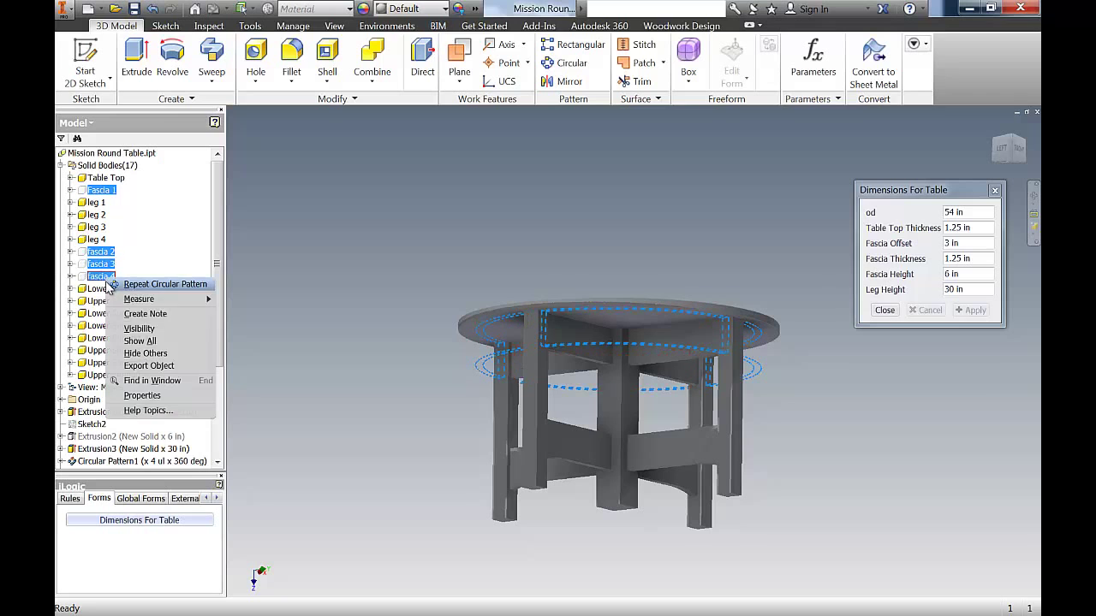
pyautogui.click(133, 330)
# Set the table's Fascia Height to 3 in and apply it to the model
pyautogui.moveTo(514, 270); pyautogui.dragTo(604, 320, button='middle')
pyautogui.click(966, 275)
pyautogui.write('3')
pyautogui.click(984, 291)
pyautogui.click(975, 311)
pyautogui.moveTo(773, 296); pyautogui.dragTo(728, 271, button='middle')
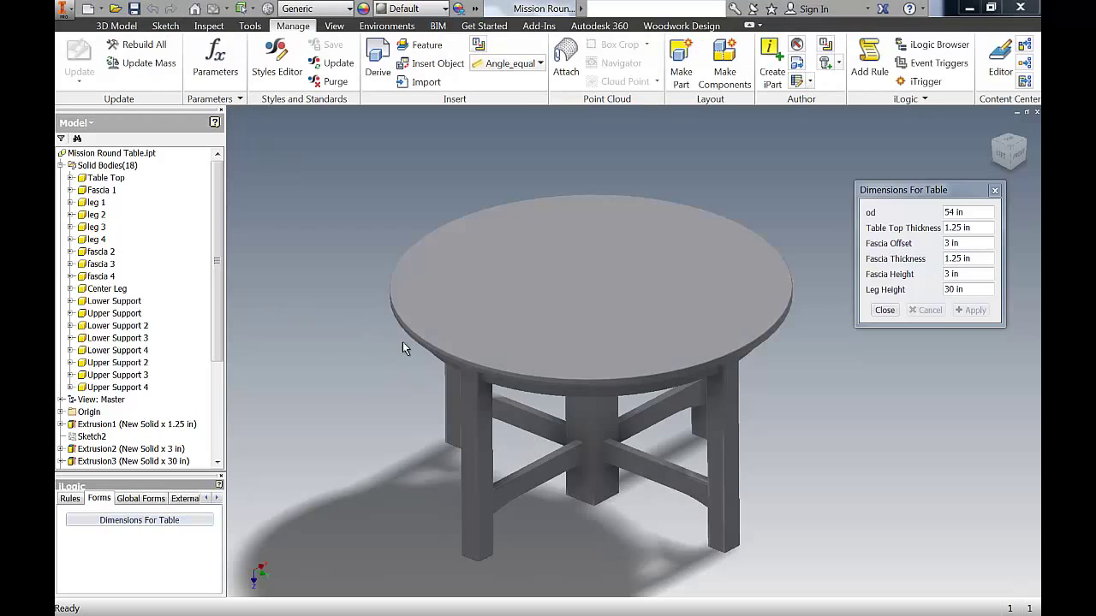
pyautogui.moveTo(693, 303)
pyautogui.mouseDown(button='middle')
pyautogui.moveTo(729, 249)
pyautogui.moveTo(705, 305)
pyautogui.mouseUp(button='middle')
pyautogui.click(134, 154)
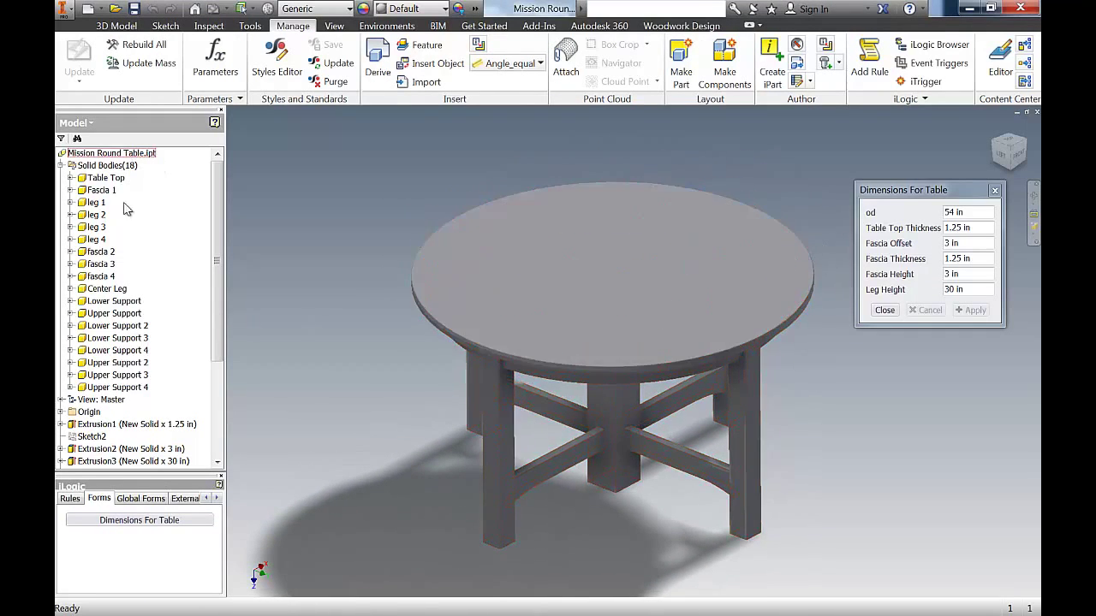
pyautogui.click(61, 166)
pyautogui.click(61, 165)
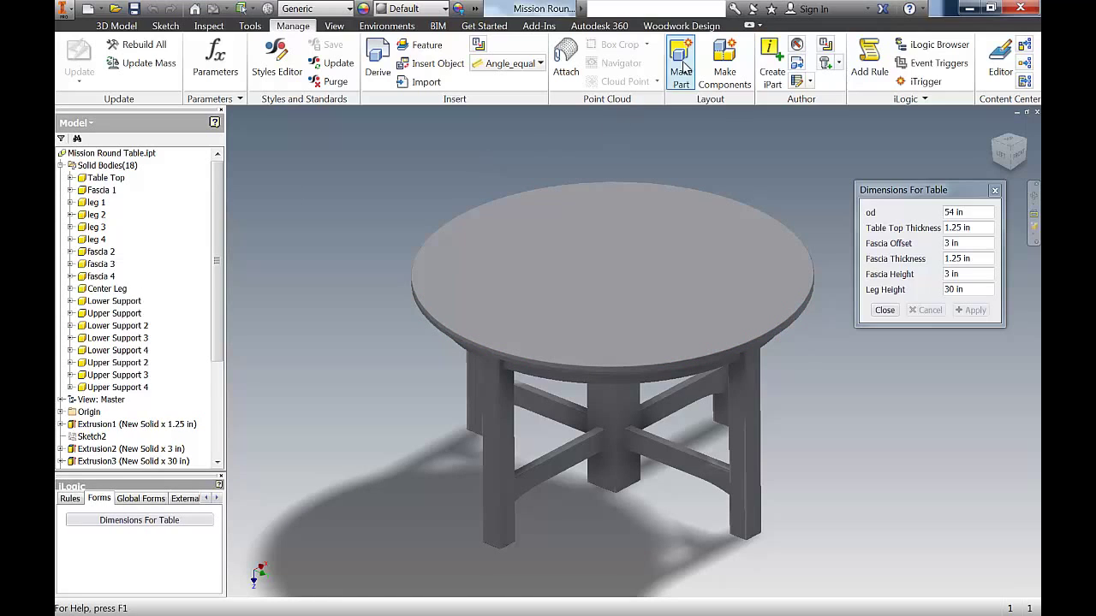
# Make components from all solid bodies, Table Top through Upper Support 4, inserted in the target assembly Mission Round Table.iam with Standard templates
pyautogui.click(725, 51)
pyautogui.click(106, 178)
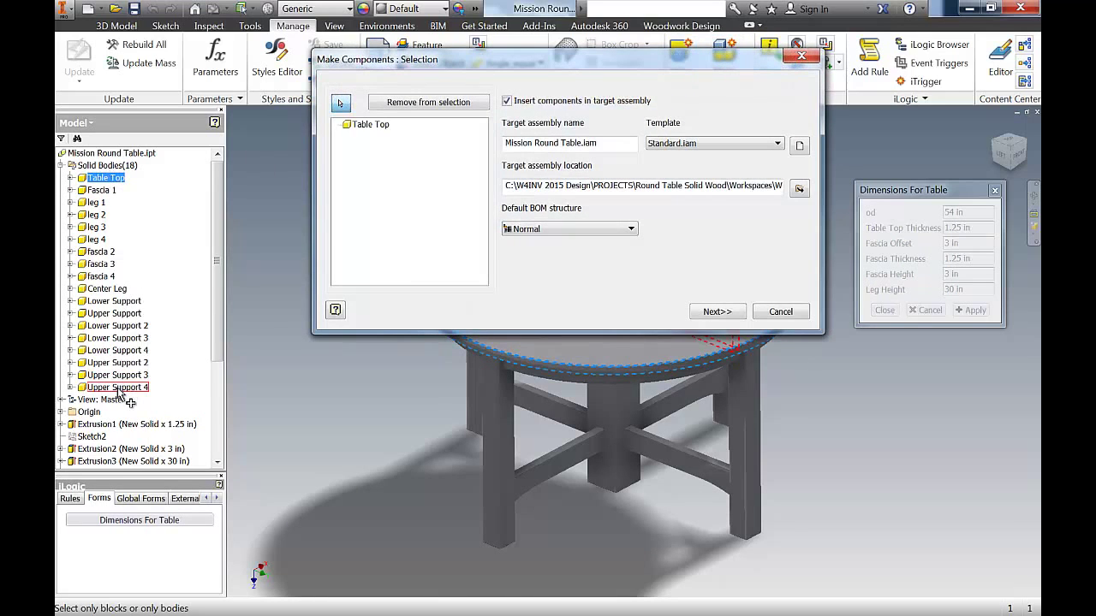
pyautogui.keyDown('shift'); pyautogui.click(117, 387); pyautogui.keyUp('shift')
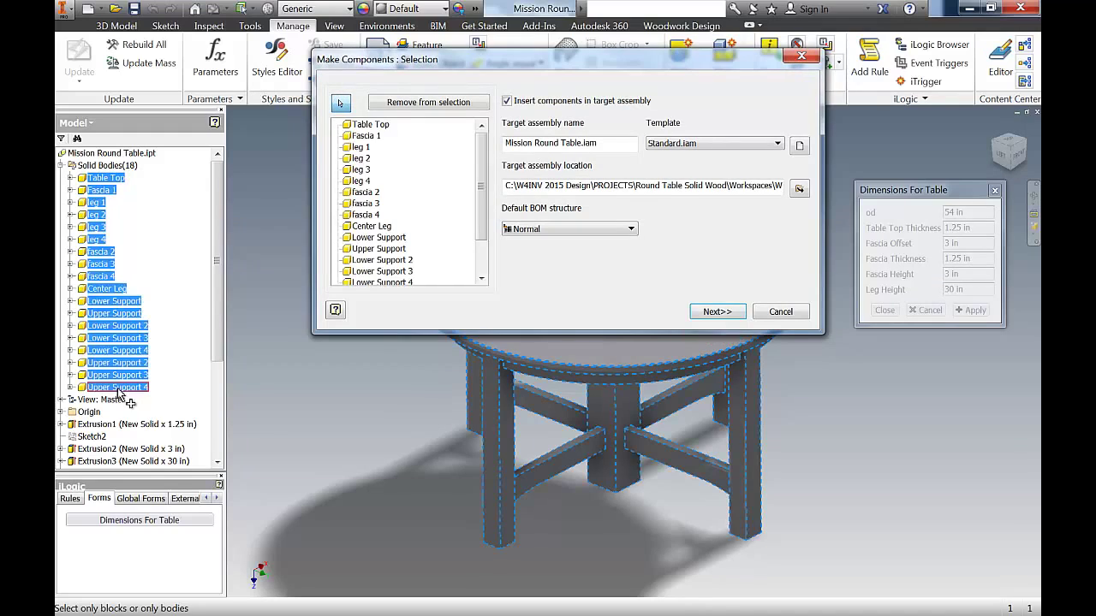
pyautogui.click(715, 311)
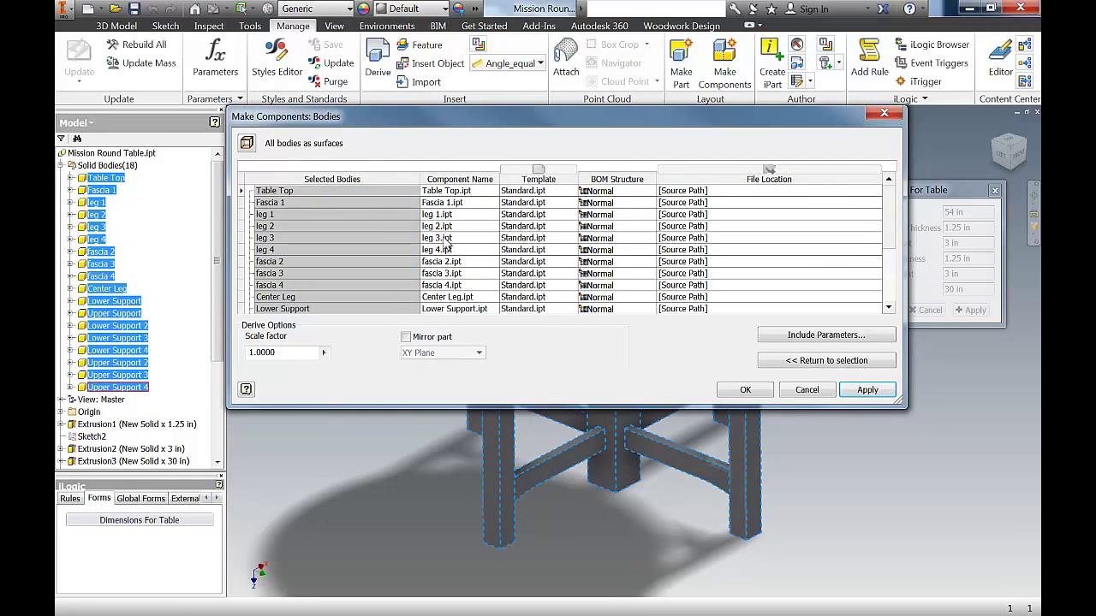
pyautogui.click(742, 389)
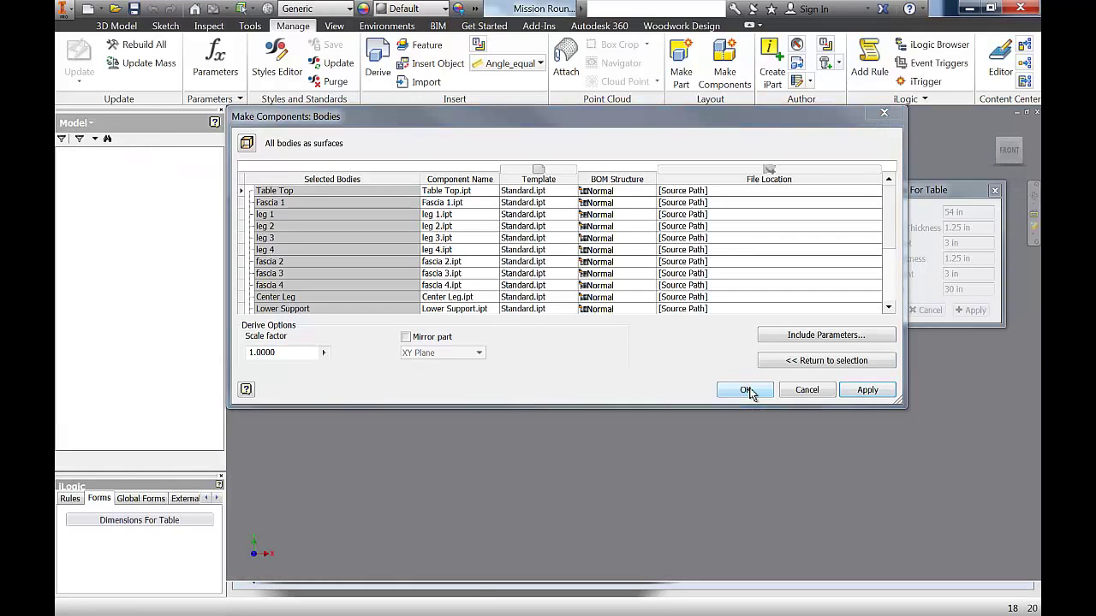
# Save the new Mission Round Table.iam assembly together with all its dependent part files
pyautogui.press('Home')
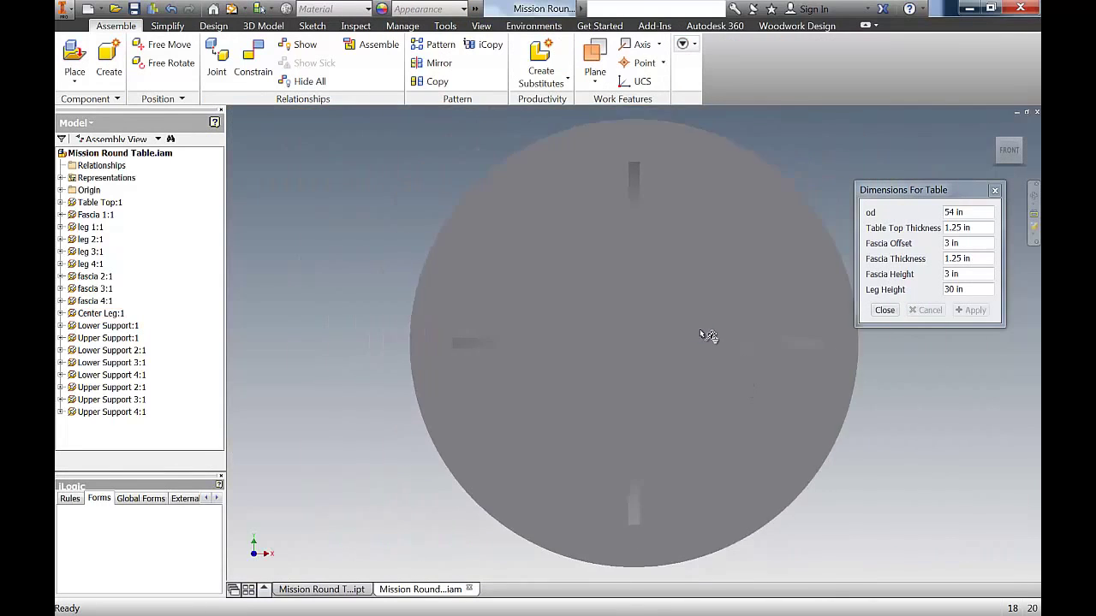
pyautogui.keyDown('shift'); pyautogui.moveTo(657, 316); pyautogui.dragTo(759, 435, button='middle'); pyautogui.keyUp('shift')
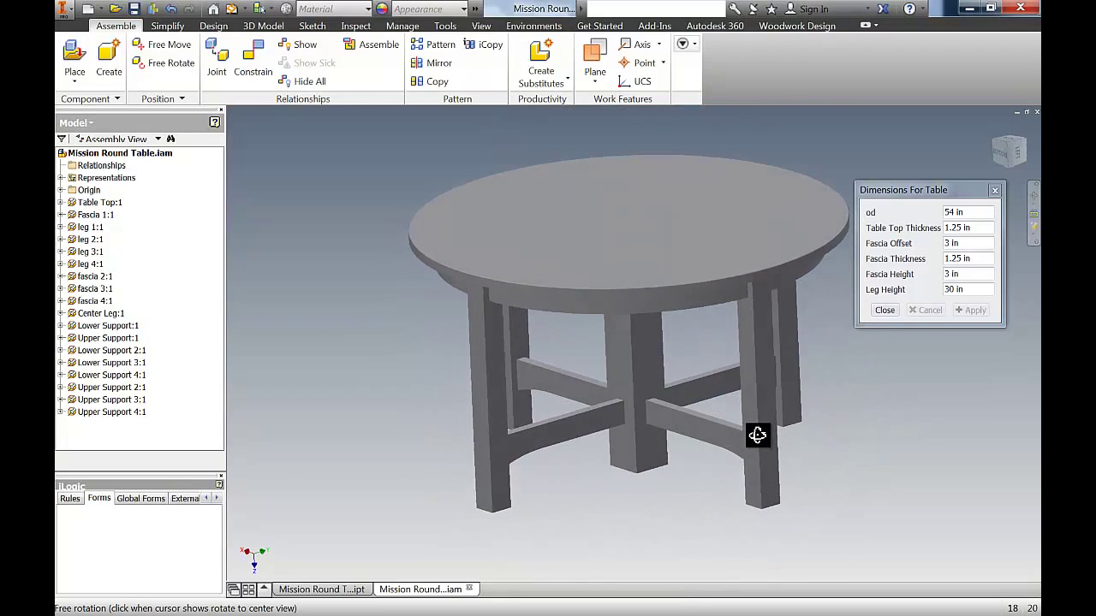
pyautogui.click(134, 9)
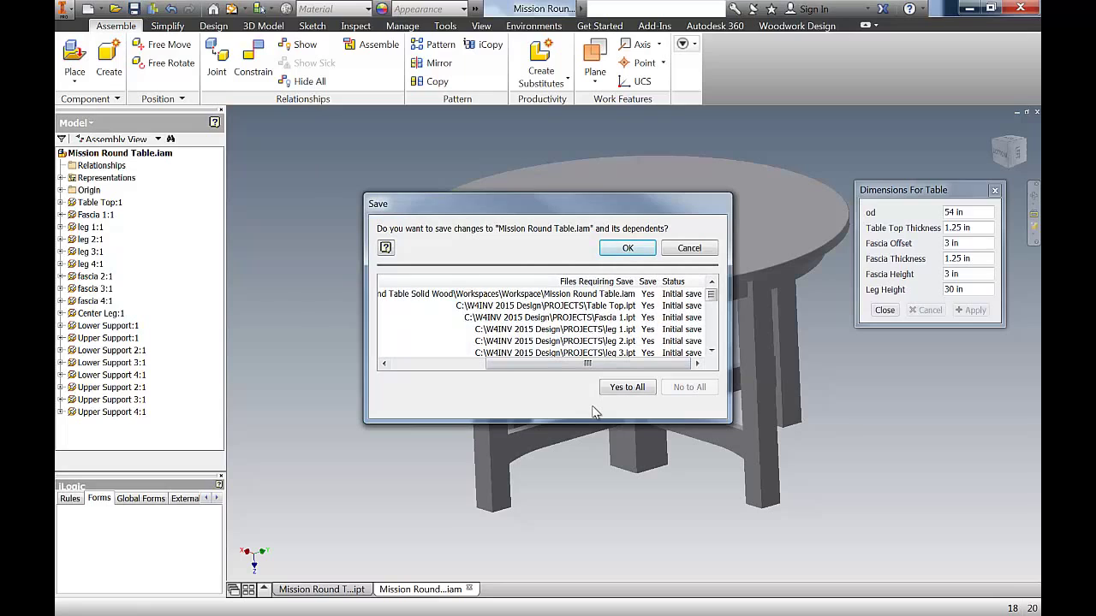
pyautogui.click(625, 249)
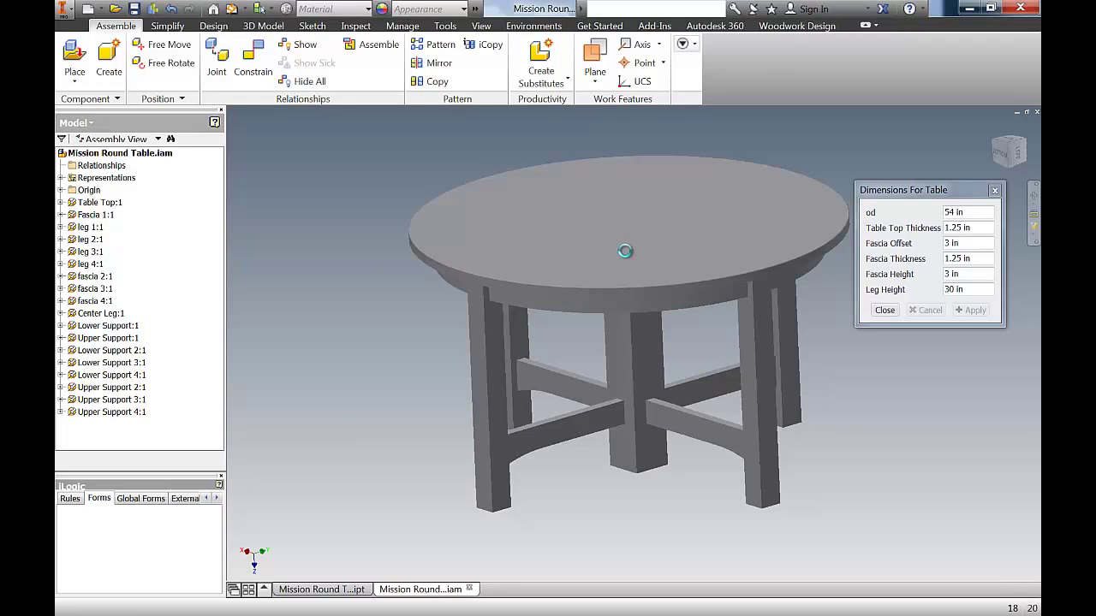
# Set the table's Fascia Height to 6 in, apply it, and update the assembly to the new dimension
pyautogui.moveTo(632, 254); pyautogui.dragTo(594, 166, button='middle')
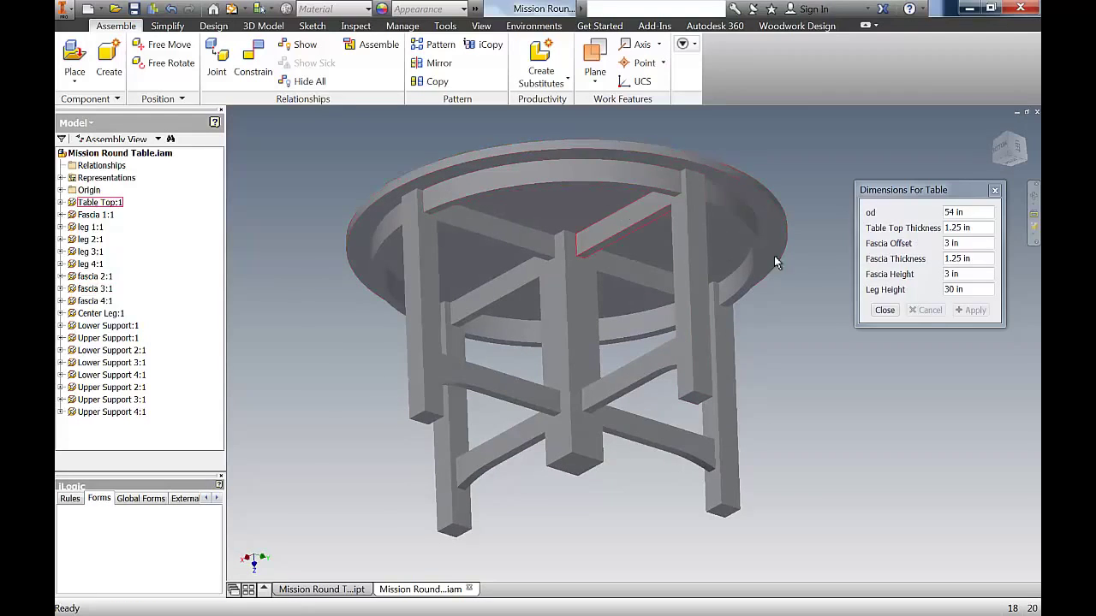
pyautogui.click(968, 274)
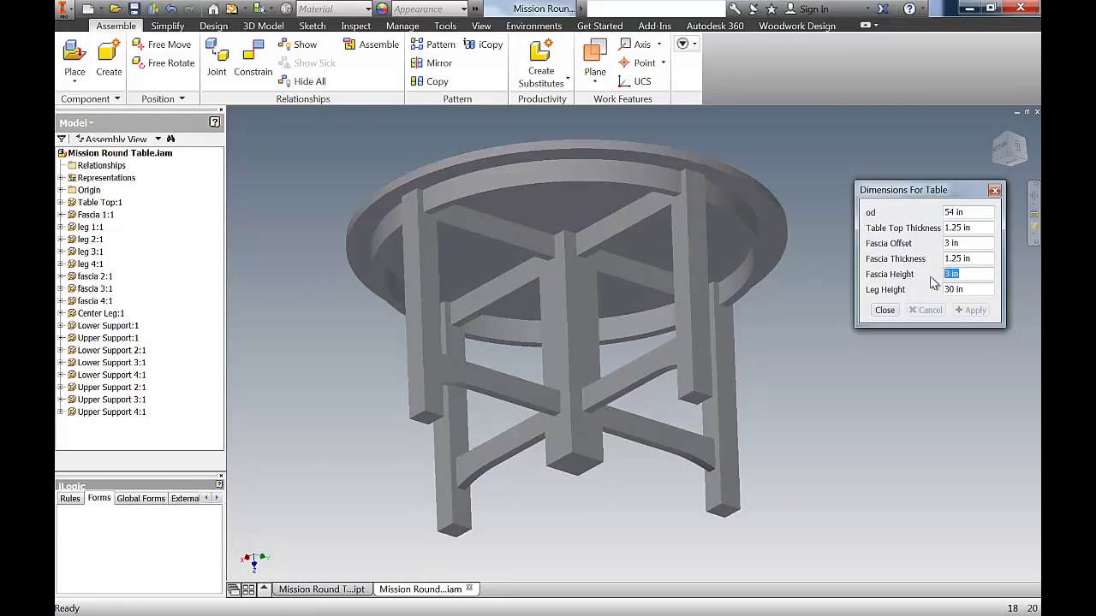
pyautogui.write('6')
pyautogui.click(973, 289)
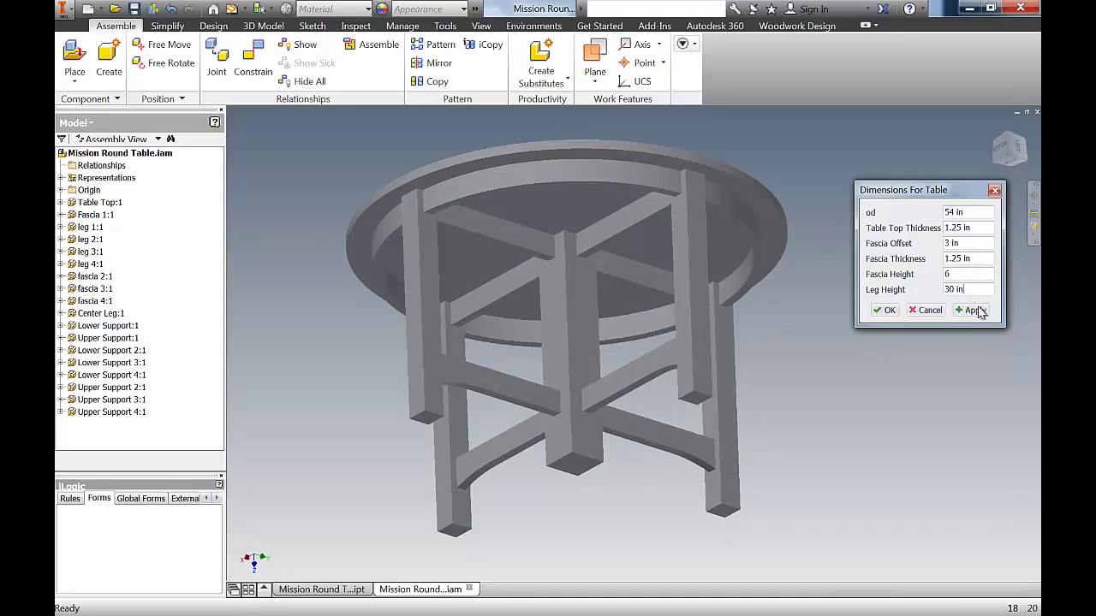
pyautogui.click(976, 310)
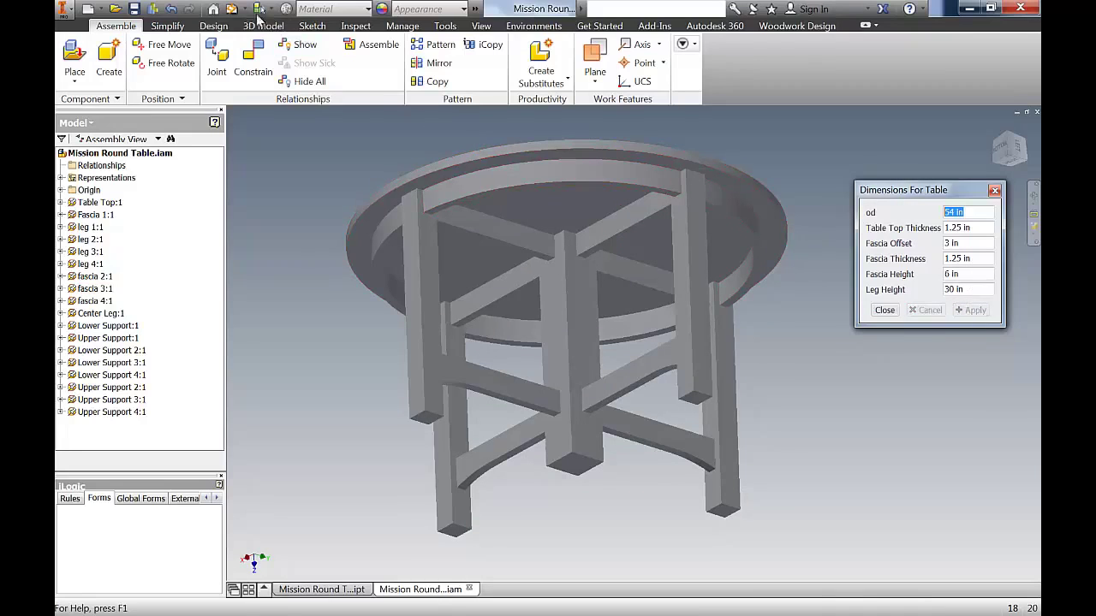
pyautogui.click(233, 9)
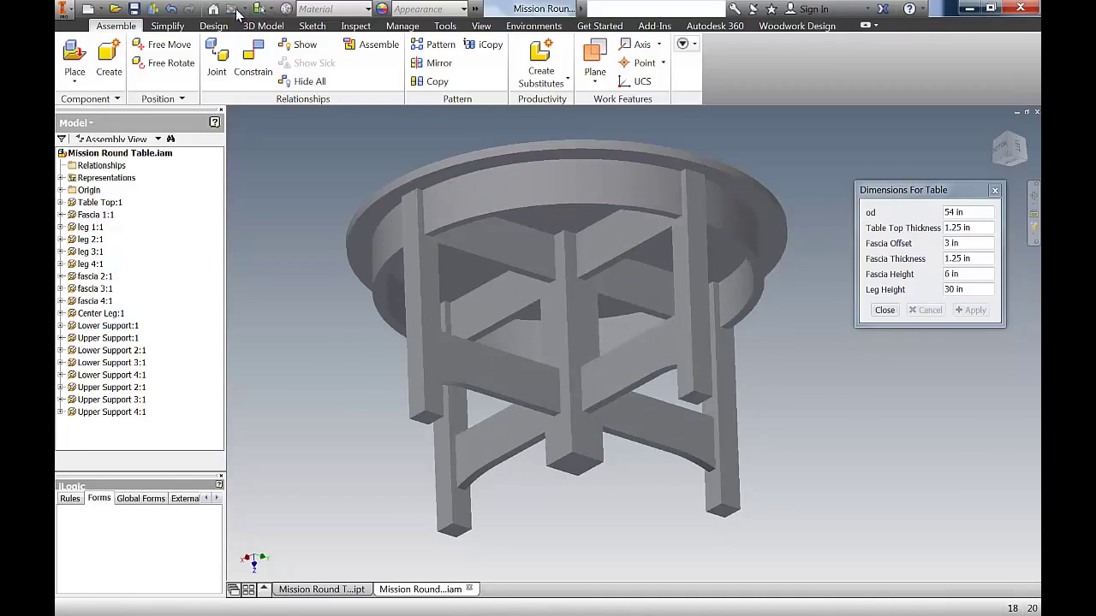
# Set the Fascia Height back to 3 in, apply it, and update the assembly
pyautogui.click(909, 279)
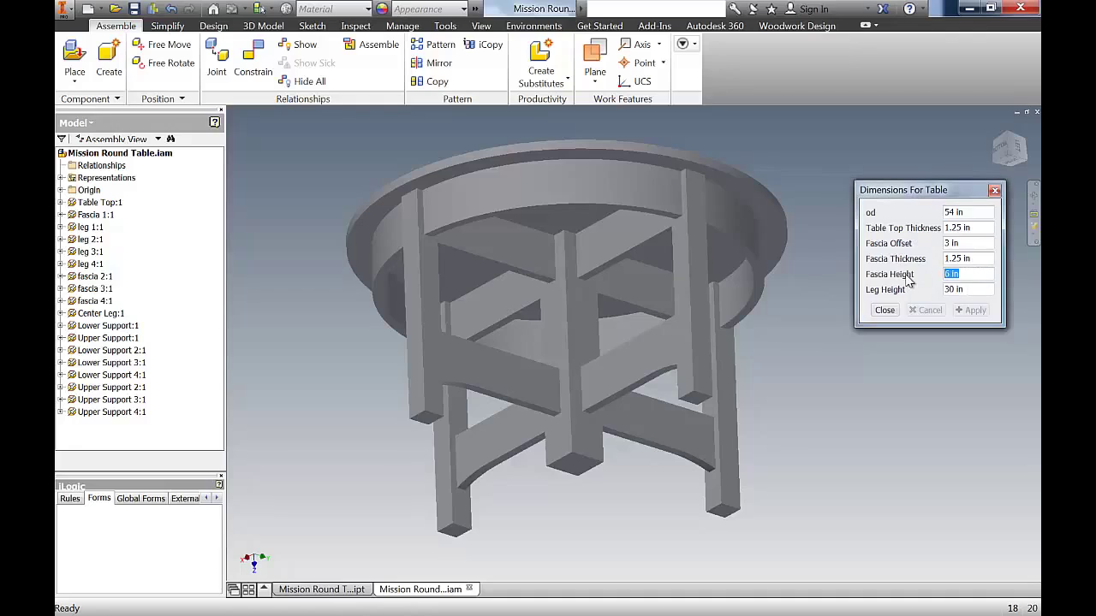
pyautogui.click(972, 292)
pyautogui.click(972, 310)
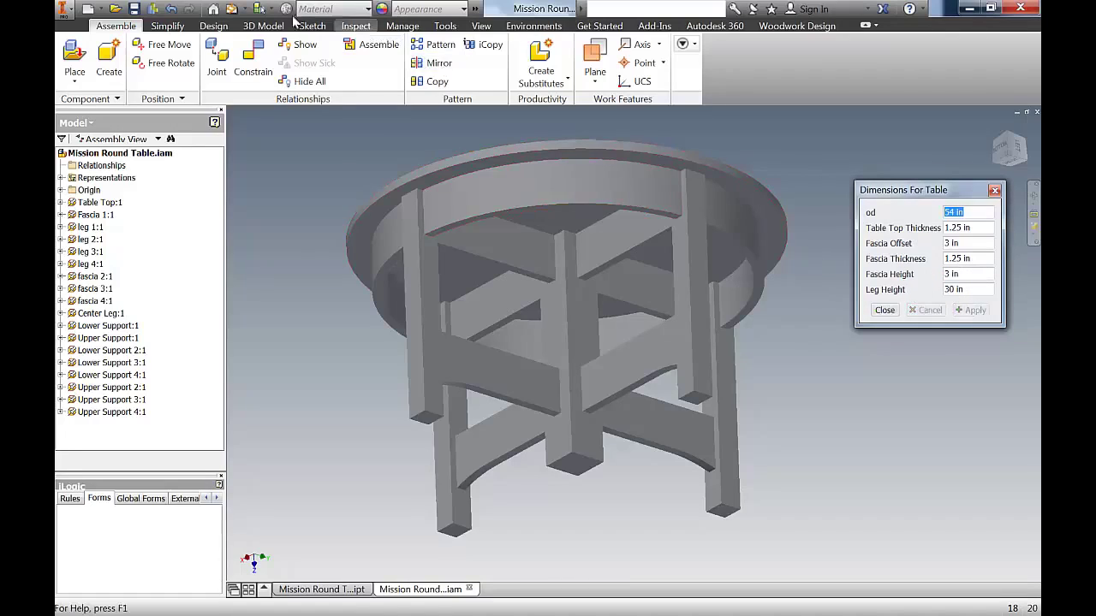
pyautogui.click(231, 10)
# Open the fascia 3 part from the assembly, examine its curved shape, and close it without saving
pyautogui.moveTo(654, 309); pyautogui.dragTo(626, 317, button='middle')
pyautogui.rightClick(632, 297)
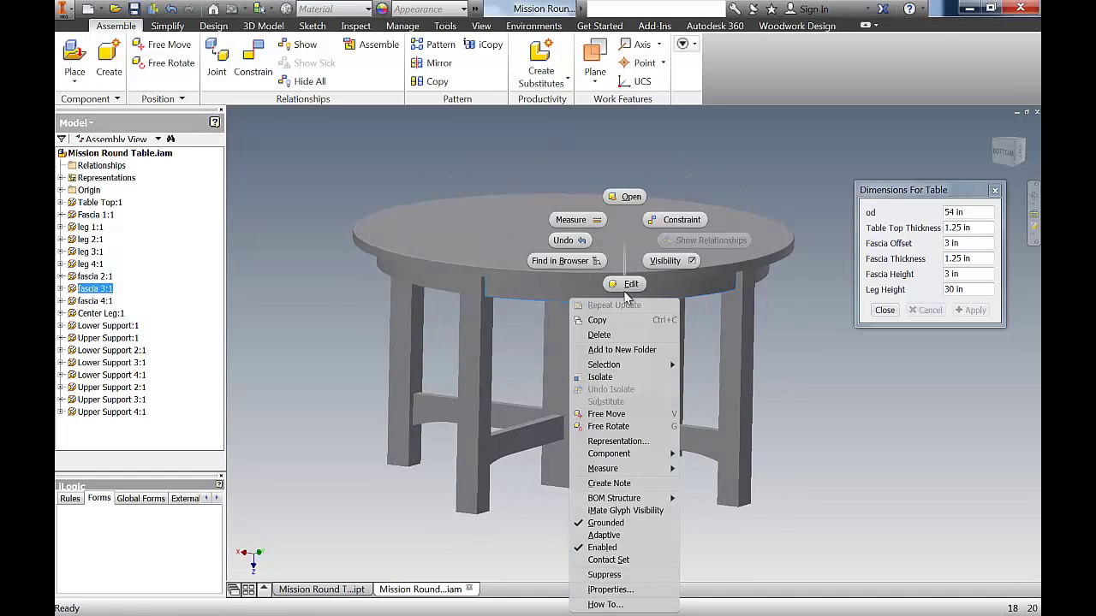
pyautogui.click(625, 198)
pyautogui.keyDown('shift'); pyautogui.moveTo(621, 221); pyautogui.dragTo(526, 188, button='middle'); pyautogui.keyUp('shift')
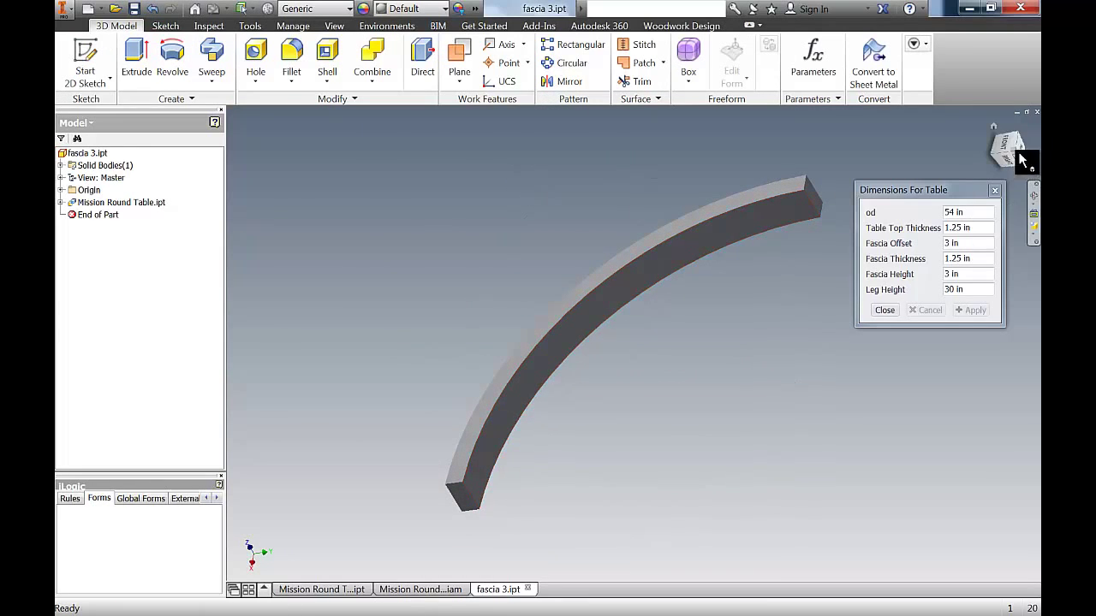
pyautogui.click(1036, 112)
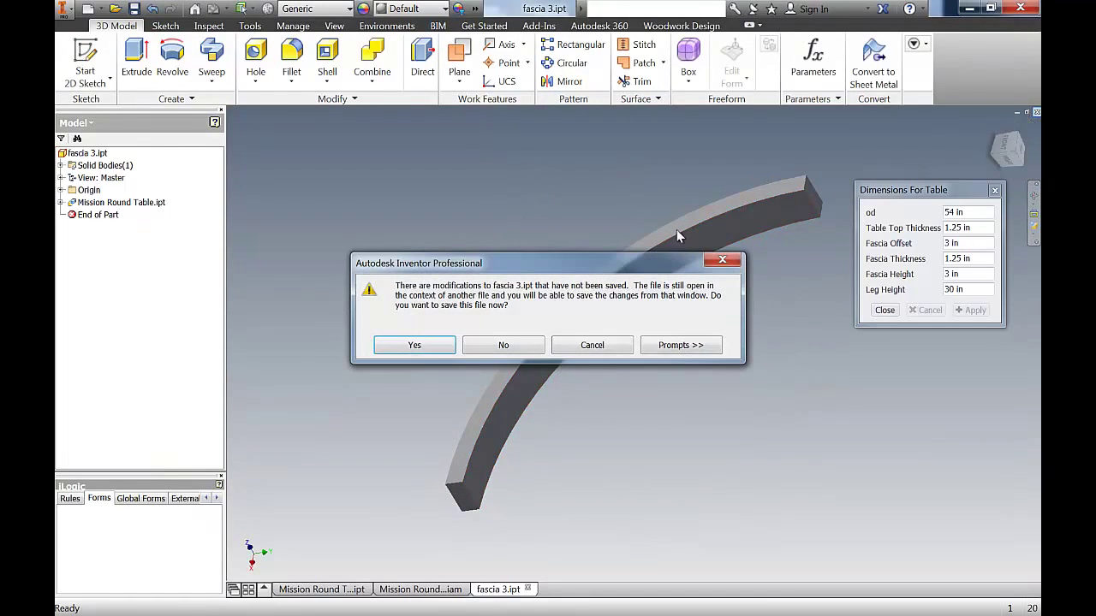
pyautogui.click(503, 345)
# Assign the solid material Pine-Solid (Wood- Pine) to all parts of the table with the Woodwork material assignment
pyautogui.moveTo(625, 322); pyautogui.dragTo(490, 316, button='middle')
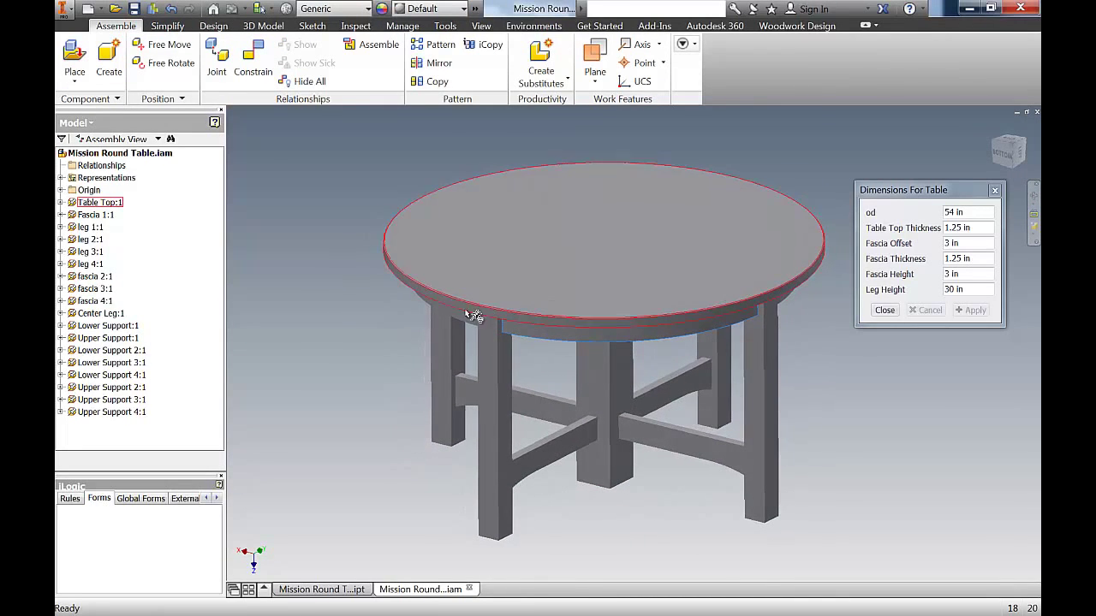
pyautogui.click(796, 26)
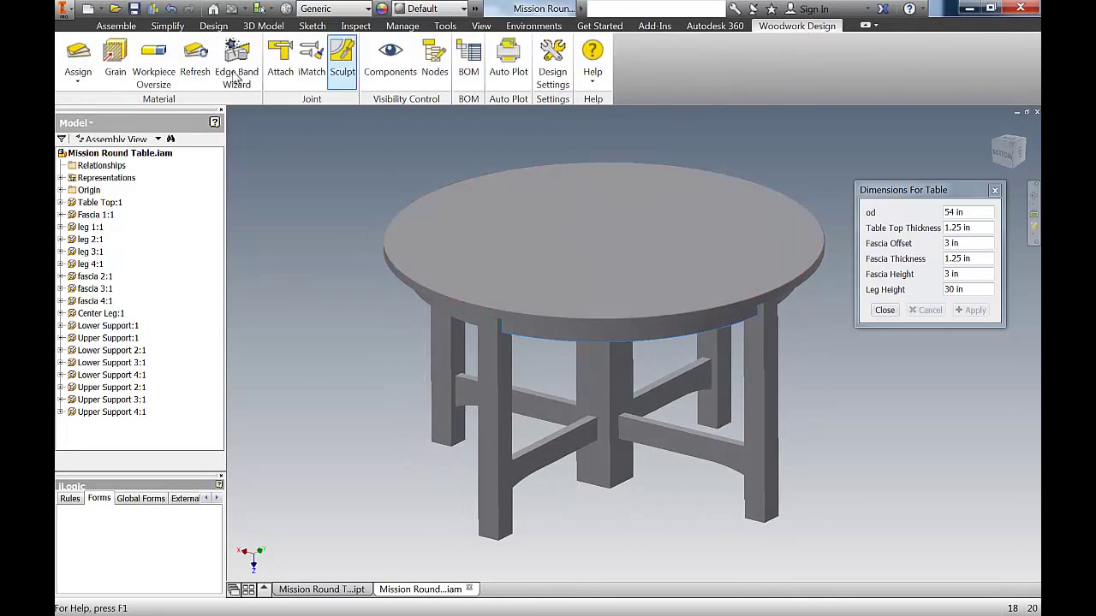
pyautogui.click(85, 54)
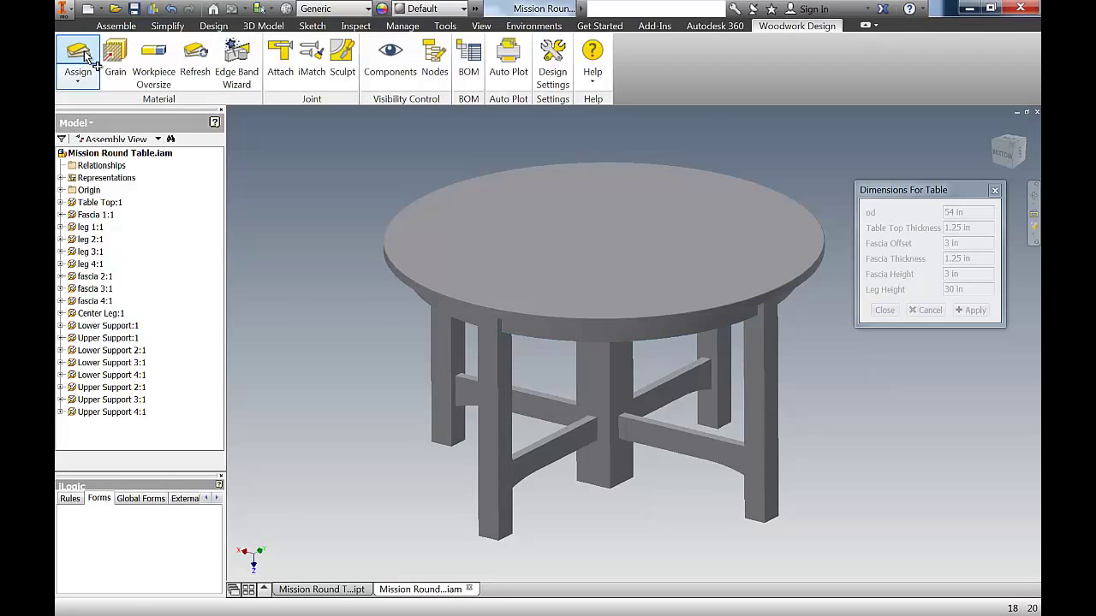
pyautogui.click(122, 226)
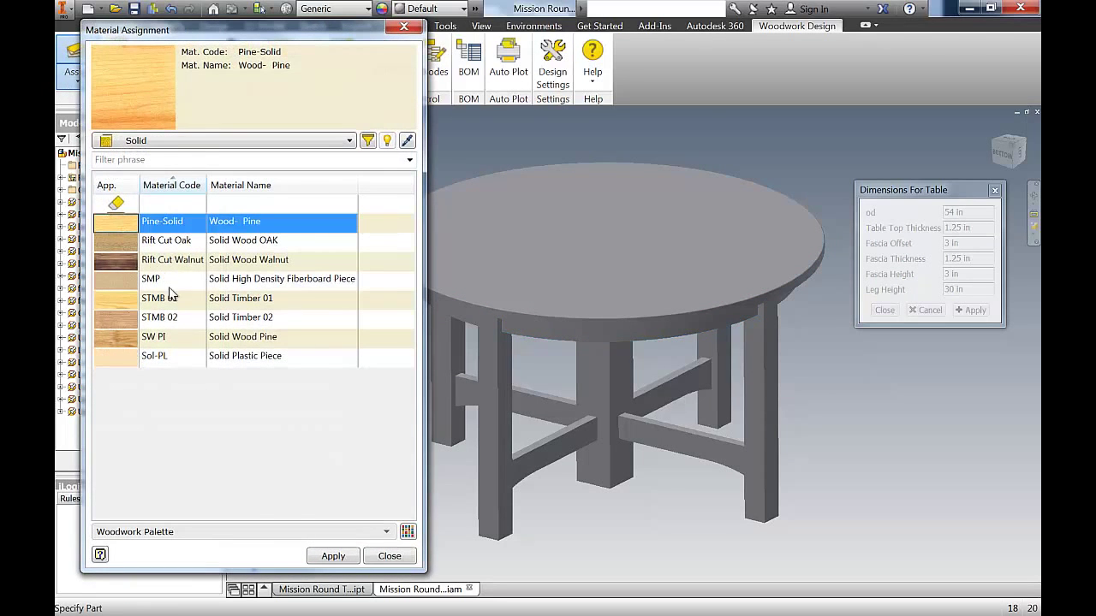
pyautogui.click(335, 557)
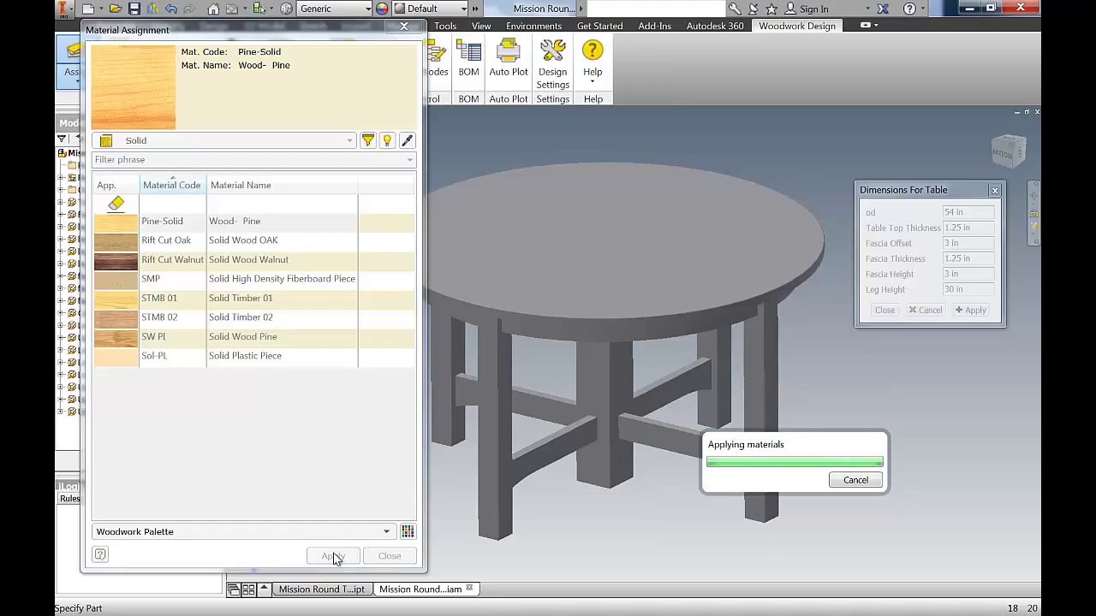
pyautogui.moveTo(623, 484); pyautogui.dragTo(644, 506, button='middle')
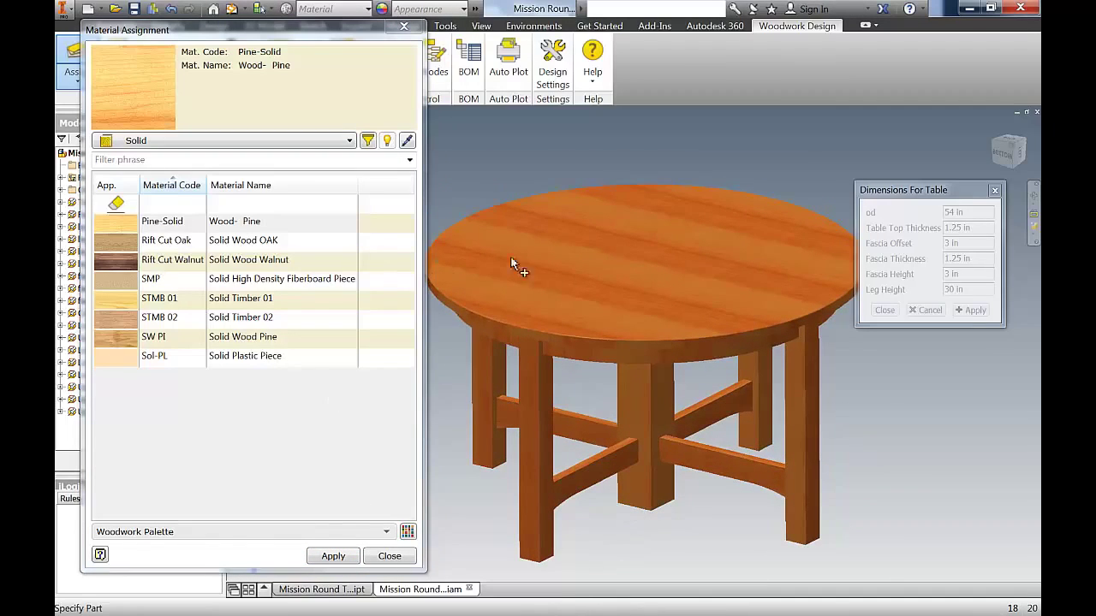
# Assign the Rift Cut Oak (Solid Wood OAK) material to the table top
pyautogui.click(159, 242)
pyautogui.click(574, 274)
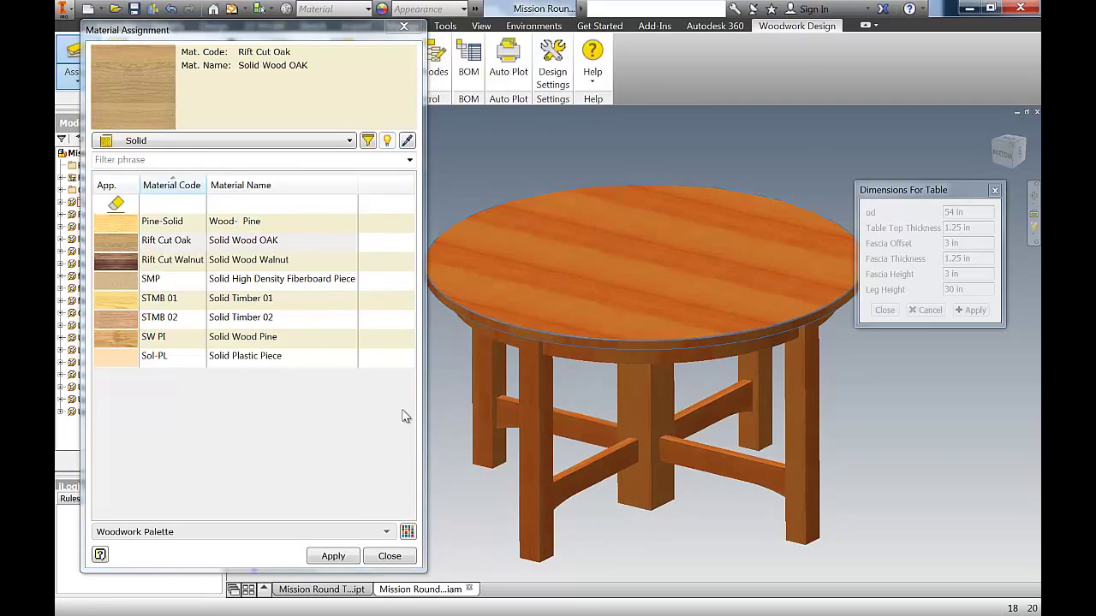
pyautogui.click(336, 554)
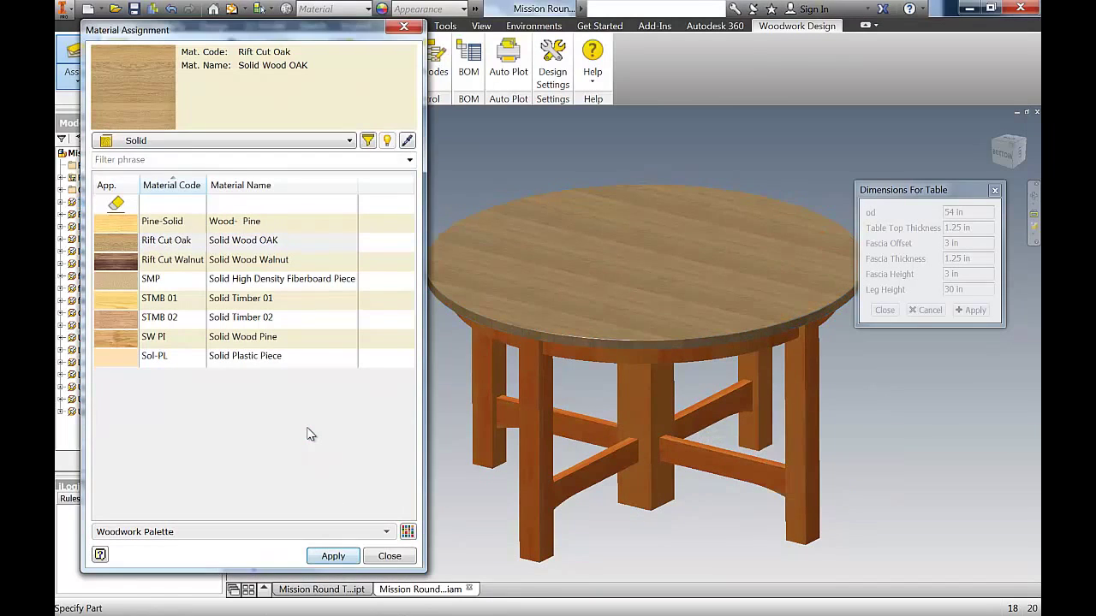
# Assign the STMB 01 (Solid Timber 01) material to the table top
pyautogui.keyDown('shift'); pyautogui.moveTo(630, 459); pyautogui.dragTo(639, 404, button='middle'); pyautogui.keyUp('shift')
pyautogui.click(128, 301)
pyautogui.click(560, 337)
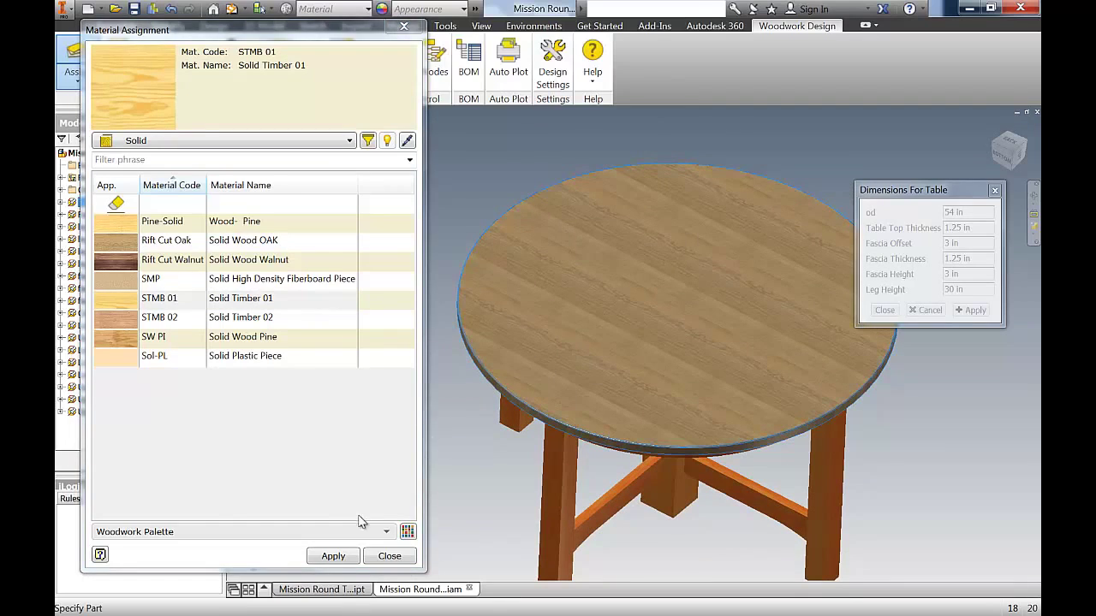
pyautogui.click(333, 558)
# Assign the Sol-PL (Solid Plastic Piece) material to the table top
pyautogui.keyDown('shift'); pyautogui.moveTo(549, 418); pyautogui.dragTo(648, 365, button='middle'); pyautogui.keyUp('shift')
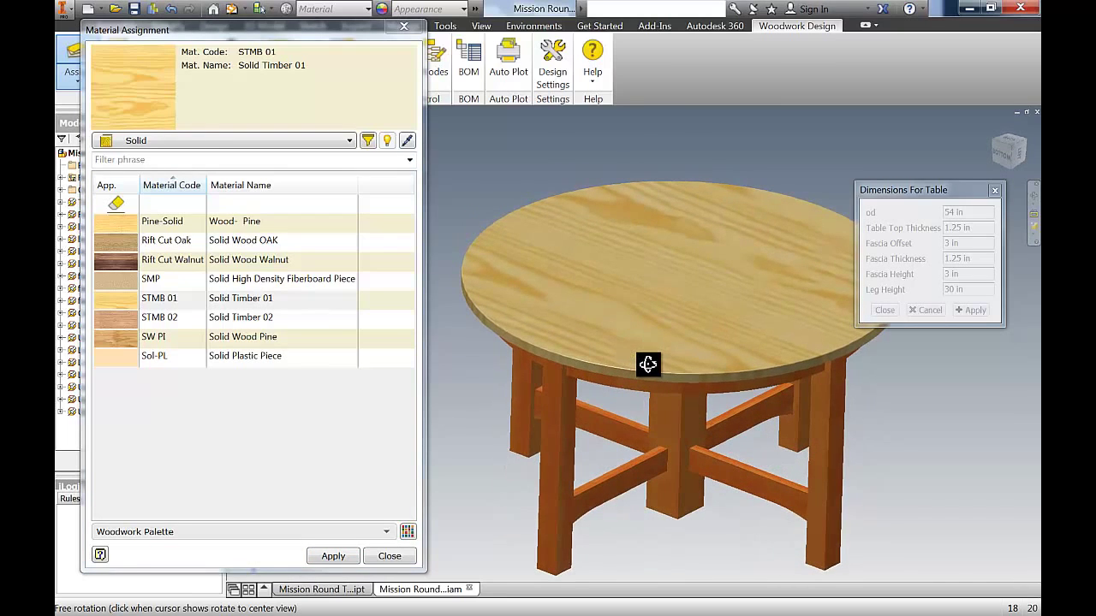
pyautogui.click(130, 361)
pyautogui.click(557, 354)
pyautogui.click(333, 557)
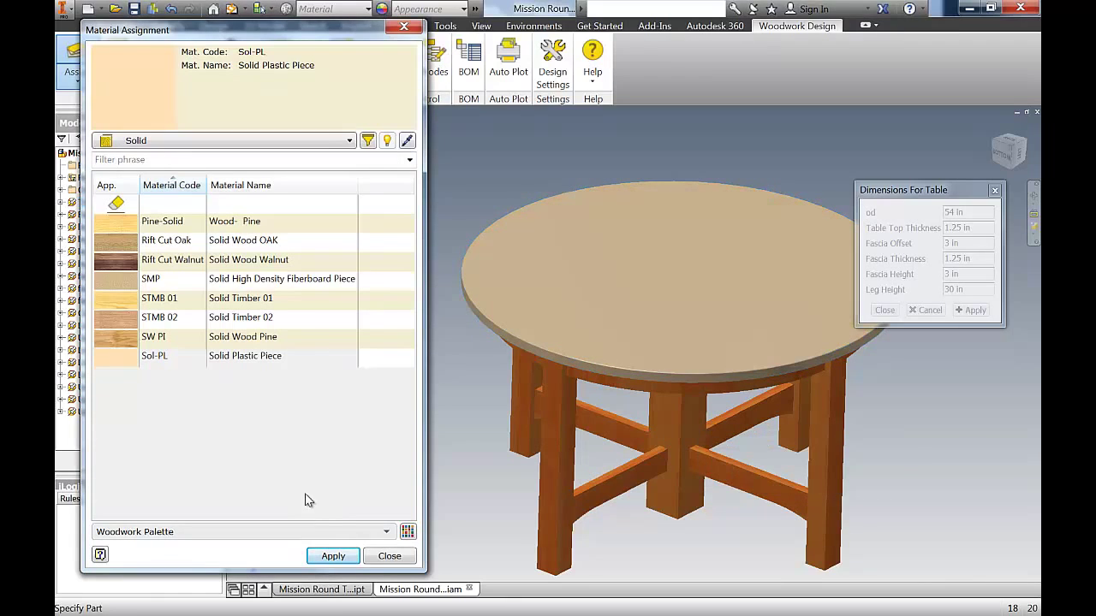
# Assign the Pine-Solid (Wood- Pine) material to the table top and finish the material assignment
pyautogui.click(127, 224)
pyautogui.click(627, 286)
pyautogui.click(309, 557)
pyautogui.moveTo(707, 389); pyautogui.dragTo(677, 388, button='middle')
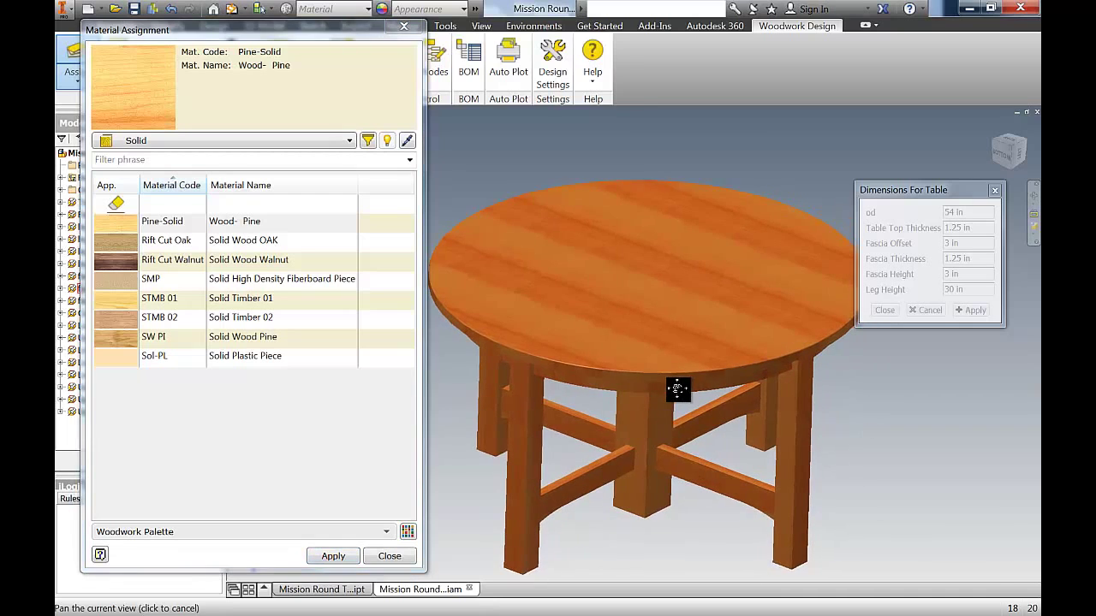
pyautogui.click(389, 557)
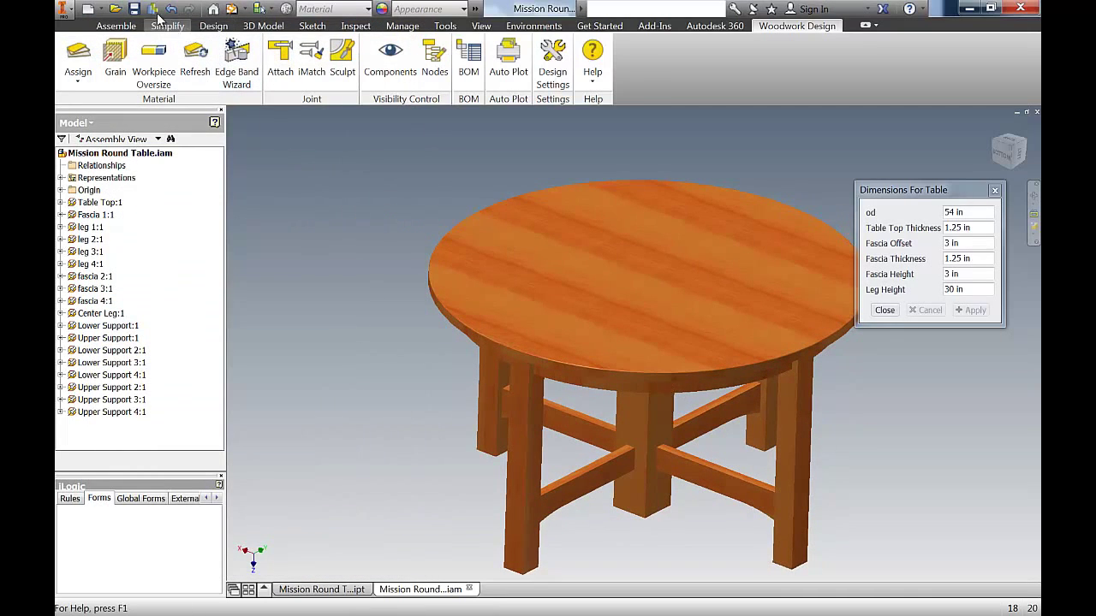
# Save the Mission Round Table.iam assembly together with its changed dependent part files
pyautogui.click(134, 8)
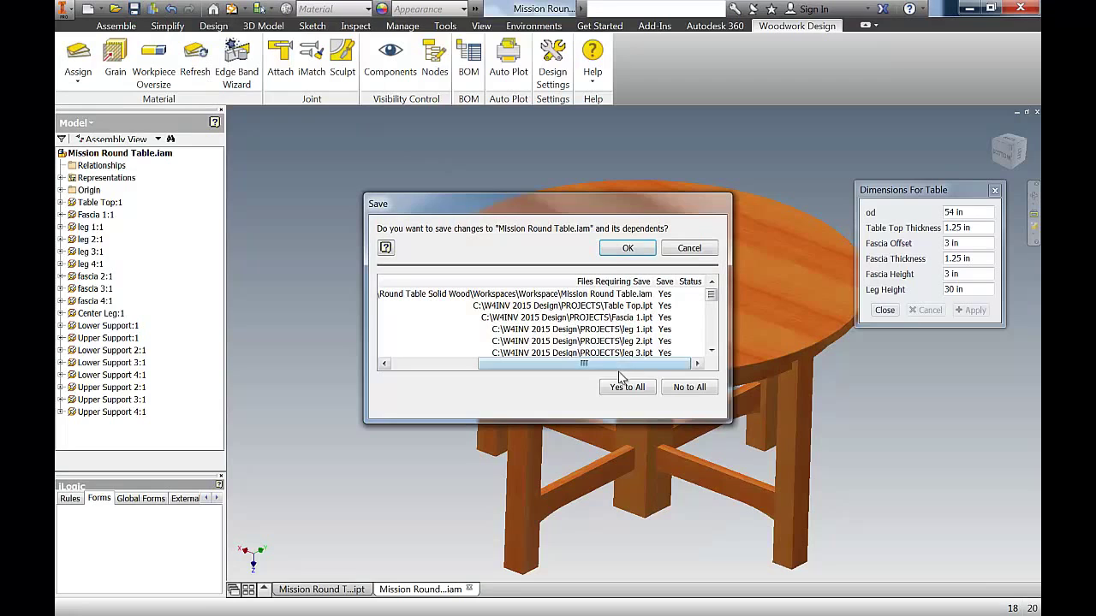
pyautogui.click(644, 243)
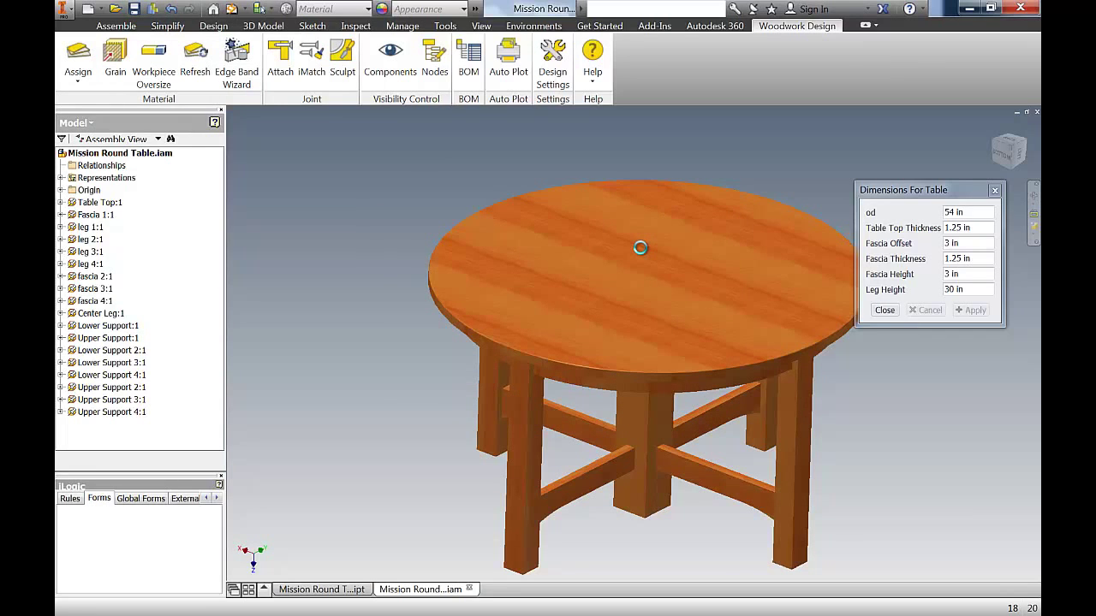
pyautogui.click(644, 246)
# Generate the Woodwork bill of materials for the table, review the parts' quantities, lengths, widths and thicknesses, and close it
pyautogui.moveTo(690, 245); pyautogui.dragTo(617, 240, button='middle')
pyautogui.press('F4')
pyautogui.moveTo(617, 241)
pyautogui.mouseDown()
pyautogui.moveTo(604, 225)
pyautogui.moveTo(605, 235)
pyautogui.moveTo(611, 226)
pyautogui.mouseUp()
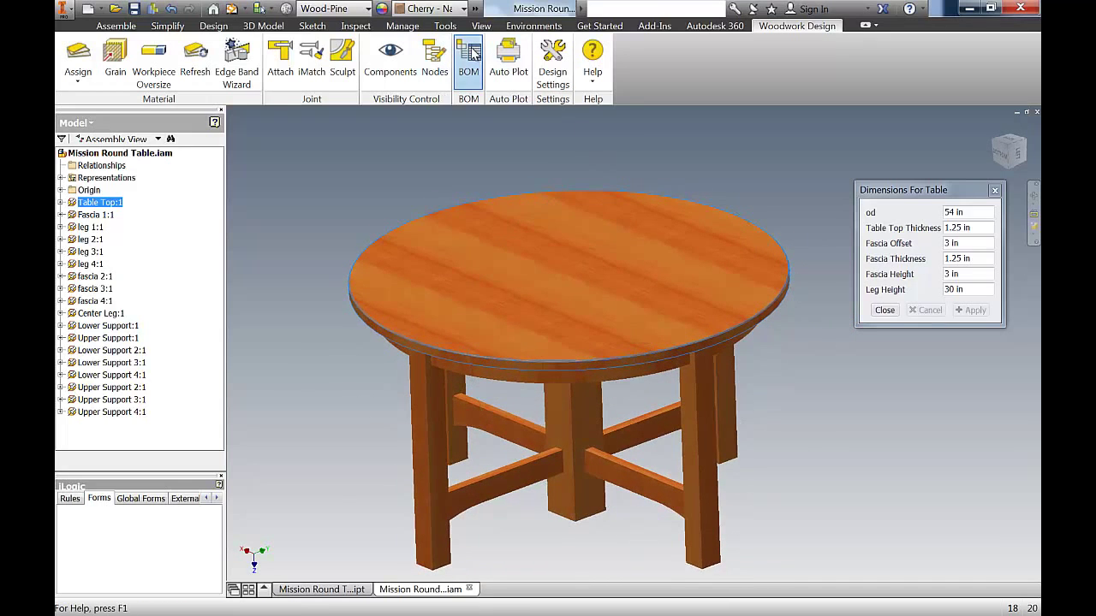
pyautogui.click(473, 55)
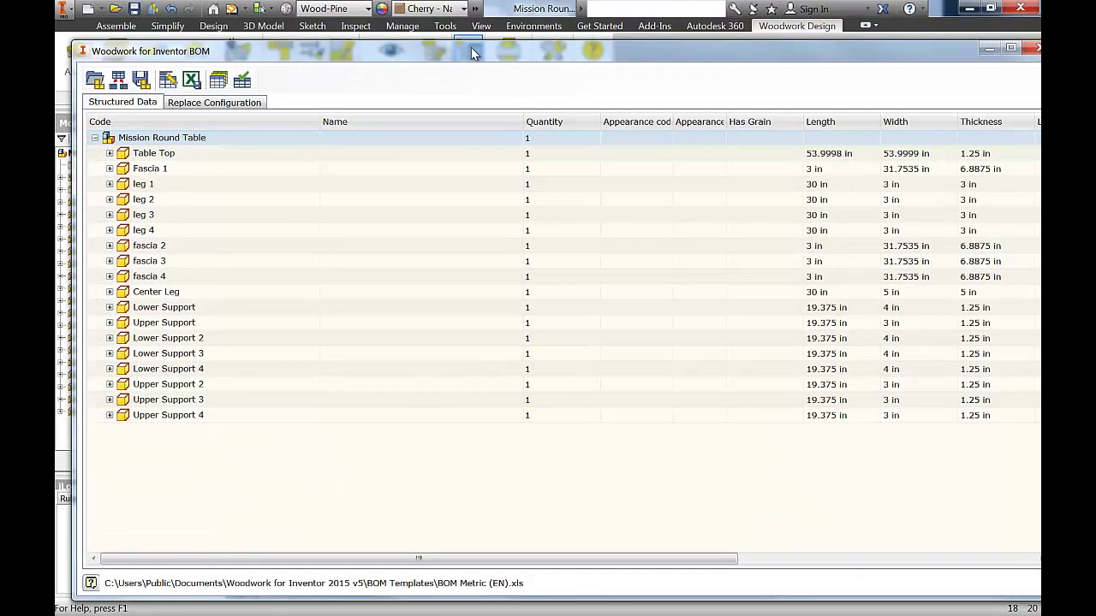
pyautogui.moveTo(481, 48); pyautogui.dragTo(459, 39)
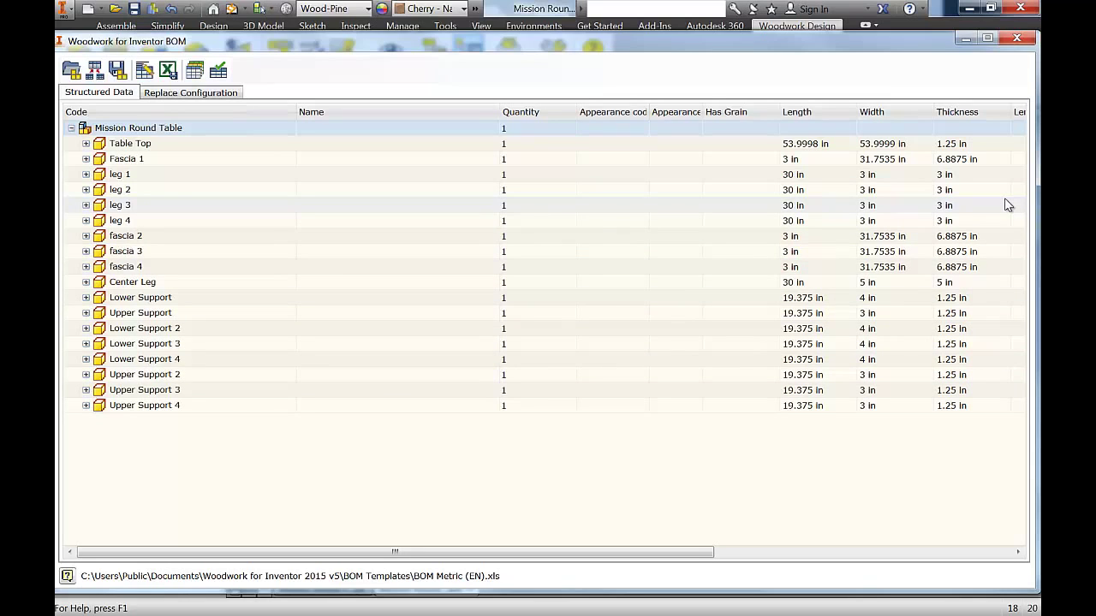
pyautogui.click(1017, 39)
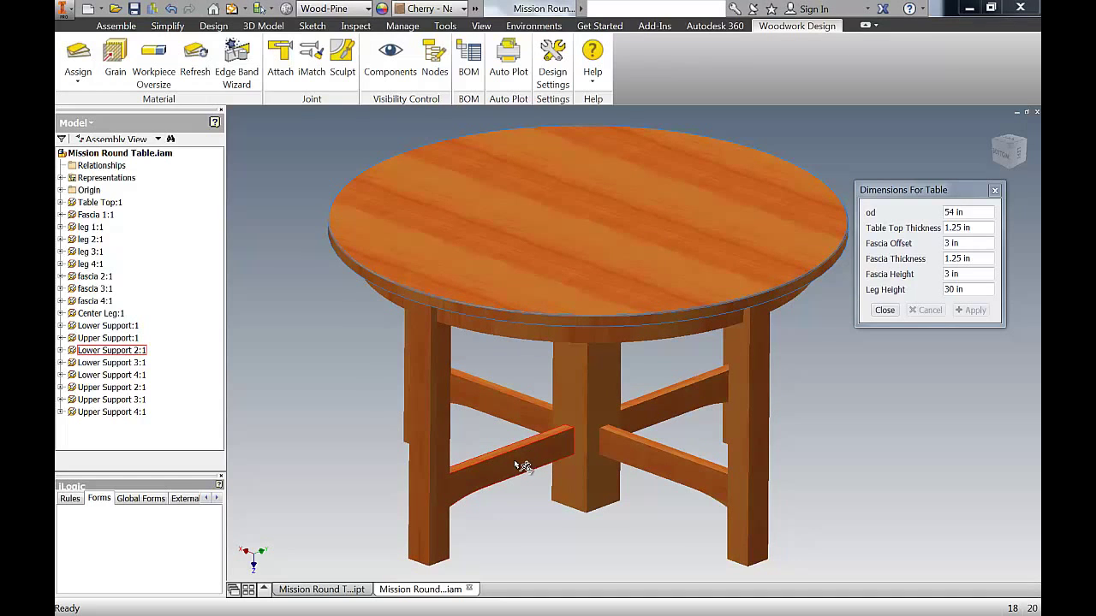
# Switch to the Mission Round Table.ipt part and open Sketch11 under Extrusion8 for editing
pyautogui.click(355, 589)
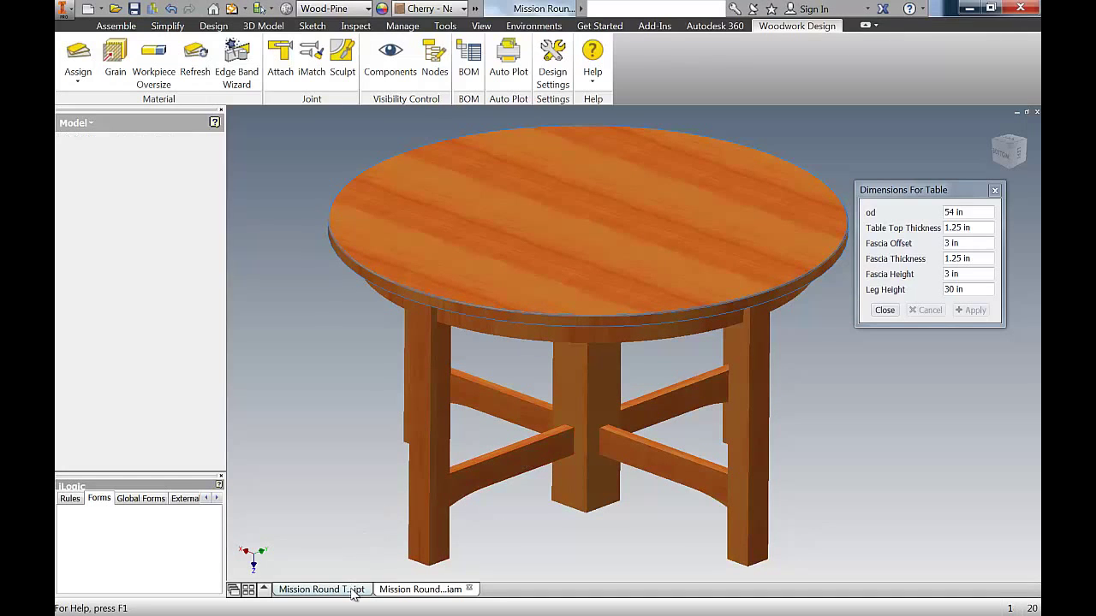
pyautogui.moveTo(571, 502); pyautogui.dragTo(470, 513, button='middle')
pyautogui.keyDown('shift'); pyautogui.moveTo(588, 450); pyautogui.dragTo(640, 453, button='middle'); pyautogui.keyUp('shift')
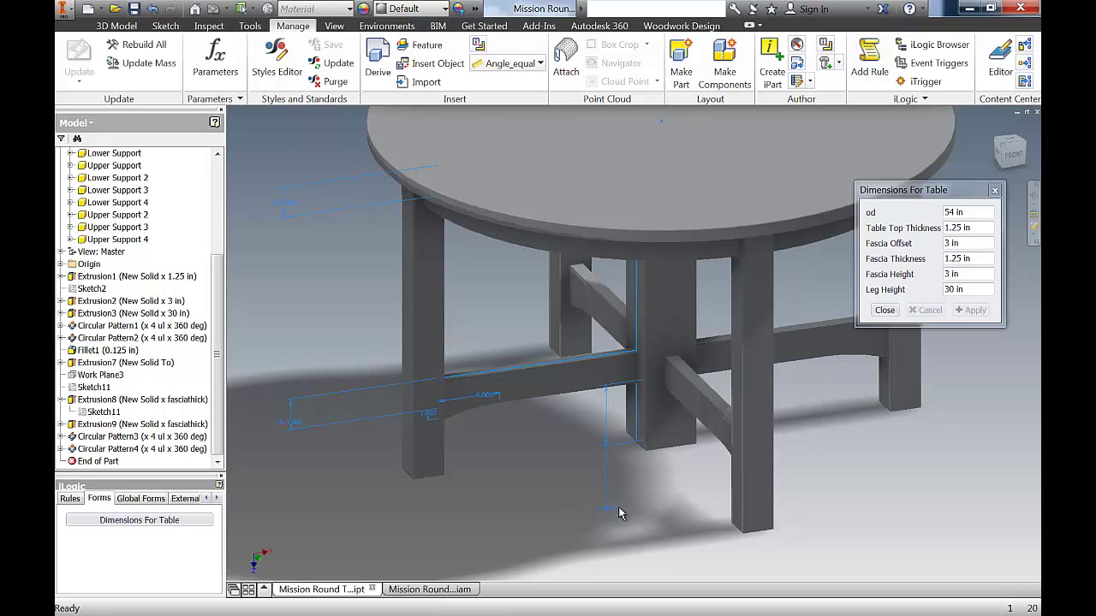
pyautogui.rightClick(97, 412)
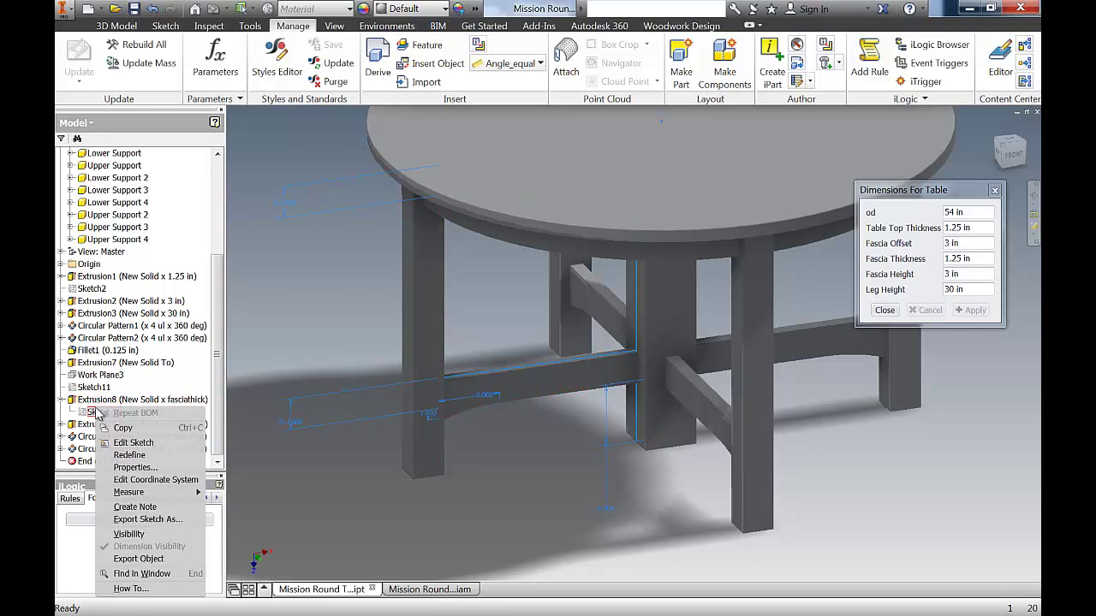
pyautogui.click(144, 445)
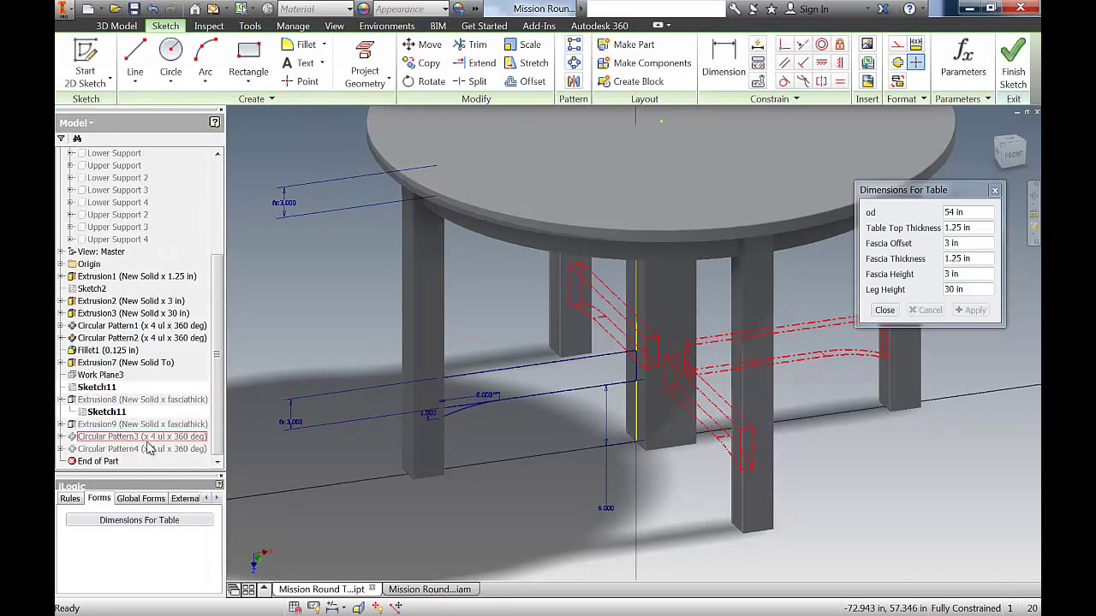
# Name the sketch dimension for the lower support's height above the floor Heightbtsupport and set it to 6
pyautogui.click(605, 511)
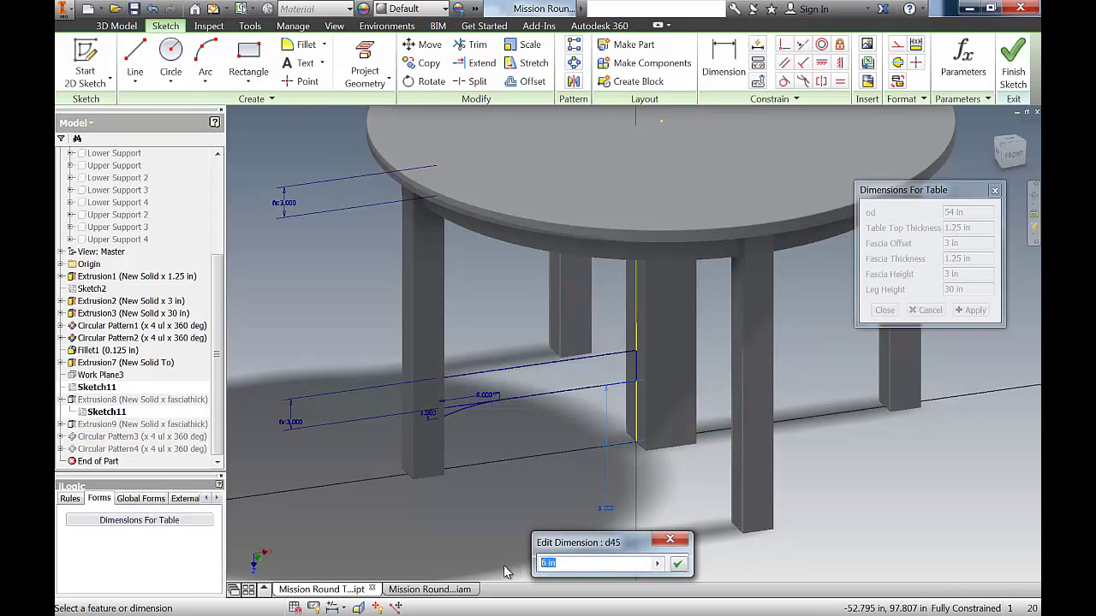
pyautogui.write('Height Of')
pyautogui.press('BackSpace')
pyautogui.press('BackSpace')
pyautogui.press('BackSpace')
pyautogui.press('BackSpace')
pyautogui.write('bl')
pyautogui.write('support')
pyautogui.write('=6')
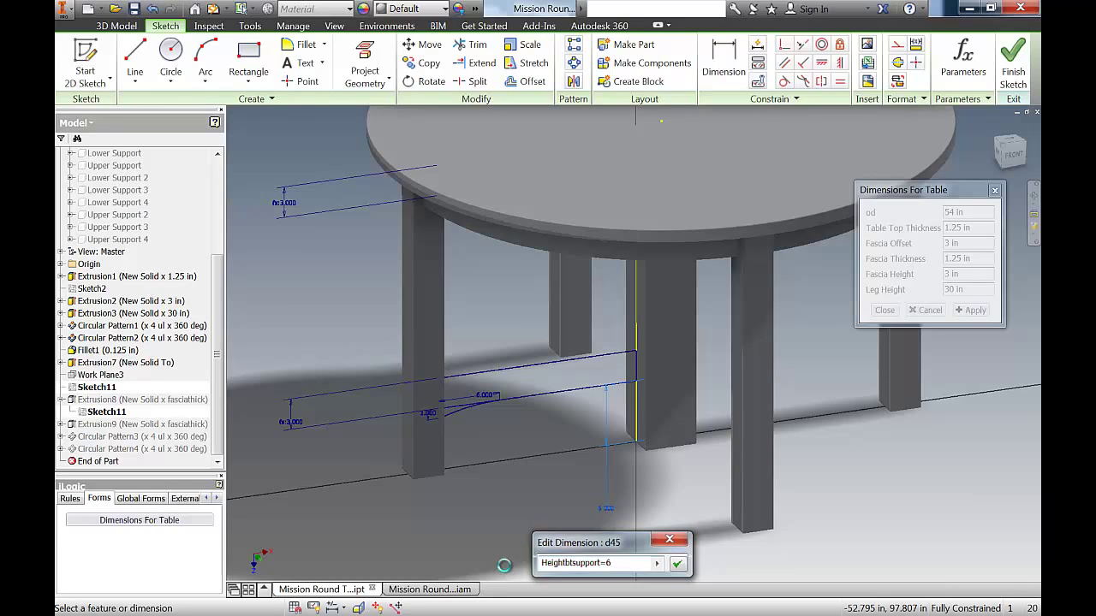
# Accept the Heightbtsupport dimension of 6 and finish editing Sketch11
pyautogui.press('Return')
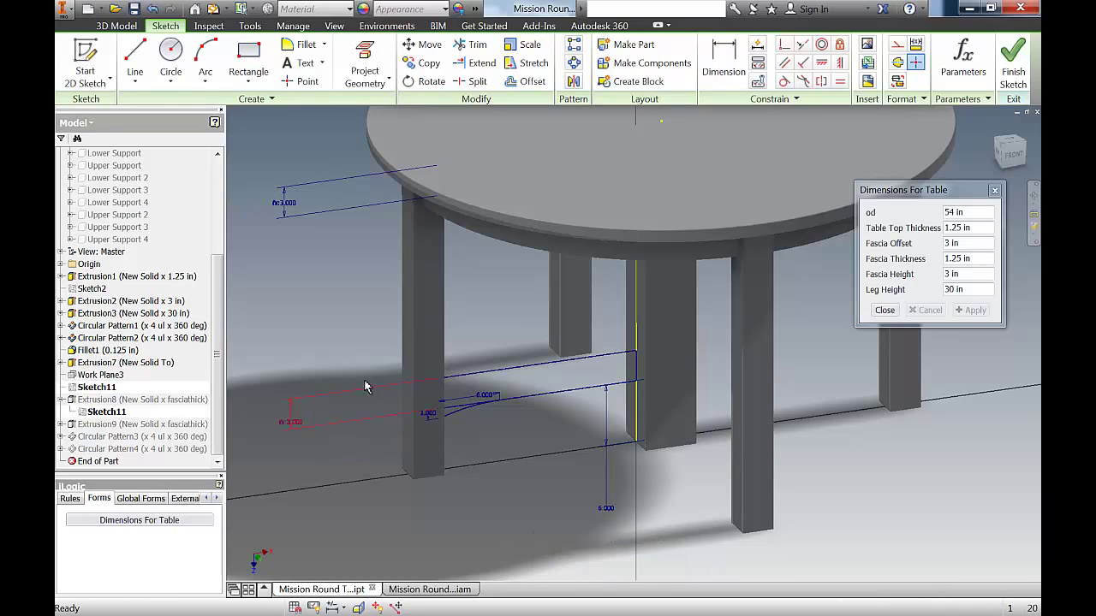
pyautogui.rightClick(339, 271)
pyautogui.click(346, 311)
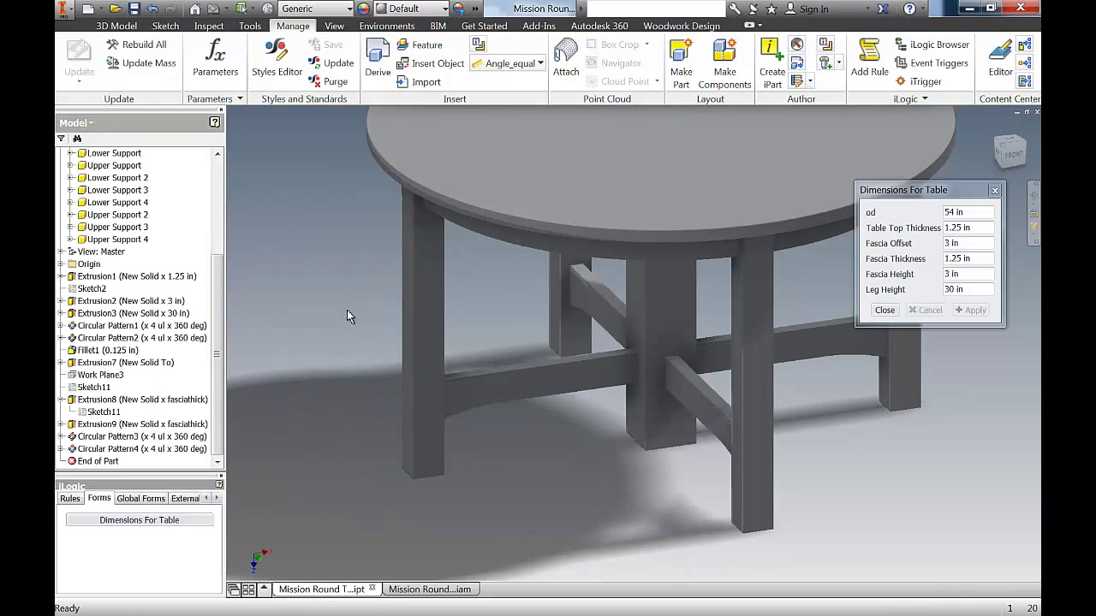
# Add the Heightbtsupport parameter to the Dimensions For Table form, label it Height Bottom Support, and save the form
pyautogui.rightClick(170, 520)
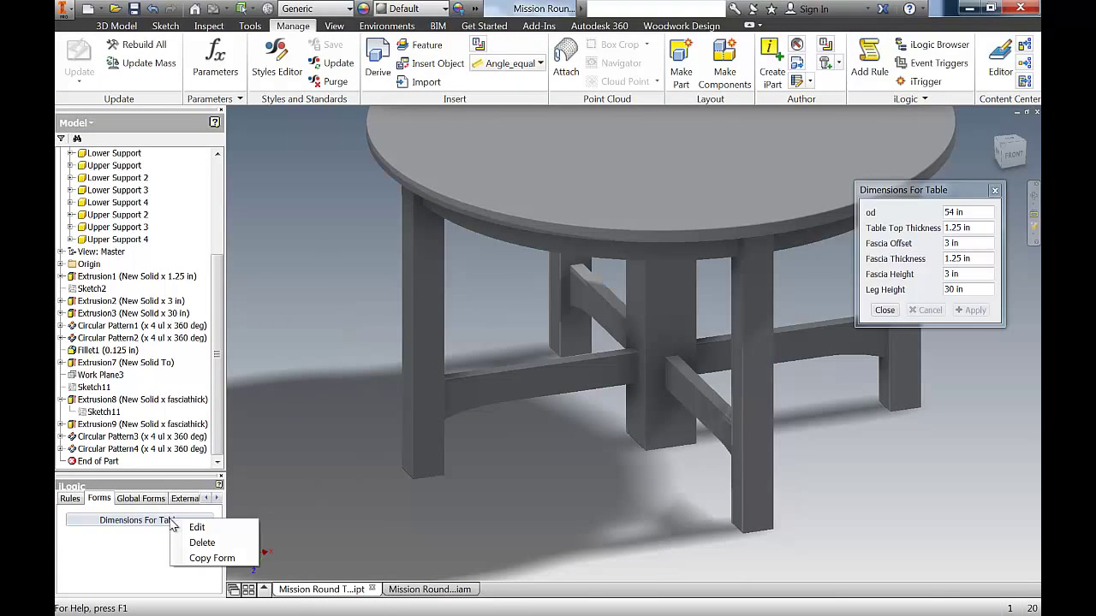
pyautogui.click(196, 529)
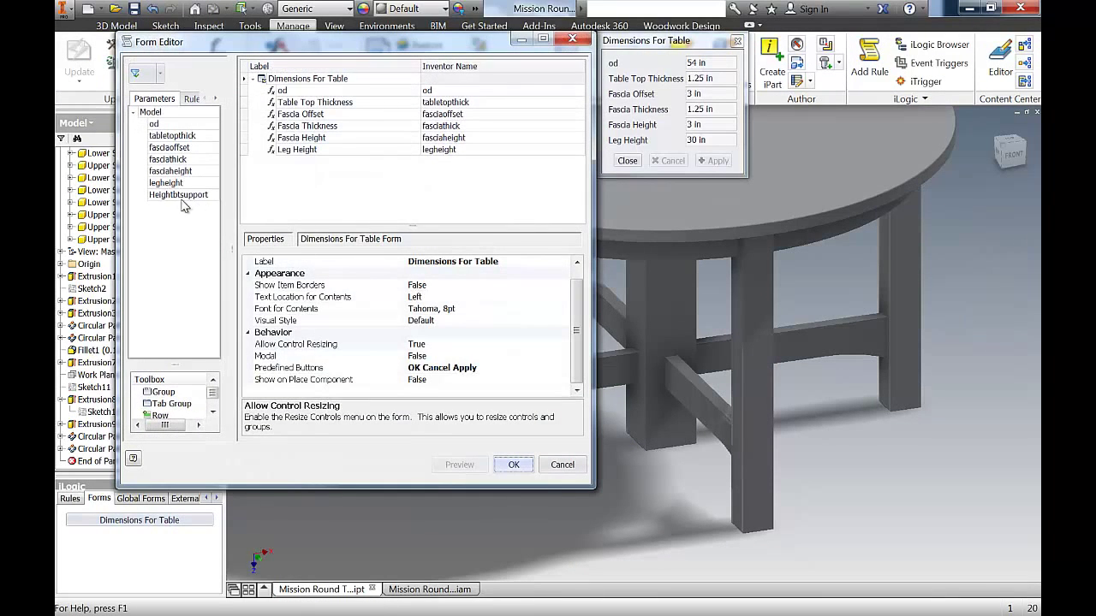
pyautogui.moveTo(177, 195); pyautogui.dragTo(351, 167)
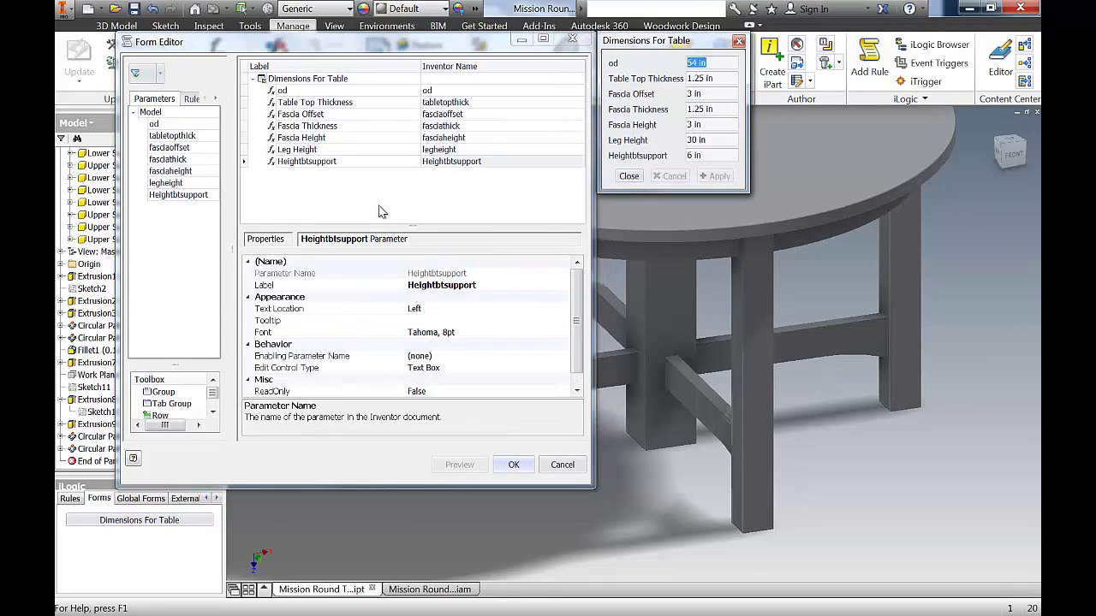
pyautogui.click(347, 164)
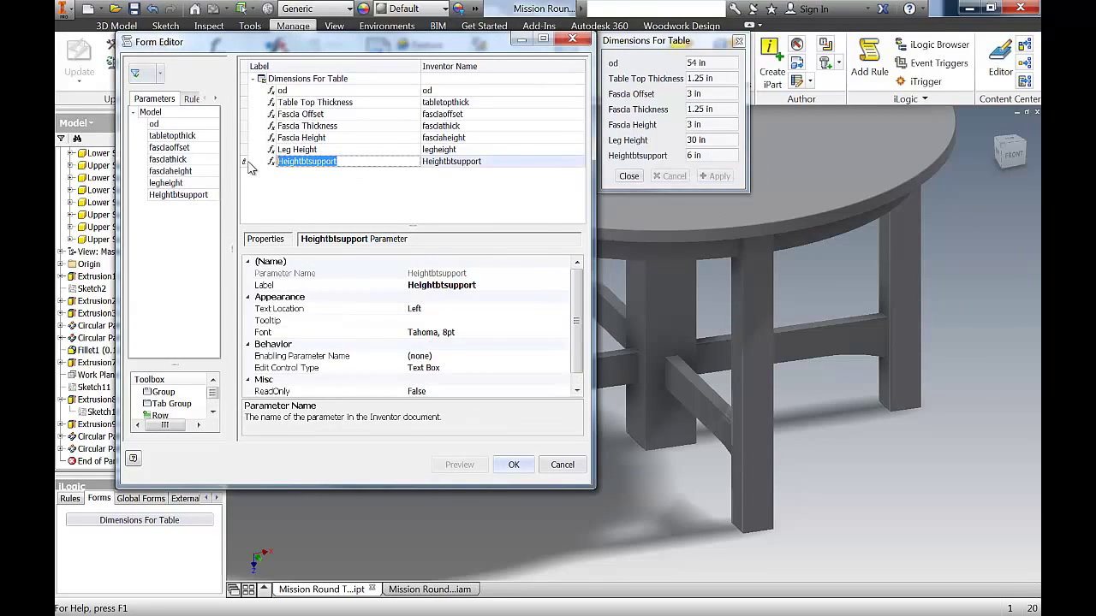
pyautogui.write('H')
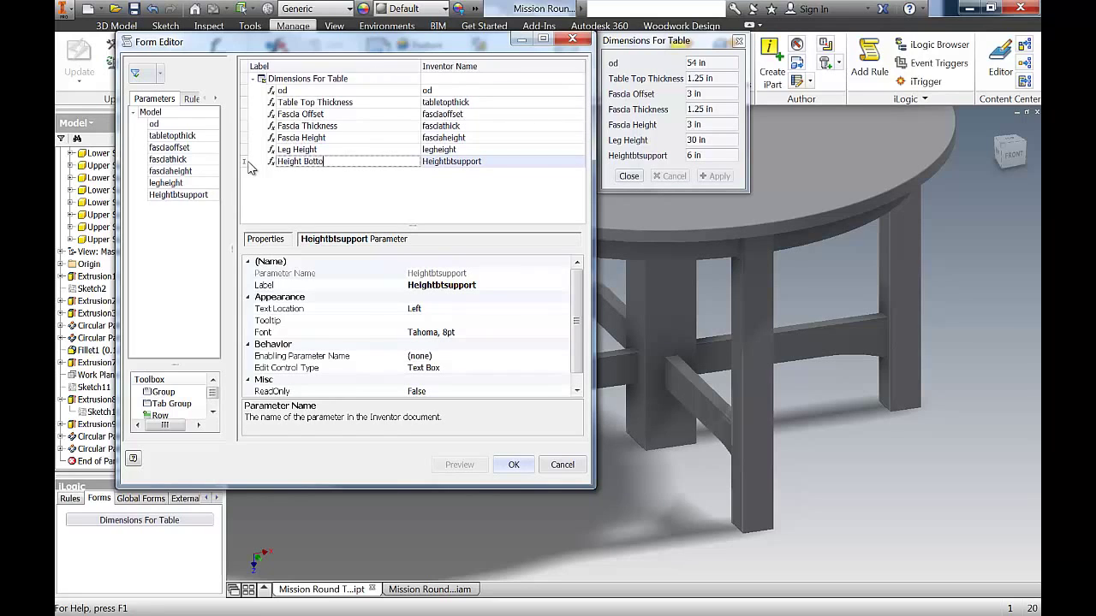
pyautogui.press('Return')
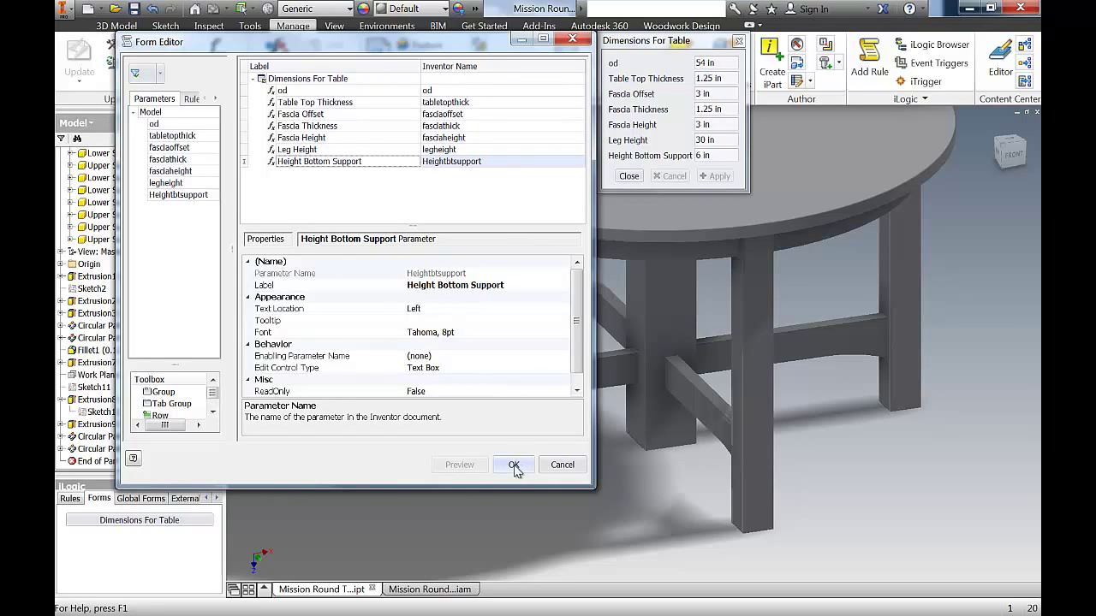
pyautogui.click(514, 465)
# Open the Dimensions For Table form and apply a Height Bottom Support value of 3 in
pyautogui.click(178, 523)
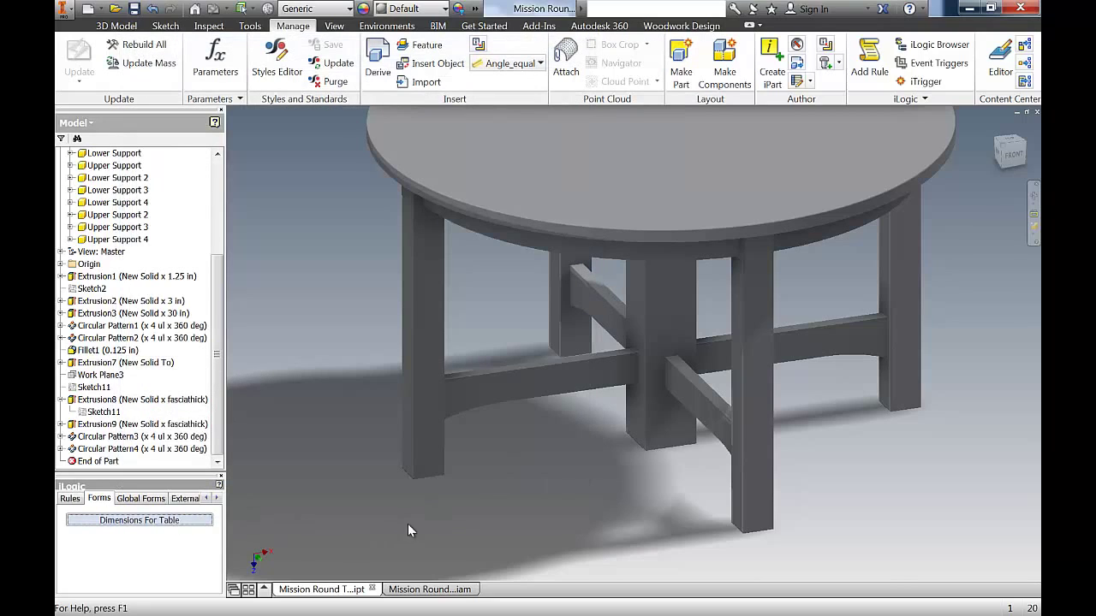
pyautogui.click(954, 306)
pyautogui.write('3')
pyautogui.click(988, 291)
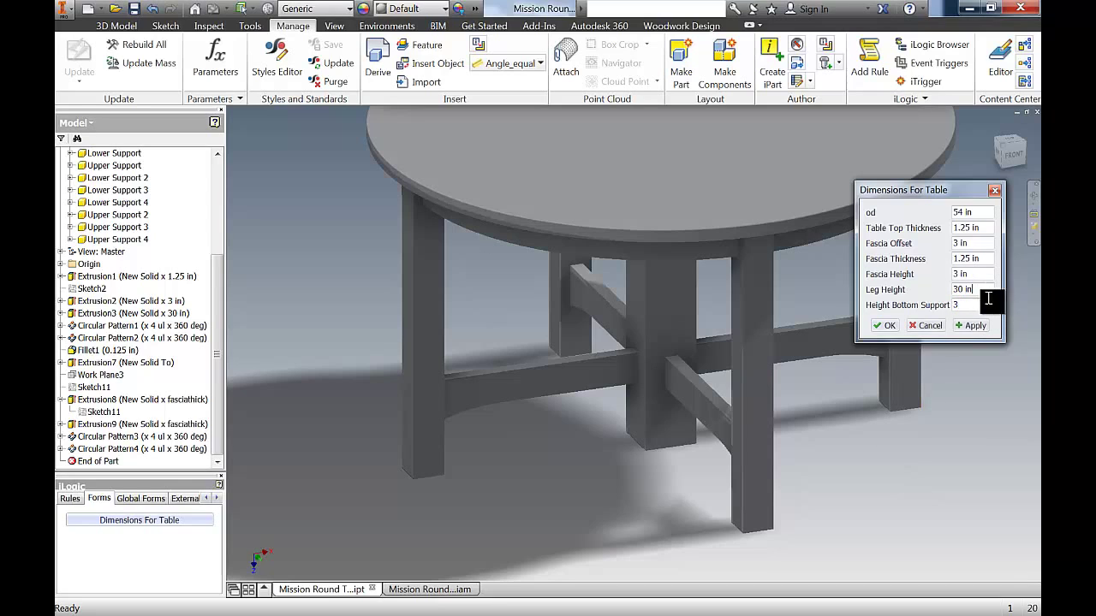
pyautogui.click(974, 326)
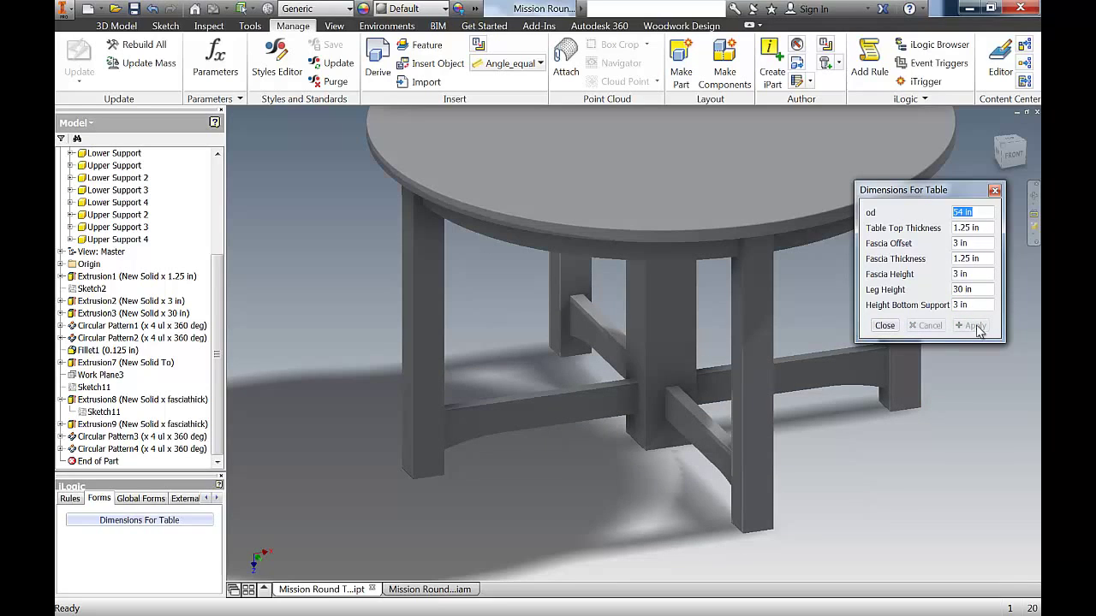
# Set Height Bottom Support to 6 in in the form and apply it
pyautogui.click(956, 305)
pyautogui.write('6')
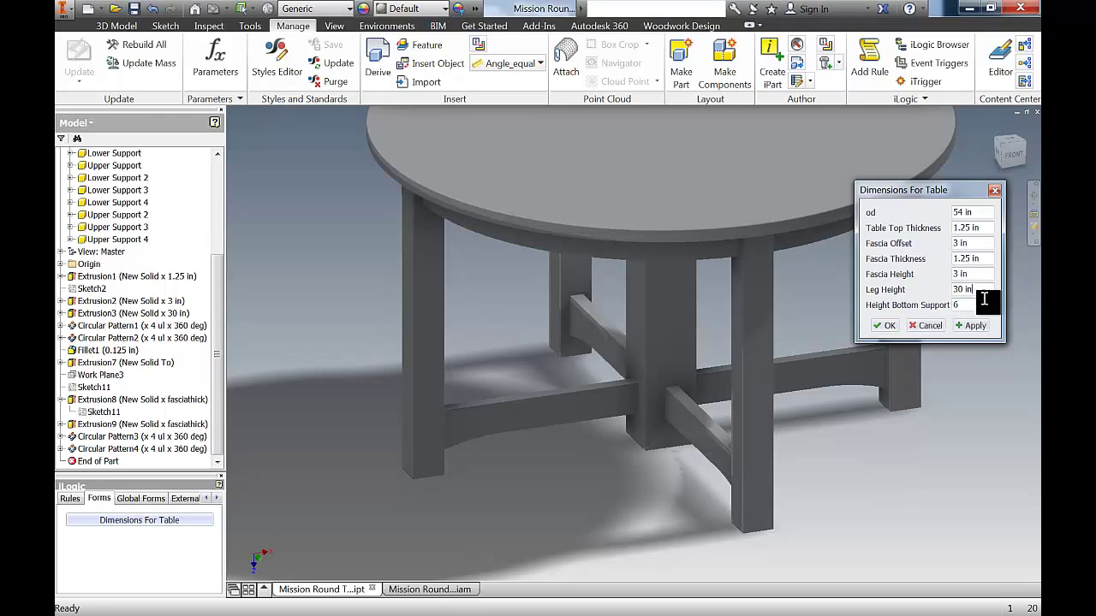
pyautogui.click(975, 326)
# Set Height Bottom Support to 5 in in the form and apply it to the table
pyautogui.click(958, 306)
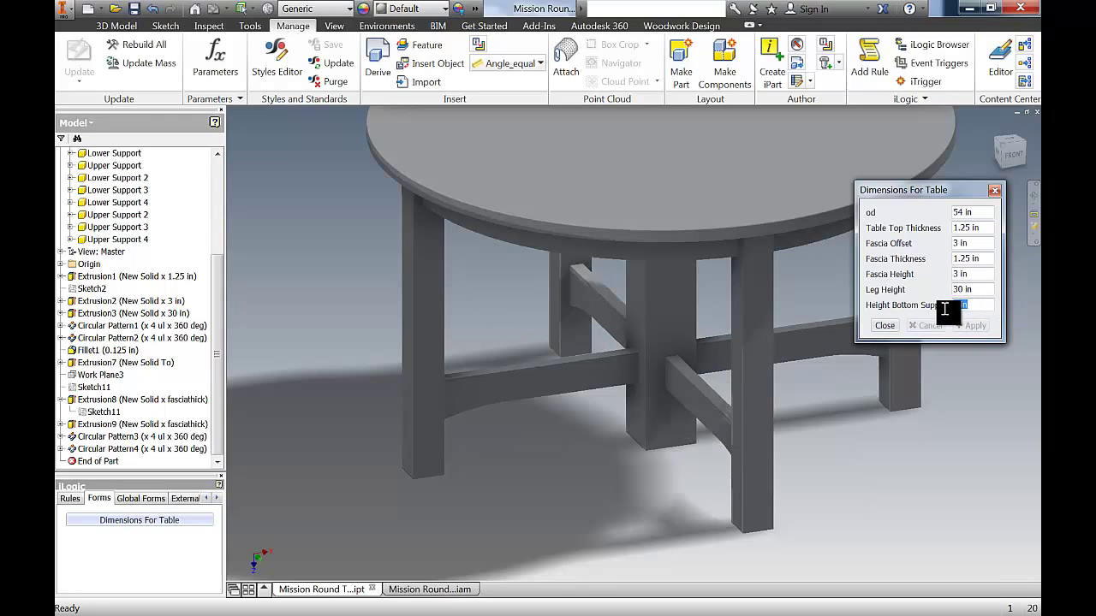
pyautogui.write('5')
pyautogui.click(975, 326)
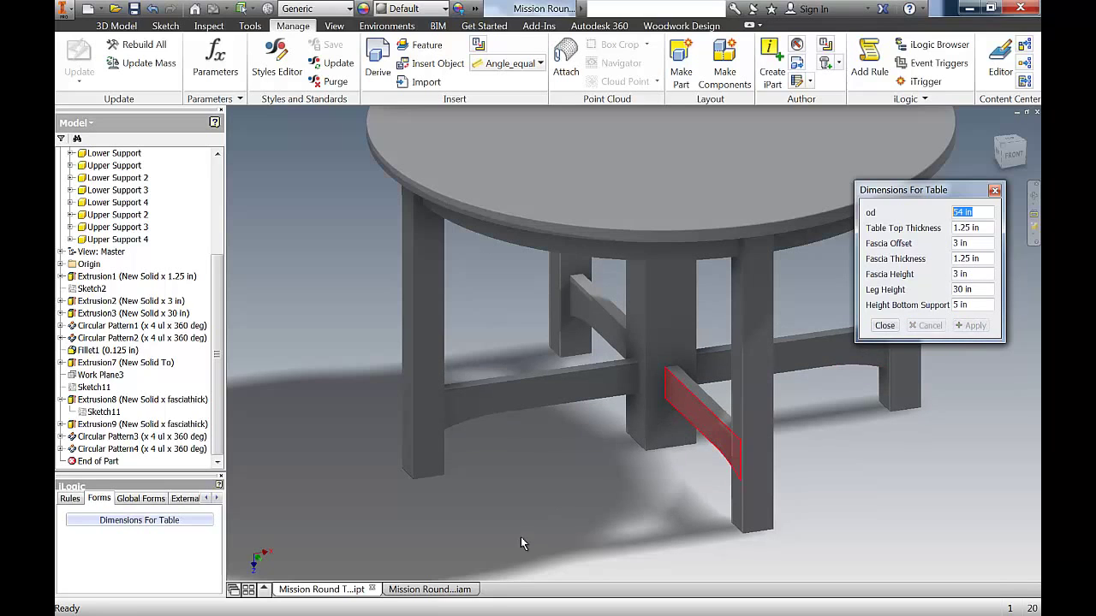
# Switch to the Mission Round Table.iam assembly and update it with the changed lower support height
pyautogui.click(469, 590)
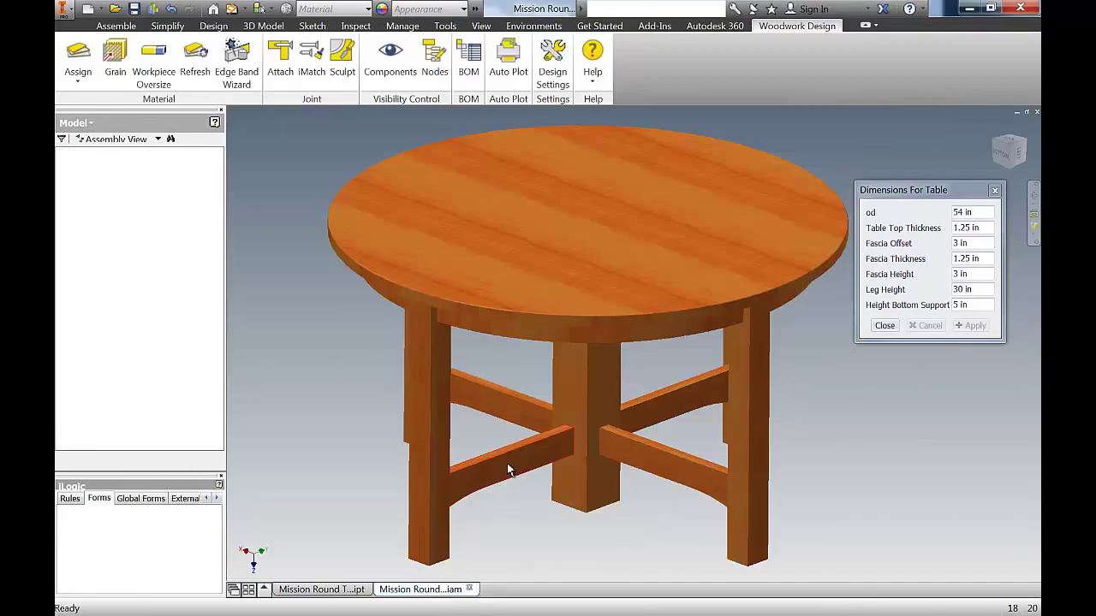
pyautogui.click(232, 8)
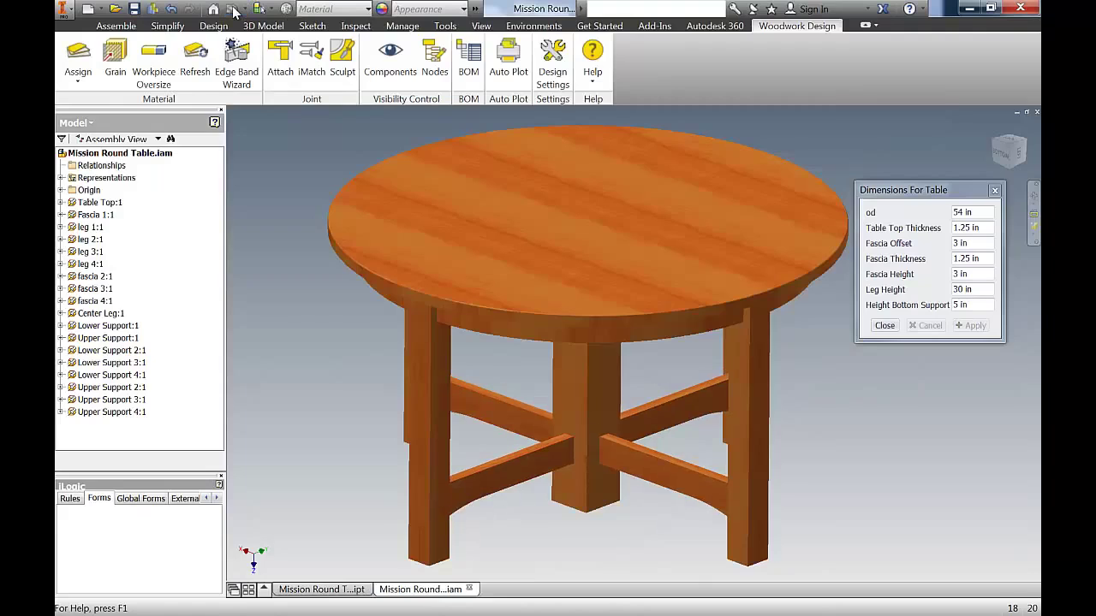
pyautogui.moveTo(450, 458)
pyautogui.mouseDown(button='middle')
pyautogui.moveTo(471, 438)
pyautogui.moveTo(469, 456)
pyautogui.mouseUp(button='middle')
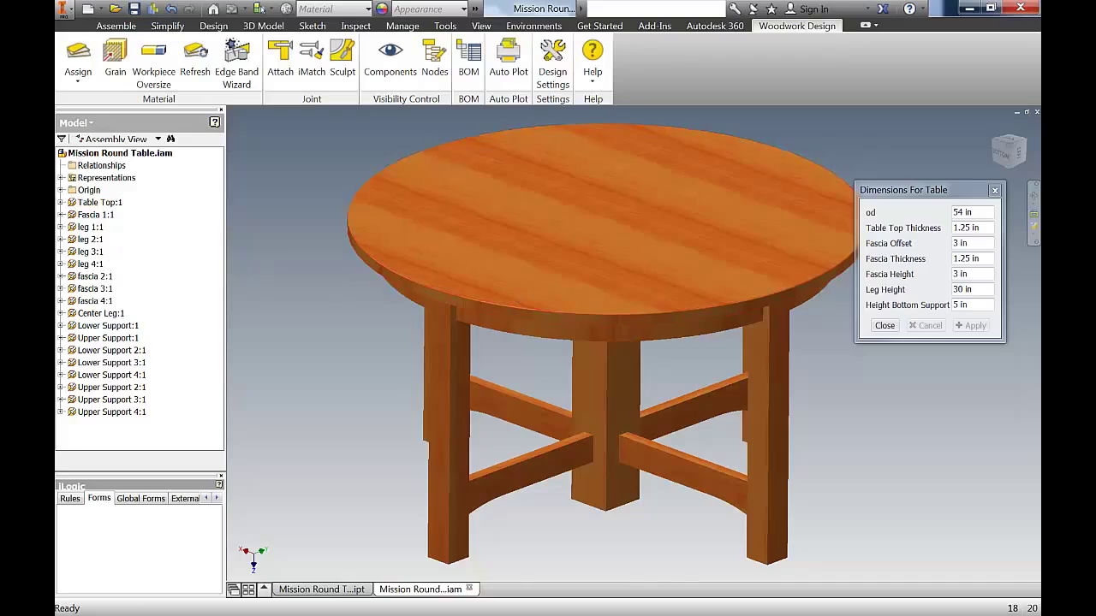
# Switch to Windows Photo Viewer and browse the reference images of mortise and tenon joints, starting with the diagram defining the parts
pyautogui.click(575, 613)
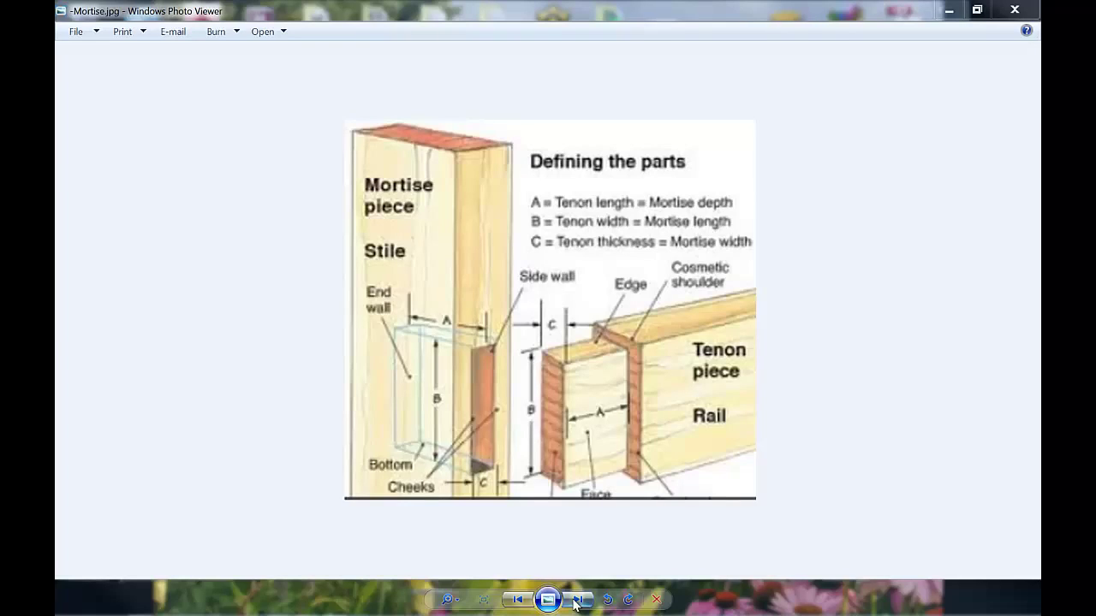
pyautogui.click(577, 599)
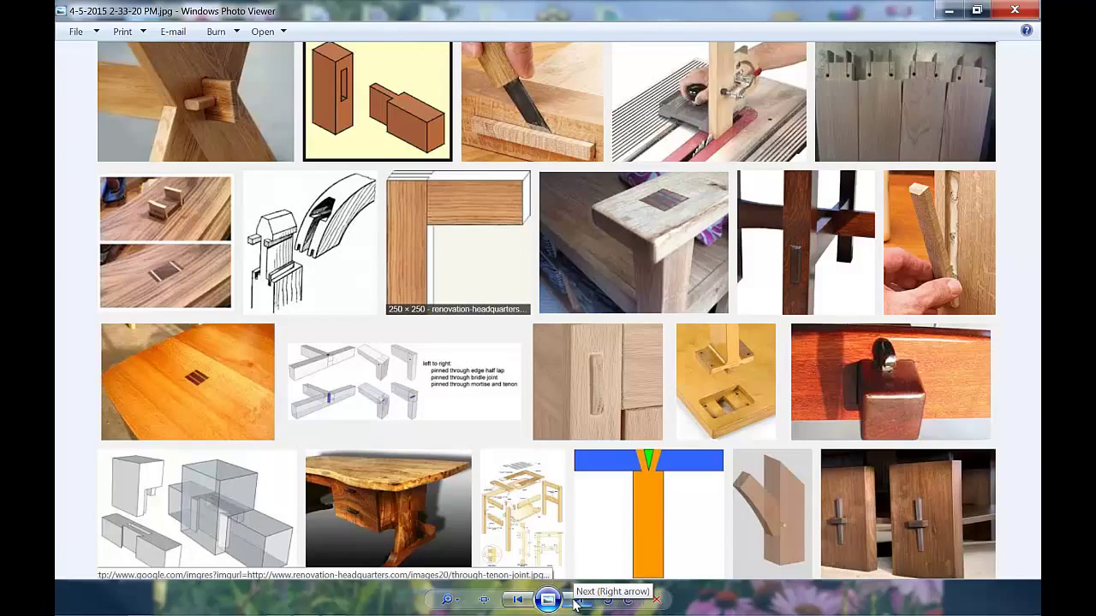
pyautogui.click(577, 600)
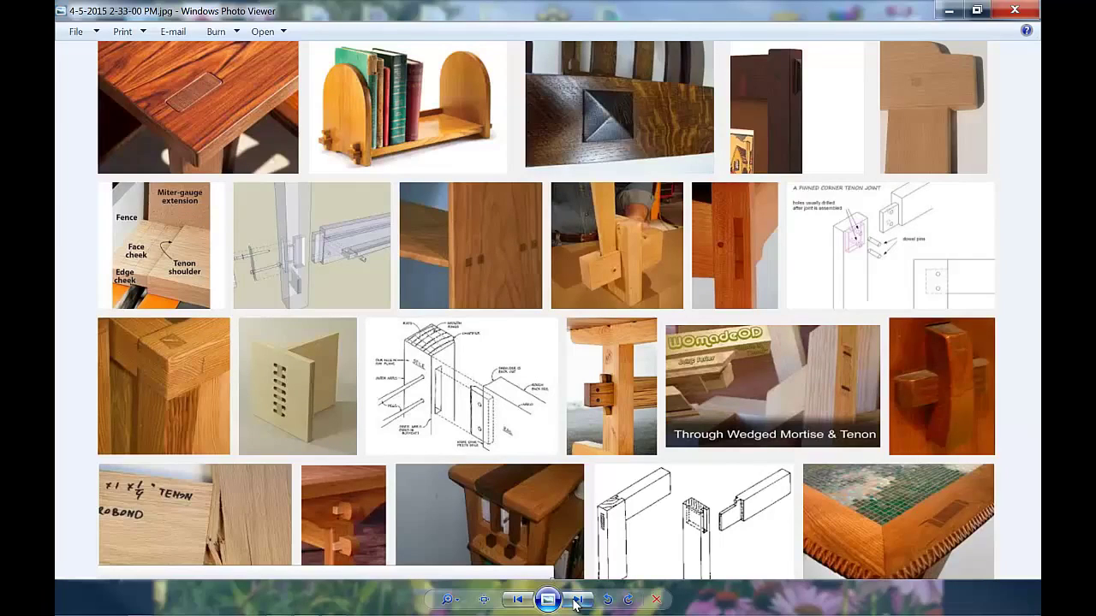
pyautogui.click(577, 599)
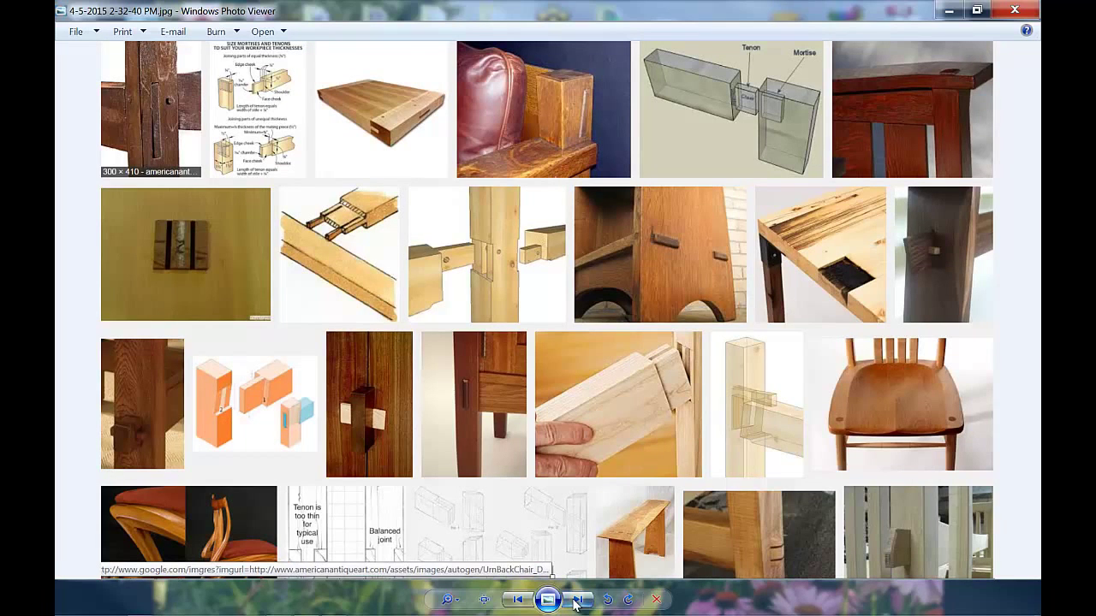
pyautogui.click(576, 599)
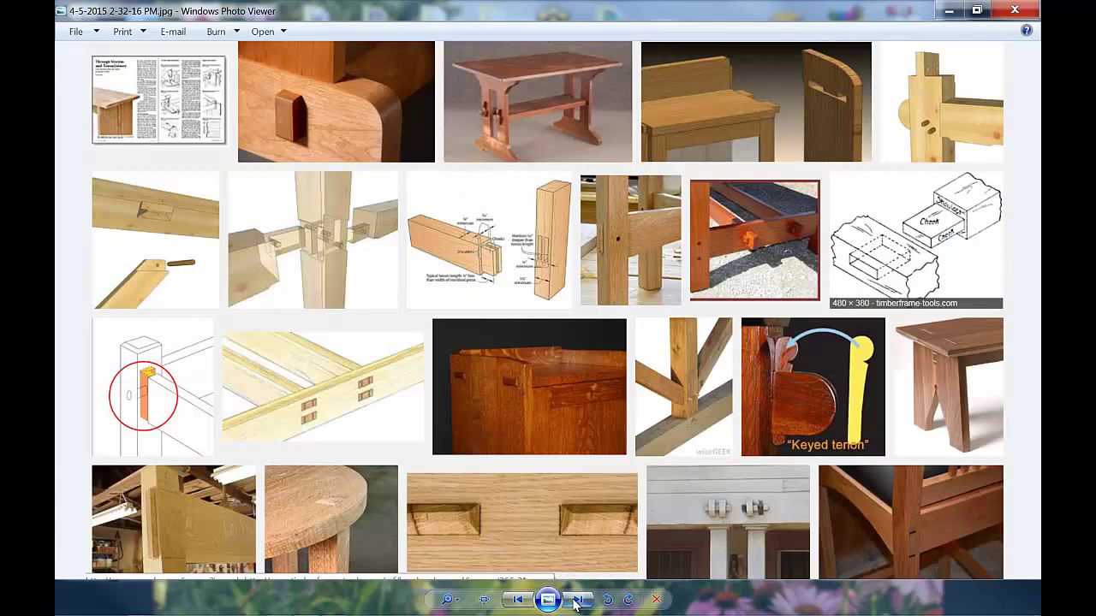
pyautogui.click(577, 599)
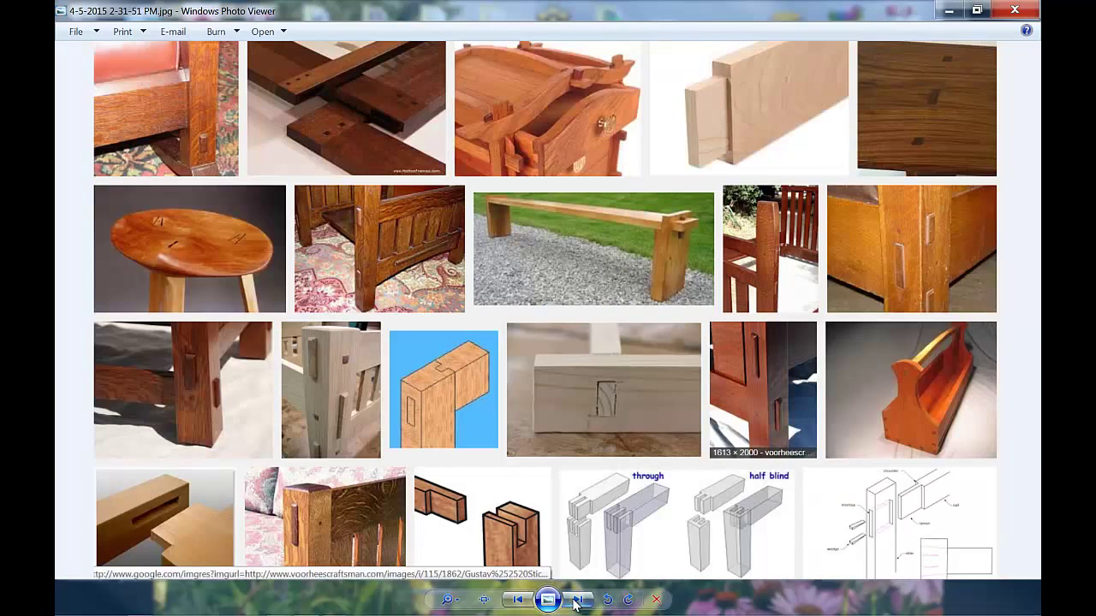
pyautogui.click(577, 599)
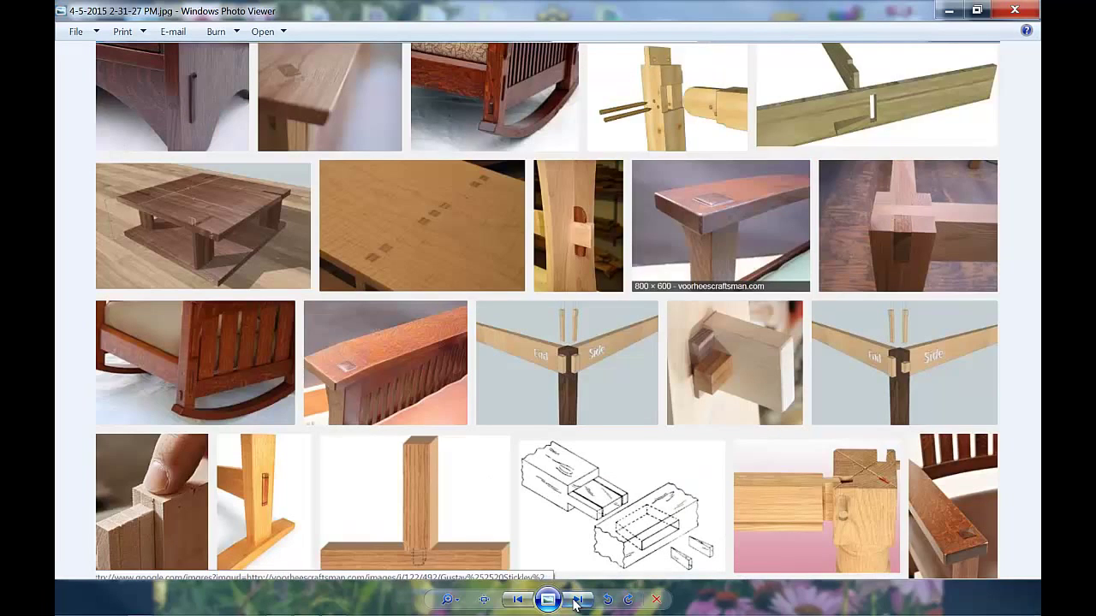
pyautogui.click(577, 599)
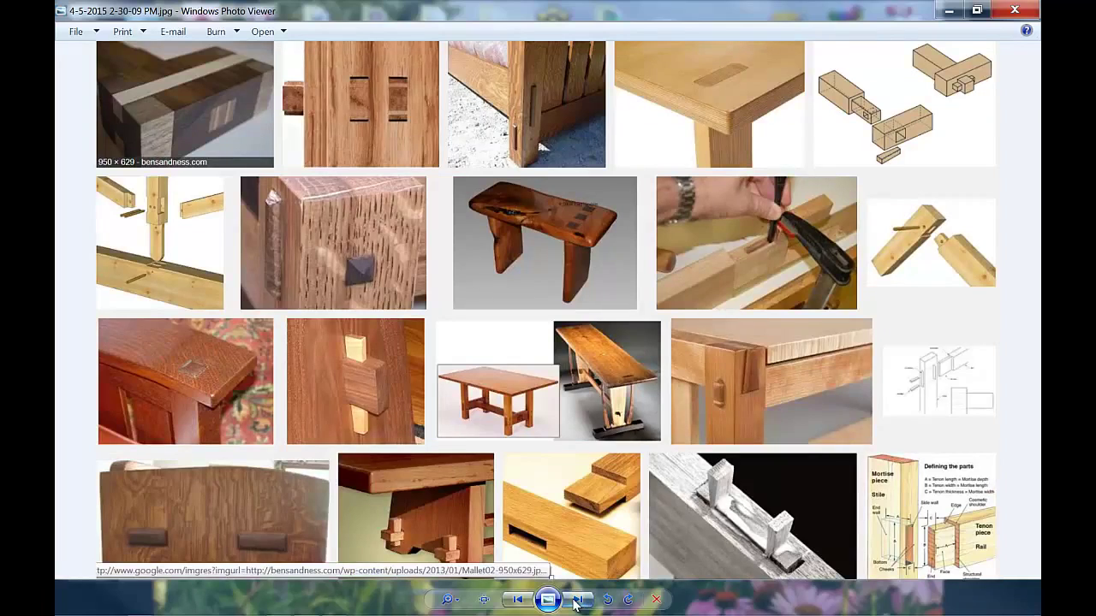
pyautogui.click(577, 600)
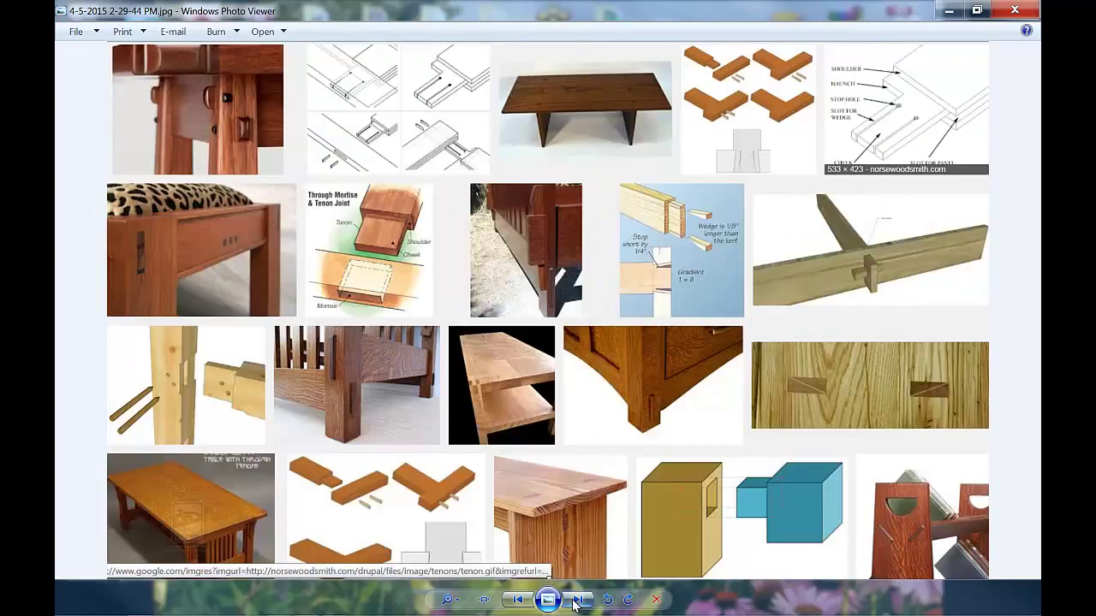
pyautogui.click(577, 599)
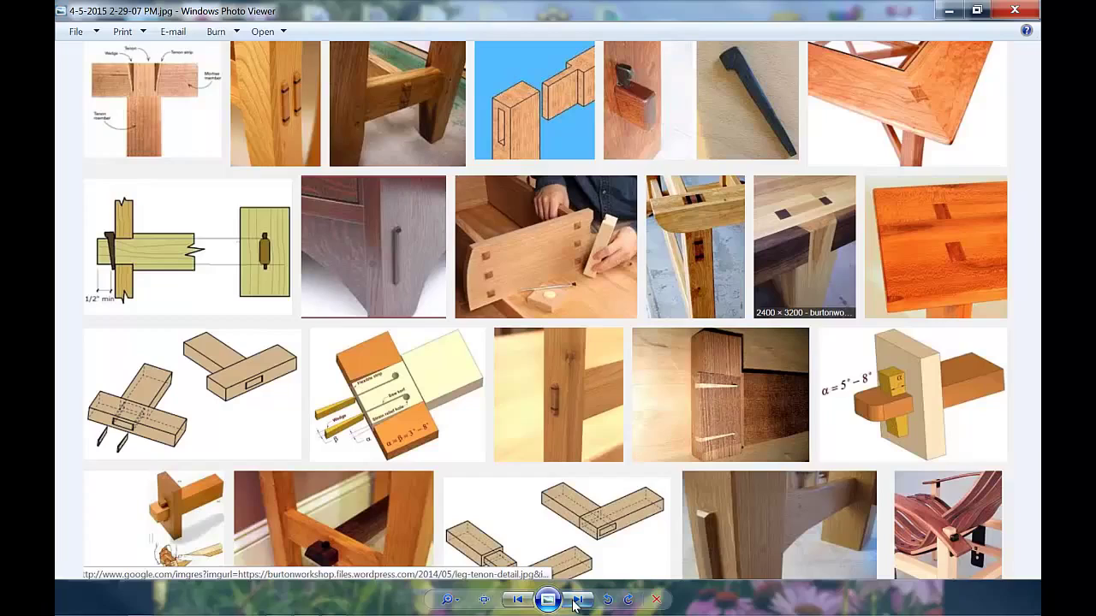
pyautogui.click(577, 599)
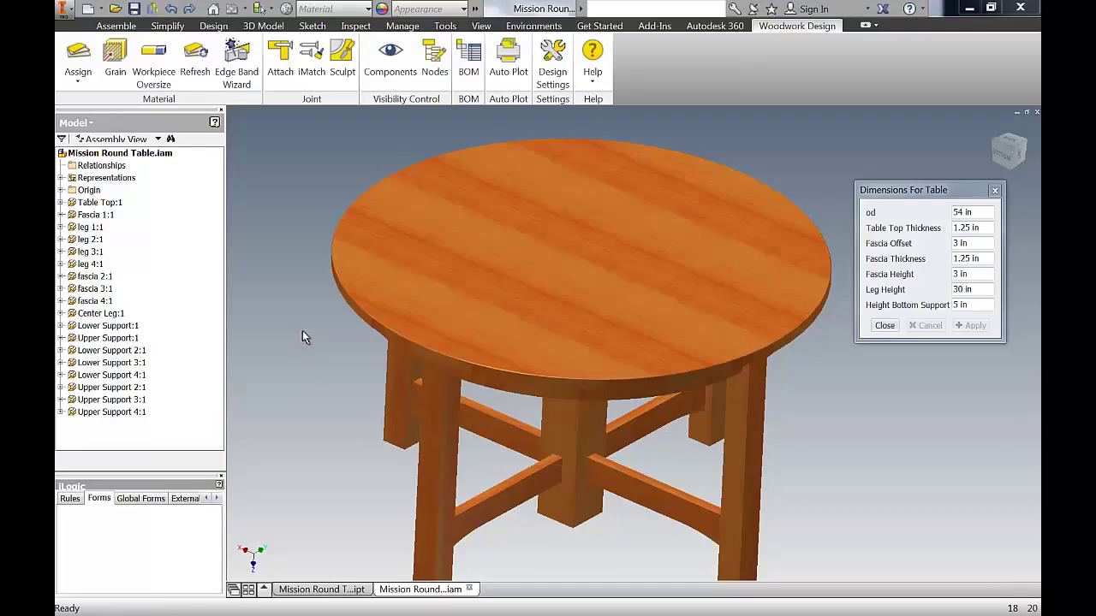
# Close the Dimensions For Table form and turn off the visibility of the table top
pyautogui.press('F2')
pyautogui.moveTo(465, 335); pyautogui.dragTo(616, 276)
pyautogui.press('F4')
pyautogui.moveTo(616, 277); pyautogui.dragTo(582, 257, button='middle')
pyautogui.moveTo(932, 190); pyautogui.dragTo(930, 253)
pyautogui.click(992, 254)
pyautogui.rightClick(744, 248)
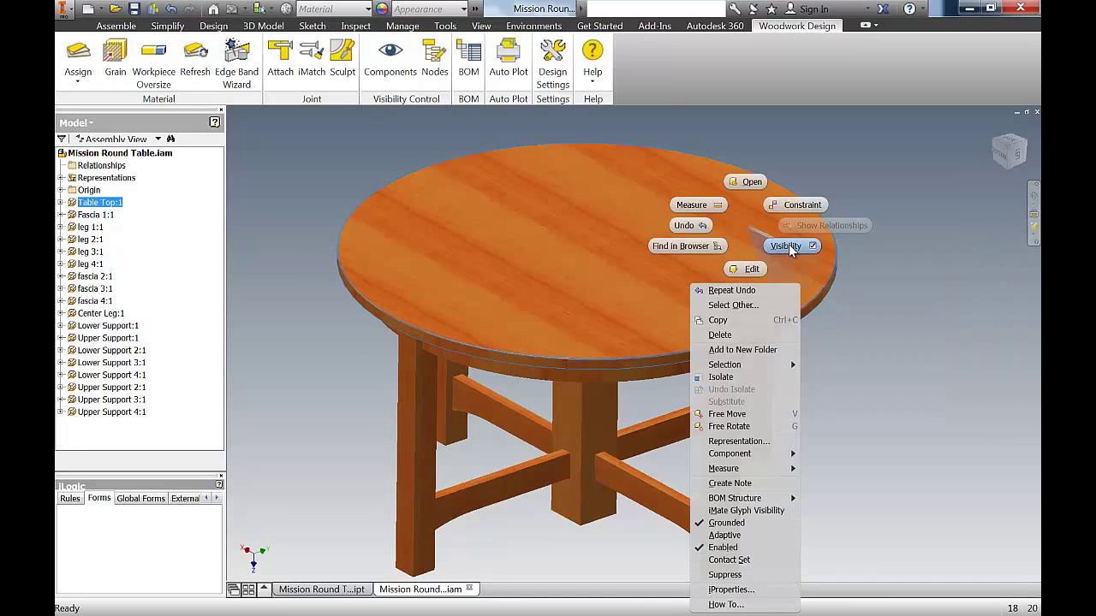
pyautogui.click(789, 246)
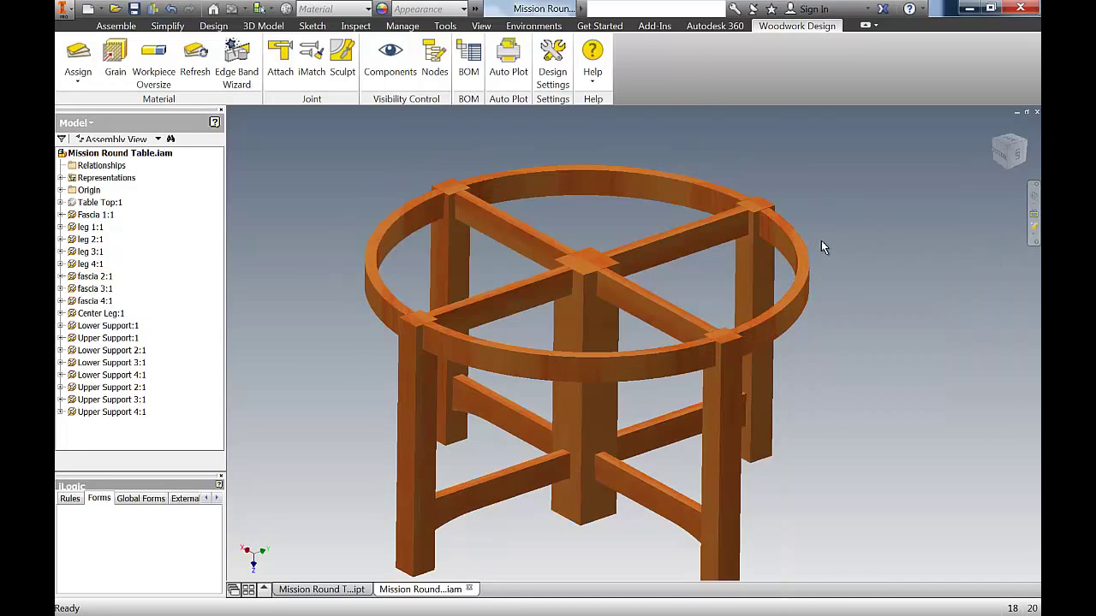
# Try hiding the Upper Support 4:1 beam, and undo that visibility change
pyautogui.scroll(3, 448, 184)
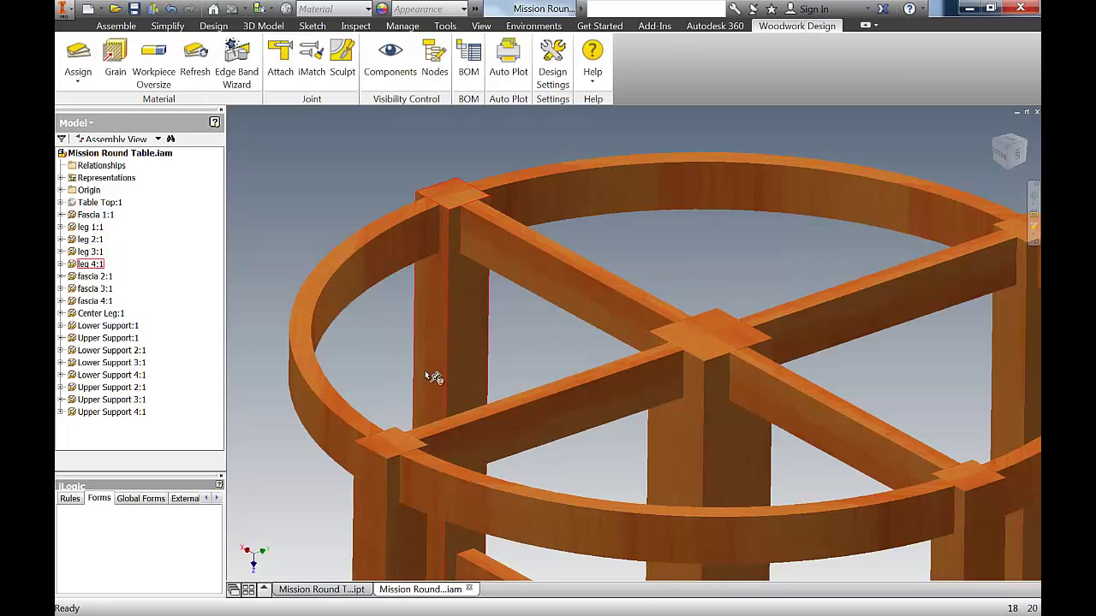
pyautogui.keyDown('shift'); pyautogui.moveTo(707, 345); pyautogui.dragTo(517, 369, button='middle'); pyautogui.keyUp('shift')
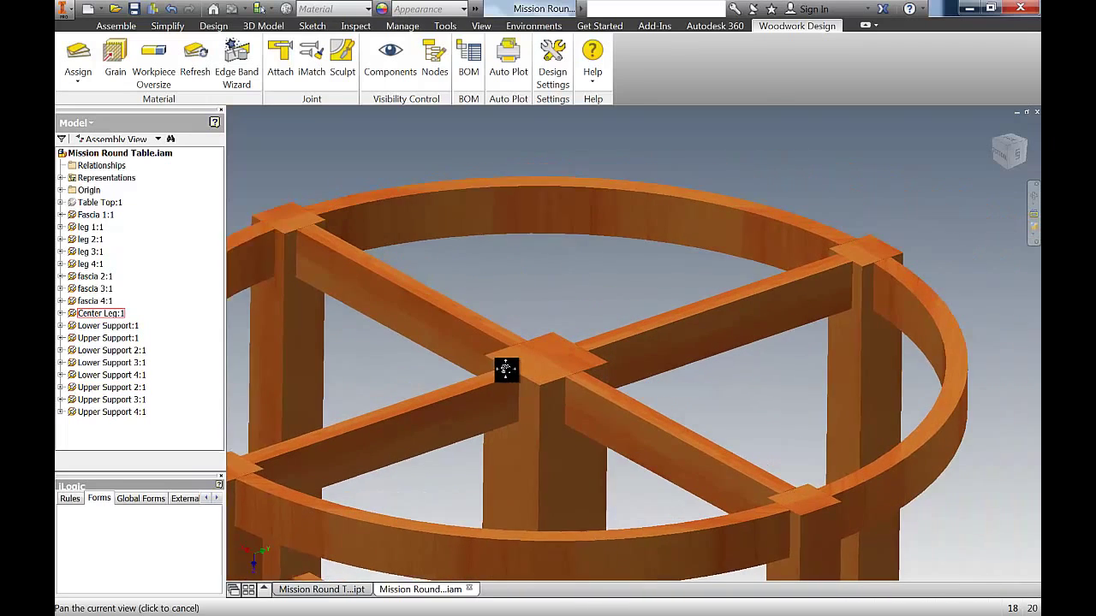
pyautogui.click(663, 345)
pyautogui.rightClick(658, 336)
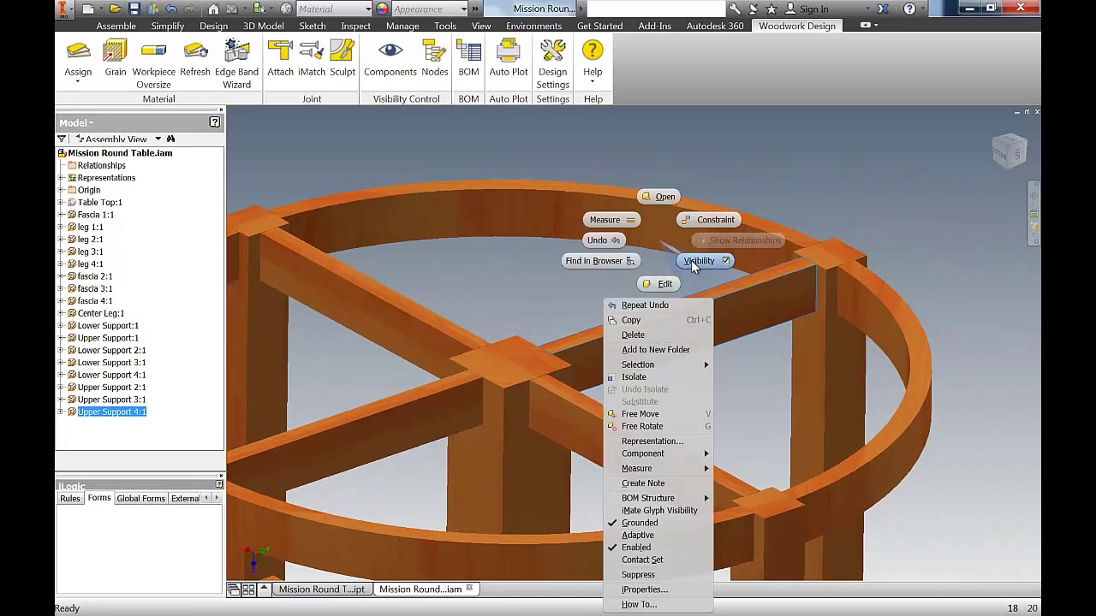
pyautogui.click(692, 260)
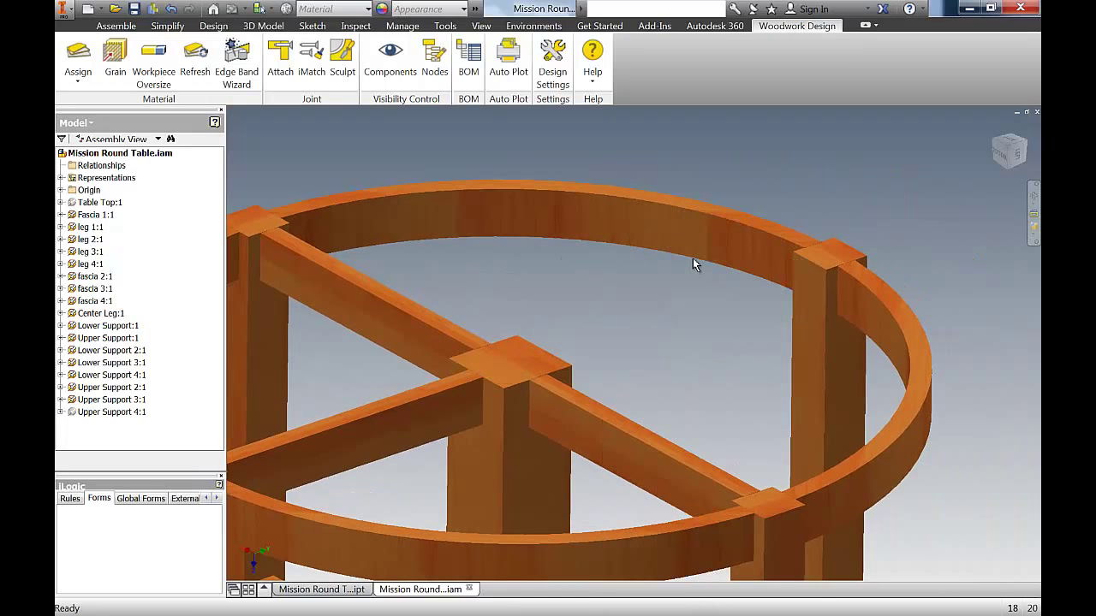
pyautogui.hotkey('ctrl', 'z')
# Try hiding the fascia 2:1 segment, and undo that visibility change
pyautogui.scroll(-3, 765, 296)
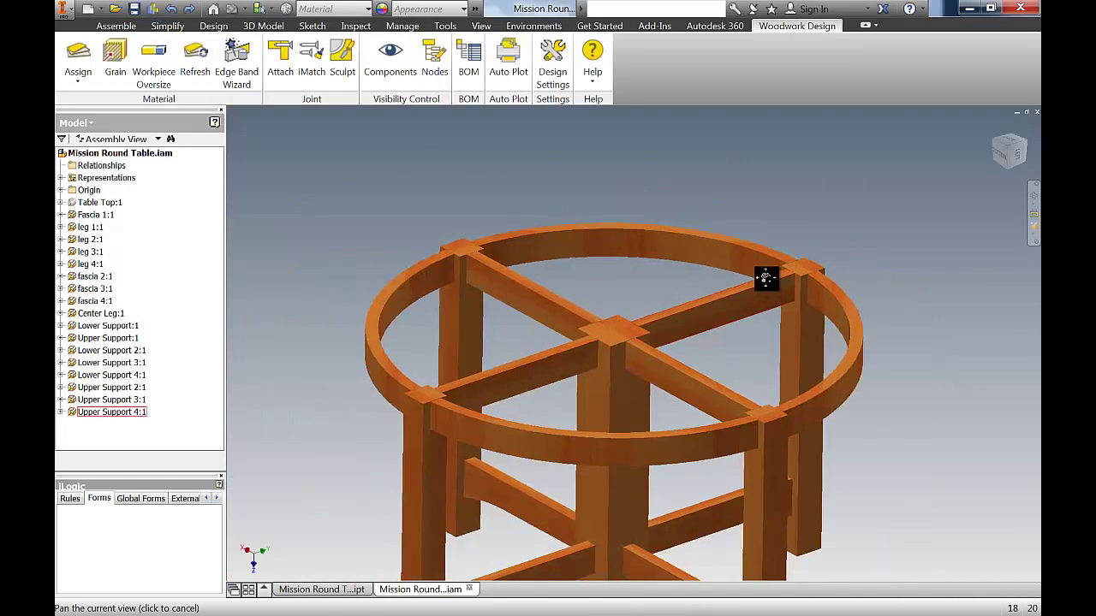
pyautogui.moveTo(765, 282); pyautogui.dragTo(764, 246, button='middle')
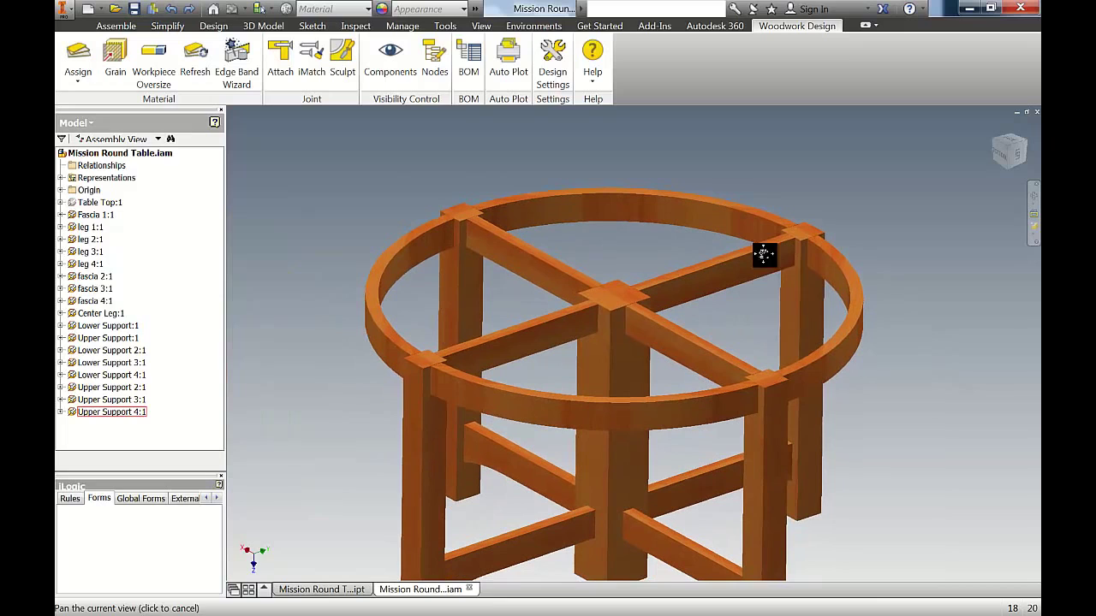
pyautogui.rightClick(804, 375)
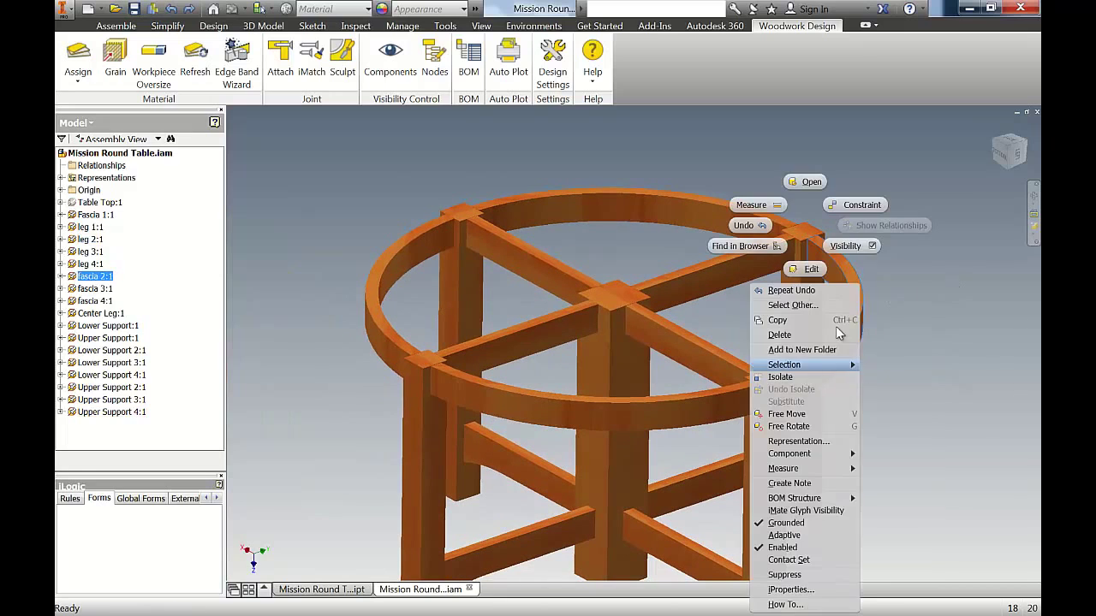
pyautogui.click(859, 251)
pyautogui.hotkey('ctrl', 'z')
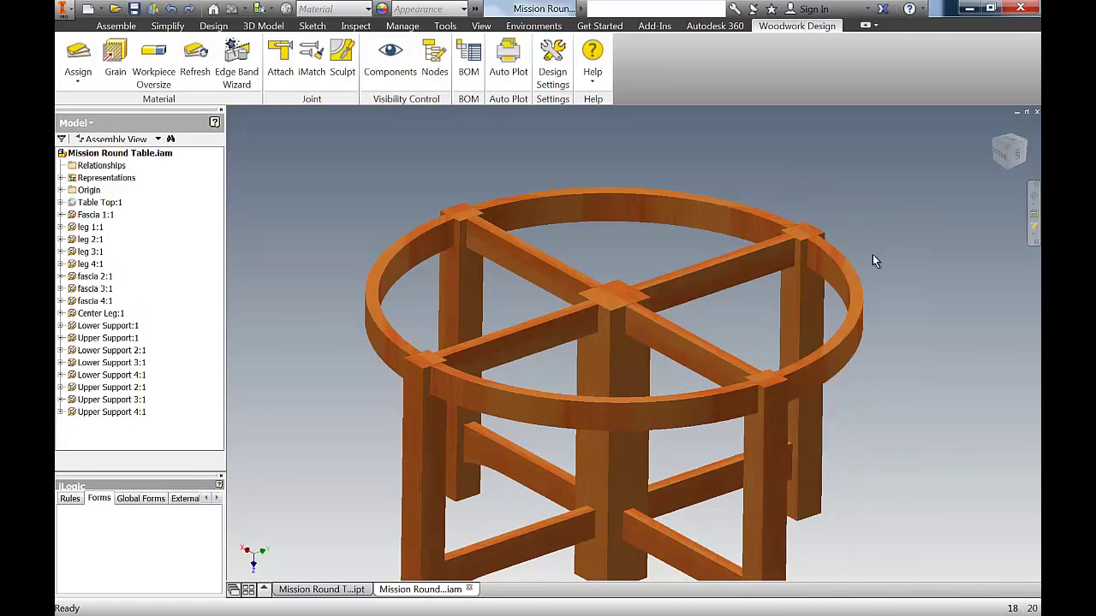
# Place one instance of DoveTail - Running.ipt from the Joinery folder in the open space beside the center leg and an upper support
pyautogui.keyDown('shift'); pyautogui.moveTo(872, 254); pyautogui.dragTo(673, 237, button='middle'); pyautogui.keyUp('shift')
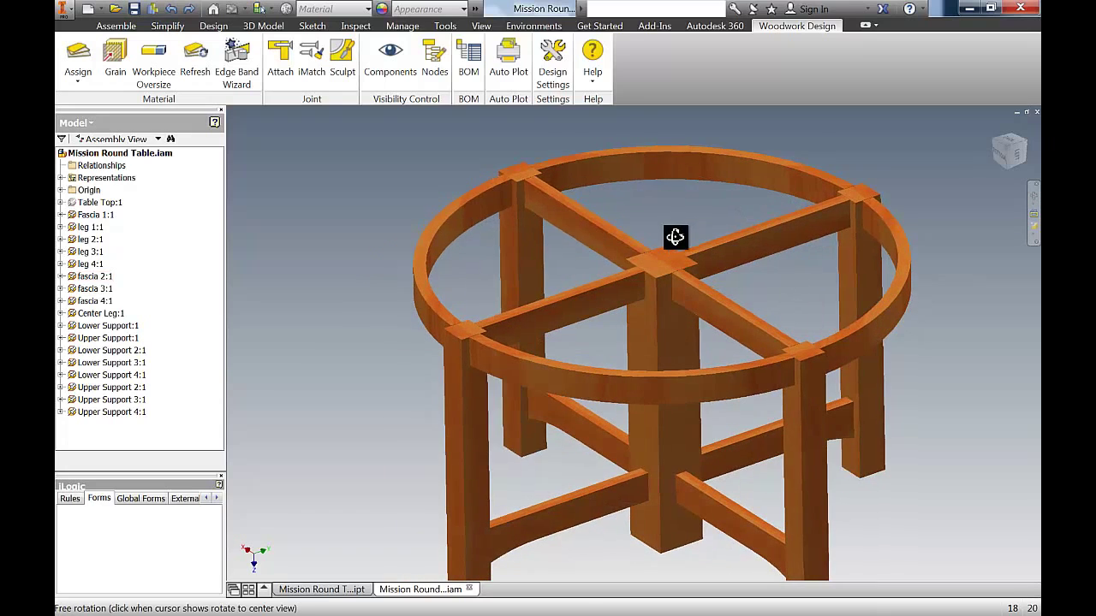
pyautogui.click(116, 26)
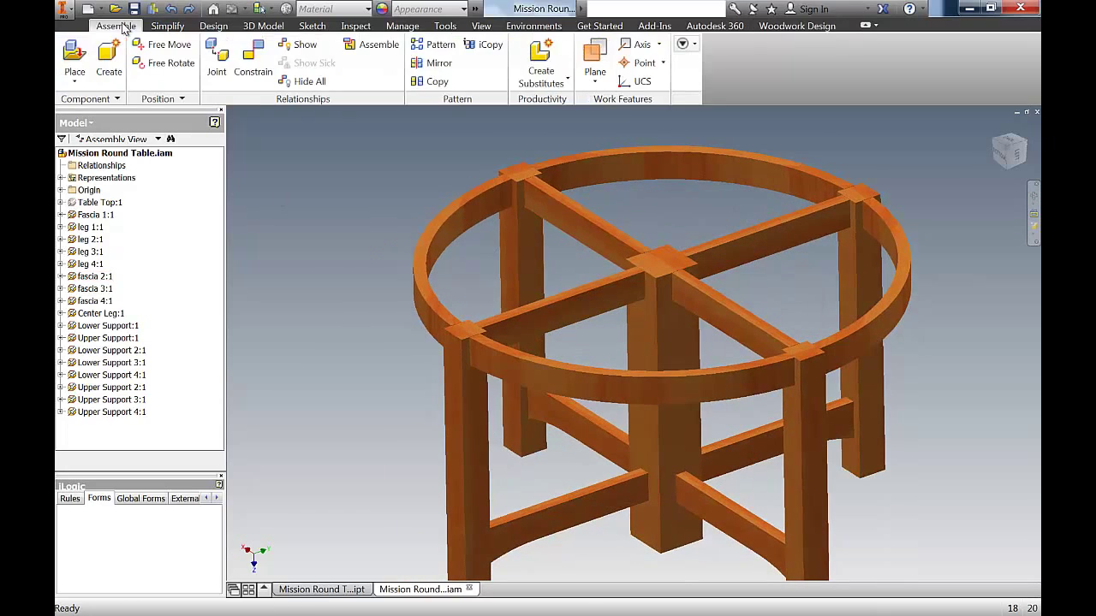
pyautogui.click(75, 53)
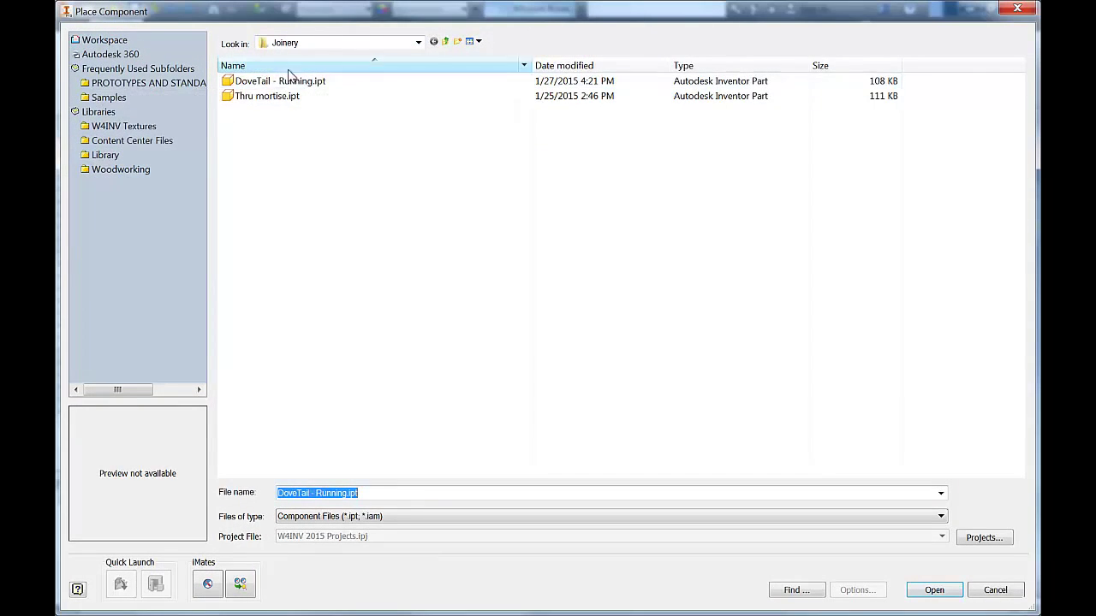
pyautogui.doubleClick(279, 85)
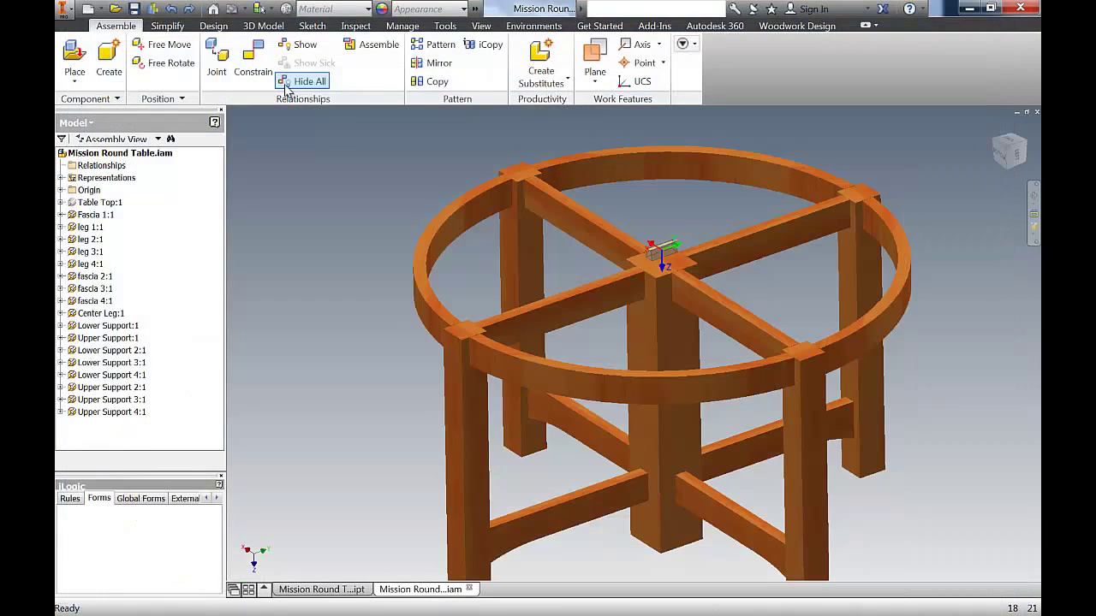
pyautogui.moveTo(366, 268); pyautogui.dragTo(387, 254, button='middle')
pyautogui.scroll(-6, 389, 257)
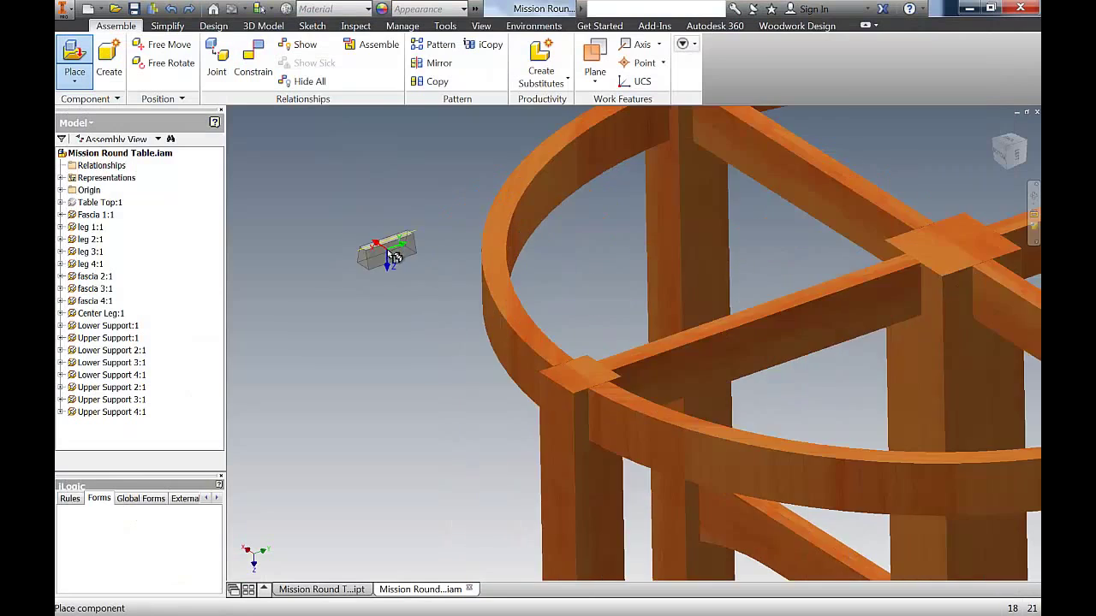
pyautogui.moveTo(663, 286); pyautogui.dragTo(247, 267, button='middle')
pyautogui.scroll(3, 360, 289)
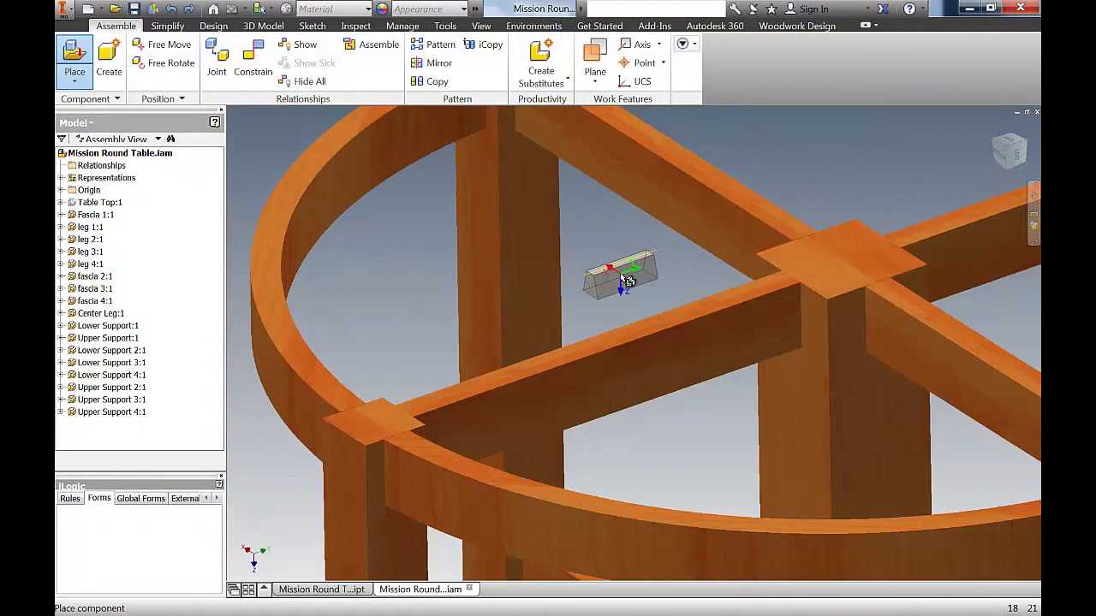
pyautogui.click(630, 279)
pyautogui.rightClick(586, 224)
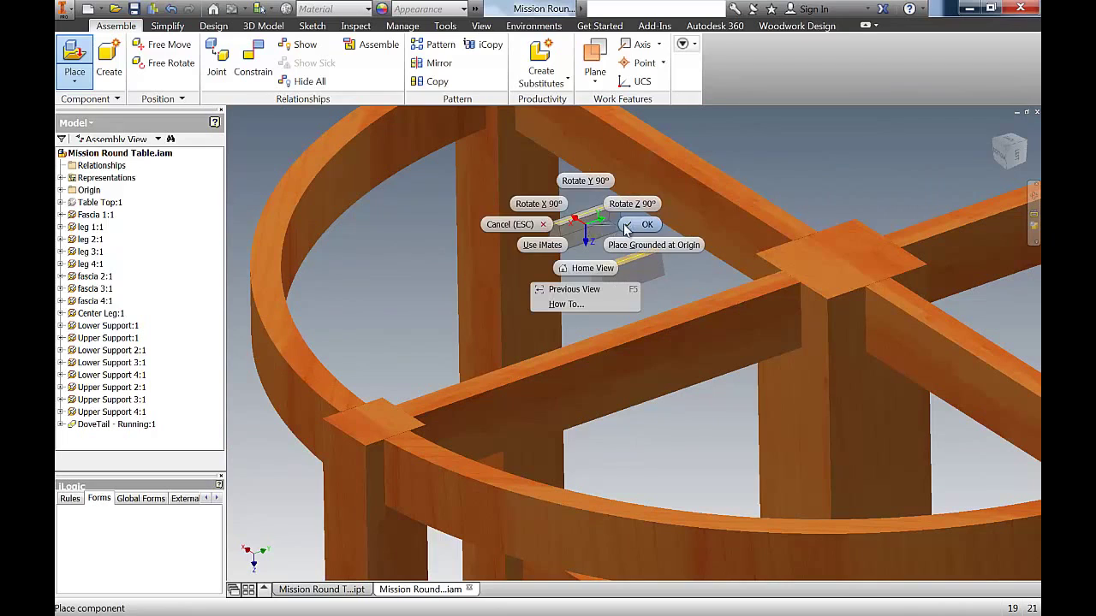
pyautogui.click(638, 225)
# Free-rotate the loose dovetail component so that its trapezoidal end faces the center leg
pyautogui.click(164, 69)
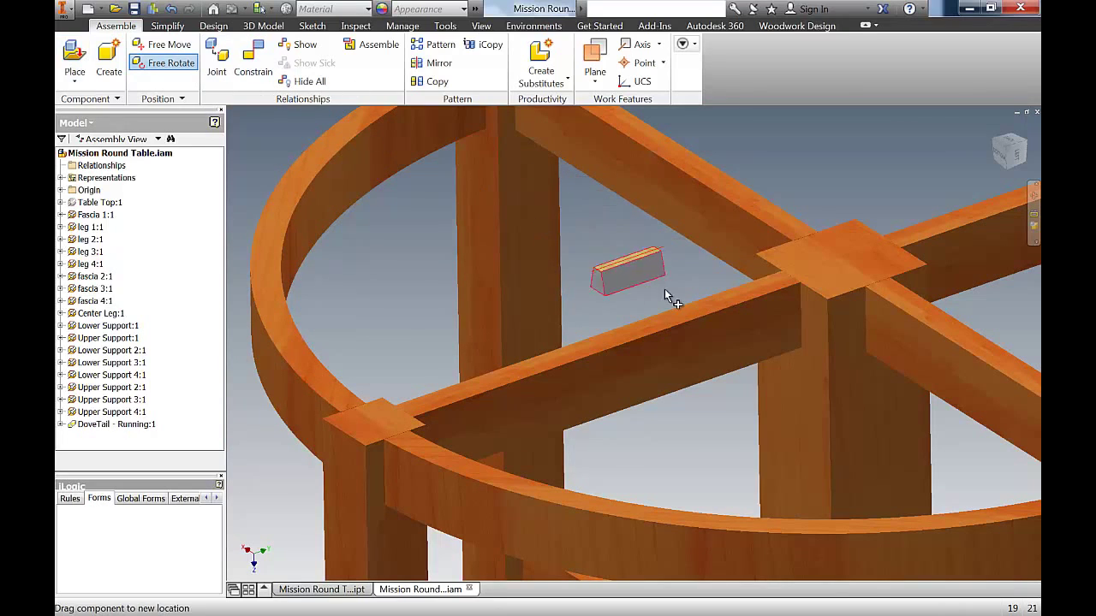
pyautogui.moveTo(631, 271); pyautogui.dragTo(600, 312)
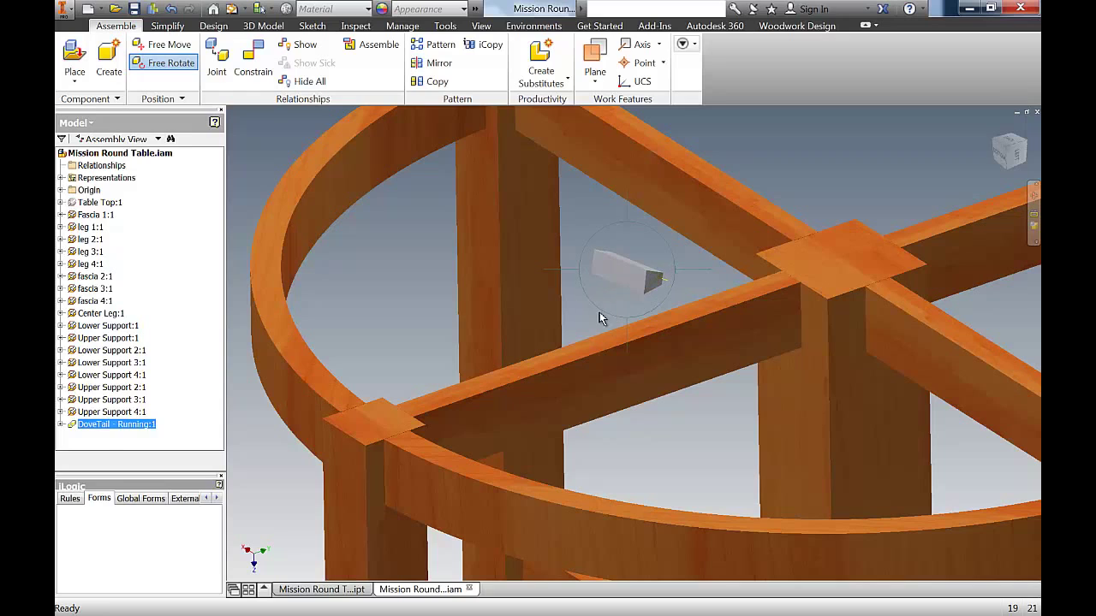
pyautogui.press('Escape')
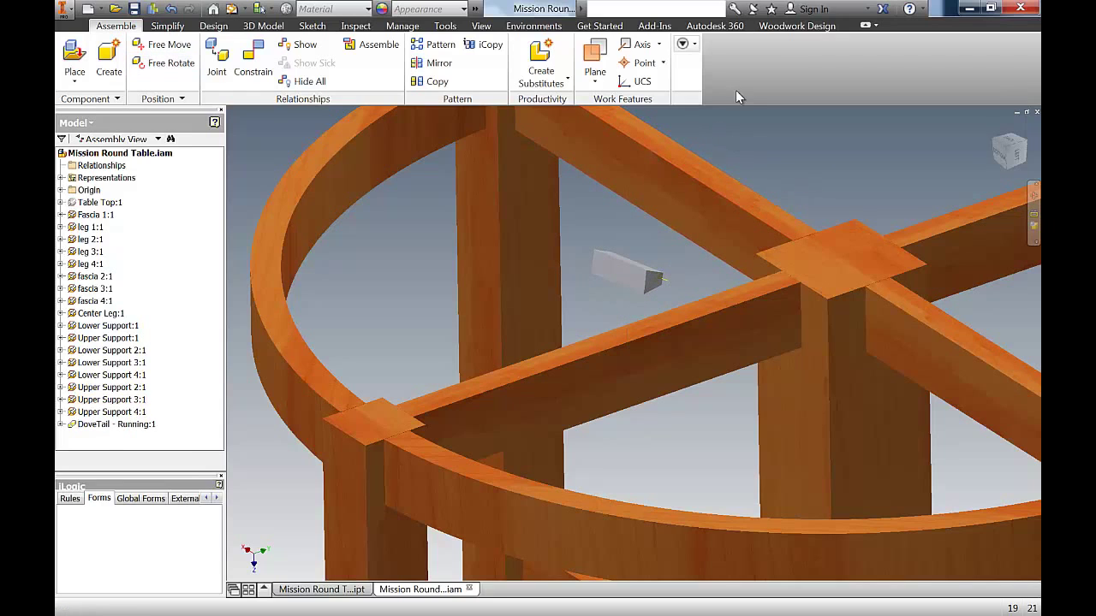
# Start Attach on the loose dovetail, matching Select Cut Face to the center leg's side and Select Top Of Joint / Cut Face to the adjoining upper support's top
pyautogui.click(797, 26)
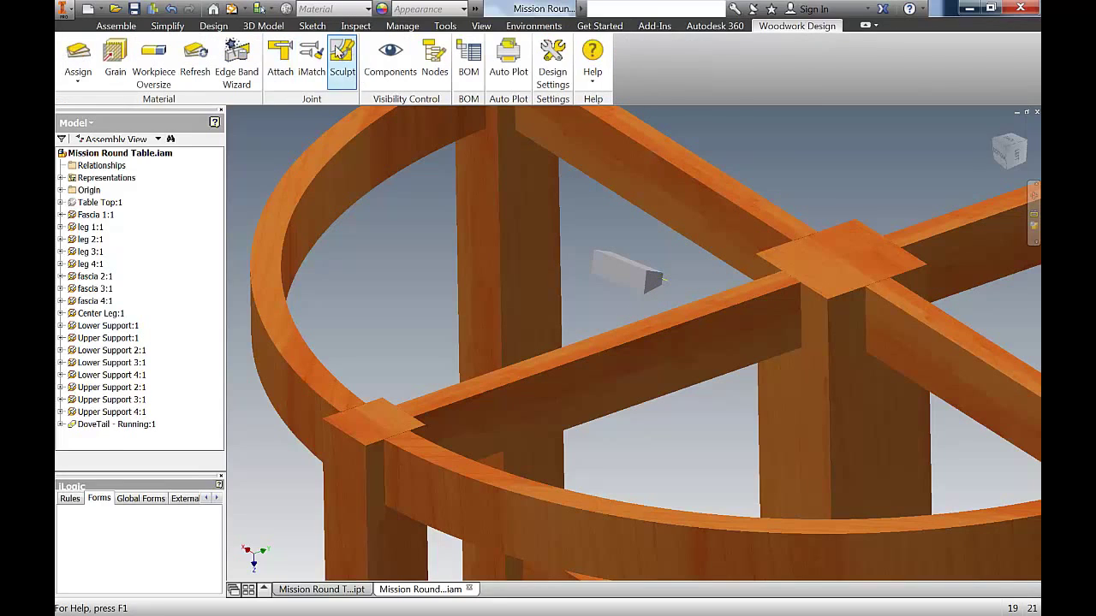
pyautogui.click(280, 64)
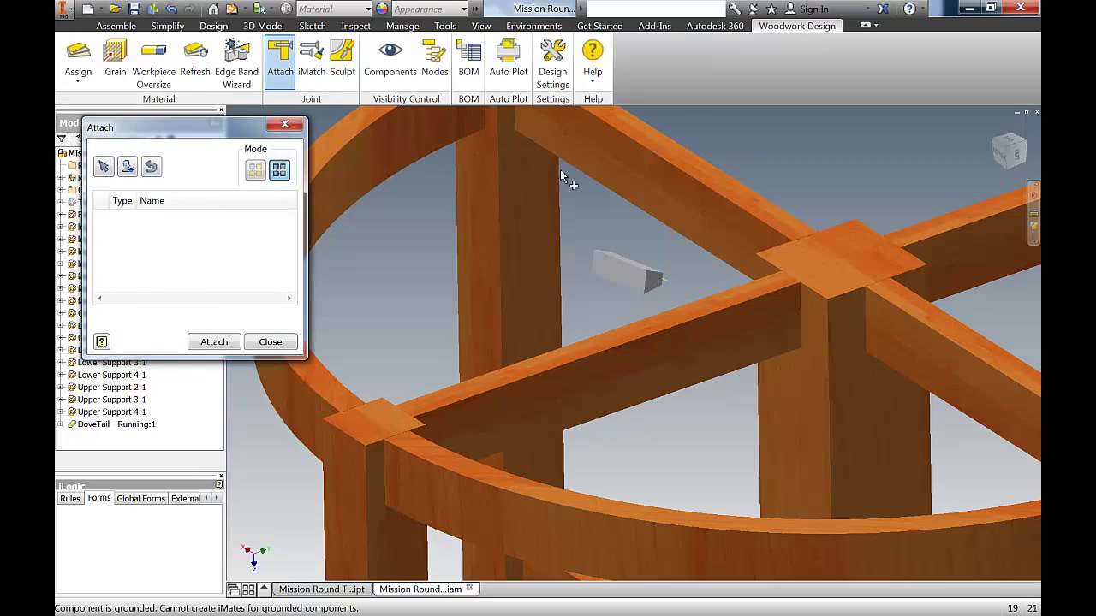
pyautogui.click(623, 268)
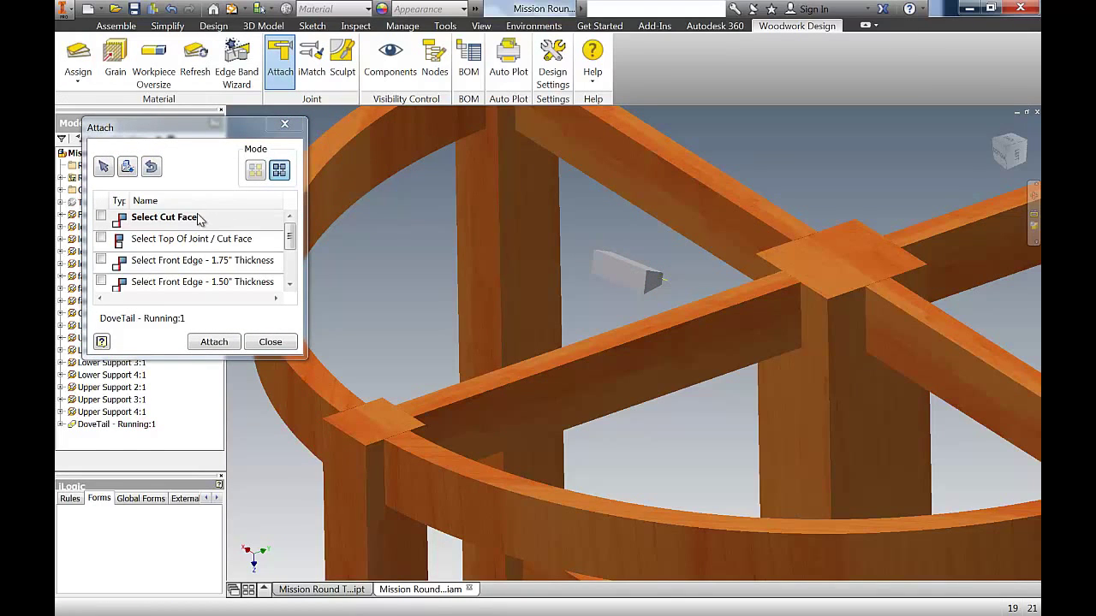
pyautogui.click(795, 391)
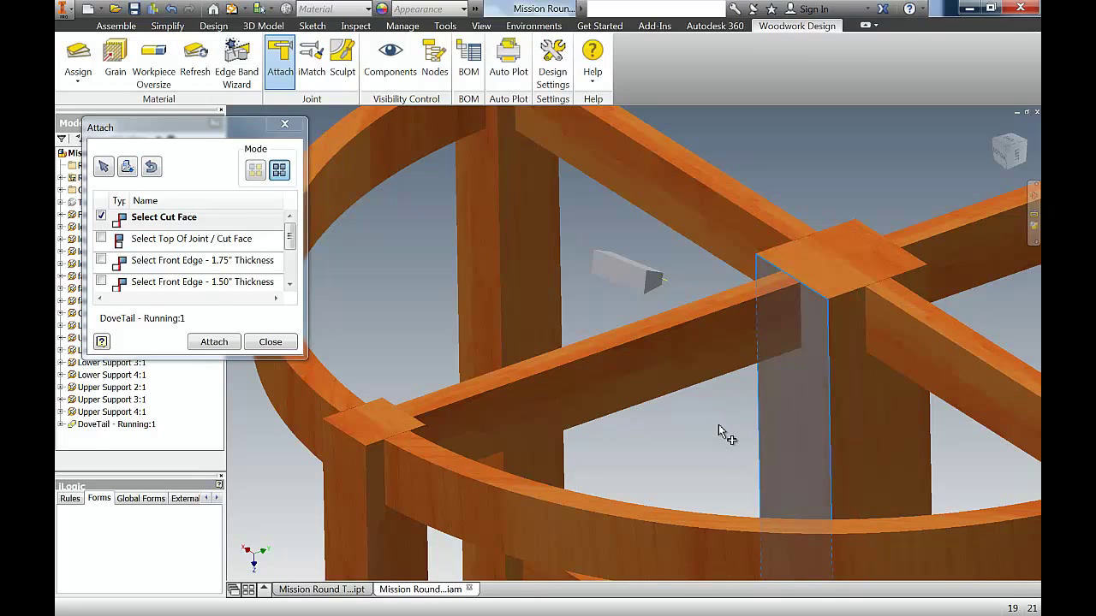
pyautogui.click(180, 245)
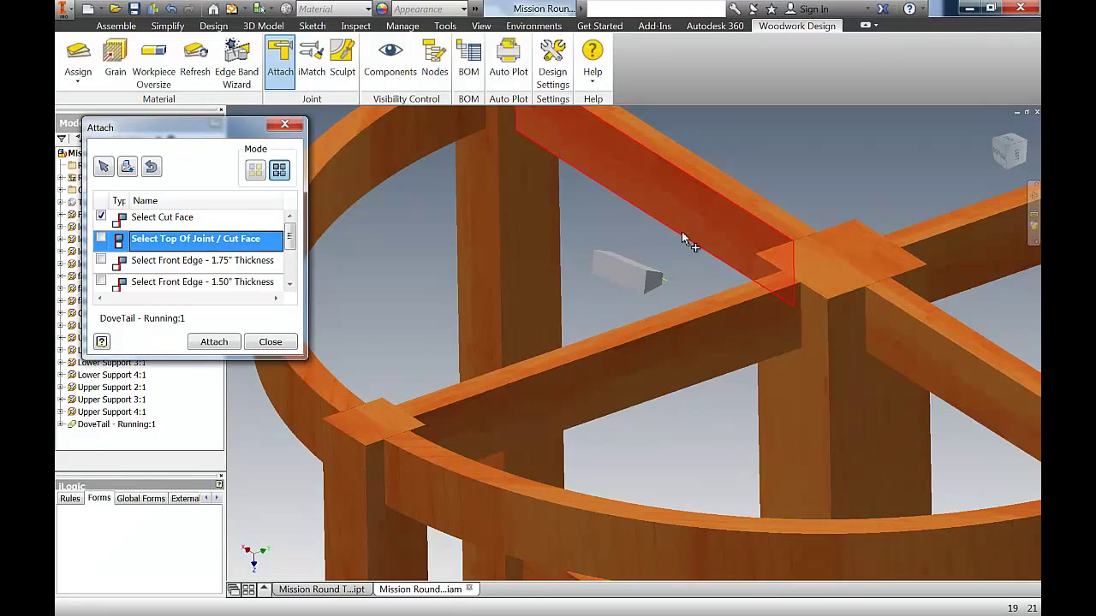
pyautogui.click(738, 295)
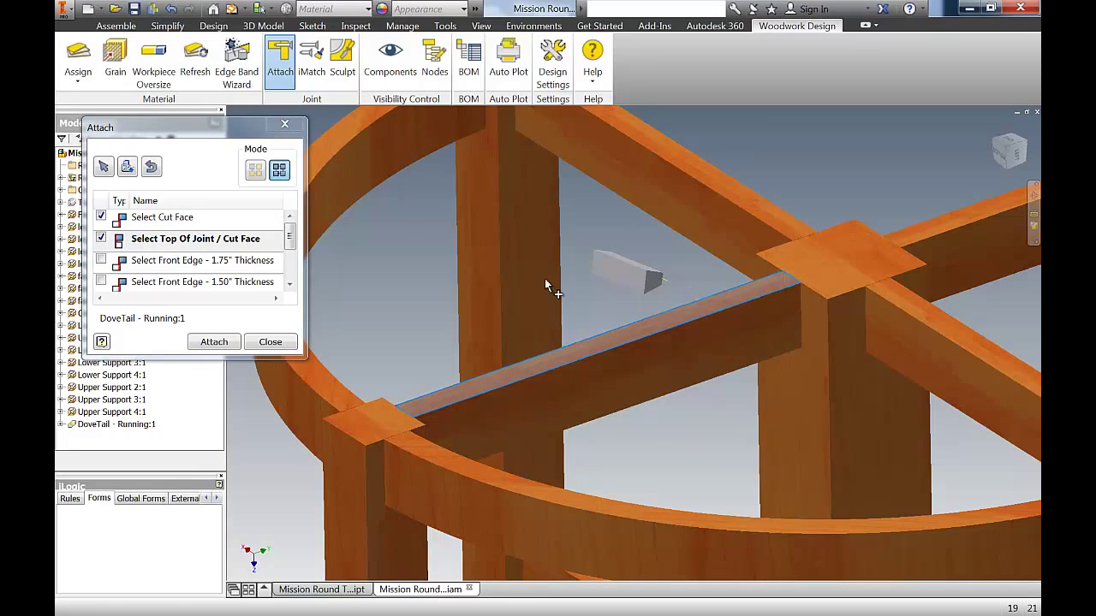
# Match *Select Front Edge - 1.25" Thickness to the same upper support's side face and attach the dovetail
pyautogui.moveTo(290, 238); pyautogui.dragTo(292, 282)
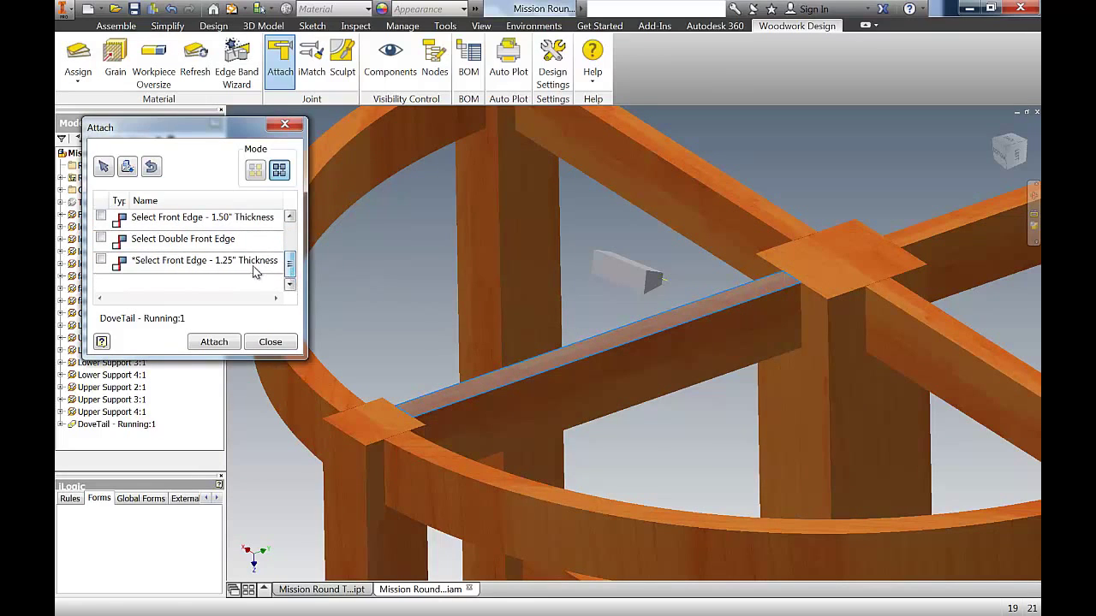
pyautogui.click(255, 269)
pyautogui.click(722, 353)
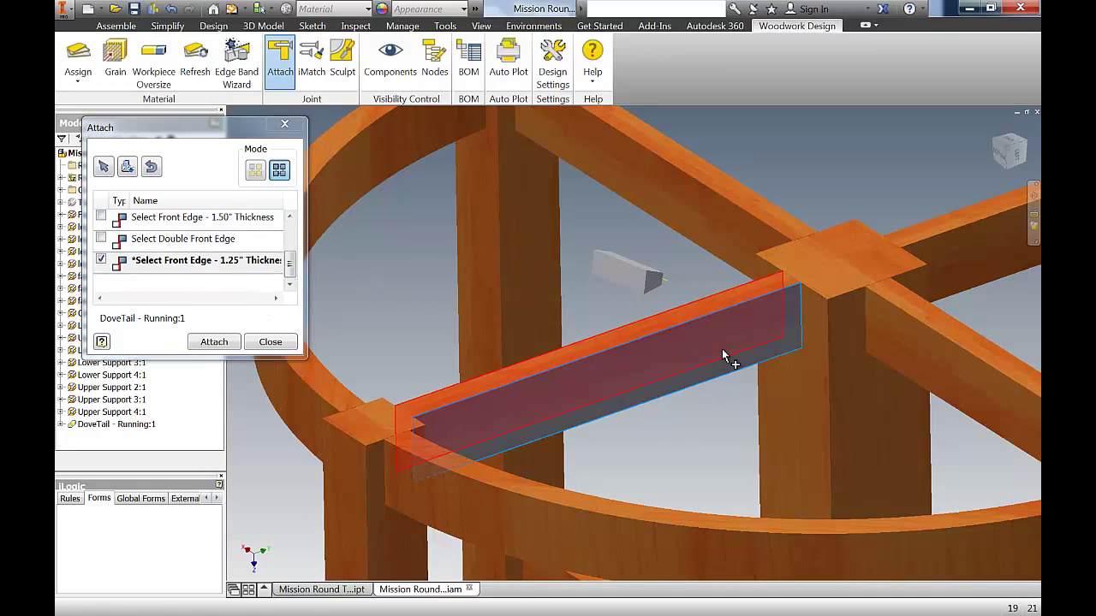
pyautogui.click(225, 341)
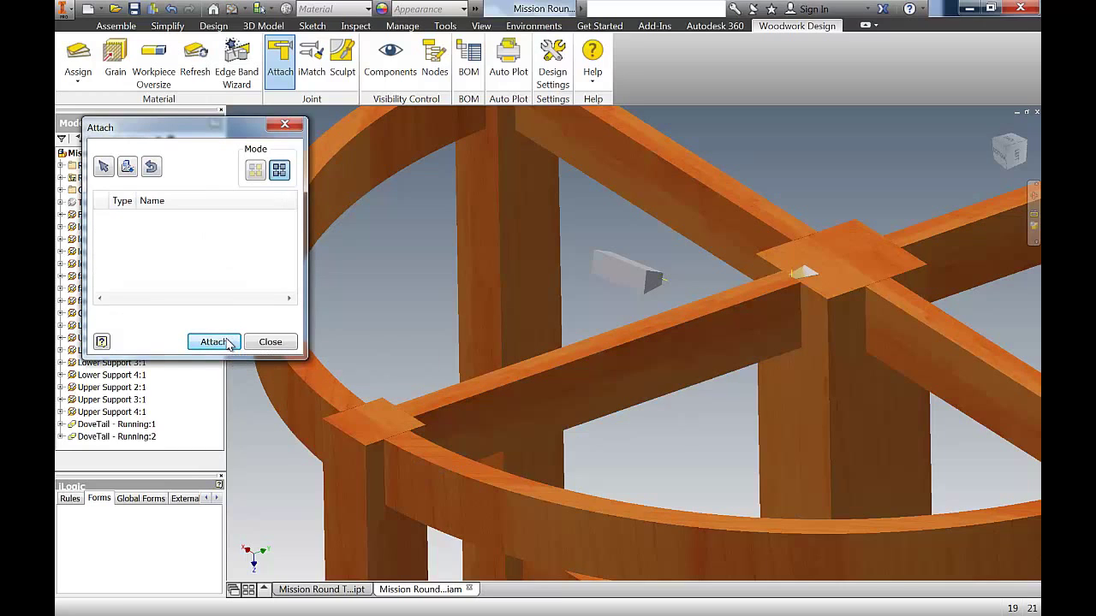
# Choose the loose dovetail for Attach and match Select Cut Face to the outer leg's side face adjoining the fascia
pyautogui.scroll(-5, 777, 257)
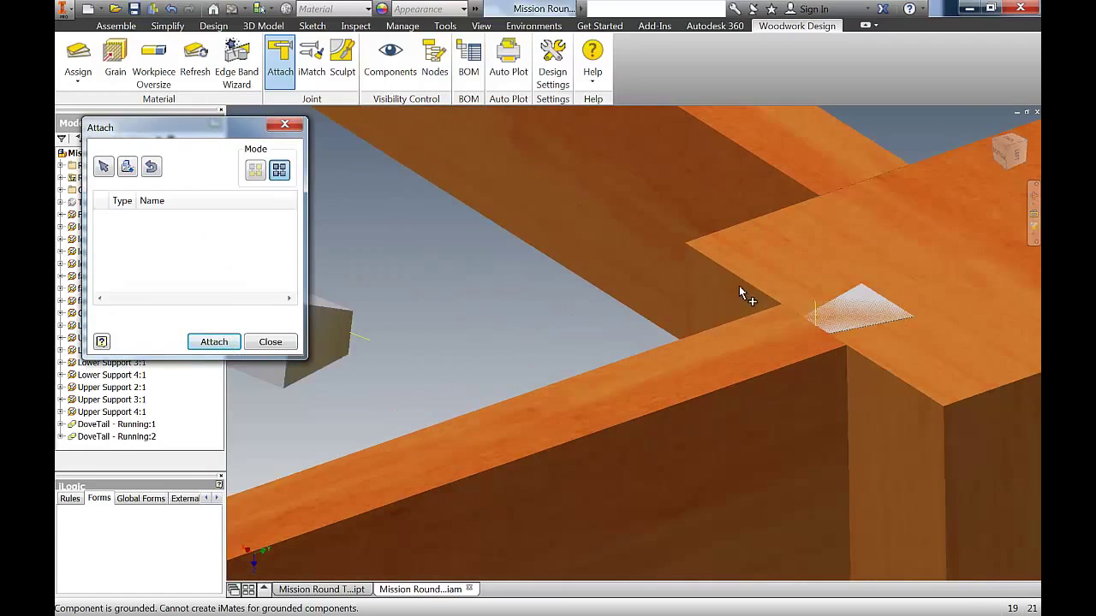
pyautogui.scroll(-2, 643, 291)
pyautogui.moveTo(648, 299); pyautogui.dragTo(397, 320, button='middle')
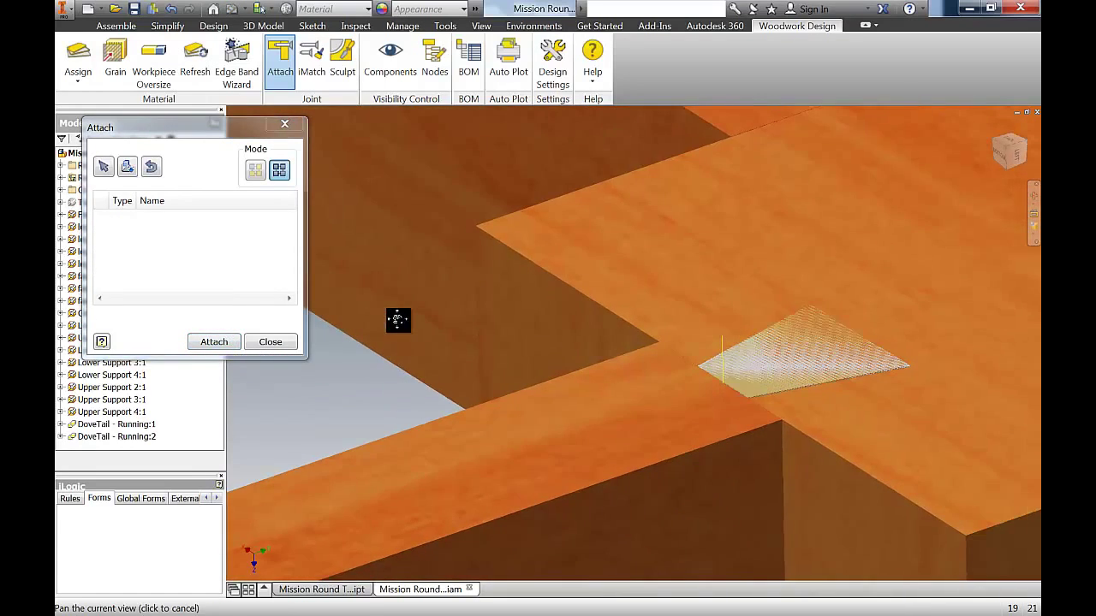
pyautogui.scroll(8, 403, 310)
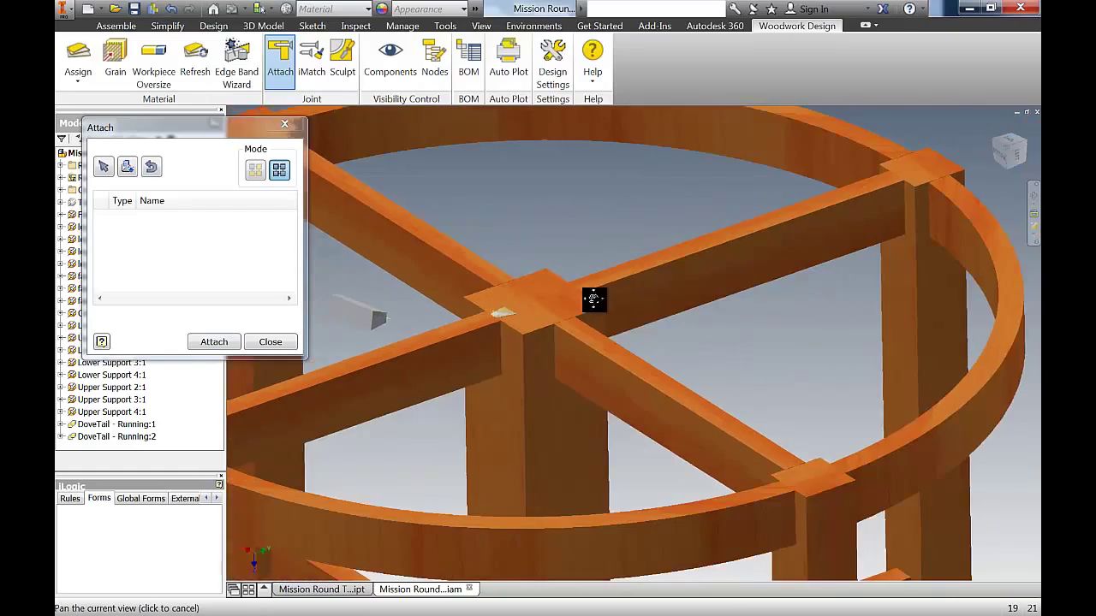
pyautogui.moveTo(591, 299); pyautogui.dragTo(756, 282, button='middle')
pyautogui.keyDown('shift'); pyautogui.moveTo(673, 282); pyautogui.dragTo(713, 261, button='middle'); pyautogui.keyUp('shift')
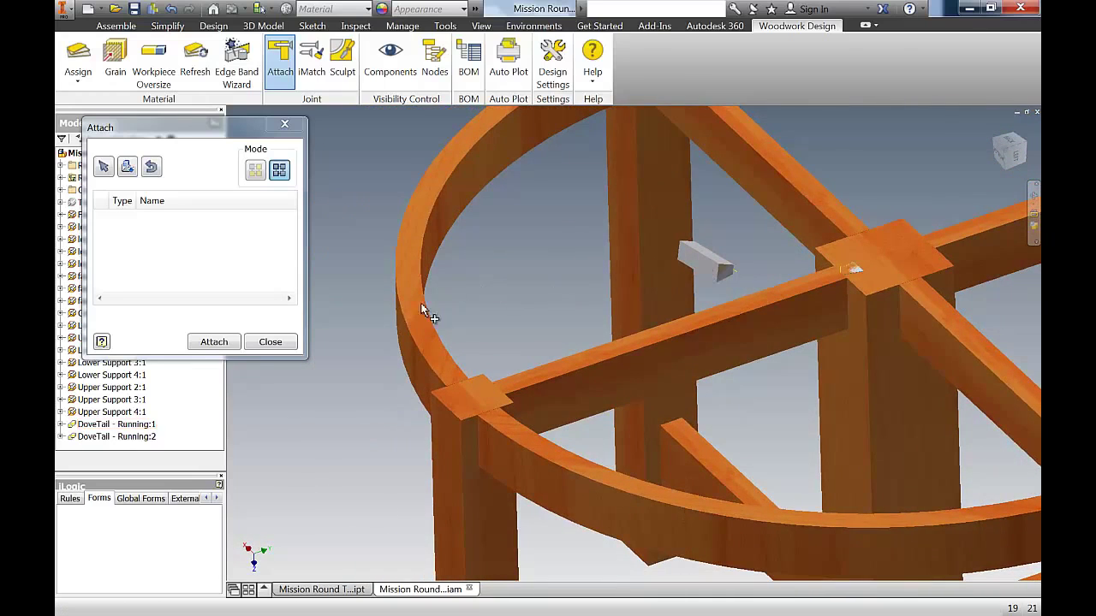
pyautogui.click(706, 260)
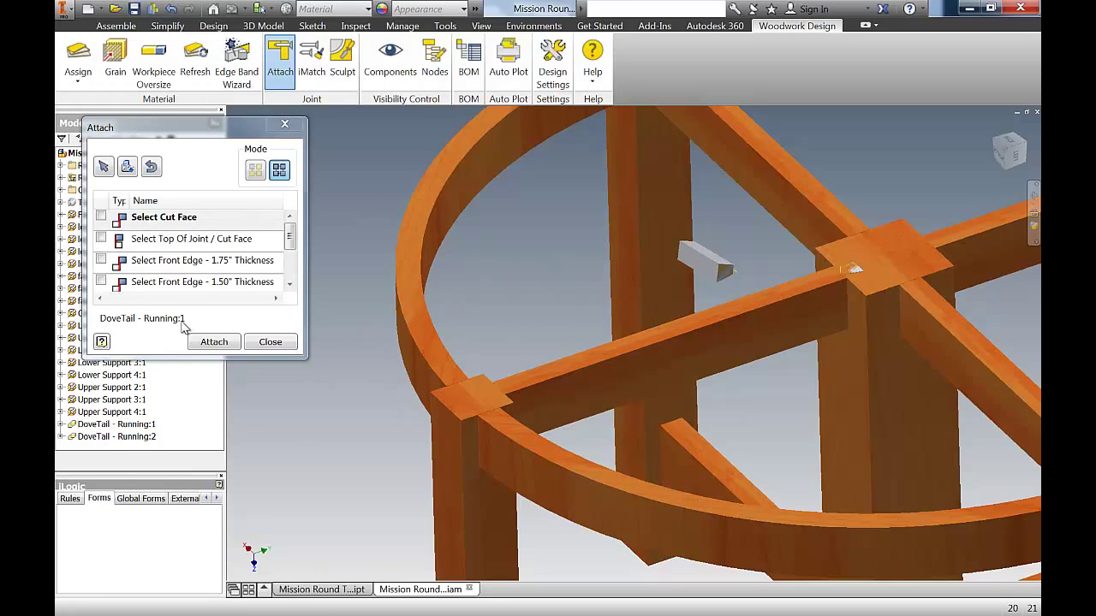
pyautogui.moveTo(268, 437); pyautogui.dragTo(269, 415, button='middle')
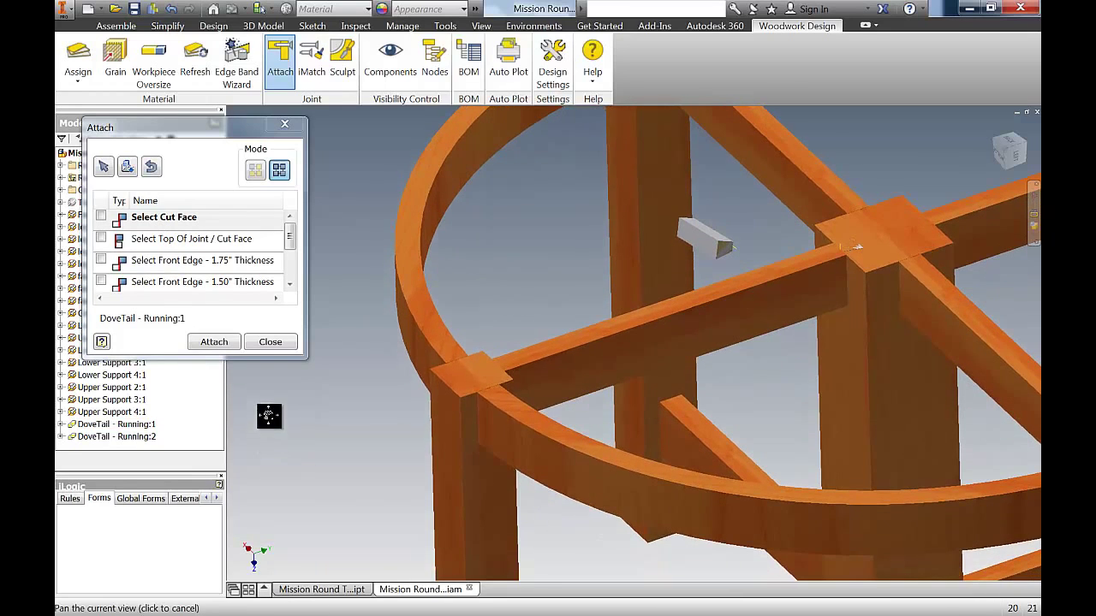
pyautogui.click(494, 503)
# Match Select Top Of Joint / Cut Face to the same outer leg's top face
pyautogui.scroll(-5, 505, 499)
pyautogui.press('F4')
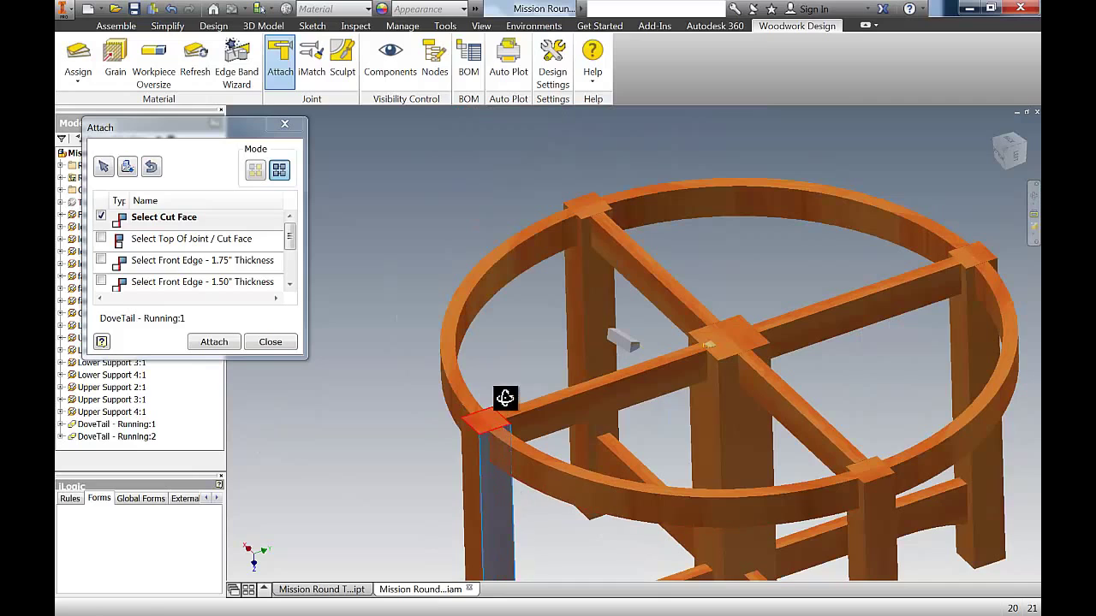
pyautogui.moveTo(562, 372); pyautogui.dragTo(584, 372)
pyautogui.press('F4')
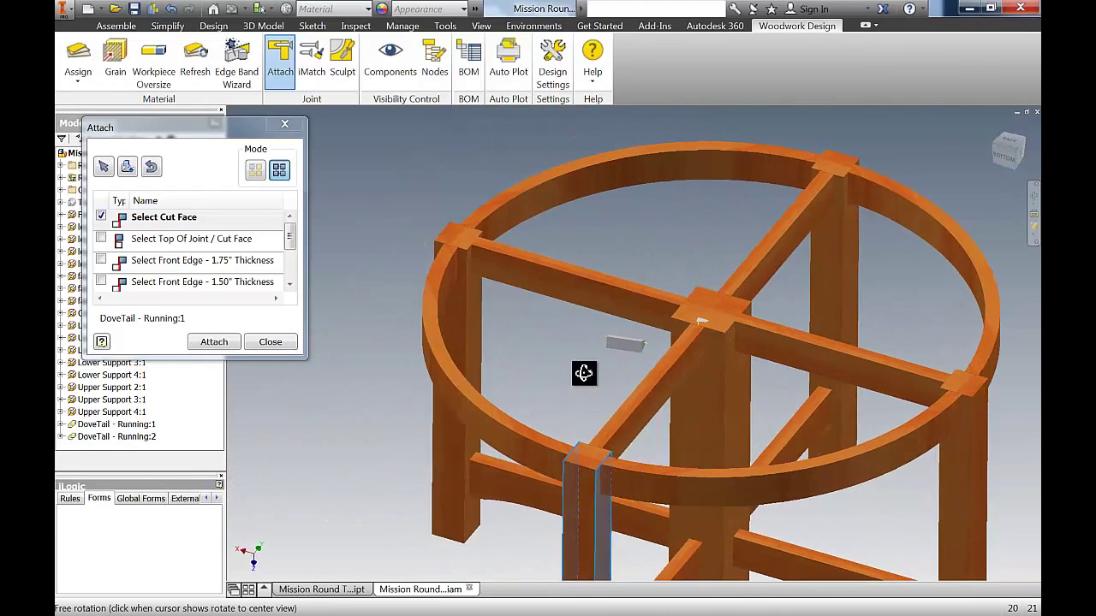
pyautogui.click(227, 243)
pyautogui.click(588, 460)
# Match Select Double Front Edge to the same leg's outward-facing side, attach the double dovetail joint and end Attach
pyautogui.moveTo(289, 233); pyautogui.dragTo(292, 272)
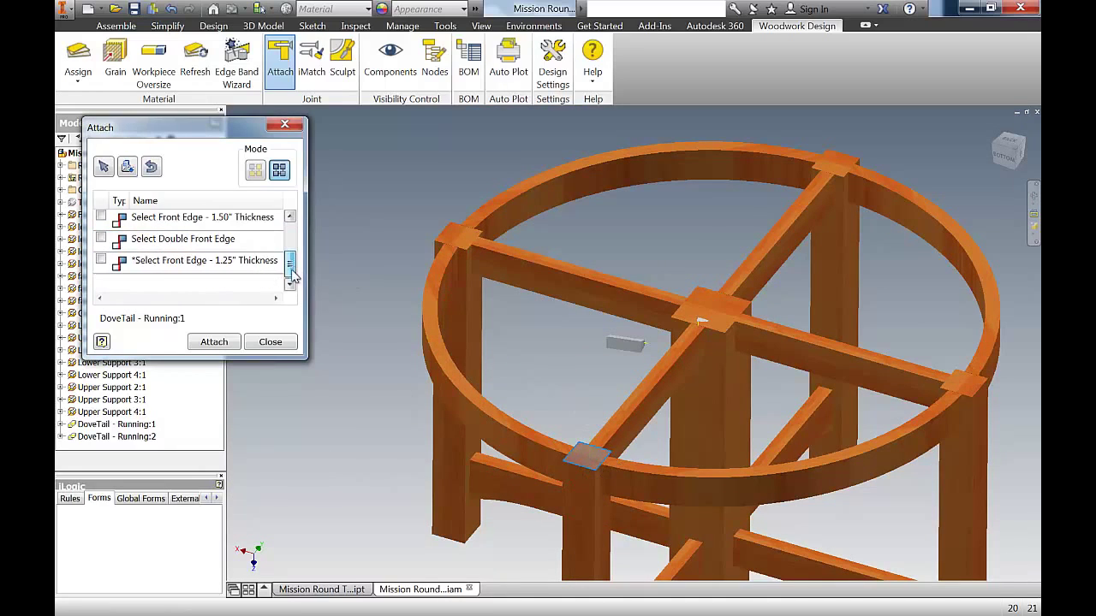
pyautogui.click(214, 240)
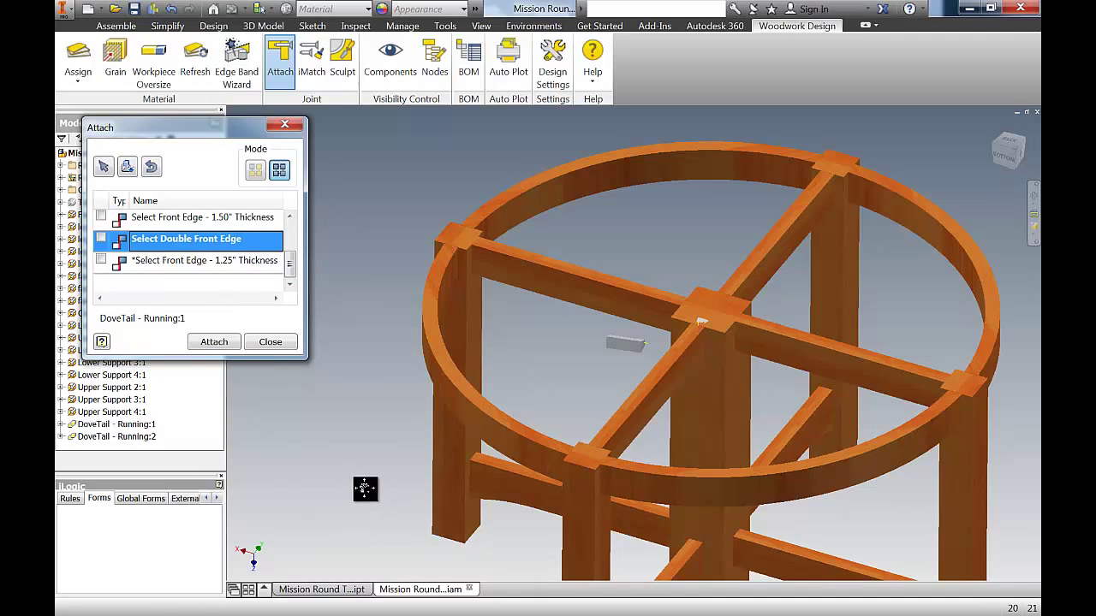
pyautogui.moveTo(366, 488); pyautogui.dragTo(295, 450, button='middle')
pyautogui.click(472, 444)
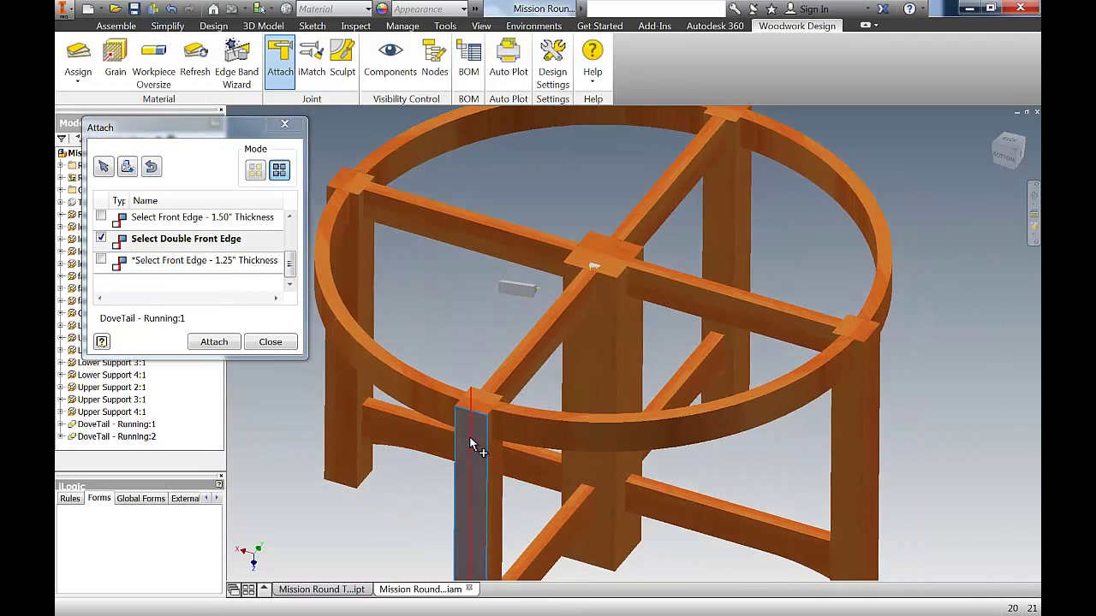
pyautogui.click(227, 343)
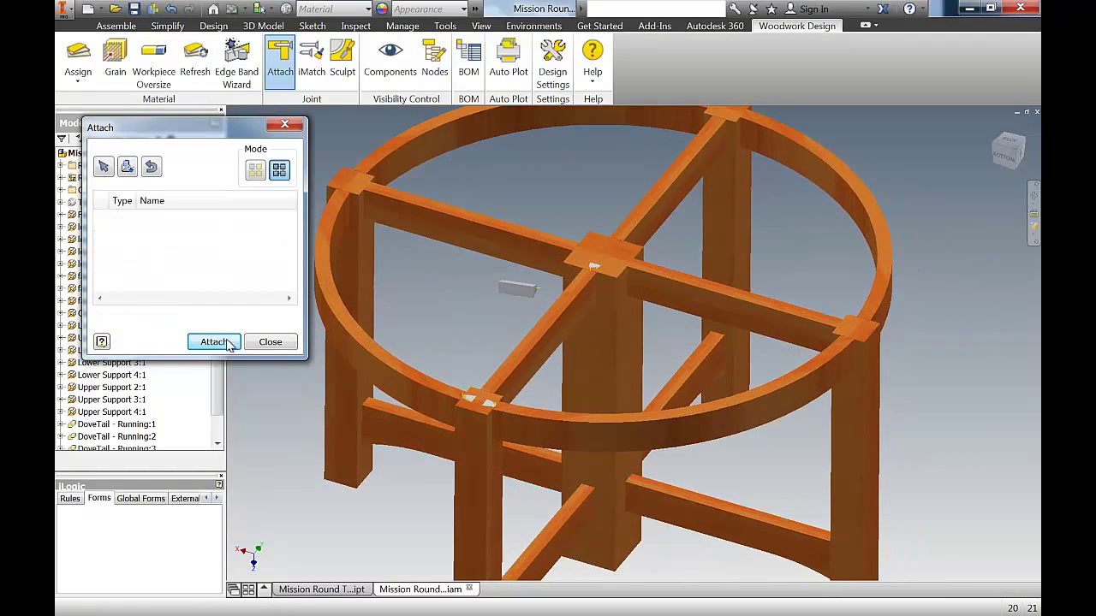
pyautogui.click(270, 342)
# Delete the loose dovetail component left floating between the upper supports
pyautogui.scroll(5, 422, 326)
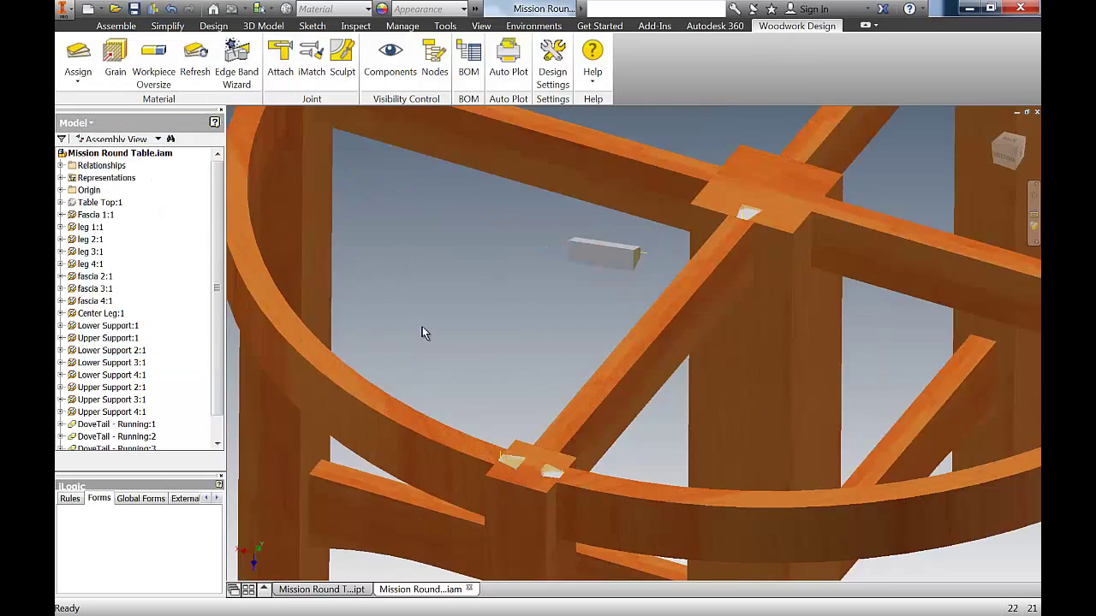
pyautogui.scroll(3, 494, 446)
pyautogui.moveTo(493, 446); pyautogui.dragTo(436, 448, button='middle')
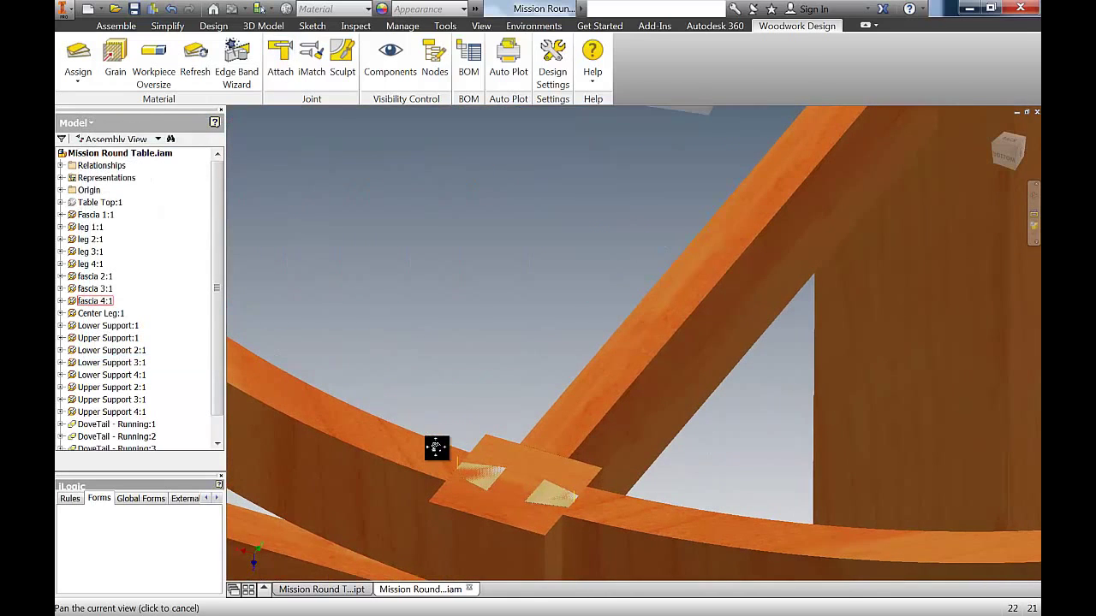
pyautogui.scroll(-4, 485, 399)
pyautogui.click(567, 219)
pyautogui.press('Delete')
pyautogui.scroll(5, 531, 454)
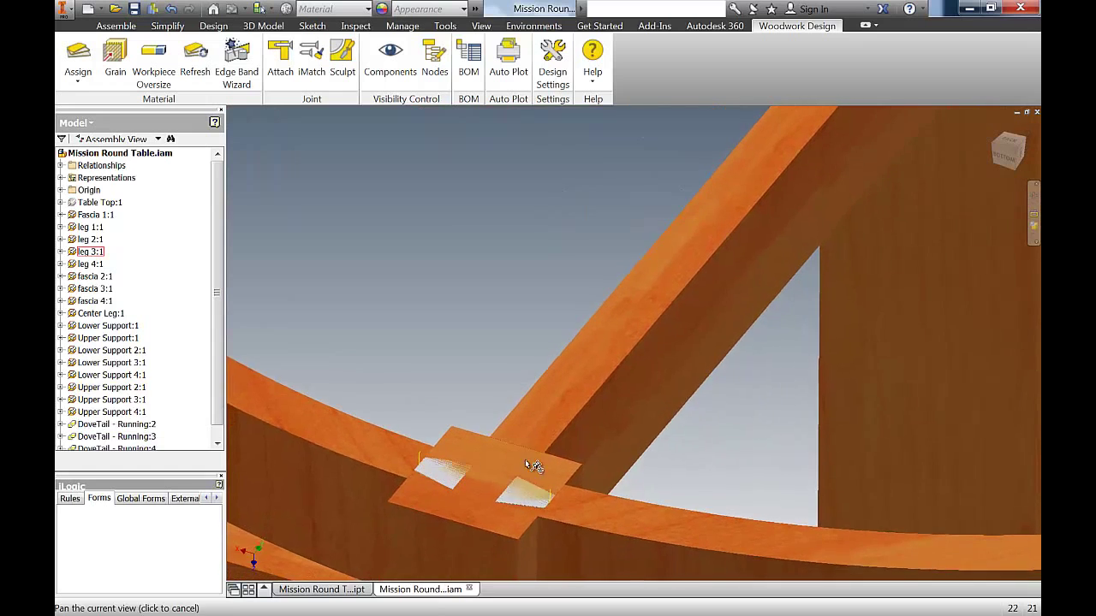
pyautogui.moveTo(443, 471); pyautogui.dragTo(433, 442, button='middle')
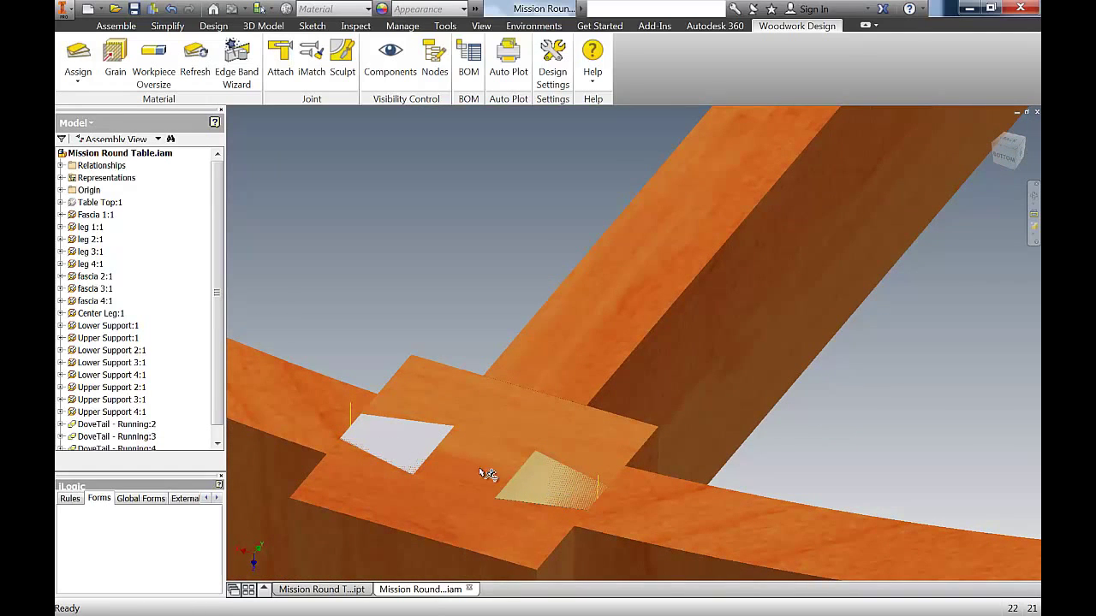
pyautogui.scroll(-5, 548, 485)
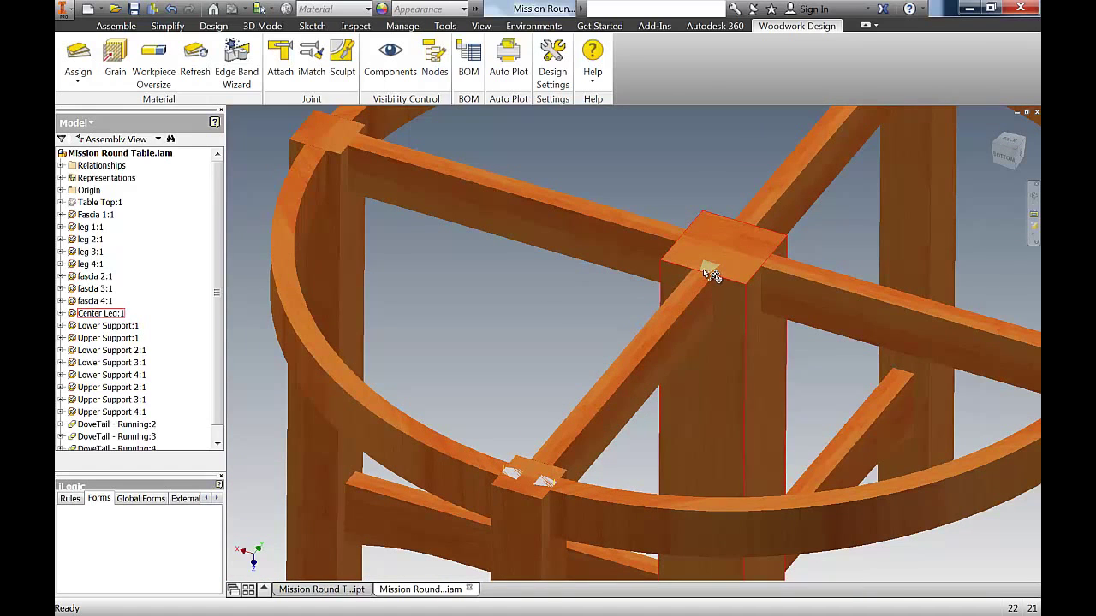
# Place two instances of Thru mortise.ipt, keeping the default iPart values, in the open space below the lower supports
pyautogui.moveTo(580, 343); pyautogui.dragTo(605, 284, button='middle')
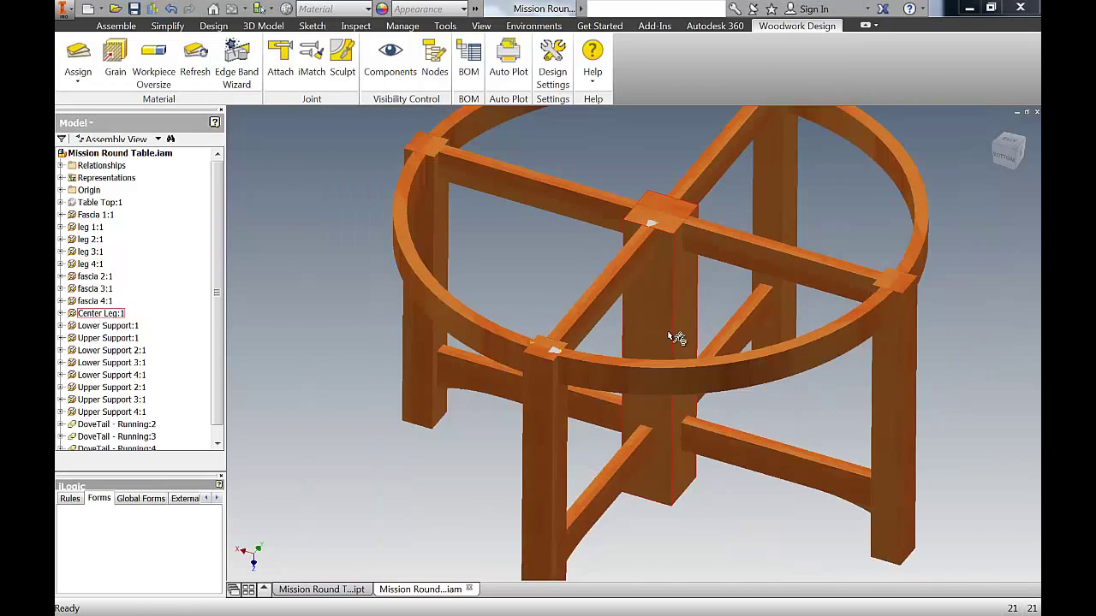
pyautogui.press('F4')
pyautogui.moveTo(724, 443); pyautogui.dragTo(769, 396)
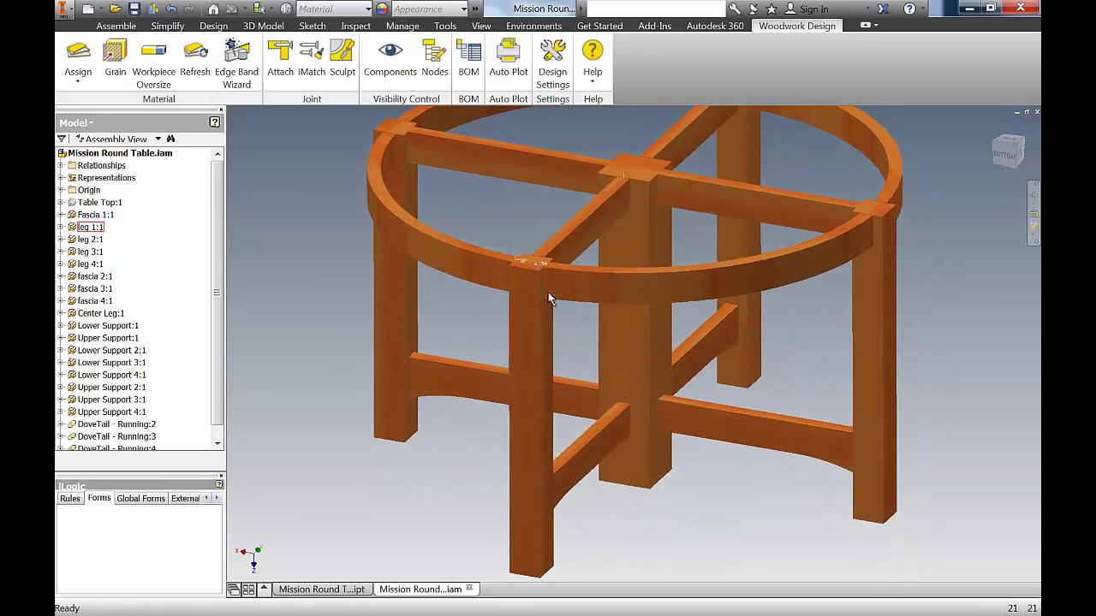
pyautogui.click(118, 25)
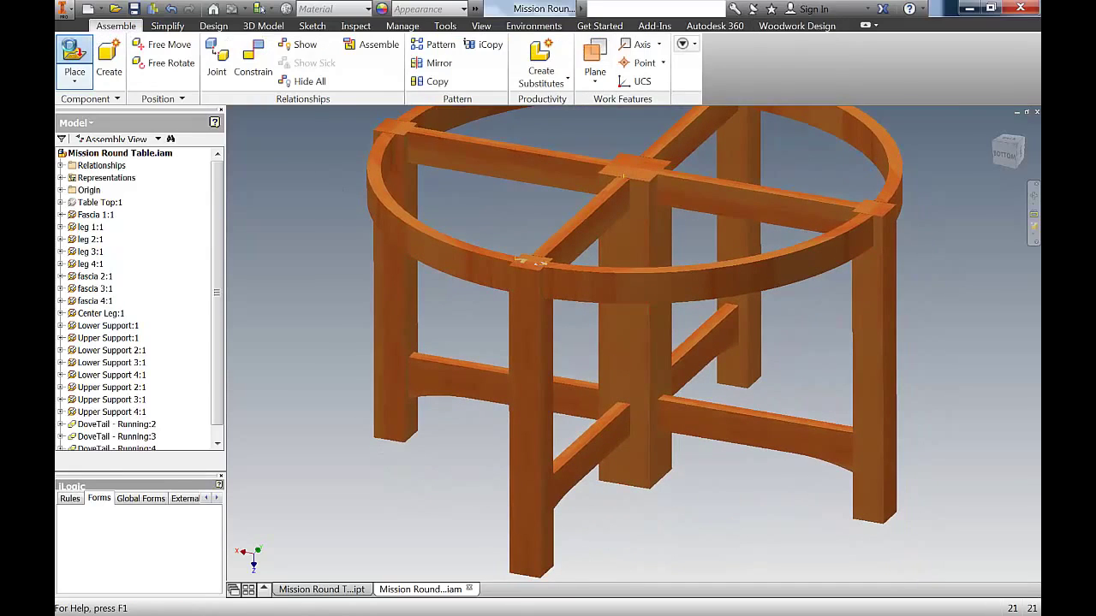
pyautogui.click(75, 53)
pyautogui.doubleClick(264, 96)
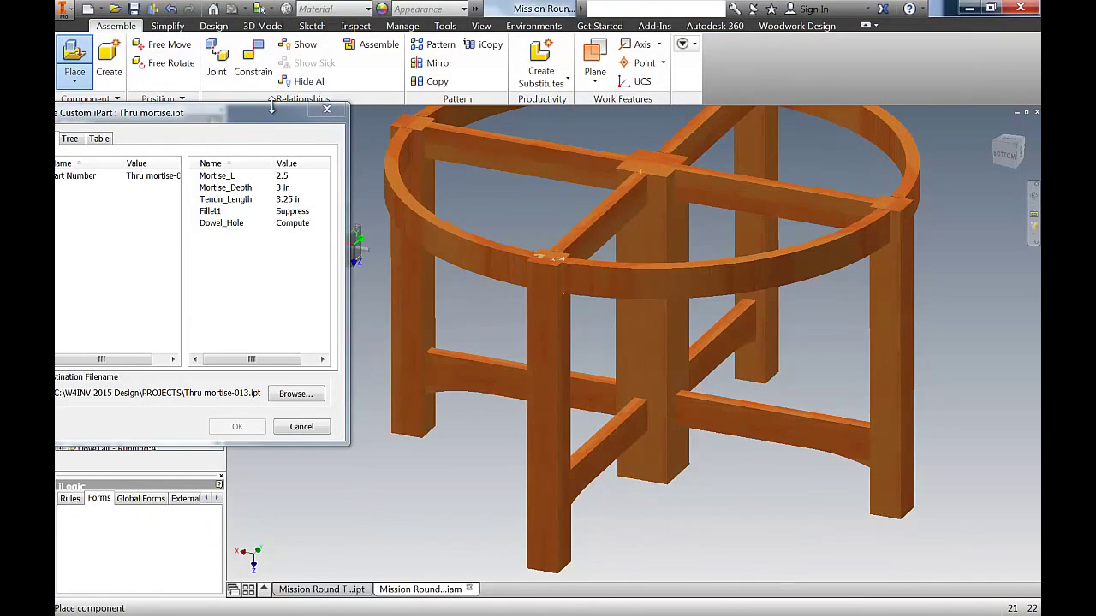
pyautogui.moveTo(269, 115); pyautogui.dragTo(444, 84)
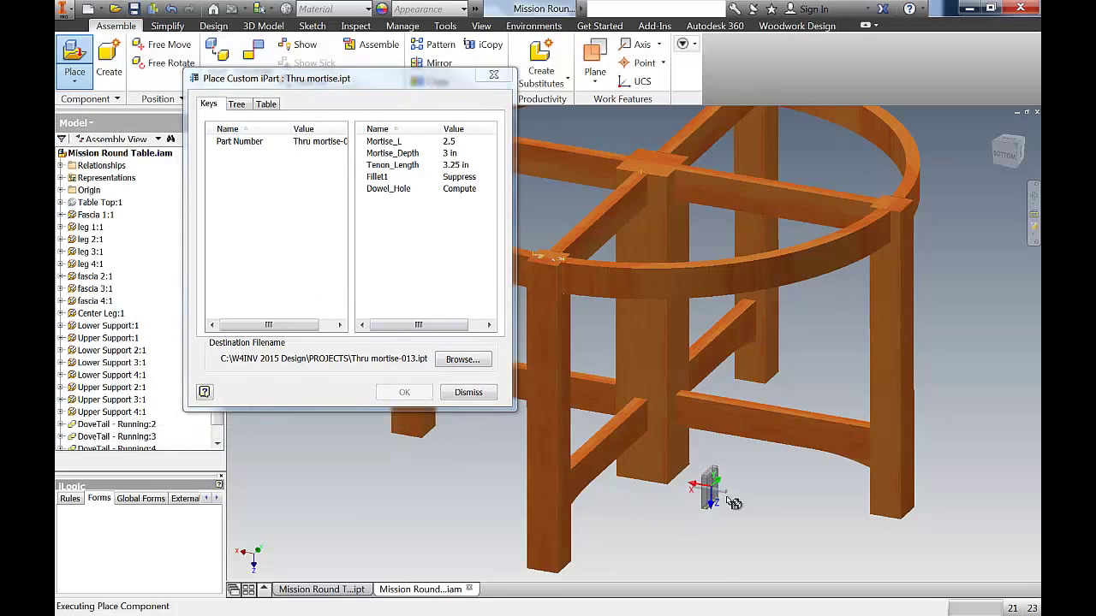
pyautogui.click(717, 493)
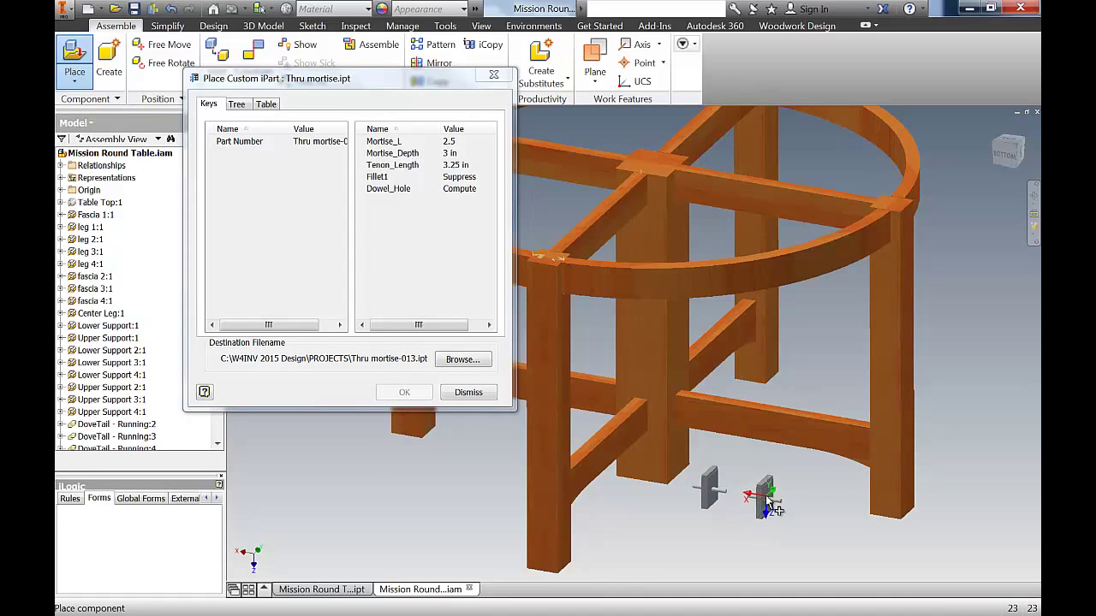
pyautogui.click(766, 501)
pyautogui.rightClick(795, 511)
pyautogui.click(757, 531)
# Free-rotate both loose through-mortise components so that their broad faces and dowels turn toward the viewer
pyautogui.scroll(5, 756, 524)
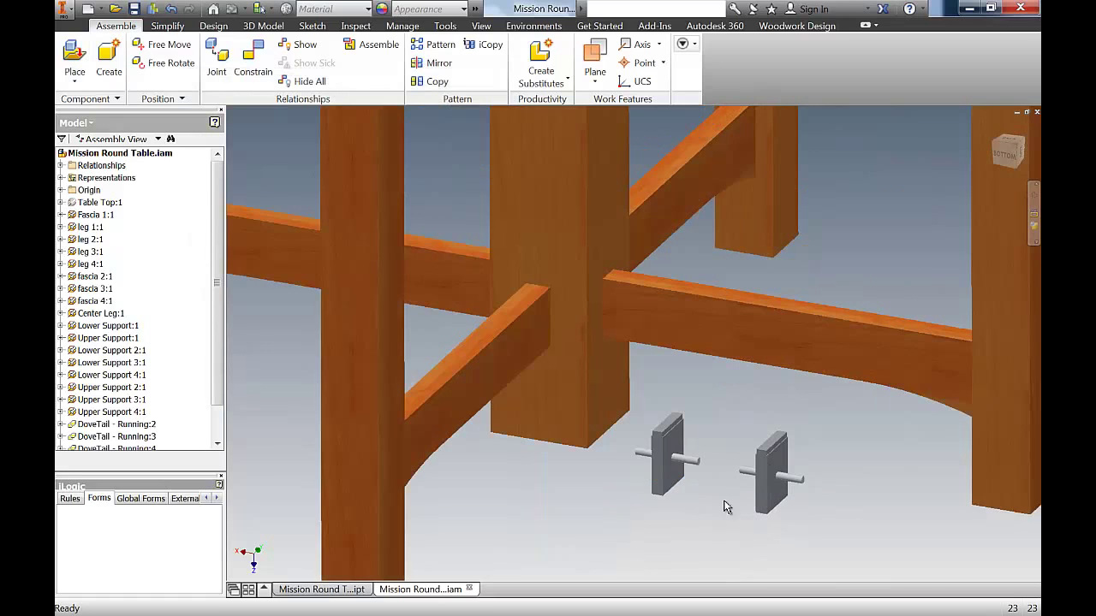
pyautogui.press('g')
pyautogui.click(660, 459)
pyautogui.moveTo(679, 453); pyautogui.dragTo(656, 477)
pyautogui.click(776, 483)
pyautogui.moveTo(775, 483); pyautogui.dragTo(748, 486)
pyautogui.press('Escape')
# Open the iPart table of the first through-mortise instance for changing the component and set Dowel_Hole to Suppress
pyautogui.moveTo(219, 340); pyautogui.dragTo(220, 389)
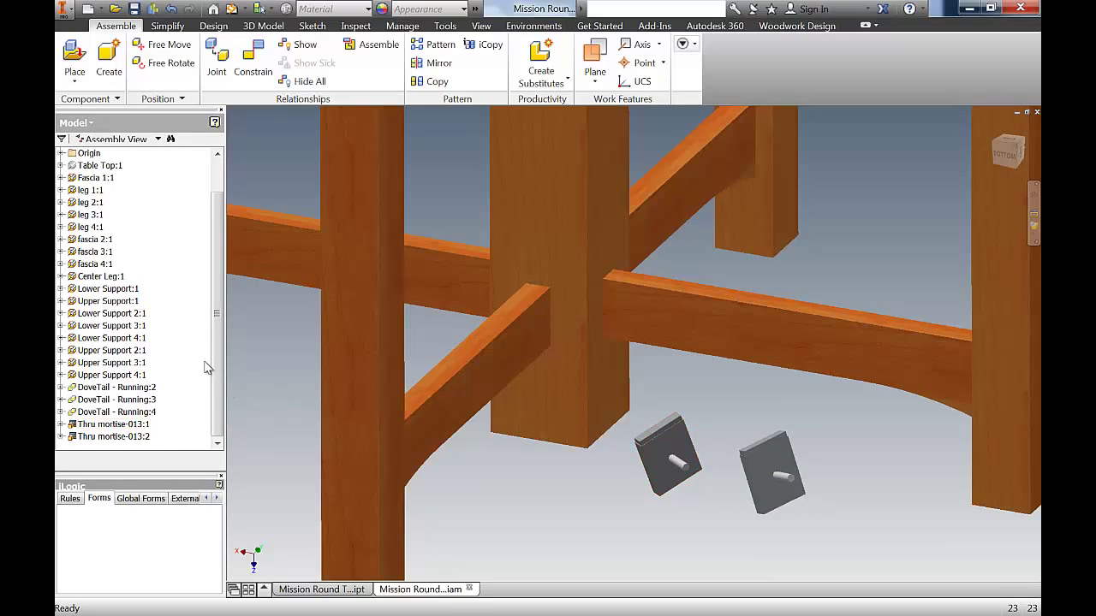
pyautogui.click(61, 425)
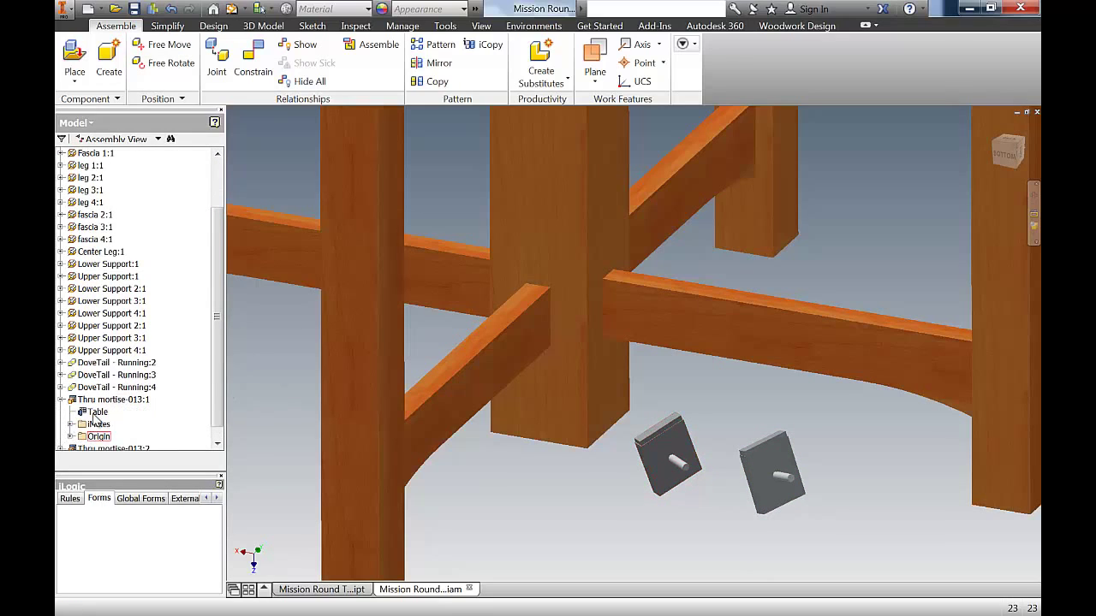
pyautogui.rightClick(95, 414)
pyautogui.click(129, 435)
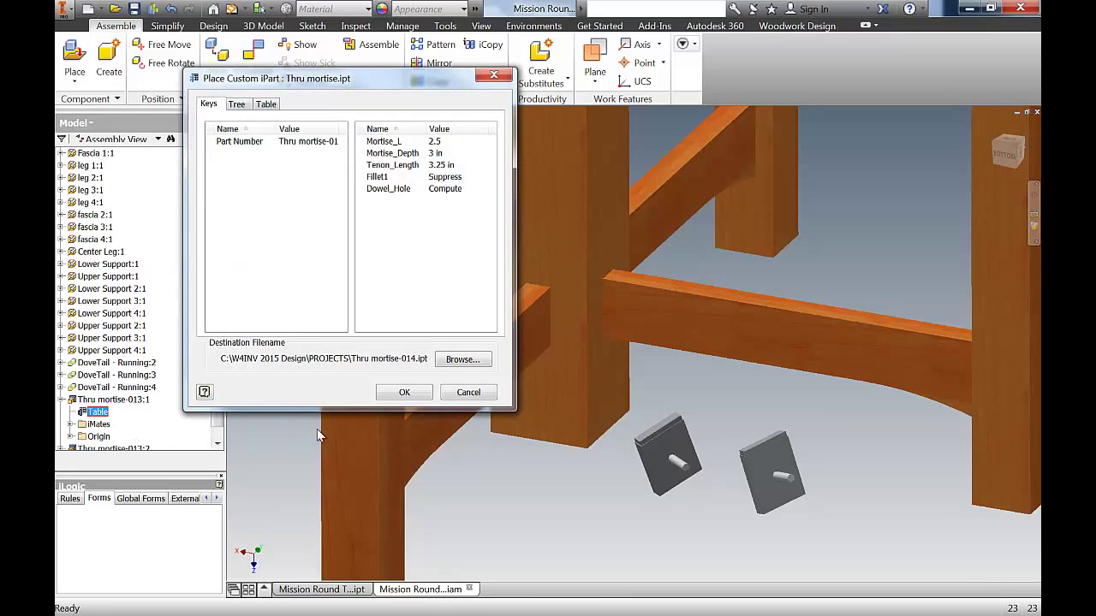
pyautogui.click(447, 191)
pyautogui.click(479, 190)
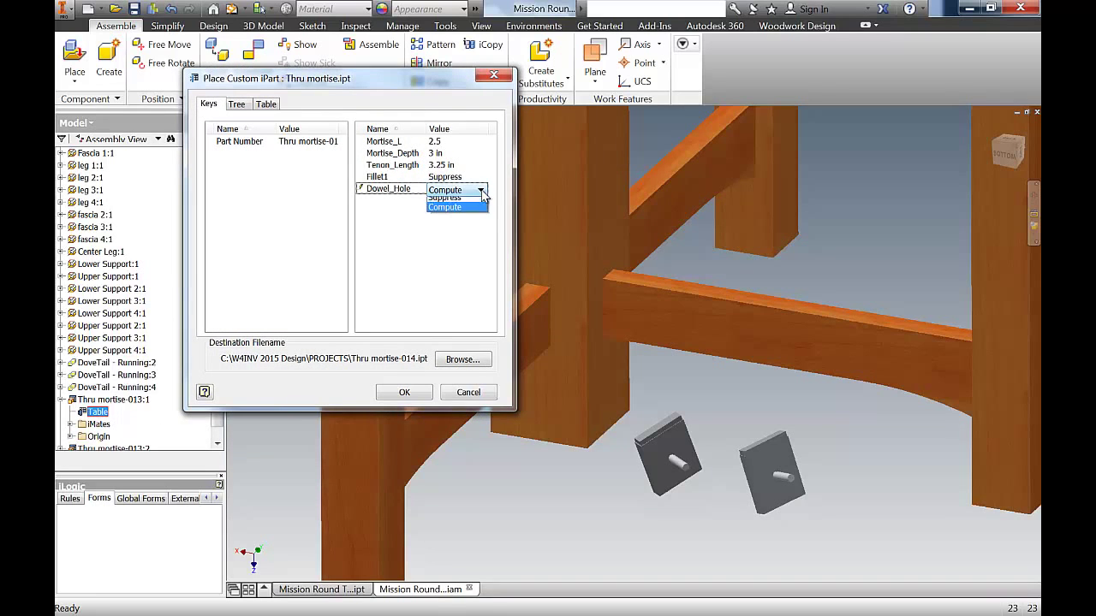
pyautogui.click(471, 204)
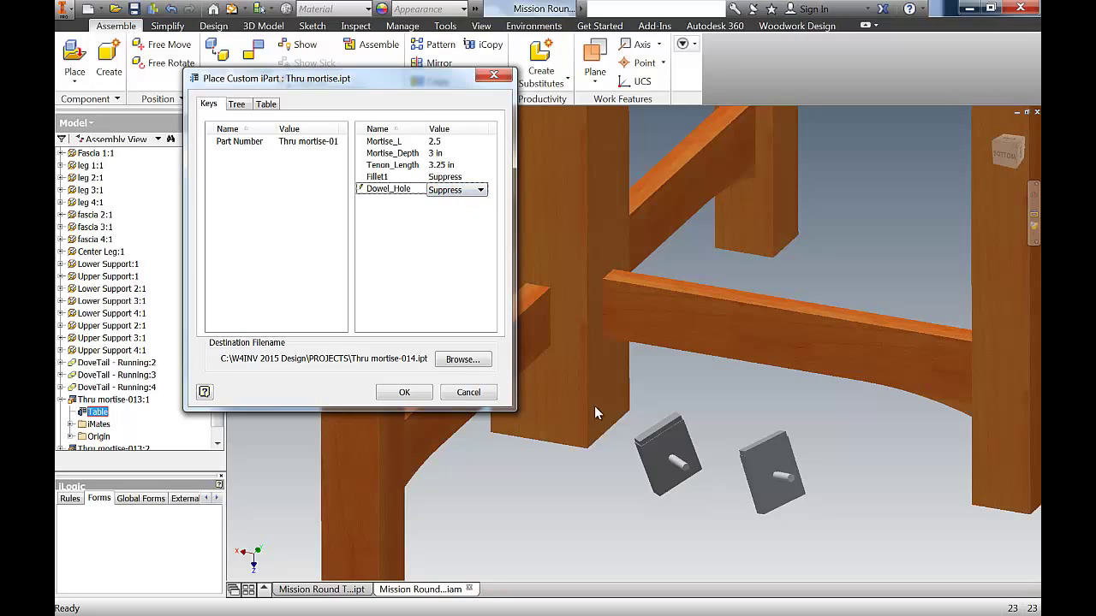
# Set the first through mortise's Mortise_Depth to 2 and Tenon_Length to 1.9, and apply the component change
pyautogui.click(441, 153)
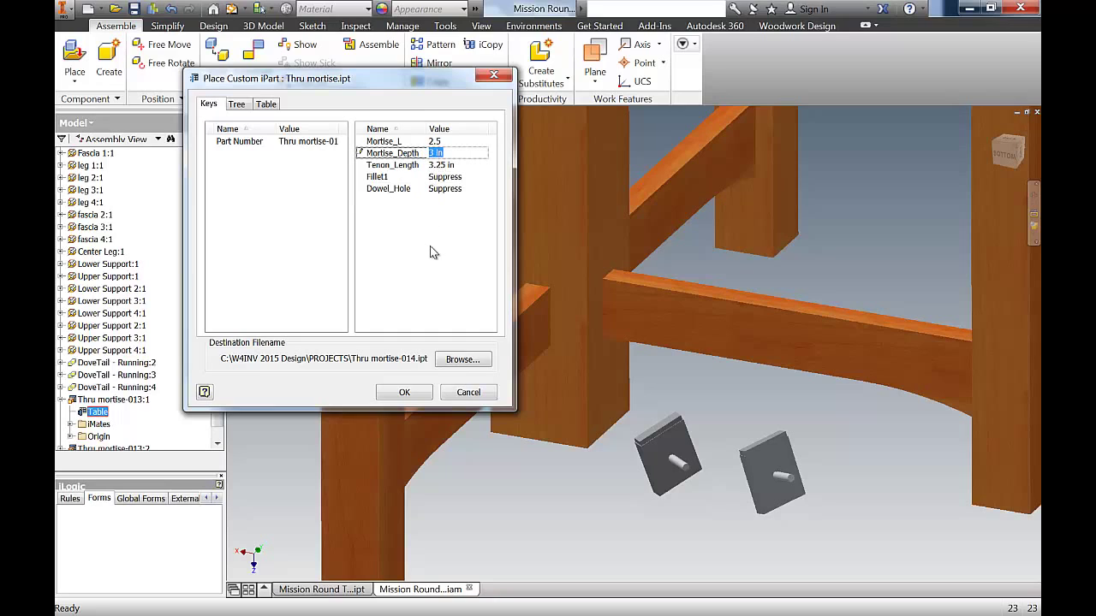
pyautogui.write('2')
pyautogui.click(455, 165)
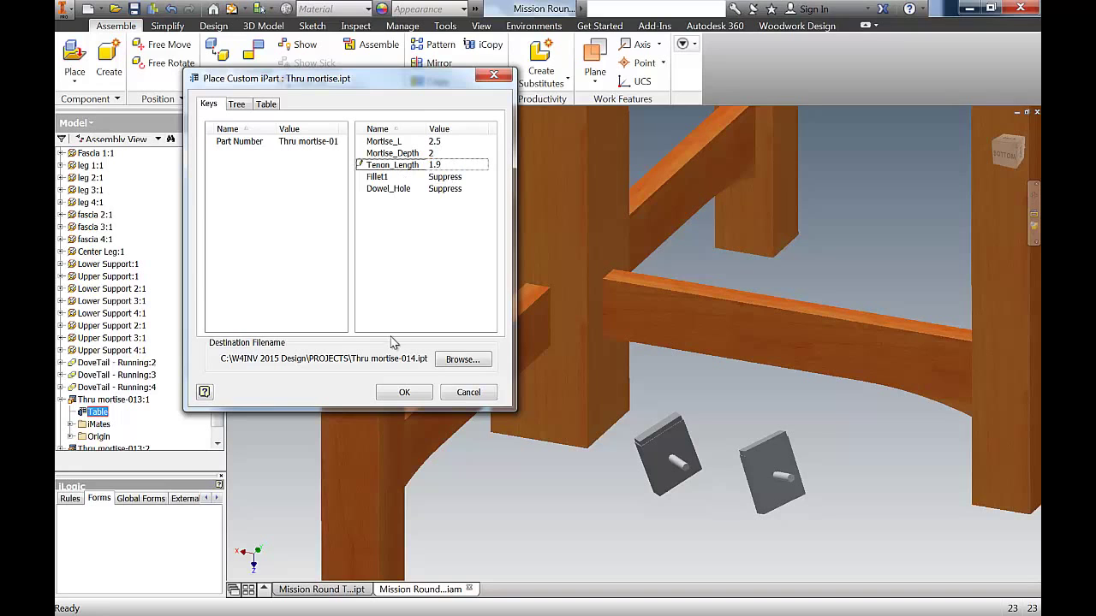
pyautogui.click(408, 393)
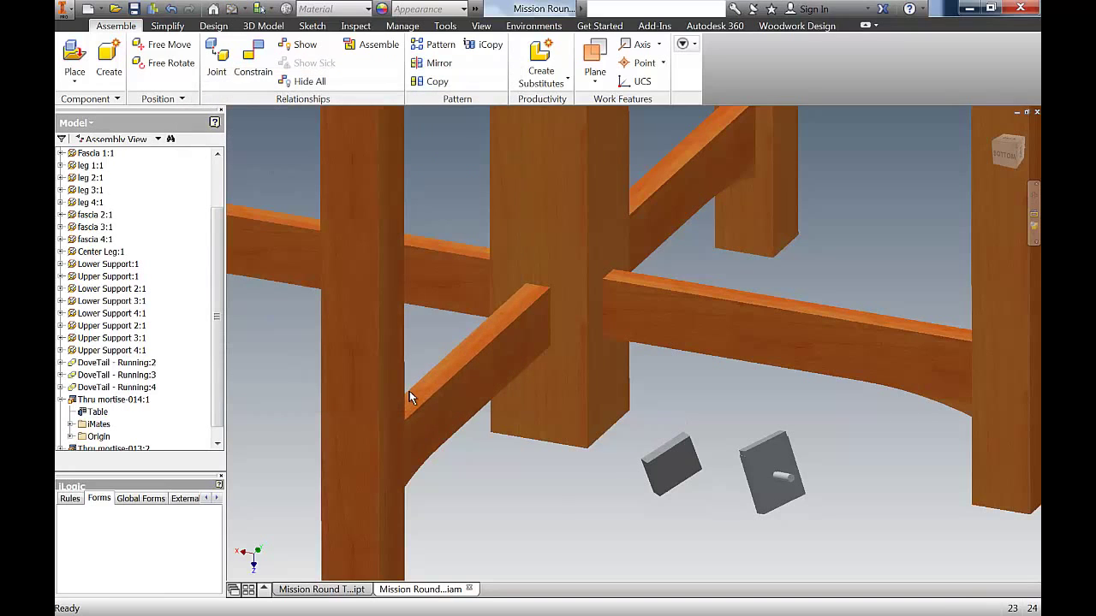
pyautogui.scroll(4, 707, 457)
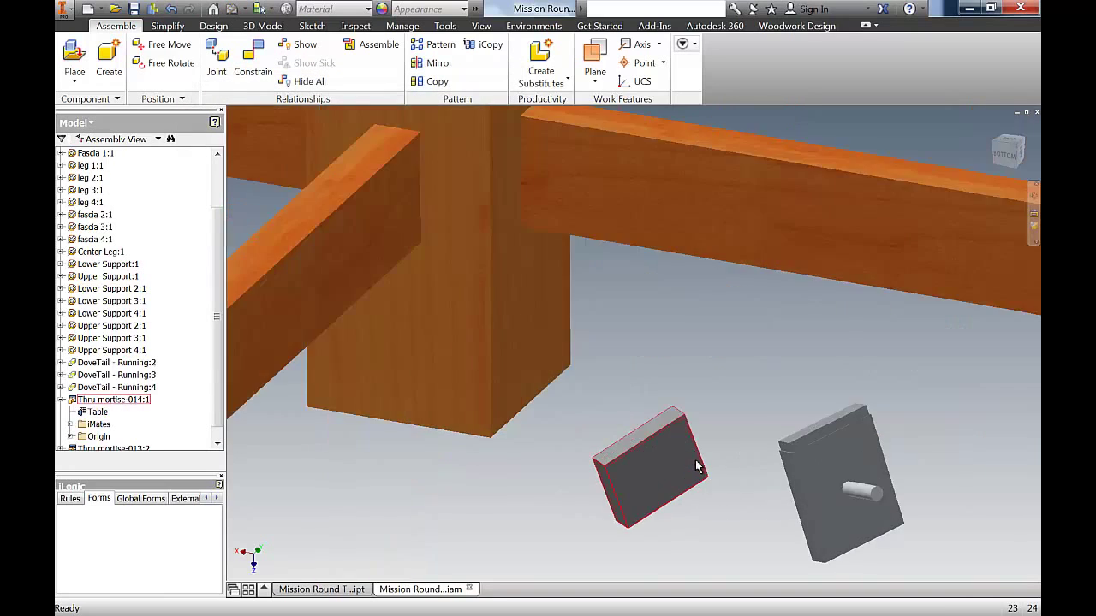
pyautogui.scroll(3, 693, 449)
pyautogui.scroll(-6, 691, 447)
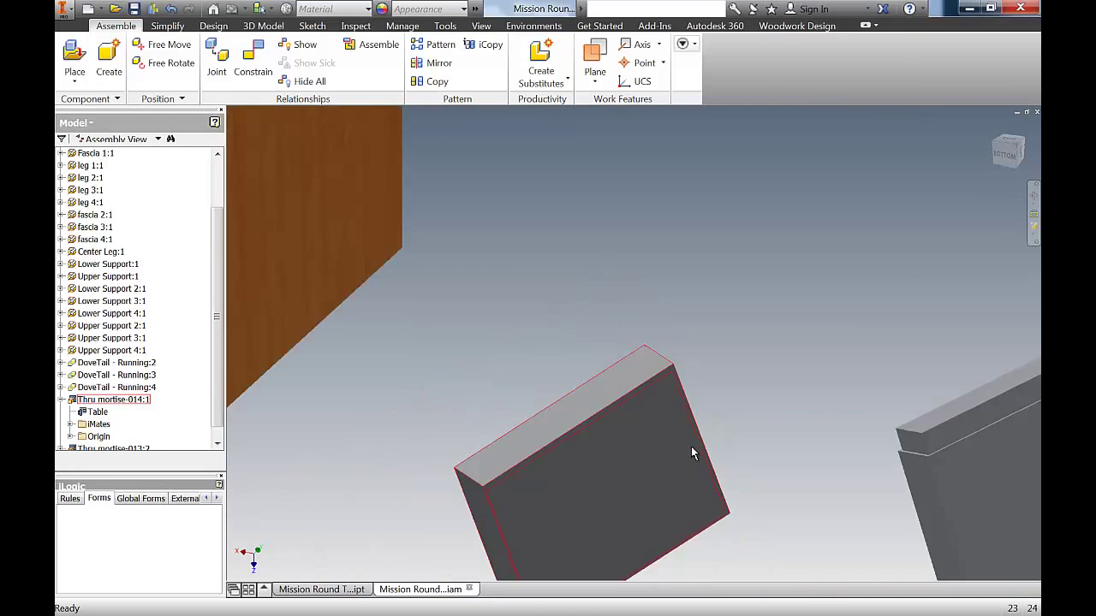
pyautogui.moveTo(692, 449); pyautogui.dragTo(774, 447, button='middle')
pyautogui.keyDown('shift'); pyautogui.moveTo(741, 408); pyautogui.dragTo(676, 387, button='middle'); pyautogui.keyUp('shift')
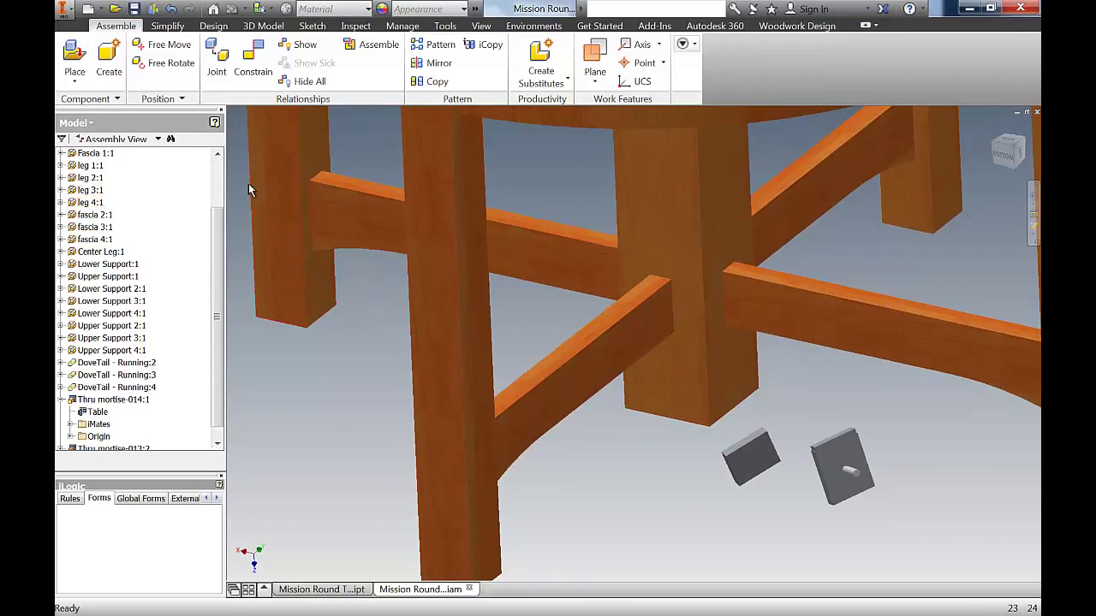
# Attach the dowel-free through mortise to the center leg's face at Lower Support:1, with the .25 offset from the support's top face and centered on its side face
pyautogui.click(798, 26)
pyautogui.click(280, 60)
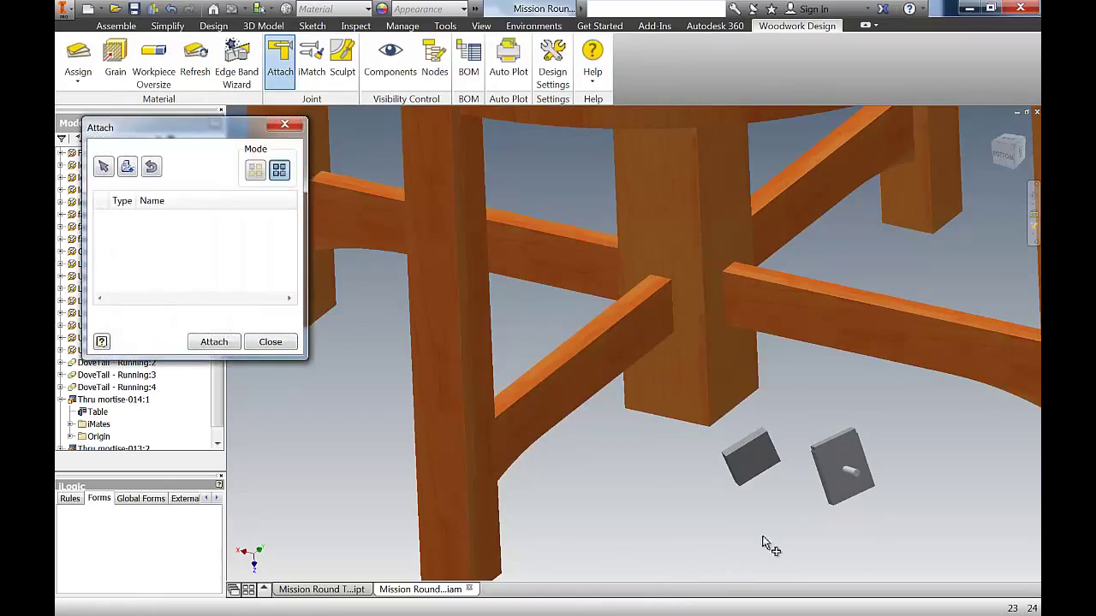
pyautogui.click(747, 468)
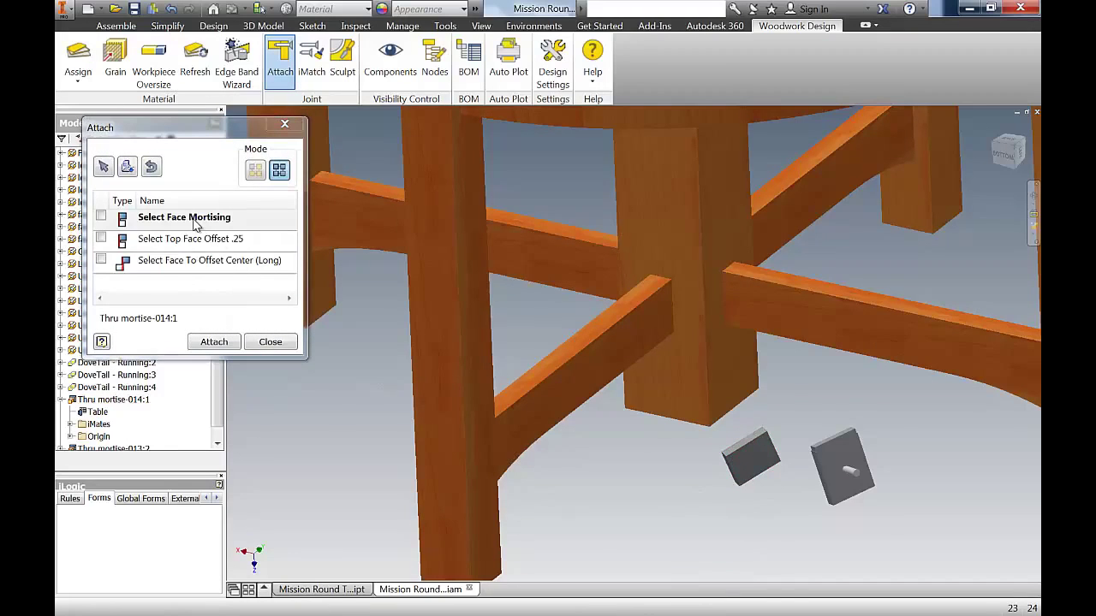
pyautogui.click(256, 173)
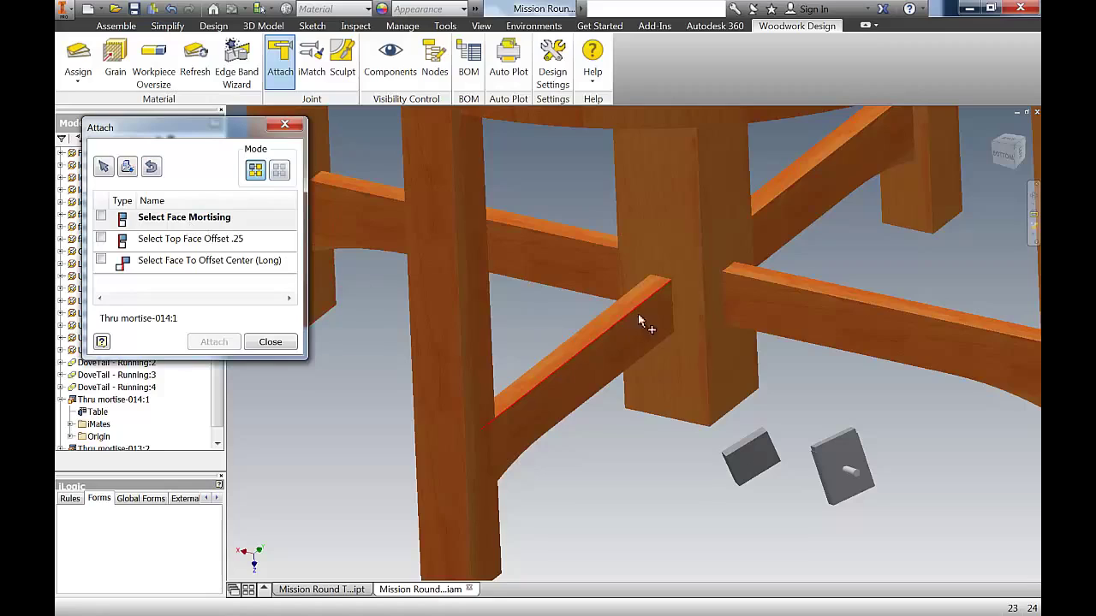
pyautogui.click(724, 226)
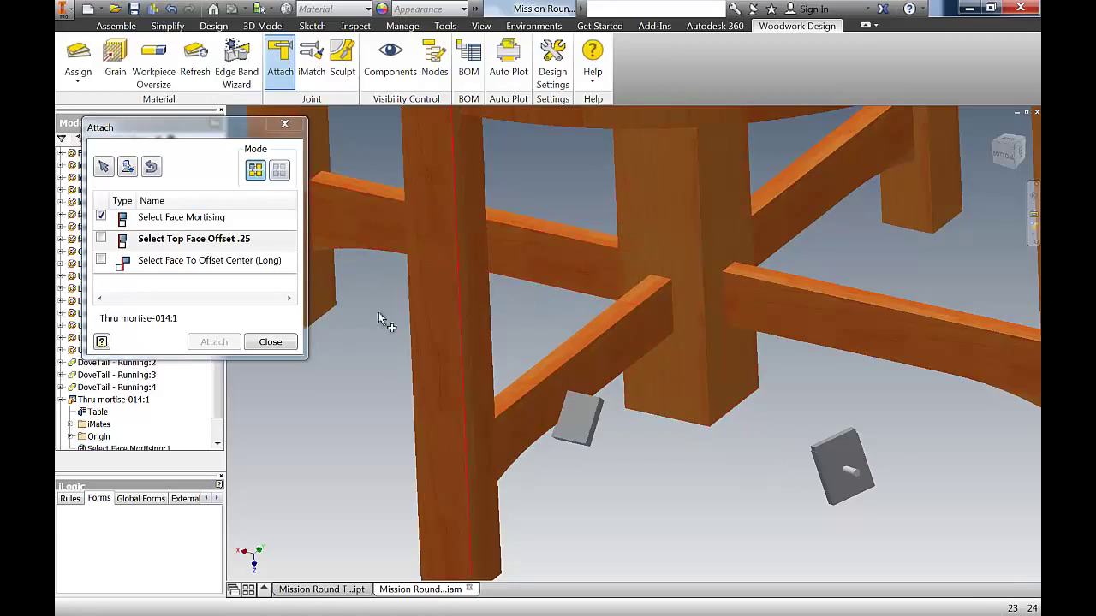
pyautogui.click(179, 245)
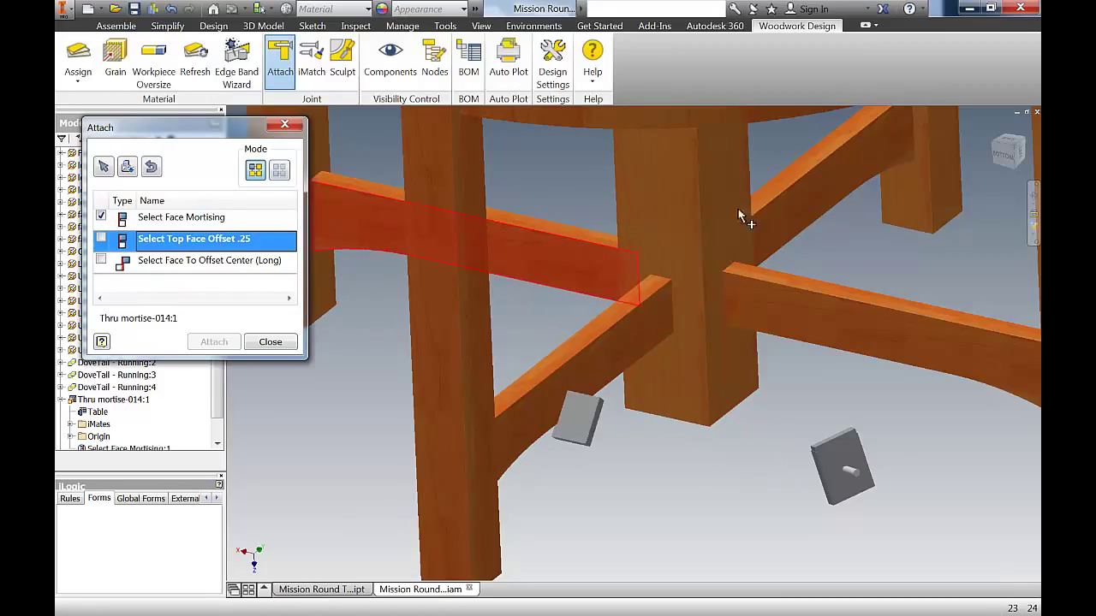
pyautogui.click(779, 281)
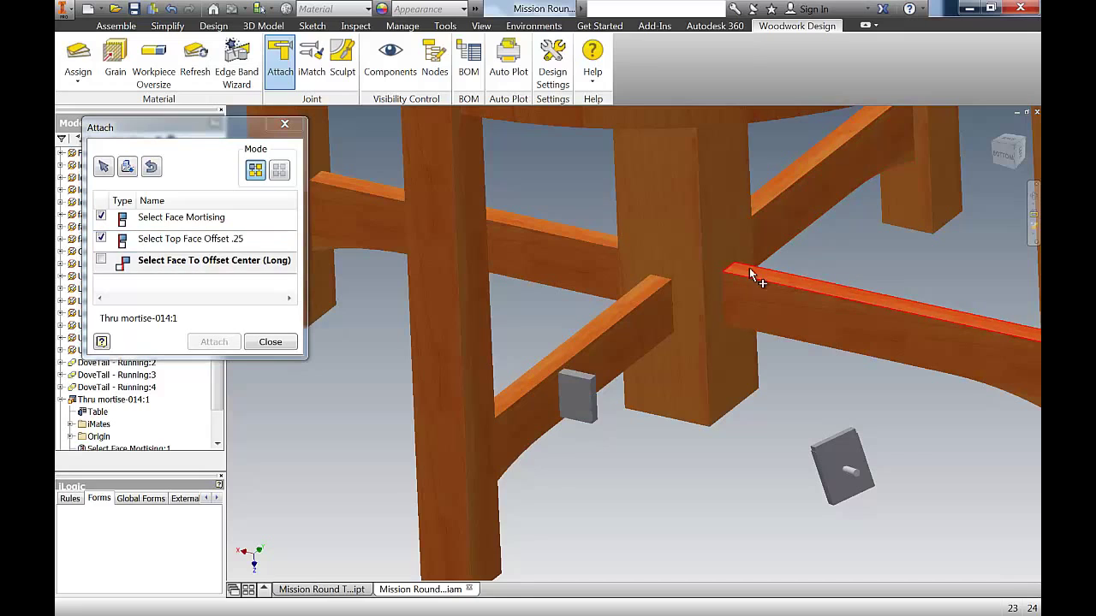
pyautogui.click(223, 264)
pyautogui.click(802, 322)
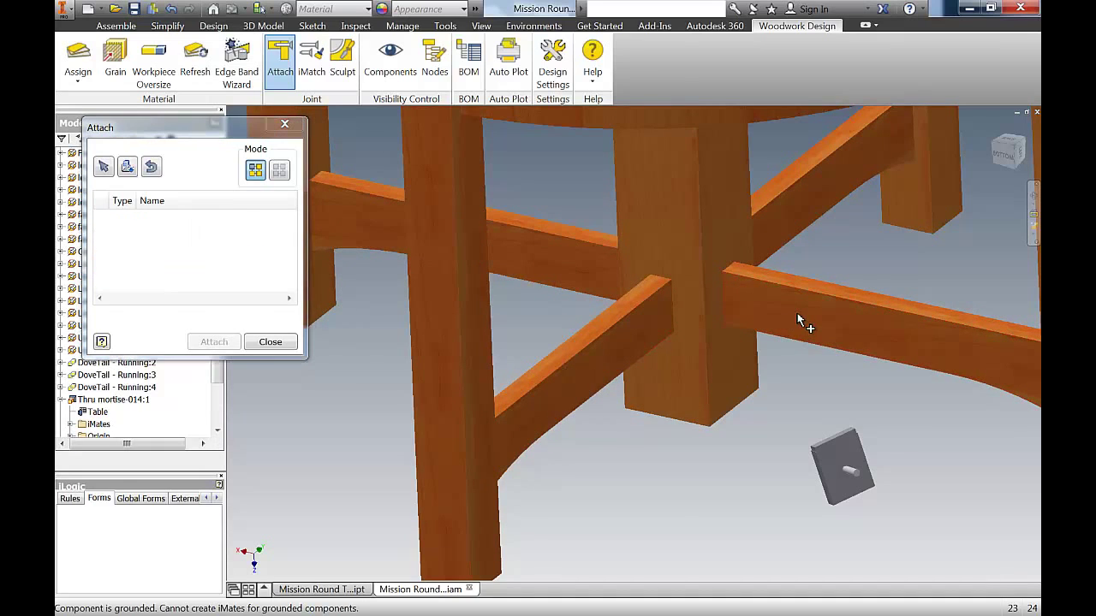
pyautogui.click(271, 342)
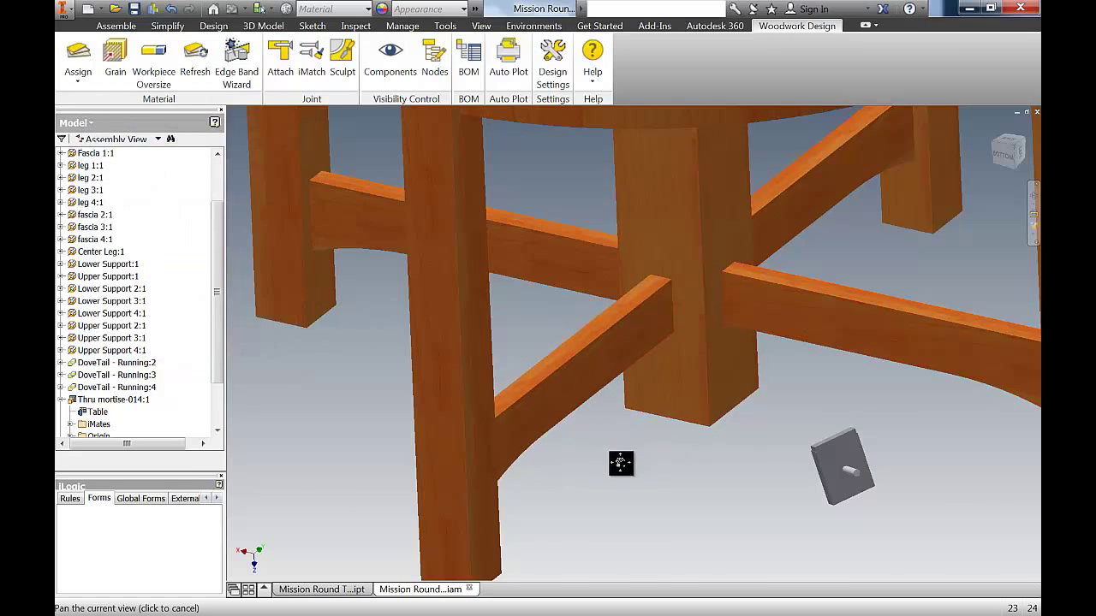
# Hide Lower Support:1 to examine the through mortise in the center leg, and turn the support's visibility back on
pyautogui.moveTo(626, 457); pyautogui.dragTo(582, 456, button='middle')
pyautogui.click(666, 377)
pyautogui.rightClick(662, 368)
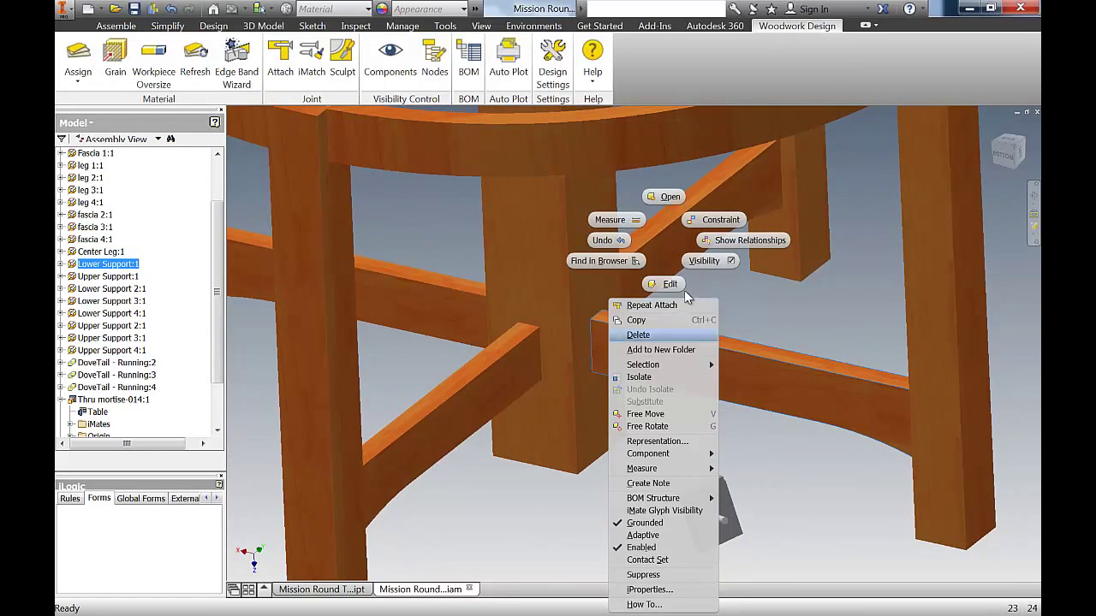
pyautogui.click(701, 260)
pyautogui.scroll(-5, 617, 370)
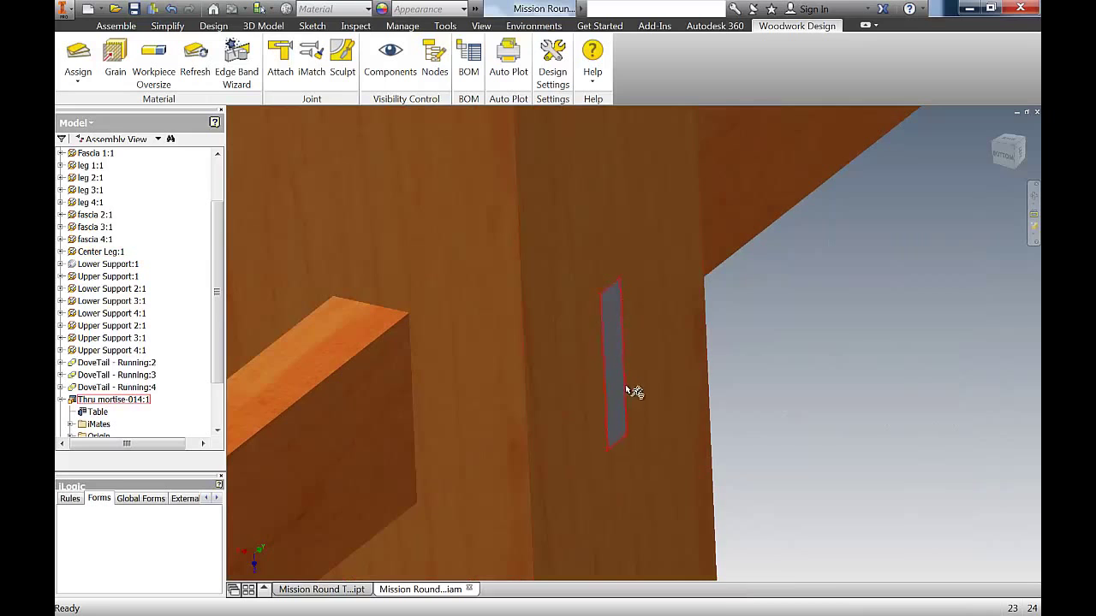
pyautogui.scroll(5, 632, 388)
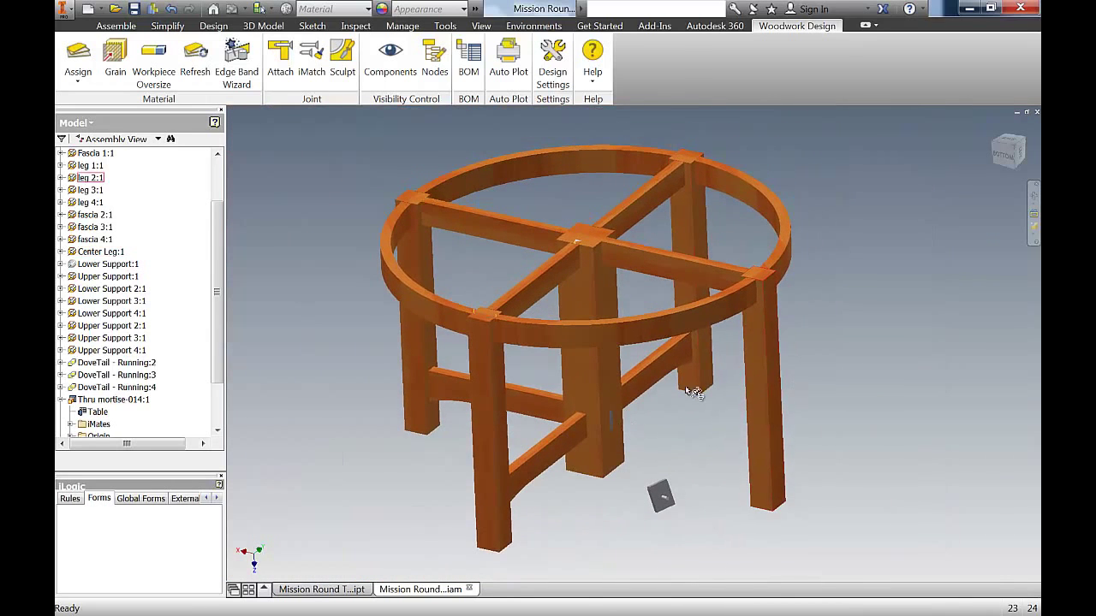
pyautogui.scroll(1, 221, 324)
pyautogui.rightClick(127, 302)
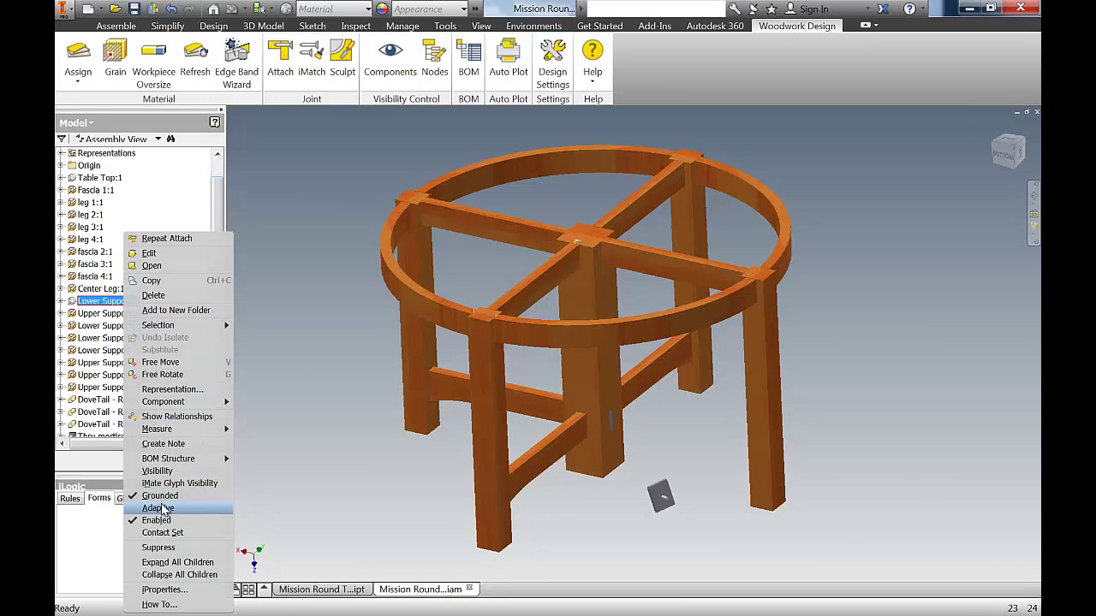
pyautogui.click(163, 471)
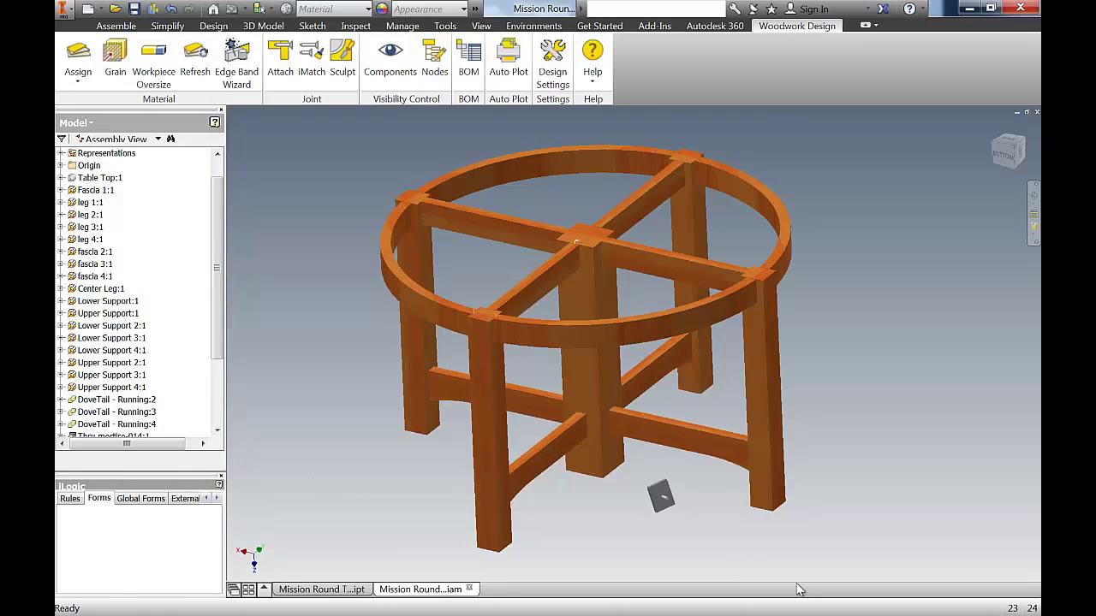
# Change the remaining loose through mortise through its iPart table by setting Fillet1 to Compute, and check its tenon end
pyautogui.scroll(5, 631, 508)
pyautogui.click(693, 444)
pyautogui.moveTo(221, 322); pyautogui.dragTo(220, 379)
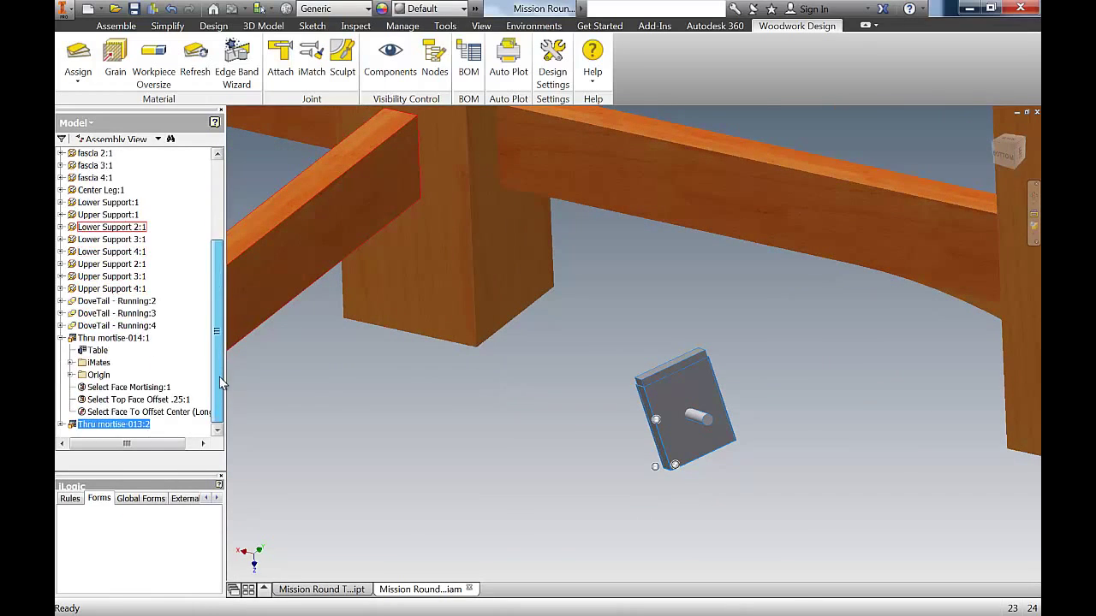
pyautogui.click(61, 426)
pyautogui.rightClick(98, 401)
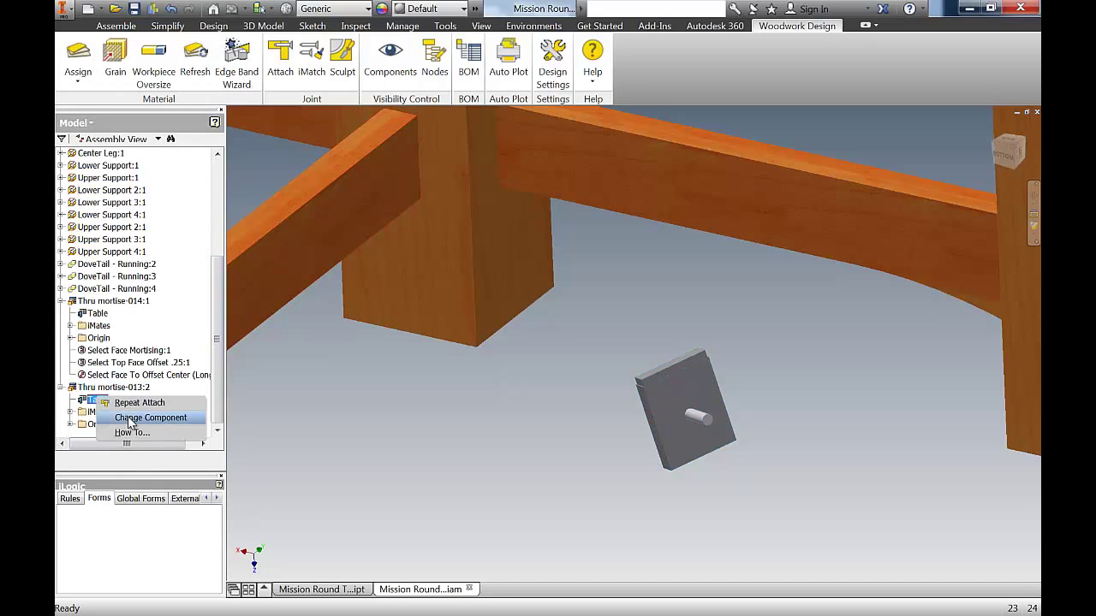
pyautogui.click(128, 417)
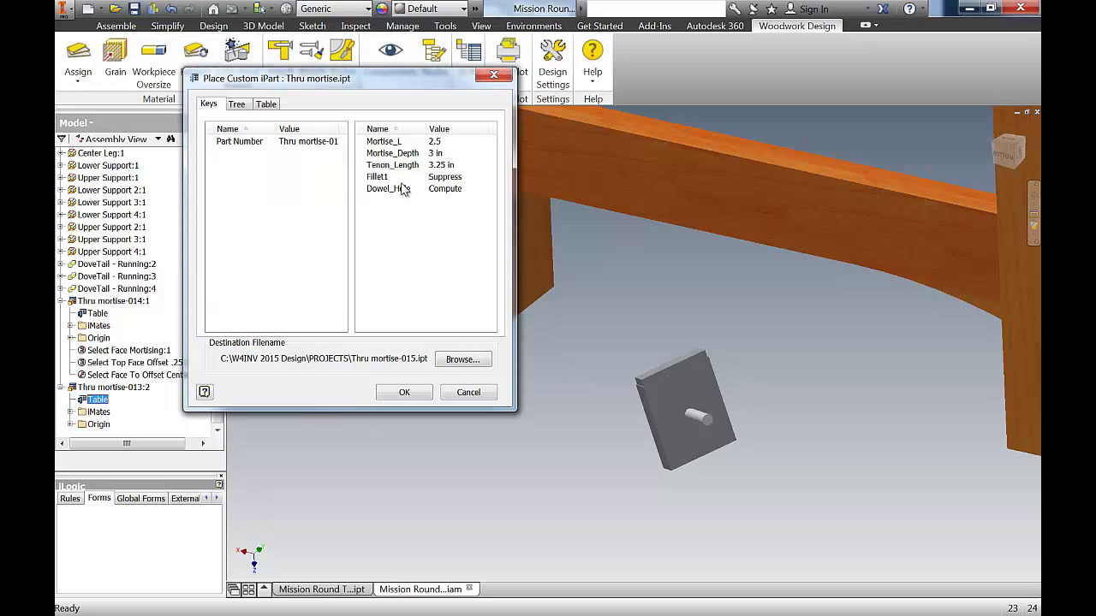
pyautogui.click(449, 180)
pyautogui.click(481, 179)
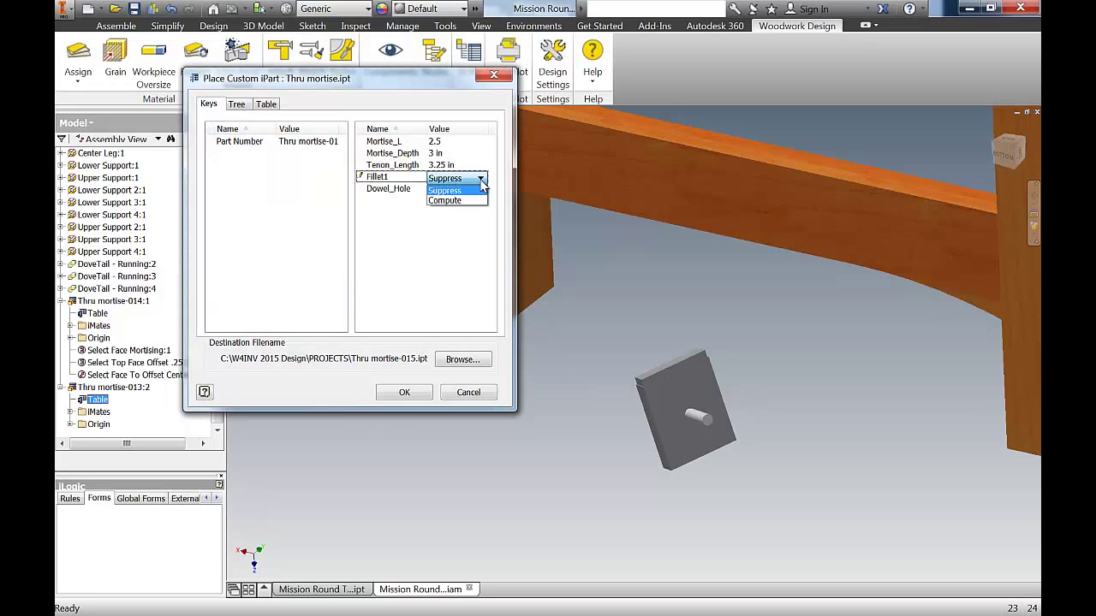
pyautogui.click(456, 201)
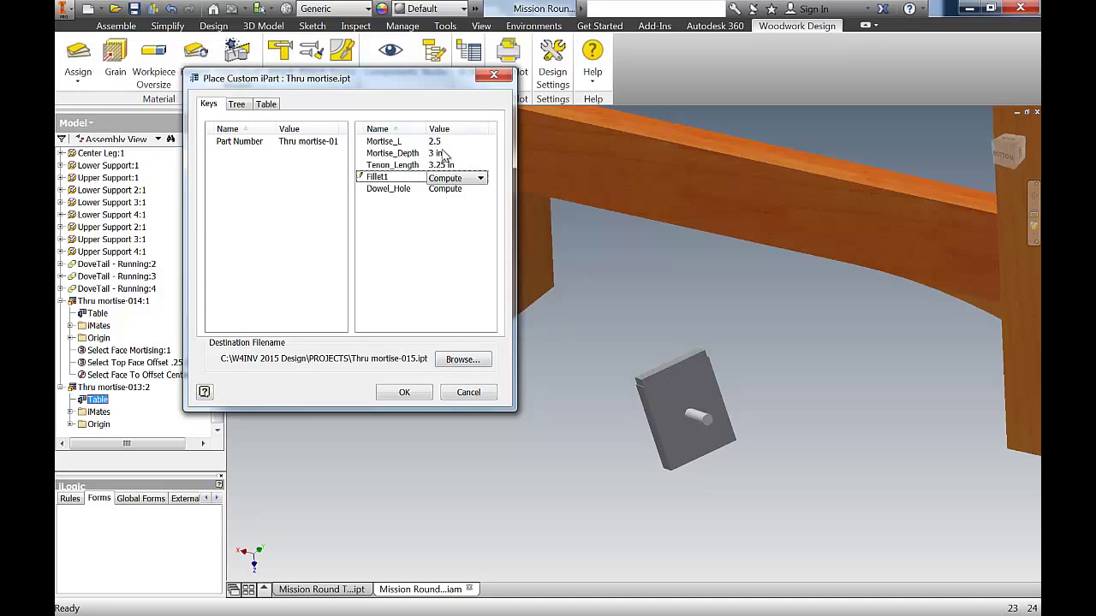
pyautogui.click(403, 393)
pyautogui.scroll(5, 644, 385)
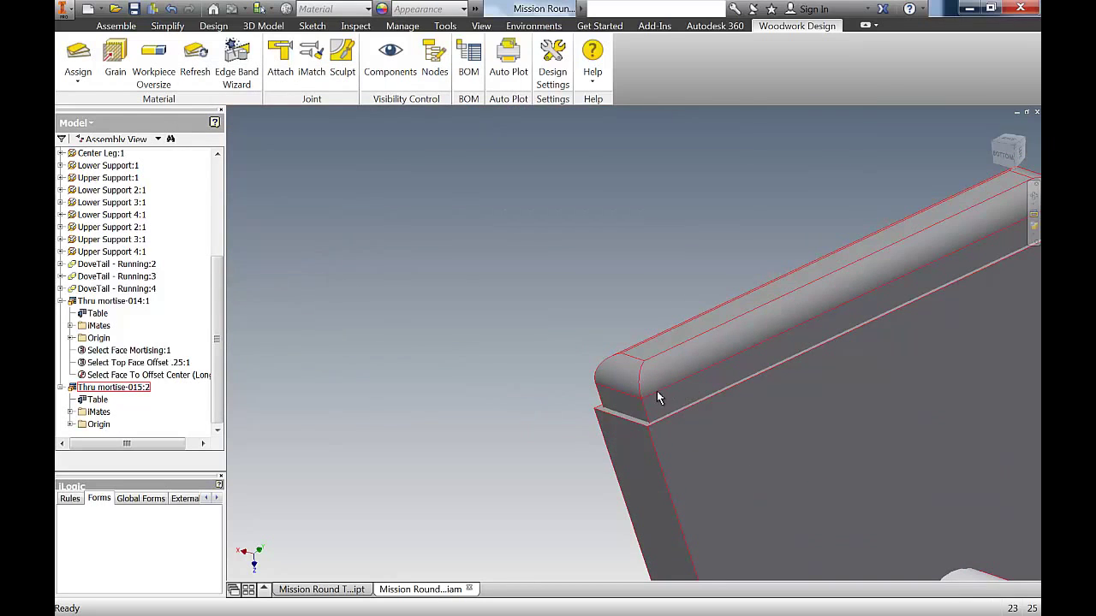
pyautogui.scroll(-6, 658, 396)
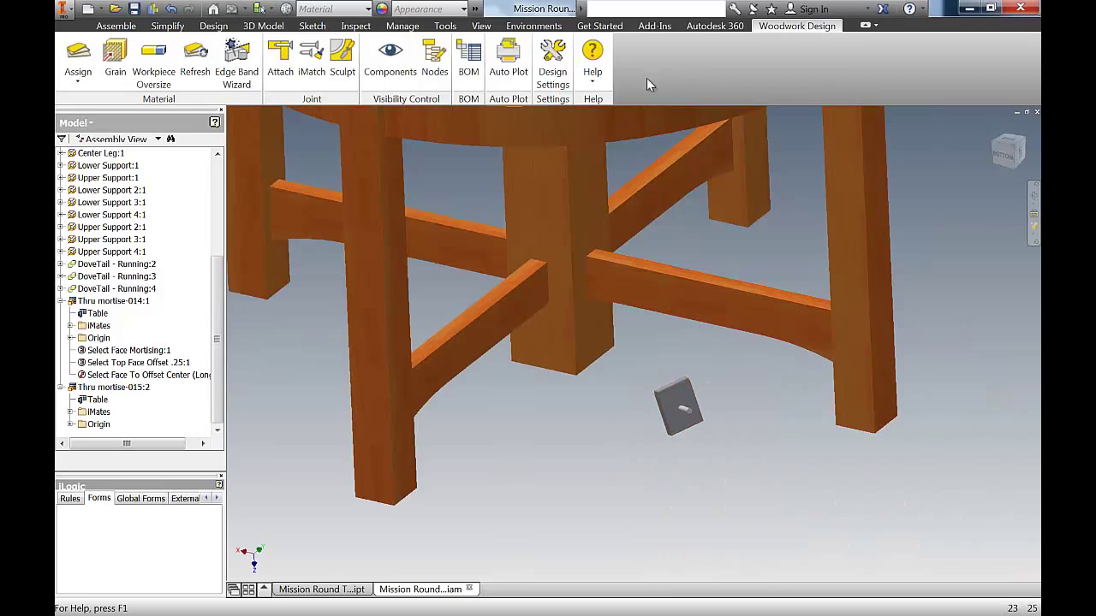
# Attach the filleted through mortise to the inner face of the outer leg at Lower Support:1, using the support's top face for the .25 offset and side face for centering
pyautogui.click(280, 60)
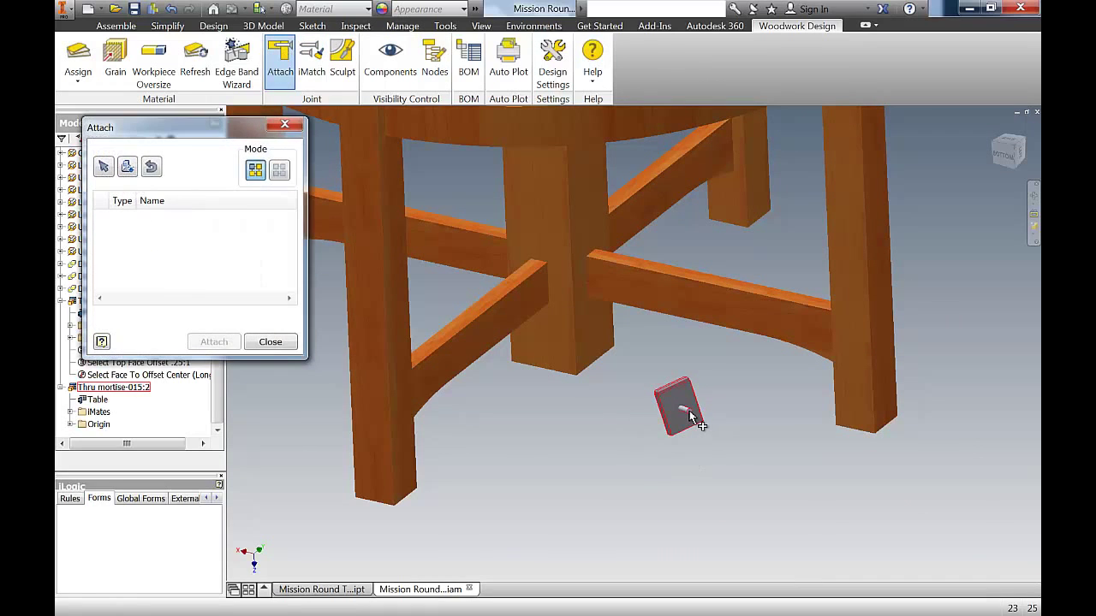
pyautogui.click(692, 418)
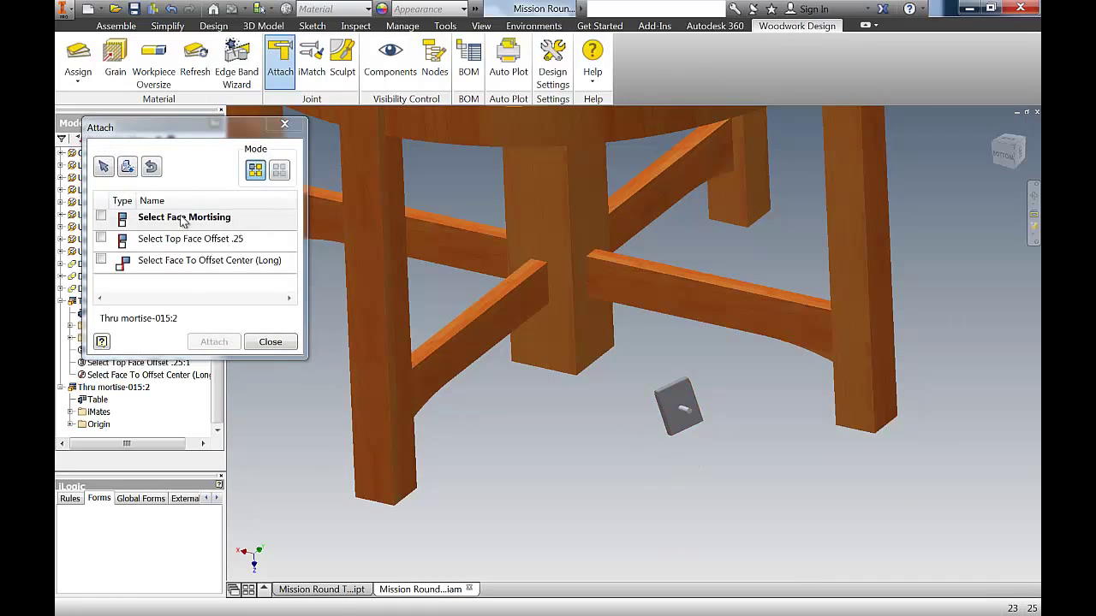
pyautogui.press('F4')
pyautogui.moveTo(676, 335); pyautogui.dragTo(728, 340)
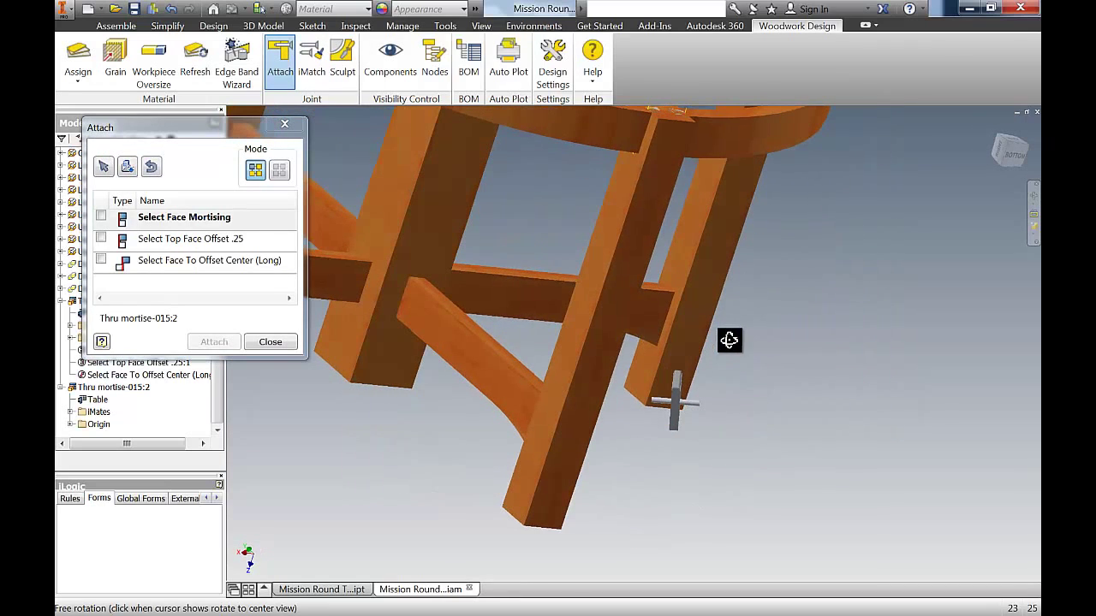
pyautogui.click(651, 365)
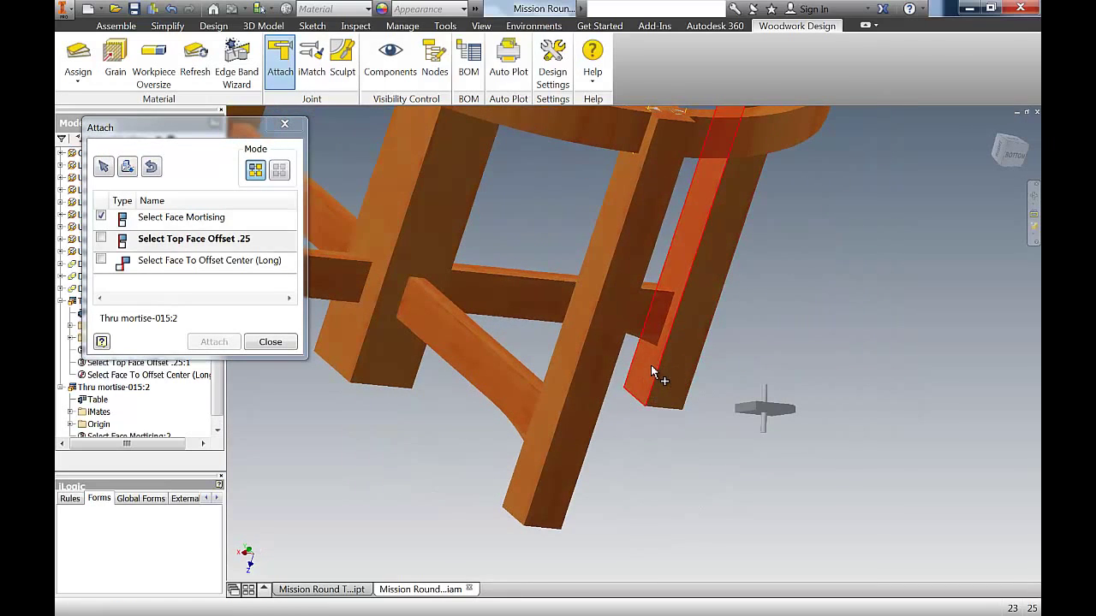
pyautogui.click(207, 244)
pyautogui.scroll(5, 652, 291)
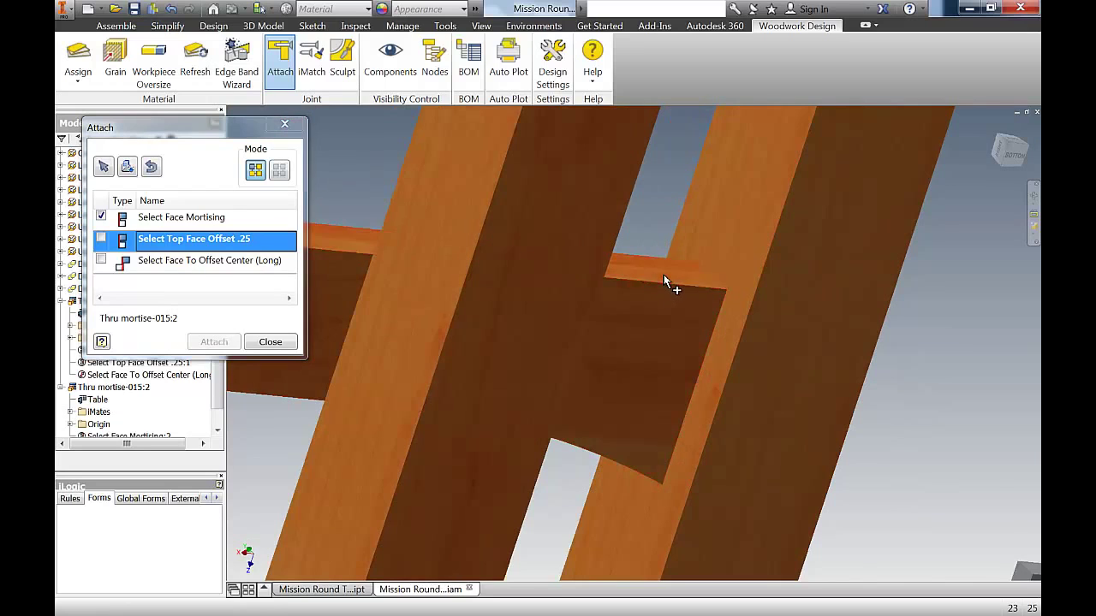
pyautogui.click(664, 280)
pyautogui.scroll(-5, 791, 378)
pyautogui.click(739, 377)
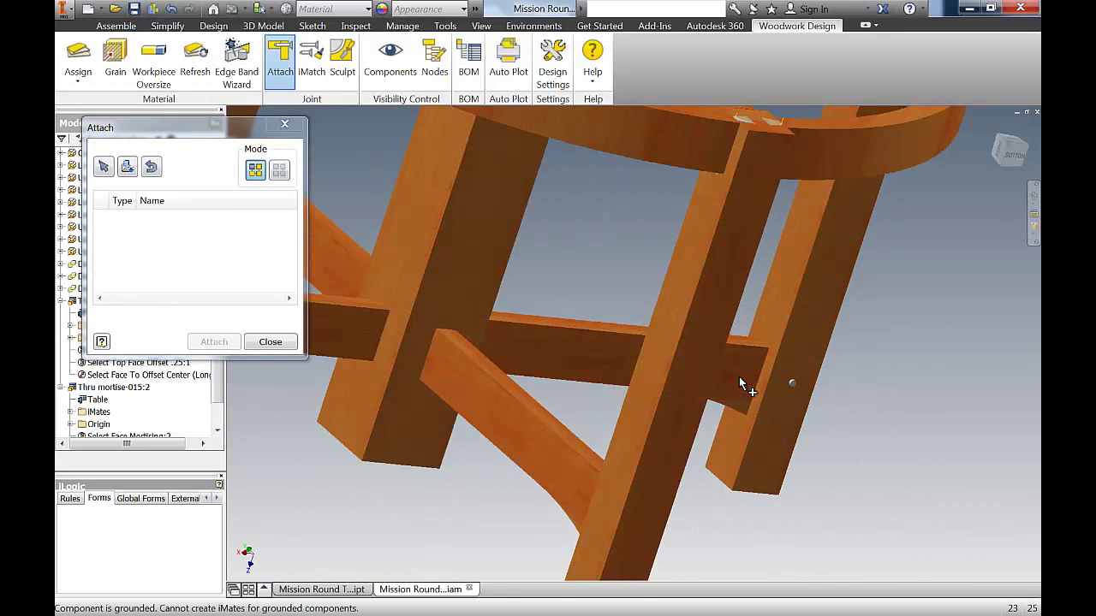
pyautogui.click(270, 341)
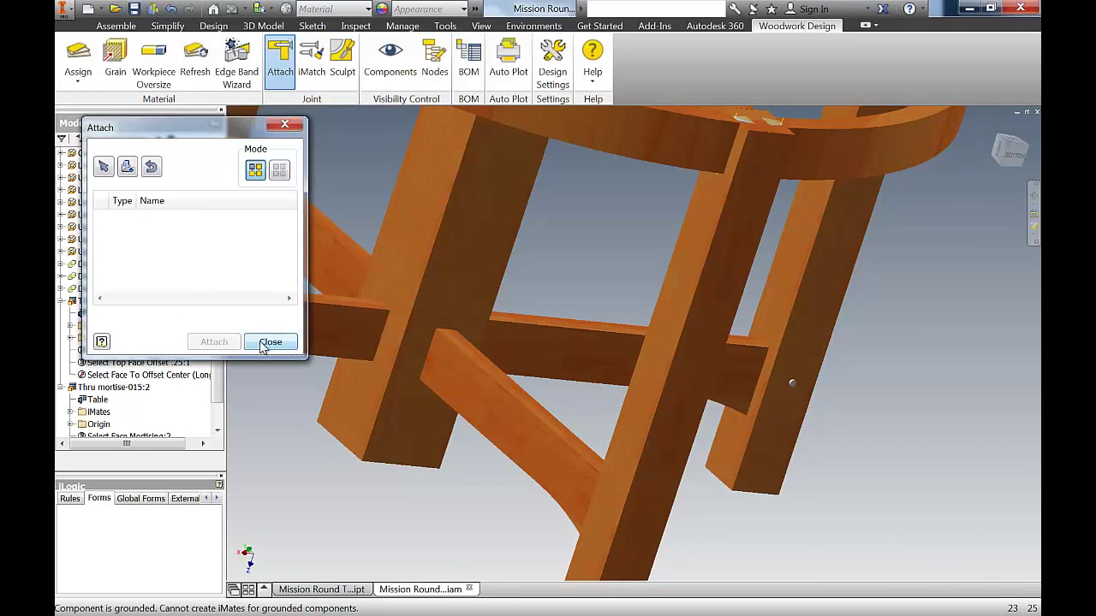
# Hide Lower Support:1 to examine the through mortises in the center leg and outer leg, and make the support visible again
pyautogui.keyDown('shift'); pyautogui.moveTo(650, 411); pyautogui.dragTo(513, 355, button='middle'); pyautogui.keyUp('shift')
pyautogui.moveTo(772, 390); pyautogui.dragTo(611, 336, button='middle')
pyautogui.rightClick(601, 360)
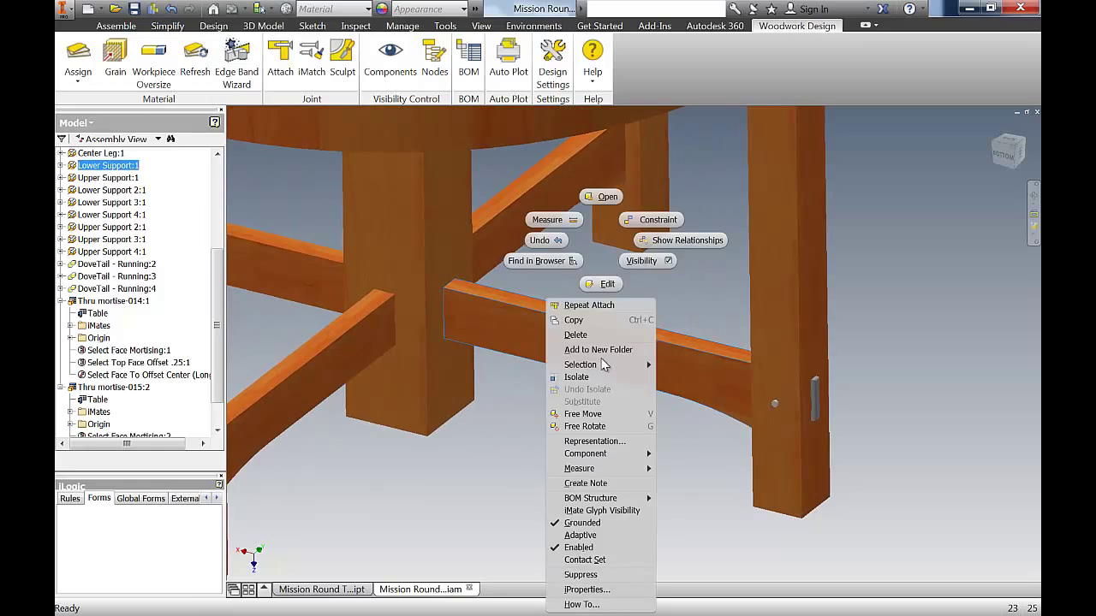
pyautogui.click(658, 261)
pyautogui.moveTo(497, 337); pyautogui.dragTo(478, 353, button='middle')
pyautogui.press('F4')
pyautogui.moveTo(549, 334); pyautogui.dragTo(548, 361)
pyautogui.press('Escape')
pyautogui.moveTo(216, 326); pyautogui.dragTo(223, 228)
pyautogui.rightClick(124, 316)
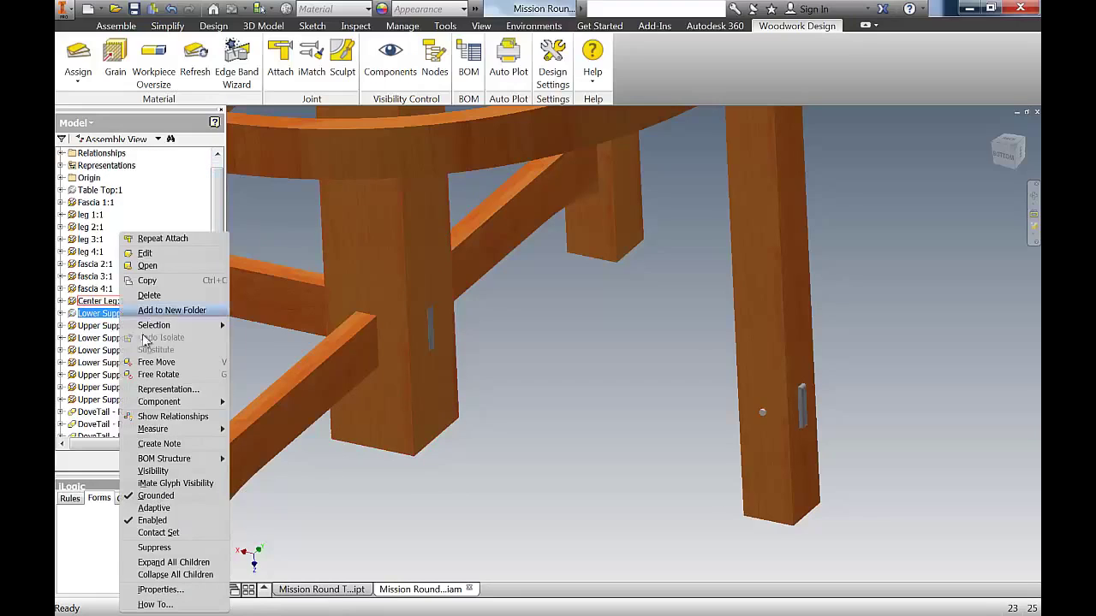
pyautogui.click(154, 471)
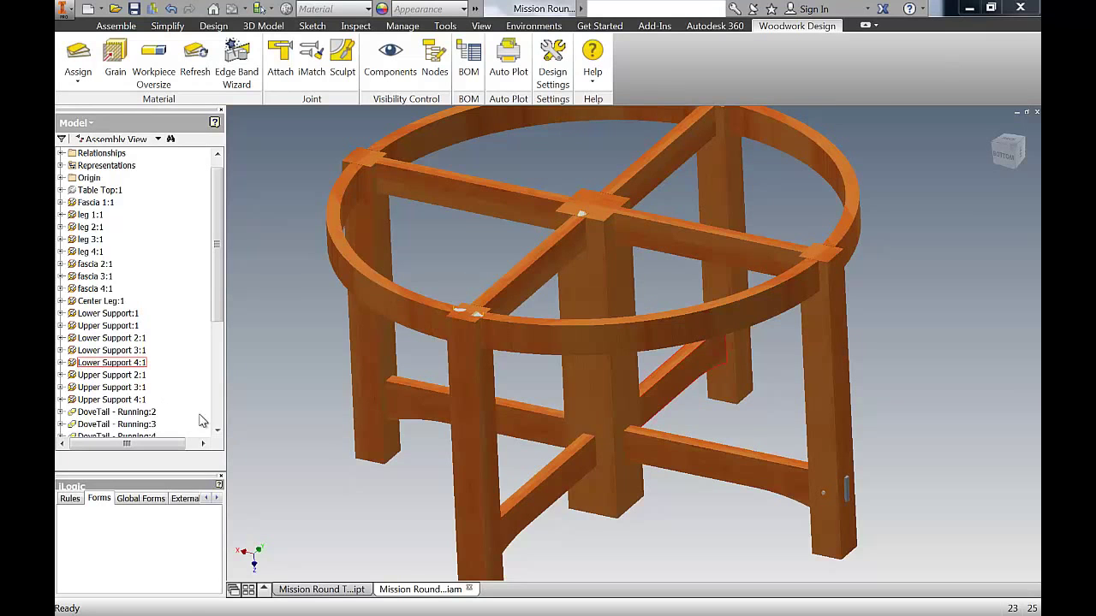
# Turn off the visibility of Lower Support:1 to expose the through mortise in the center leg
pyautogui.moveTo(362, 457); pyautogui.dragTo(324, 454, button='middle')
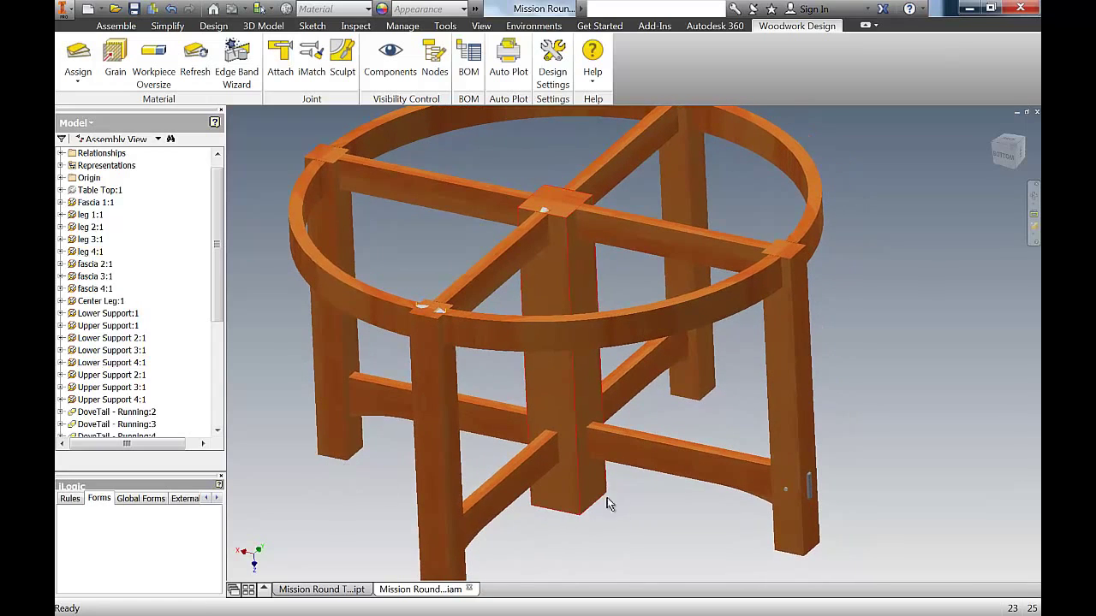
pyautogui.click(670, 460)
pyautogui.rightClick(670, 460)
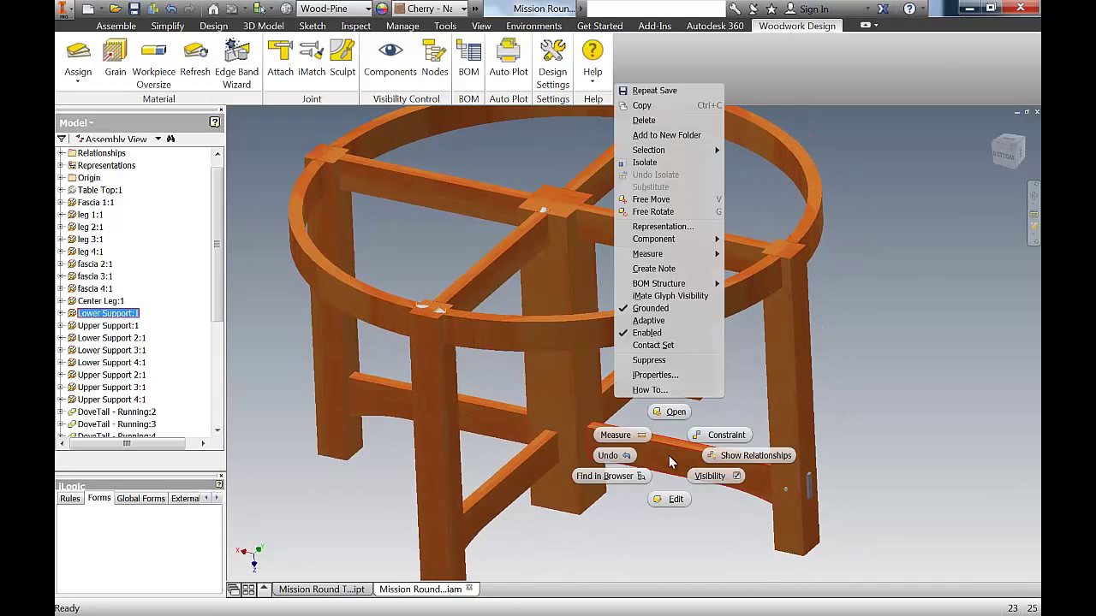
pyautogui.click(709, 477)
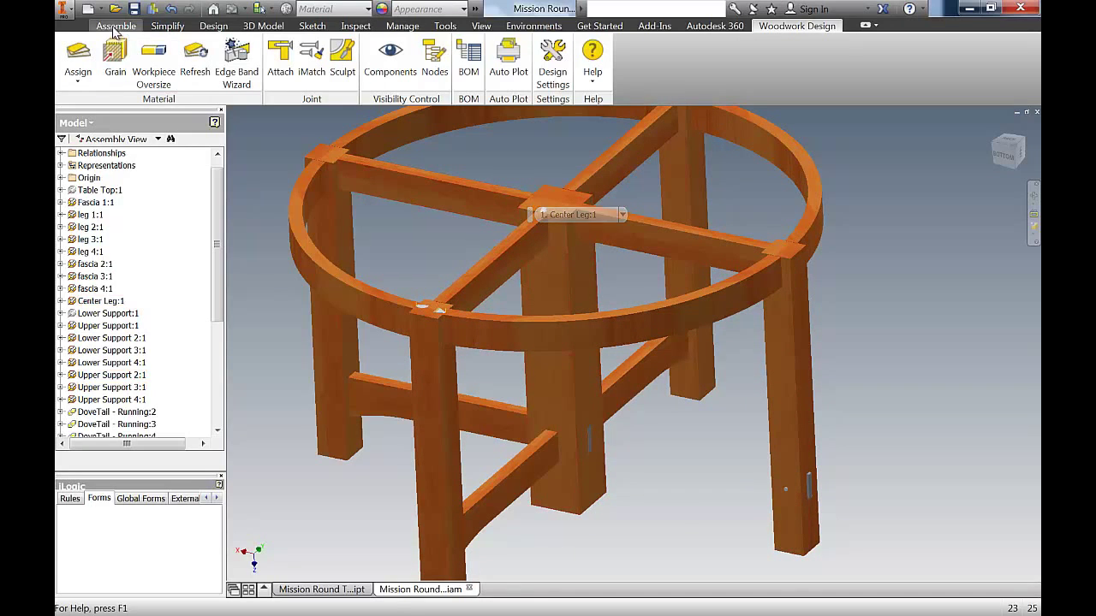
# Pattern the three running dovetails and both through mortises circularly about the round fascia's axis, with 4 occurrences at 90 degrees
pyautogui.click(114, 27)
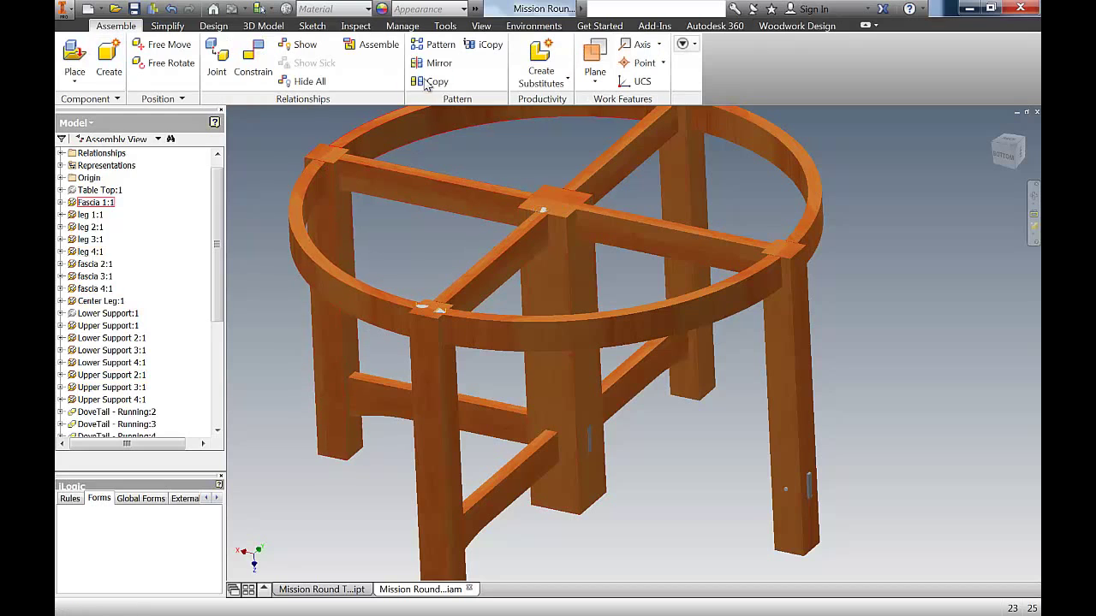
pyautogui.click(438, 45)
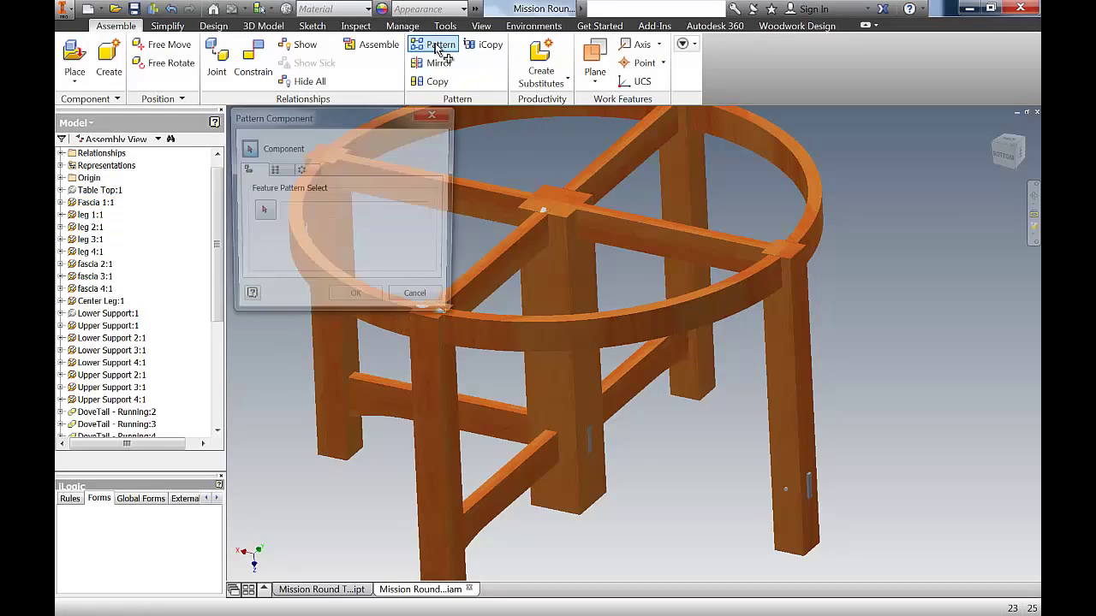
pyautogui.moveTo(538, 170); pyautogui.dragTo(678, 197, button='middle')
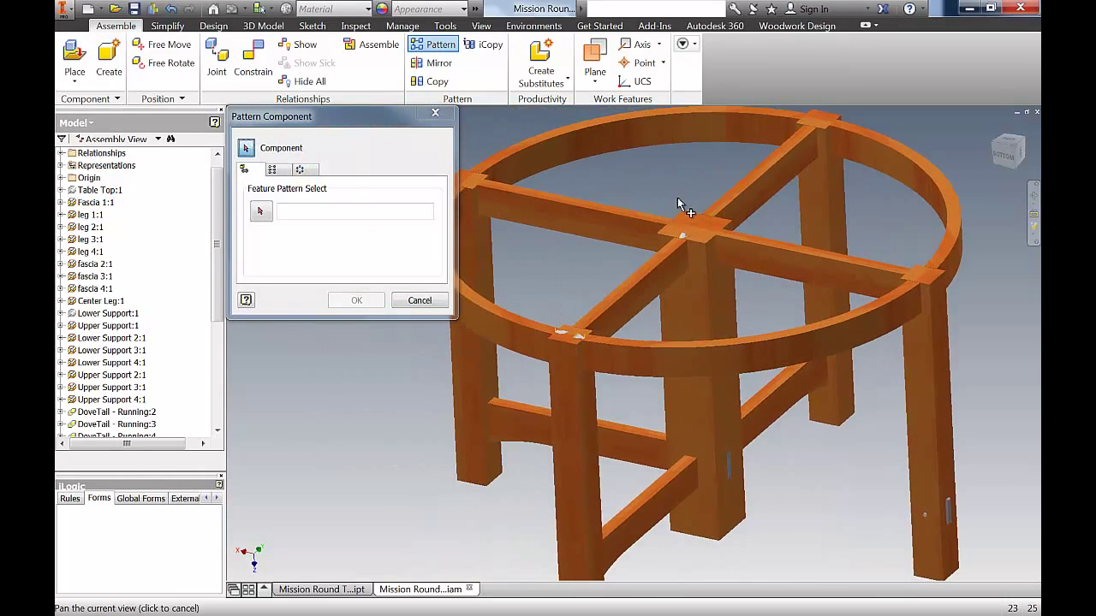
pyautogui.scroll(5, 676, 214)
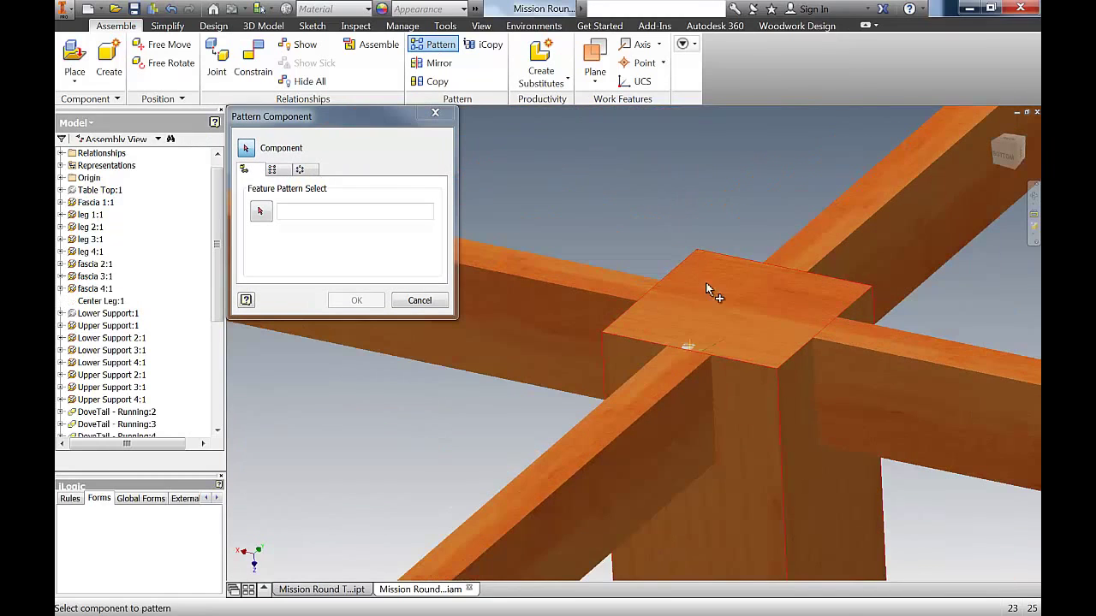
pyautogui.scroll(3, 694, 349)
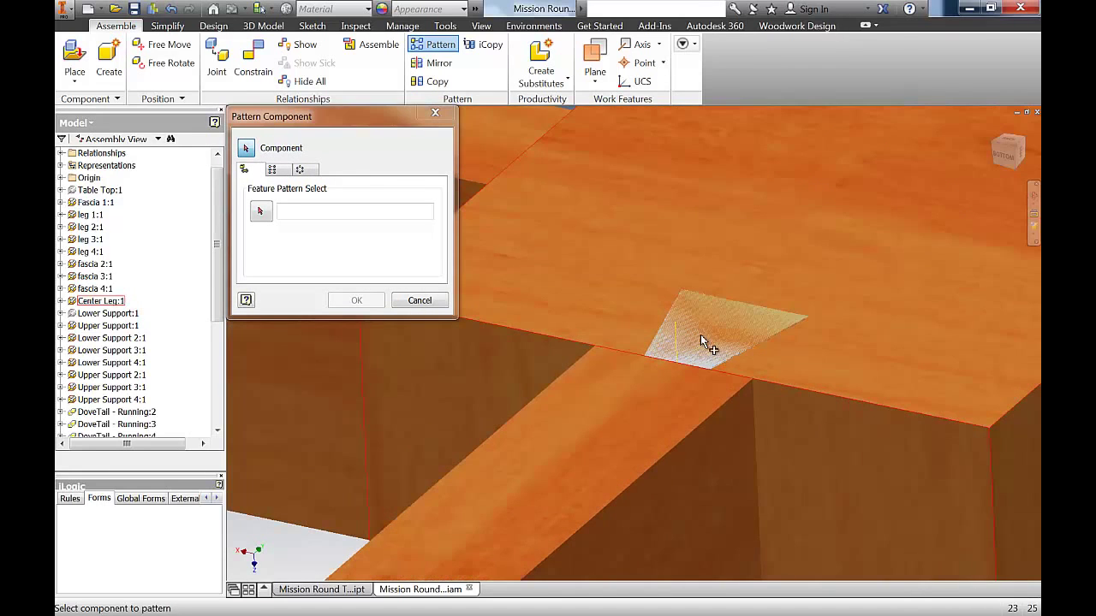
pyautogui.scroll(-10, 699, 333)
pyautogui.moveTo(707, 332); pyautogui.dragTo(518, 331, button='middle')
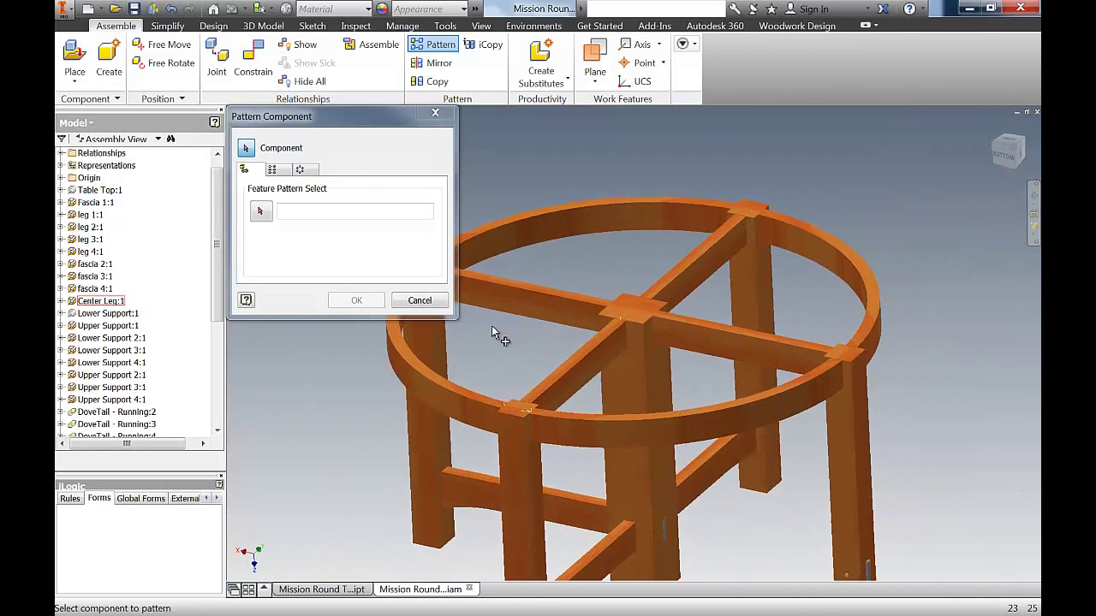
pyautogui.moveTo(216, 261); pyautogui.dragTo(217, 398)
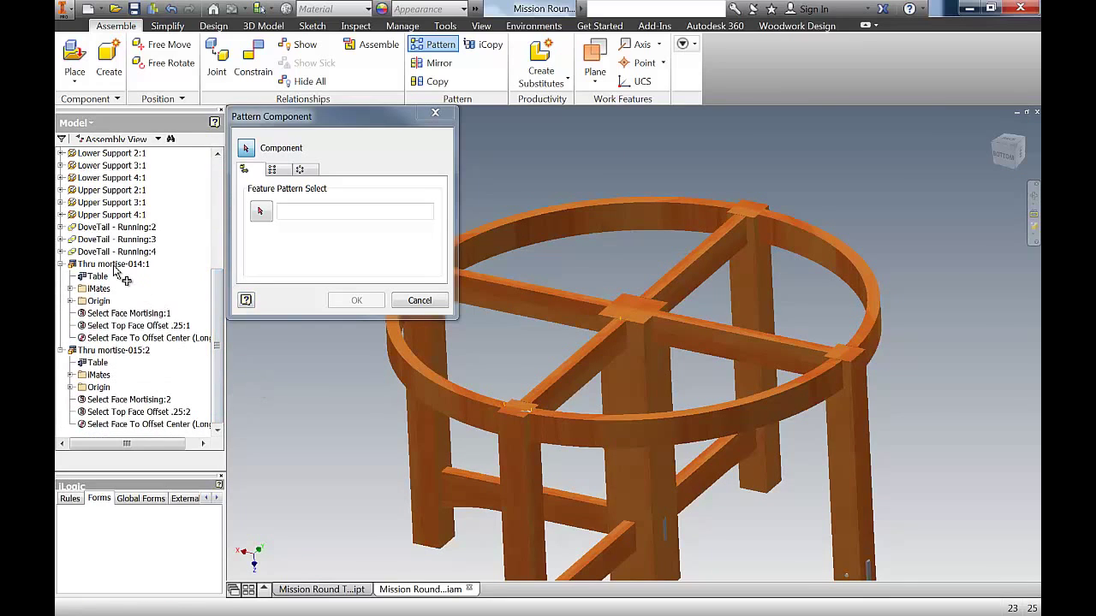
pyautogui.click(112, 227)
pyautogui.keyDown('ctrl'); pyautogui.click(112, 239); pyautogui.keyUp('ctrl')
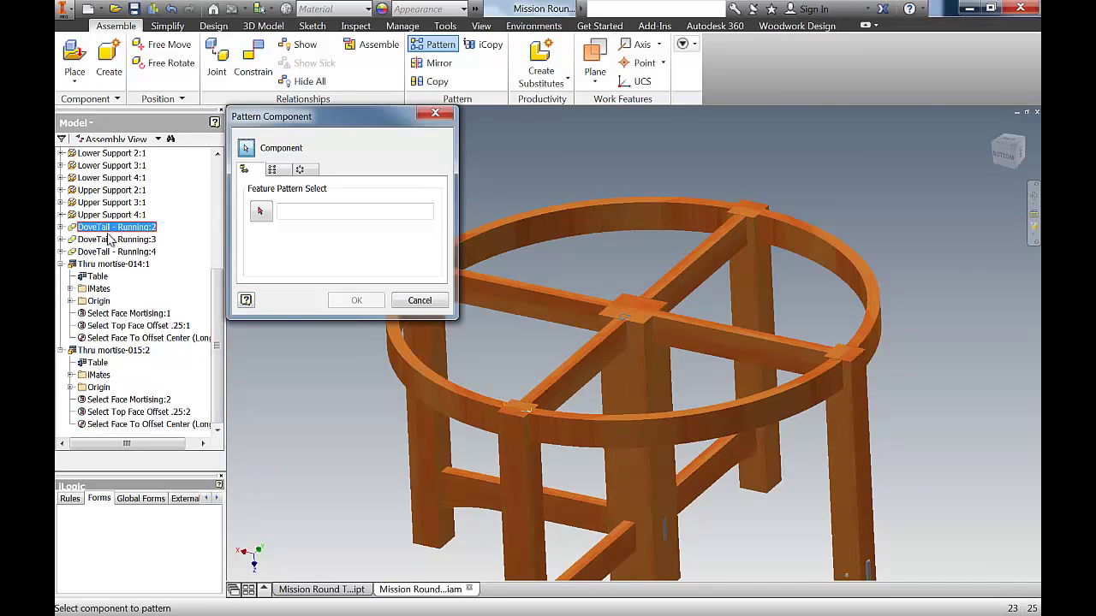
pyautogui.keyDown('ctrl'); pyautogui.click(107, 252); pyautogui.keyUp('ctrl')
pyautogui.keyDown('ctrl'); pyautogui.click(105, 264); pyautogui.keyUp('ctrl')
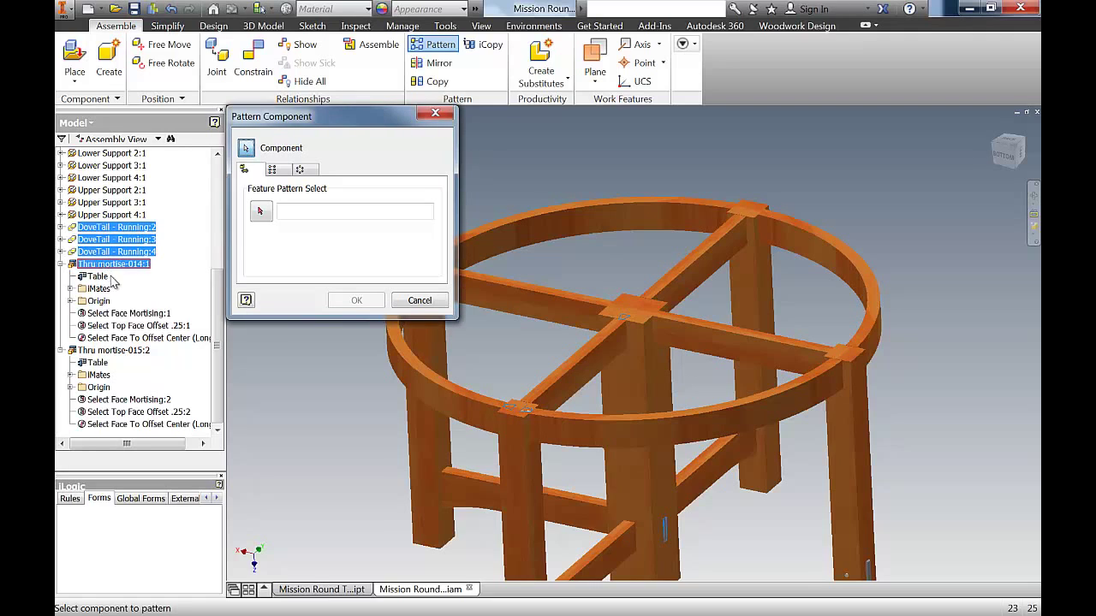
pyautogui.keyDown('ctrl'); pyautogui.click(90, 352); pyautogui.keyUp('ctrl')
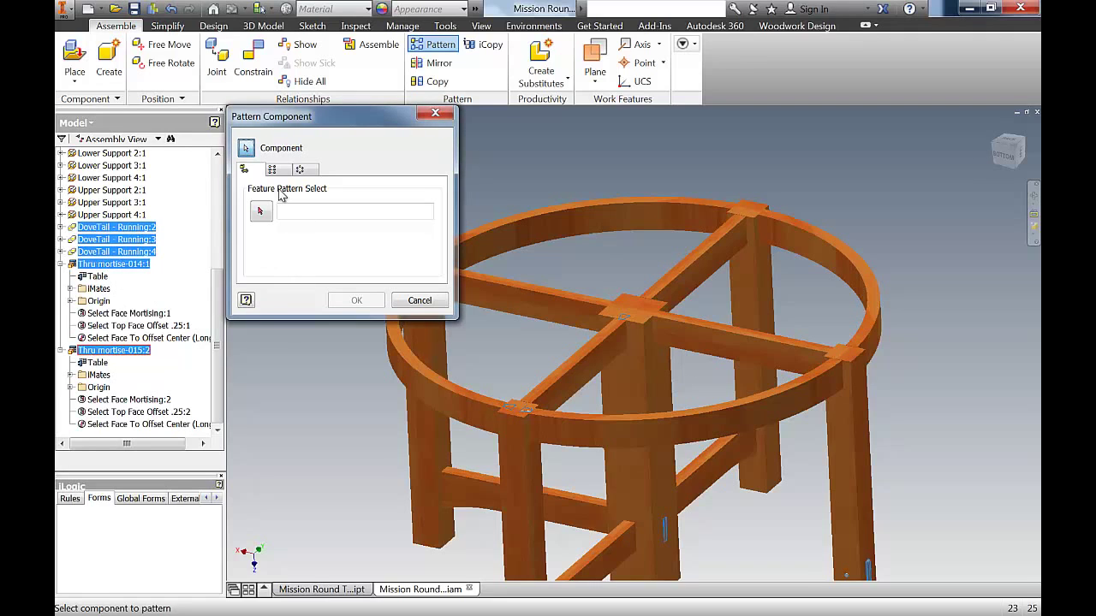
pyautogui.click(305, 170)
pyautogui.click(259, 211)
pyautogui.click(438, 384)
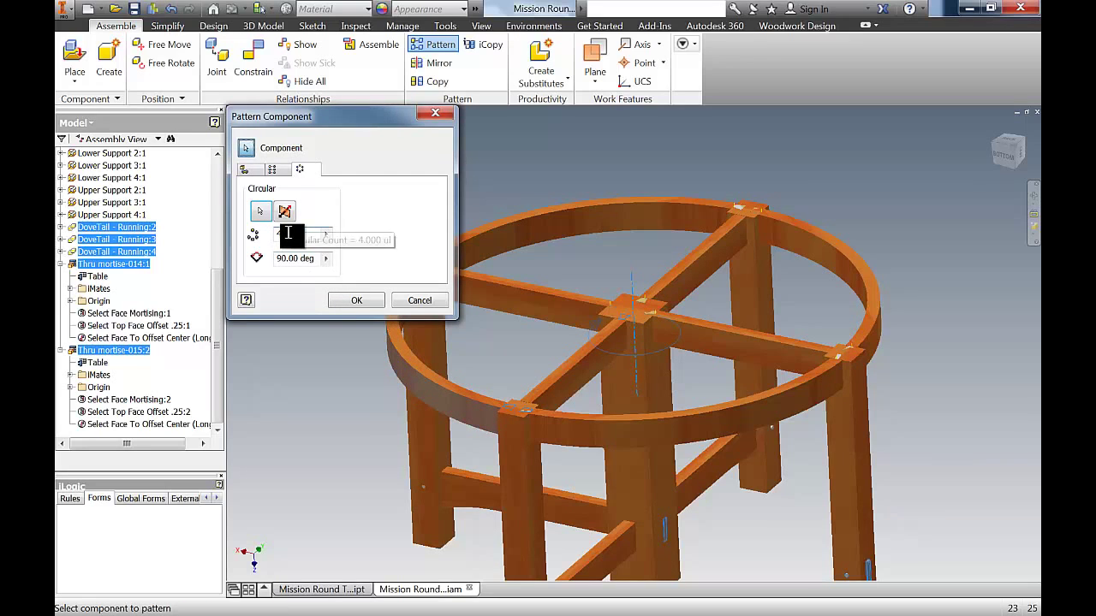
pyautogui.click(353, 302)
# Examine the patterned dovetails at the tops of the legs and the patterned mortises on the lower part of the legs
pyautogui.press('F2')
pyautogui.moveTo(433, 333); pyautogui.dragTo(430, 319)
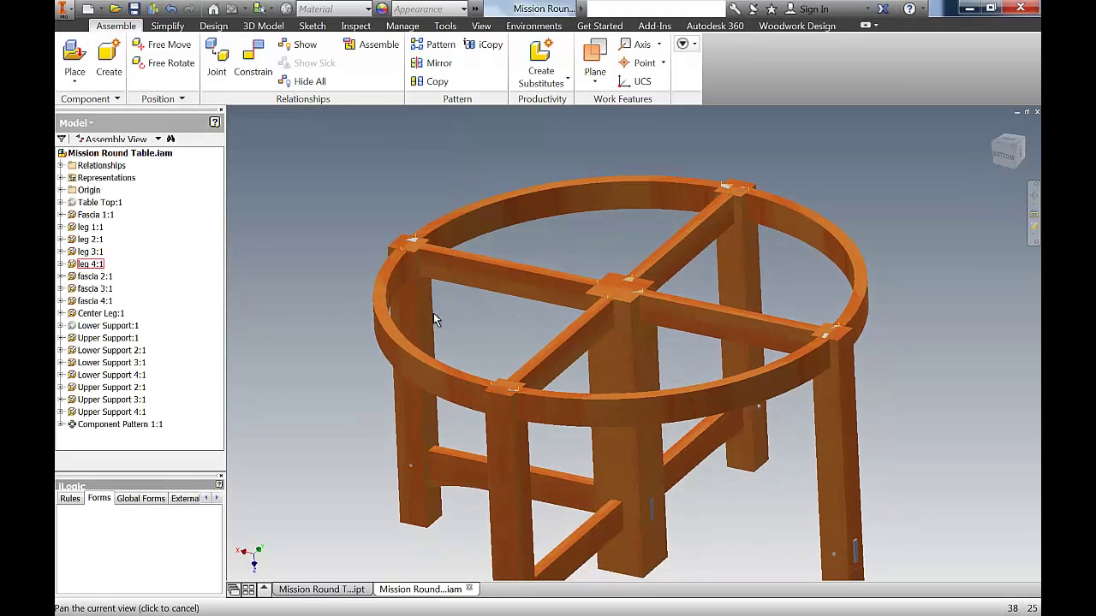
pyautogui.scroll(5, 713, 188)
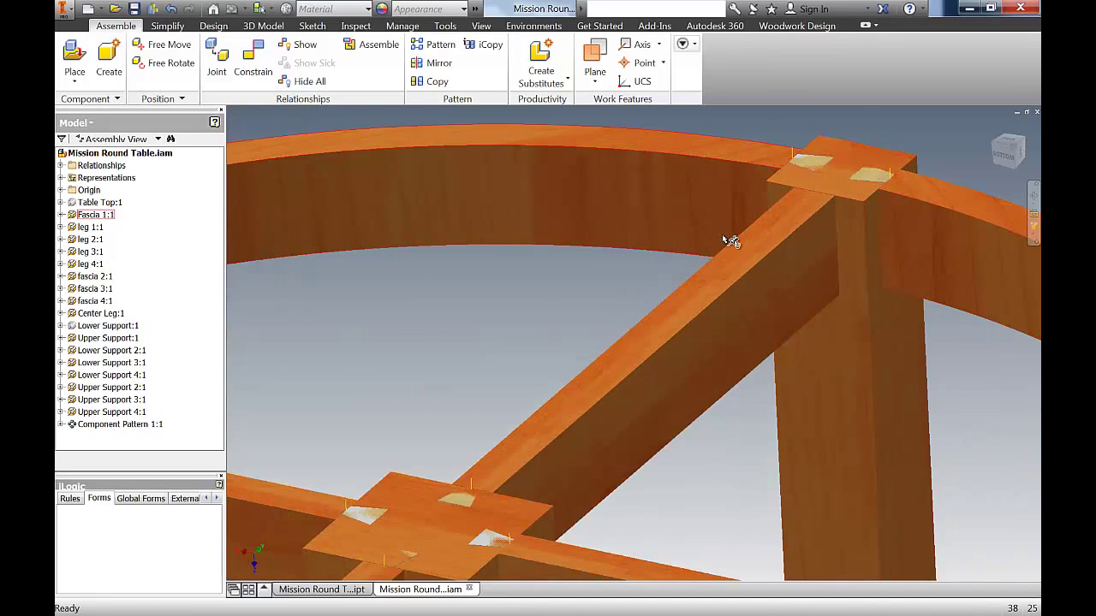
pyautogui.scroll(-3, 723, 238)
pyautogui.scroll(-3, 727, 417)
pyautogui.moveTo(726, 385); pyautogui.dragTo(773, 169, button='middle')
pyautogui.scroll(3, 398, 395)
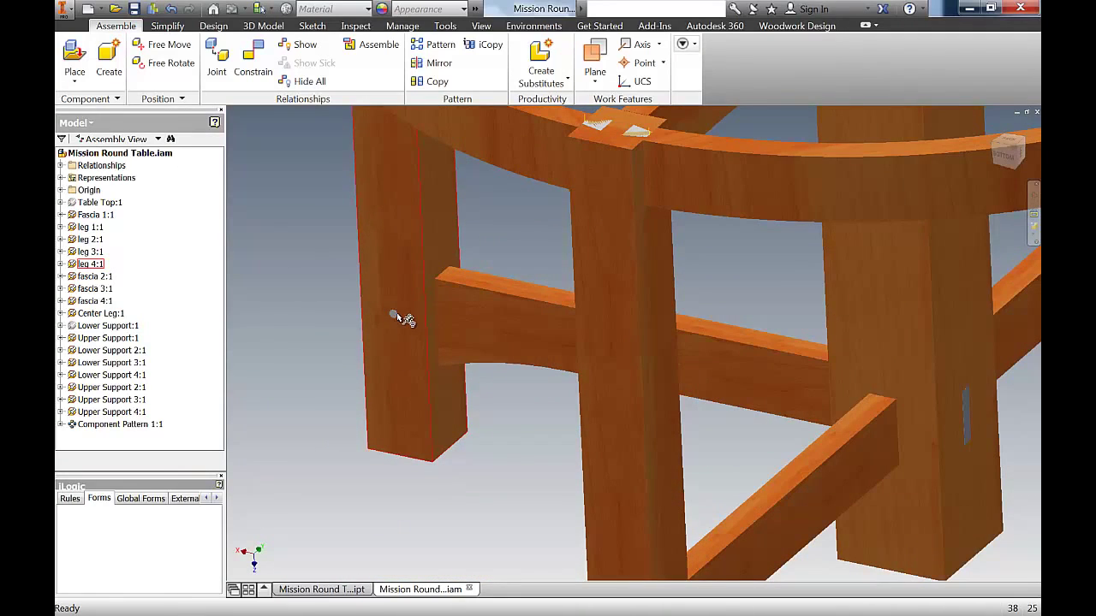
pyautogui.scroll(-5, 541, 426)
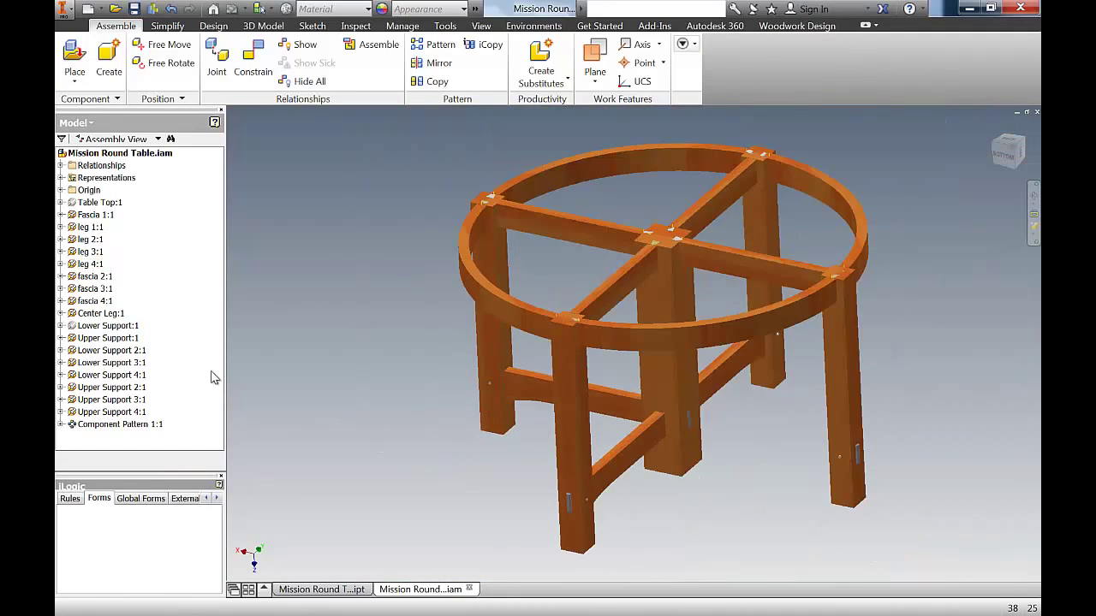
# Turn the visibility of Lower Support:1 back on and view the complete table frame from another side
pyautogui.rightClick(117, 331)
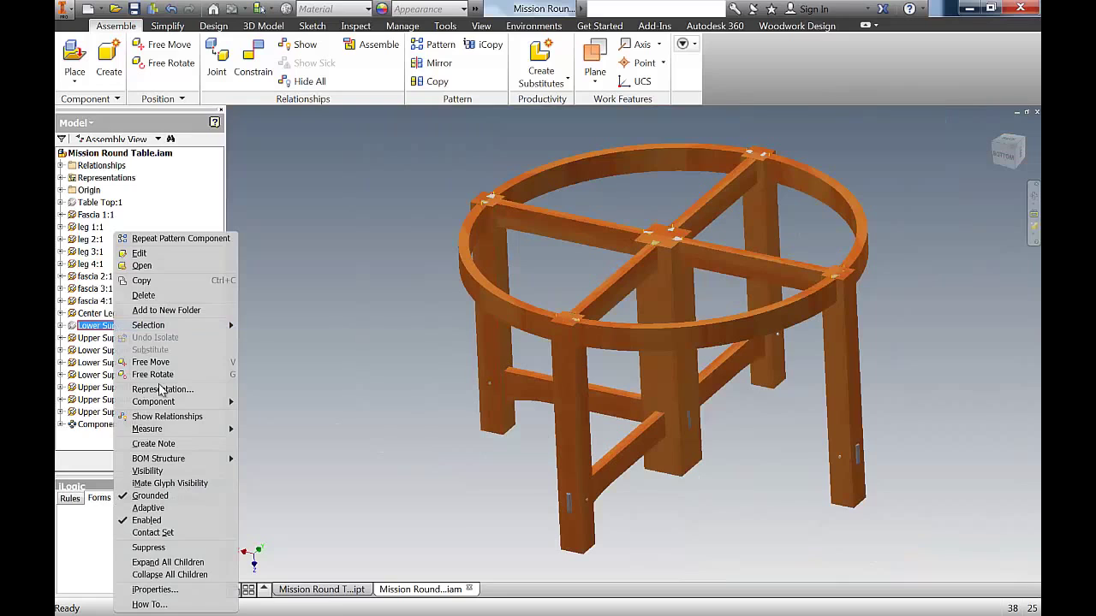
pyautogui.click(157, 471)
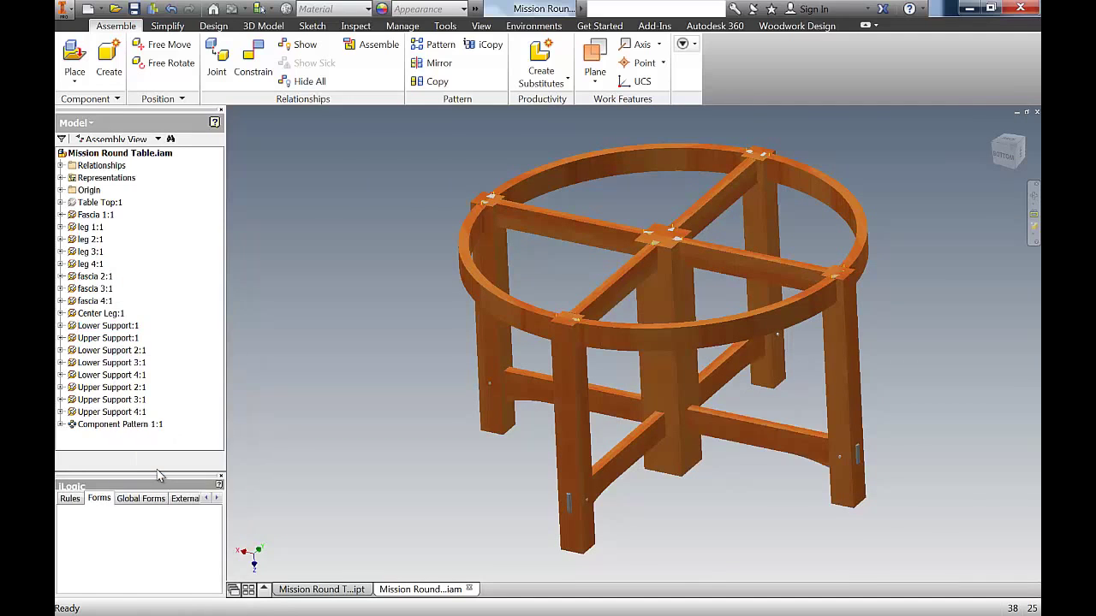
pyautogui.keyDown('shift'); pyautogui.moveTo(565, 461); pyautogui.dragTo(523, 480, button='middle'); pyautogui.keyUp('shift')
pyautogui.keyDown('shift'); pyautogui.moveTo(516, 406); pyautogui.dragTo(425, 419, button='middle'); pyautogui.keyUp('shift')
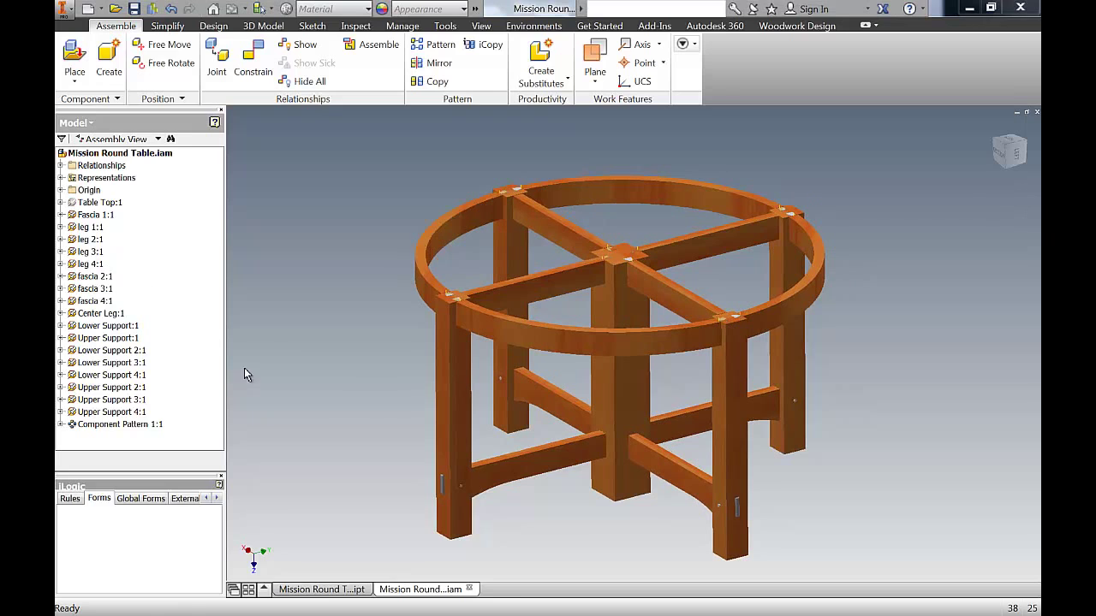
pyautogui.keyDown('shift'); pyautogui.moveTo(358, 409); pyautogui.dragTo(361, 408, button='middle'); pyautogui.keyUp('shift')
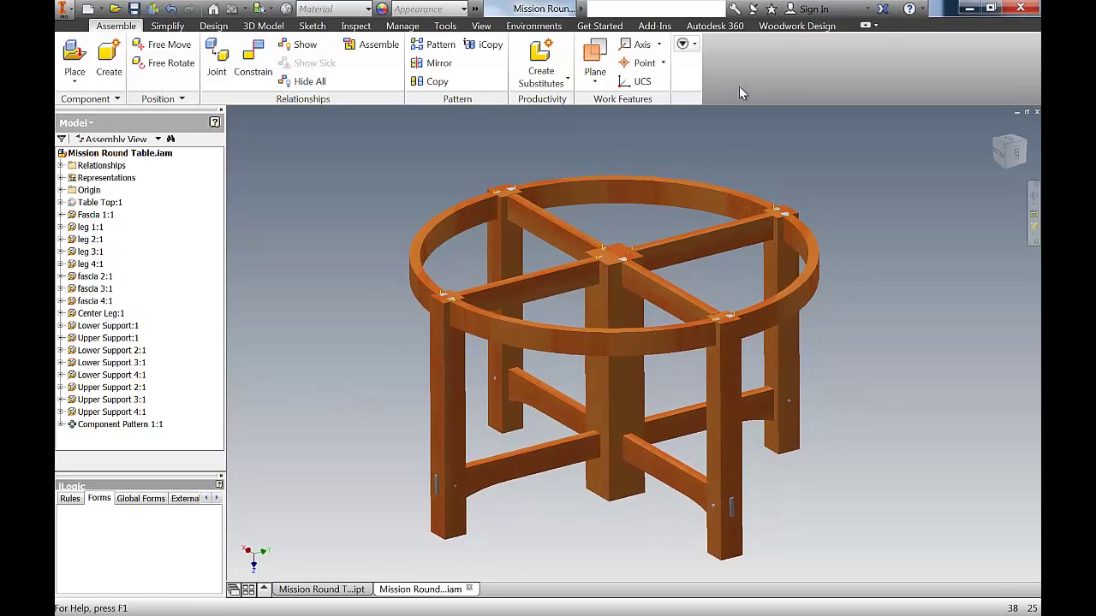
# Sculpt the joints into the table's parts with both Woodwork Parts and Inventor Parts included, and close the Sculpt command
pyautogui.click(793, 27)
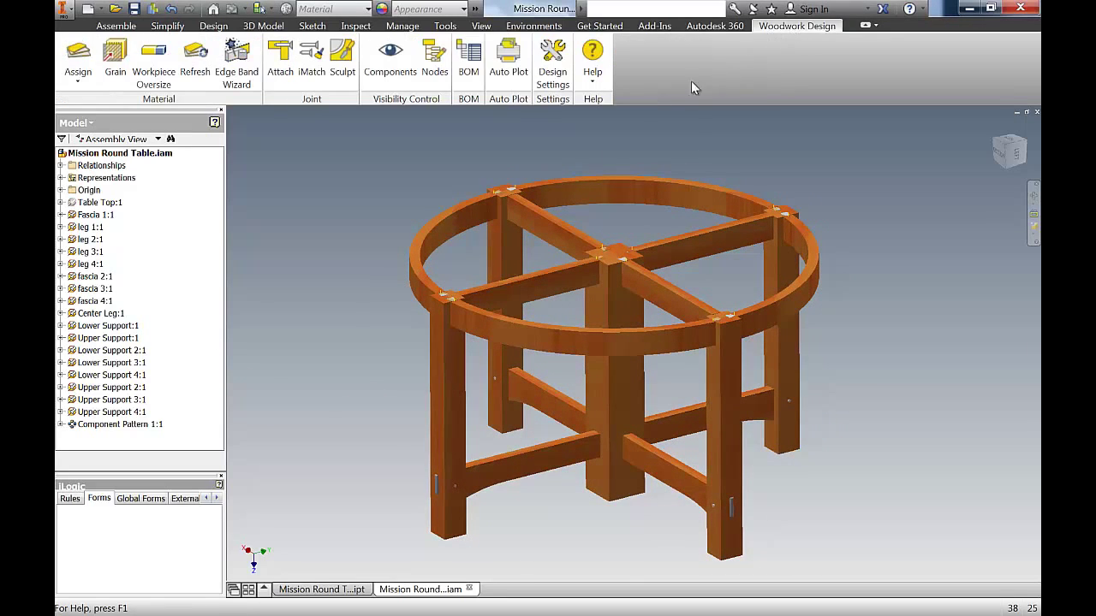
pyautogui.click(341, 65)
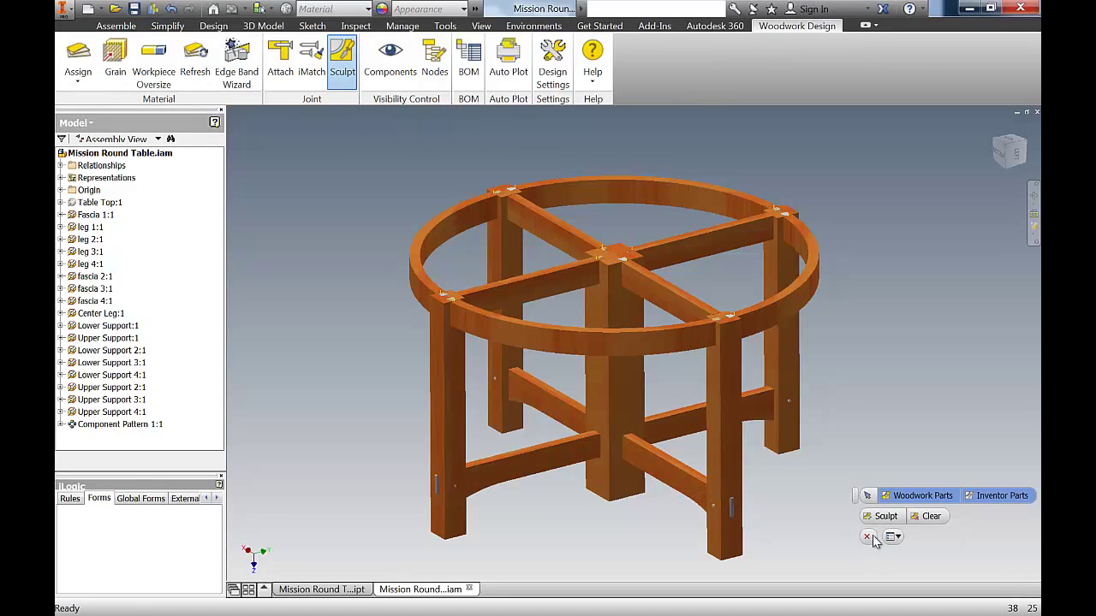
pyautogui.click(888, 517)
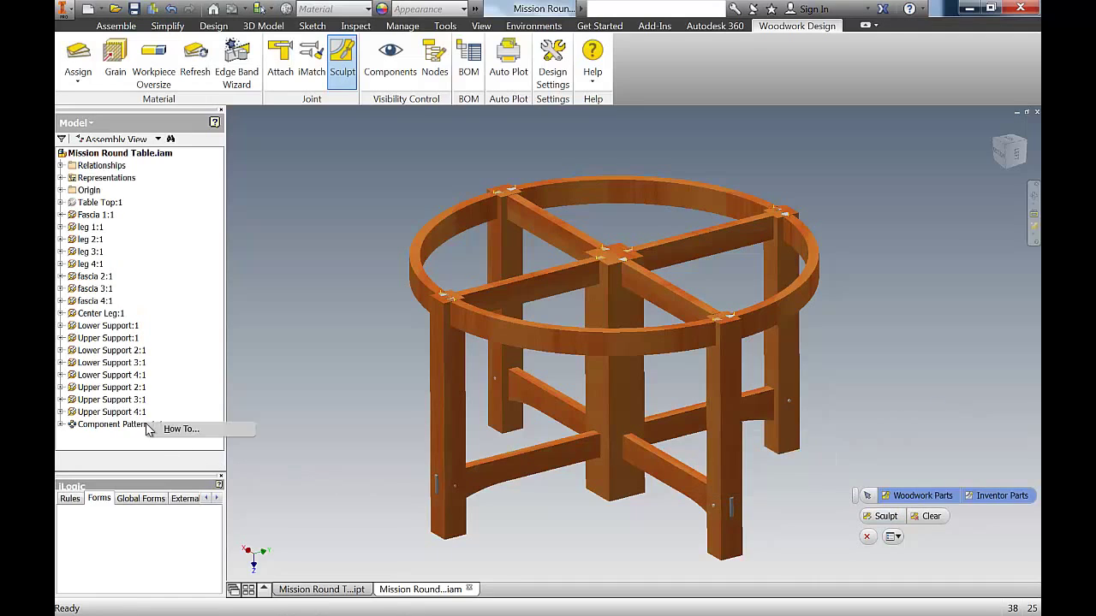
pyautogui.click(870, 538)
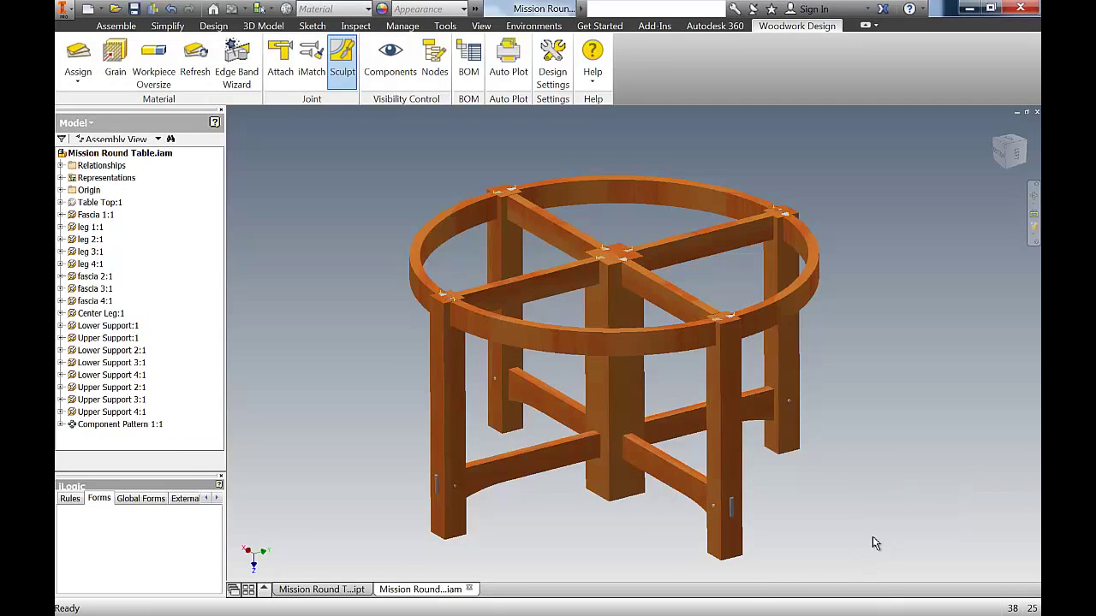
# Turn off the visibility of Component Pattern 1:1 and check the sculpted through tenon on the outer leg
pyautogui.click(111, 424)
pyautogui.rightClick(137, 424)
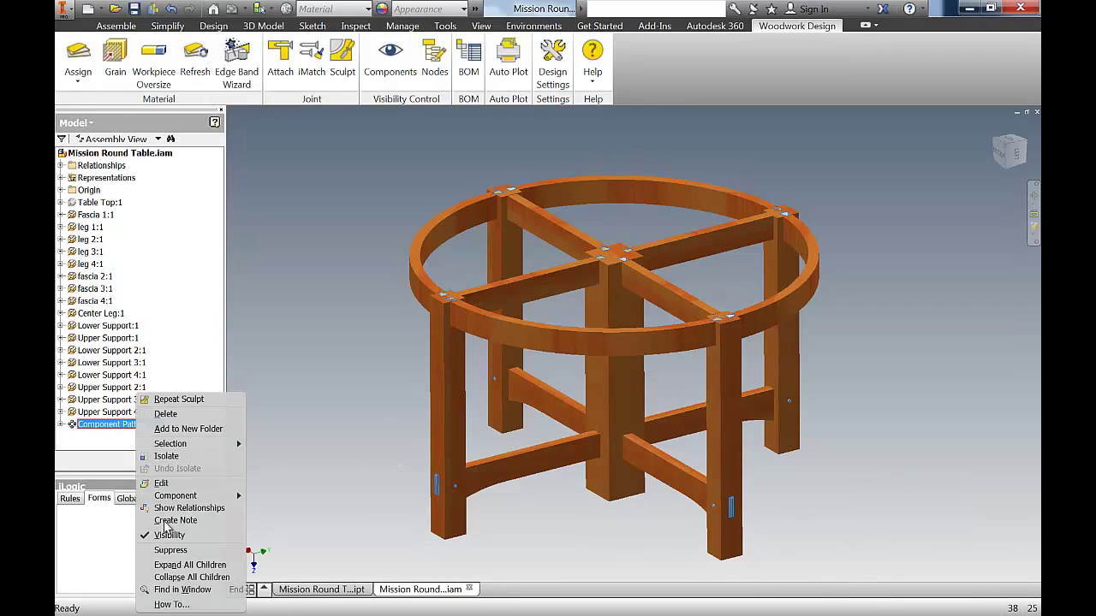
pyautogui.click(168, 535)
pyautogui.scroll(6, 676, 535)
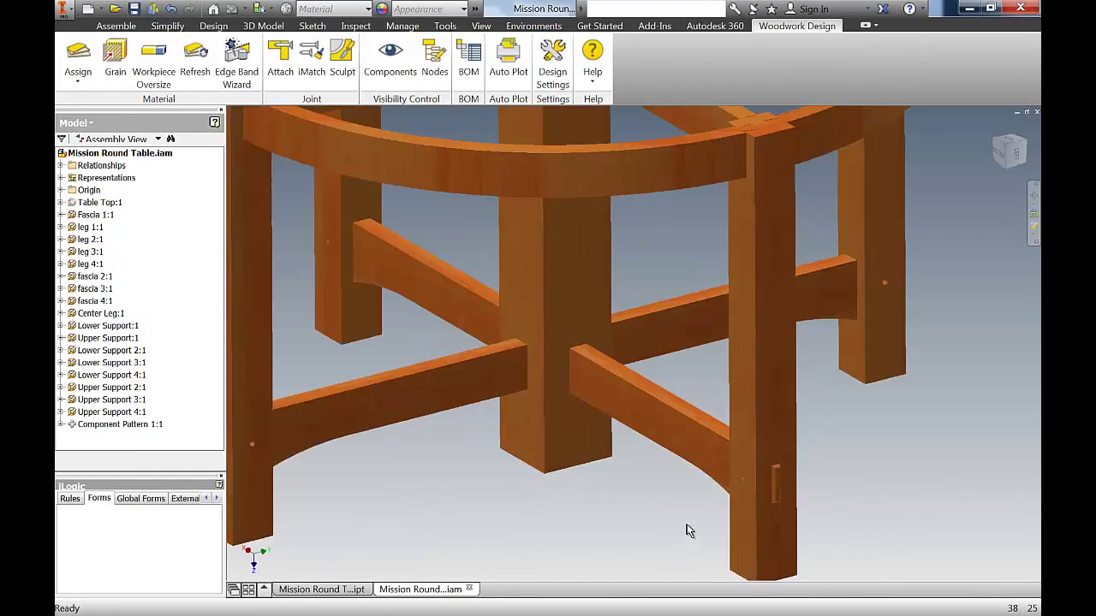
pyautogui.scroll(-7, 689, 529)
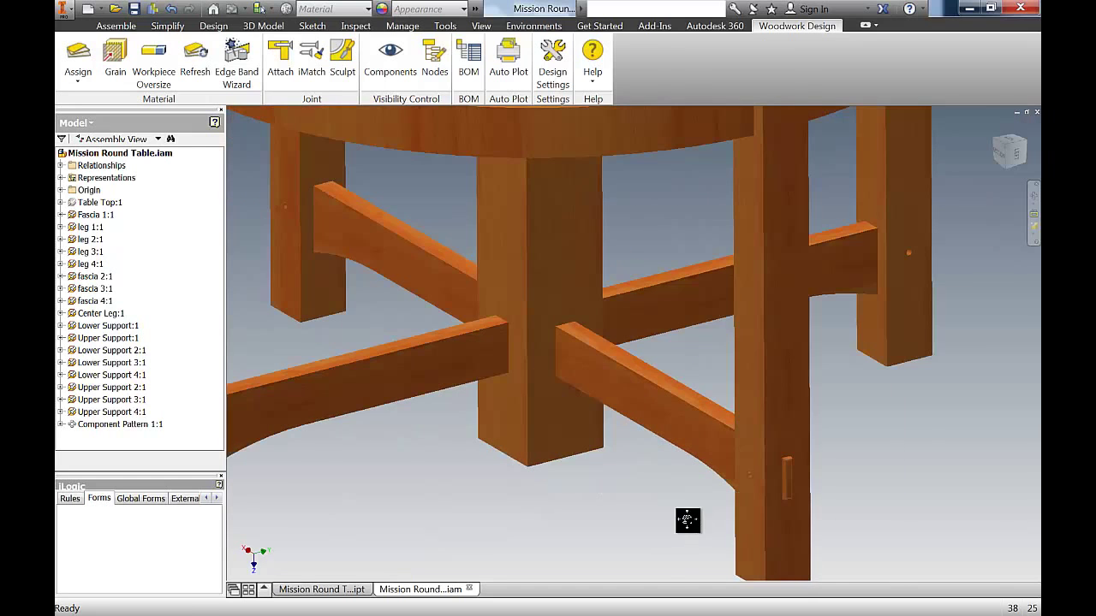
# Hide Upper Support:1 and Upper Support 4:1 to expose their dovetail slots in the center leg
pyautogui.scroll(4, 660, 258)
pyautogui.moveTo(660, 259); pyautogui.dragTo(724, 303, button='middle')
pyautogui.press('F4')
pyautogui.moveTo(619, 293); pyautogui.dragTo(631, 326)
pyautogui.press('Escape')
pyautogui.click(697, 348)
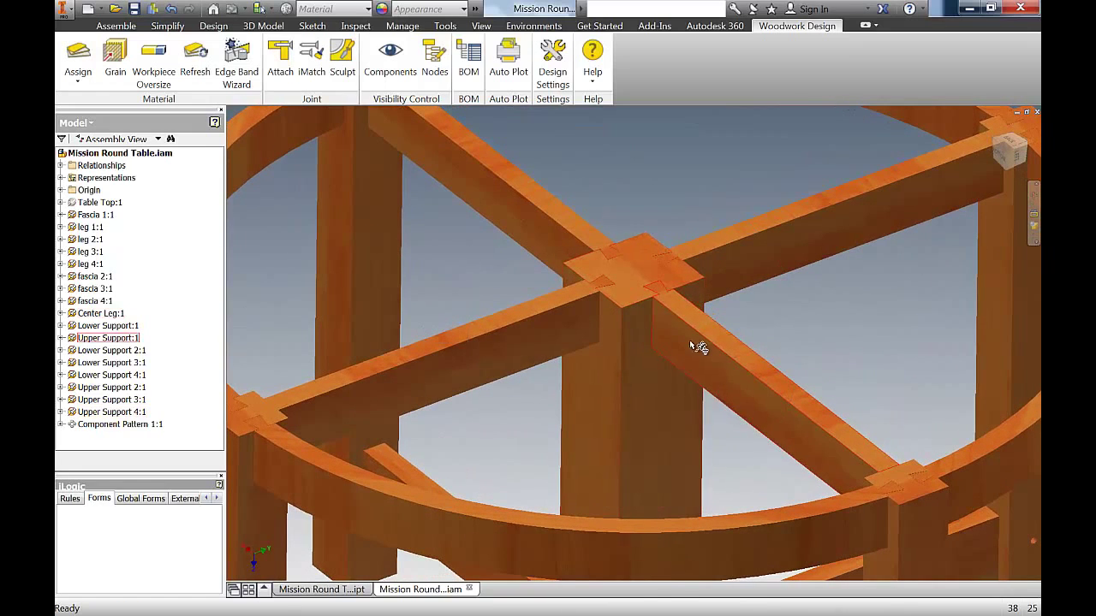
pyautogui.rightClick(697, 347)
pyautogui.click(727, 246)
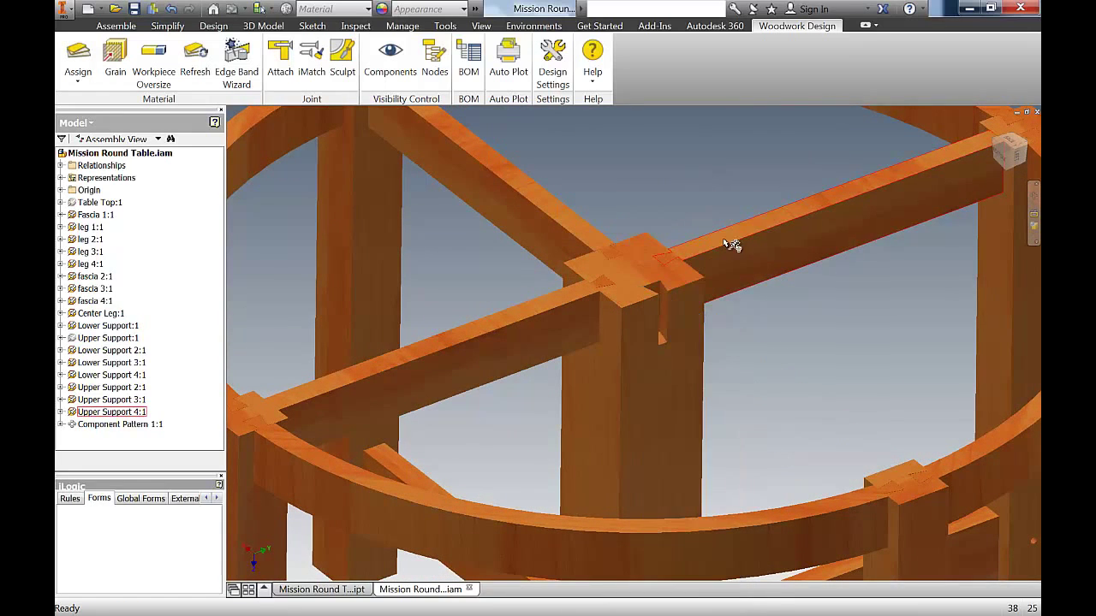
pyautogui.rightClick(738, 250)
pyautogui.click(773, 262)
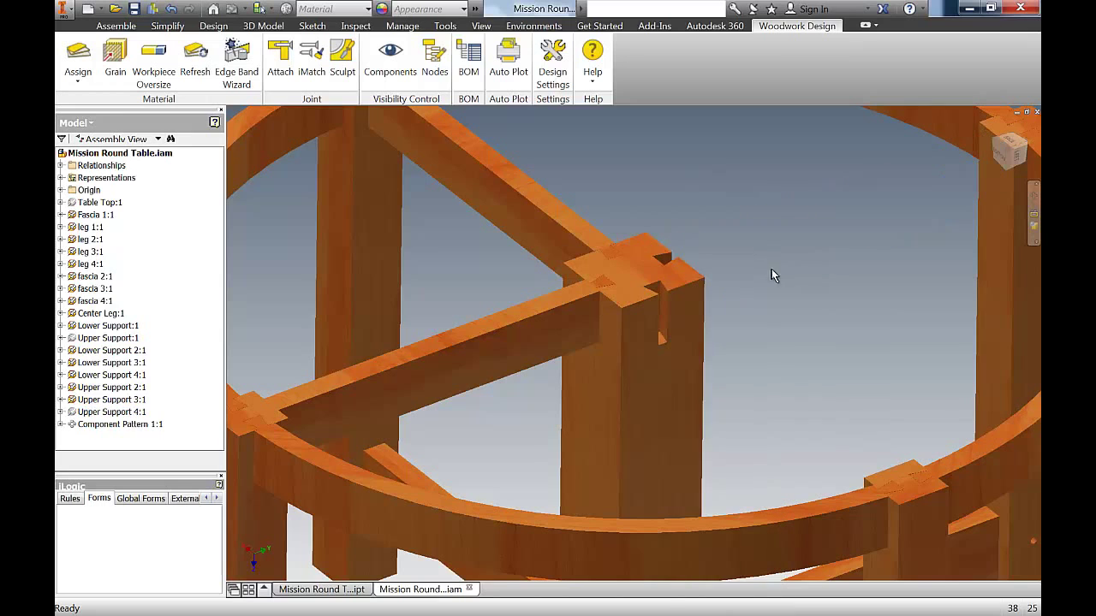
# Hide Upper Support 2:1 and Upper Support 3:1, and examine the dovetail slots in the center leg and the outer leg tops
pyautogui.rightClick(573, 238)
pyautogui.click(612, 250)
pyautogui.moveTo(664, 410); pyautogui.dragTo(797, 519, button='middle')
pyautogui.rightClick(685, 333)
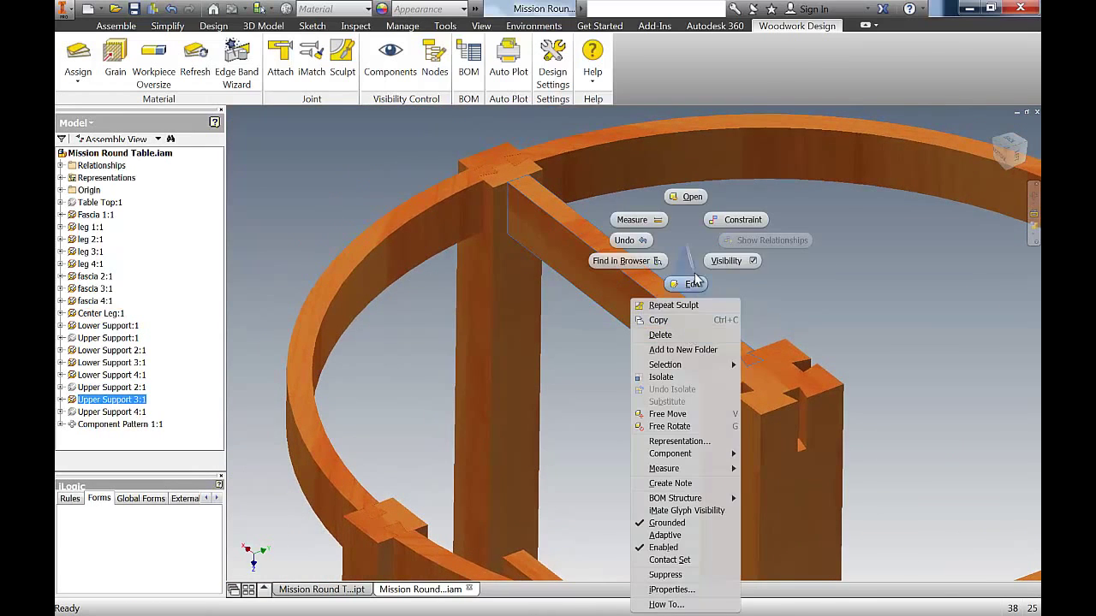
pyautogui.click(725, 261)
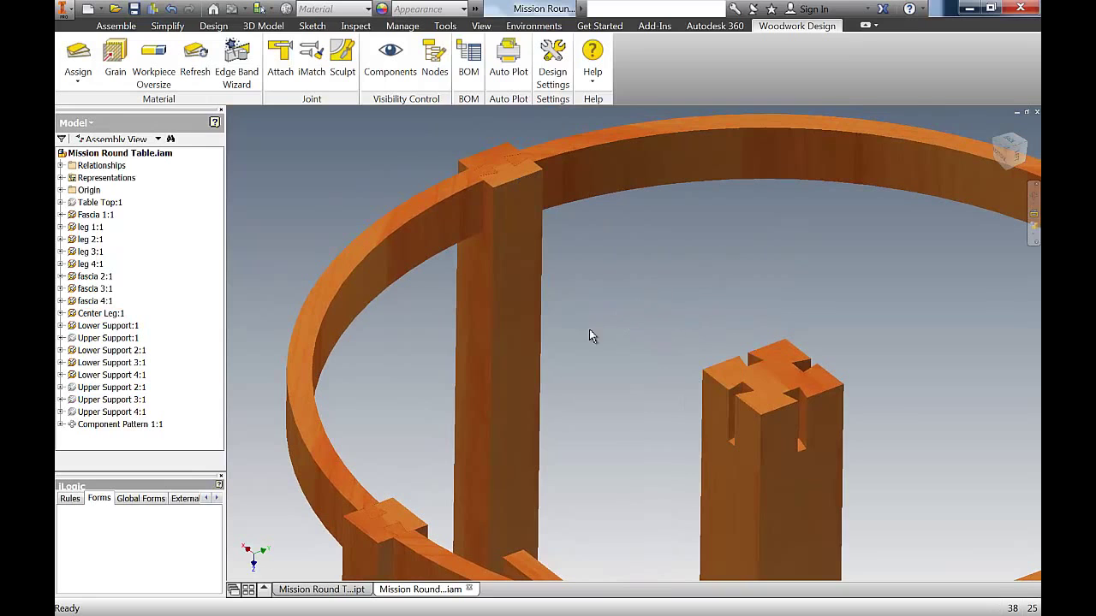
pyautogui.moveTo(560, 377); pyautogui.dragTo(325, 440, button='middle')
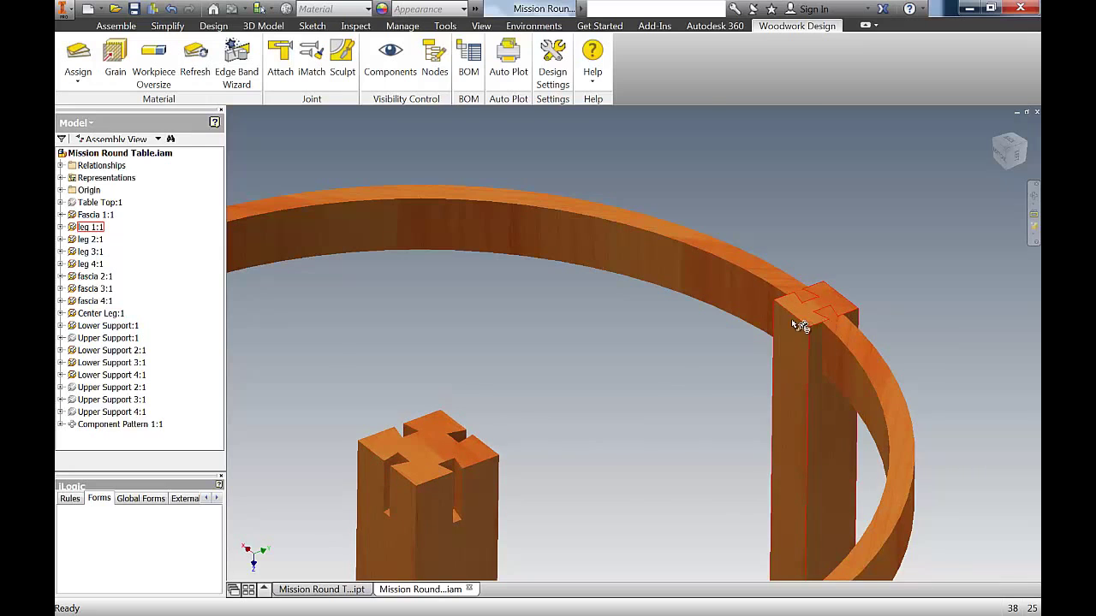
pyautogui.scroll(-5, 791, 325)
pyautogui.moveTo(791, 325); pyautogui.dragTo(846, 220, button='middle')
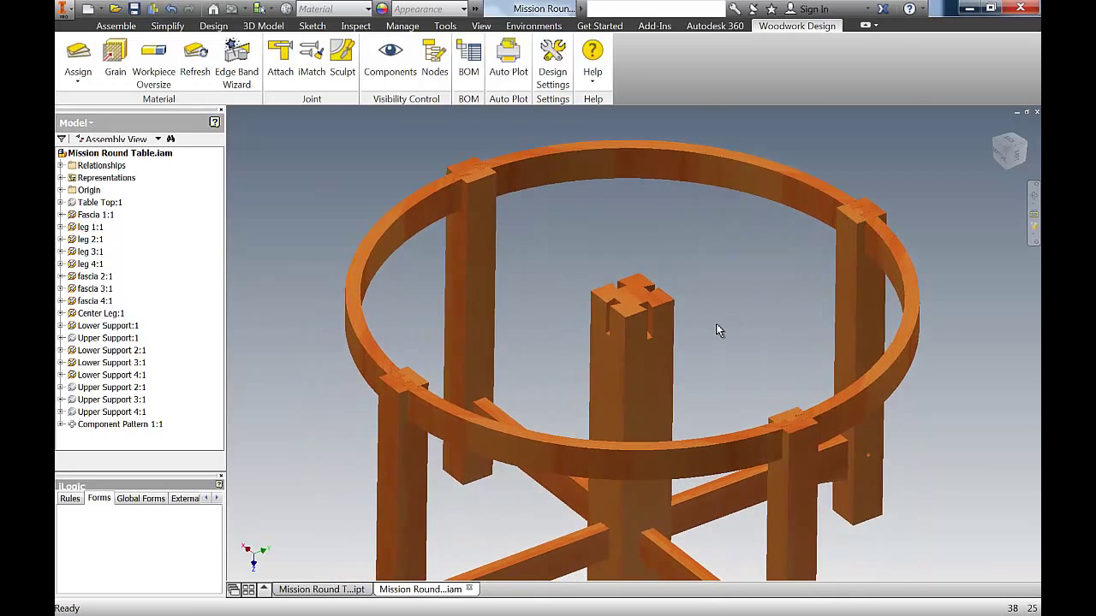
pyautogui.scroll(2, 565, 248)
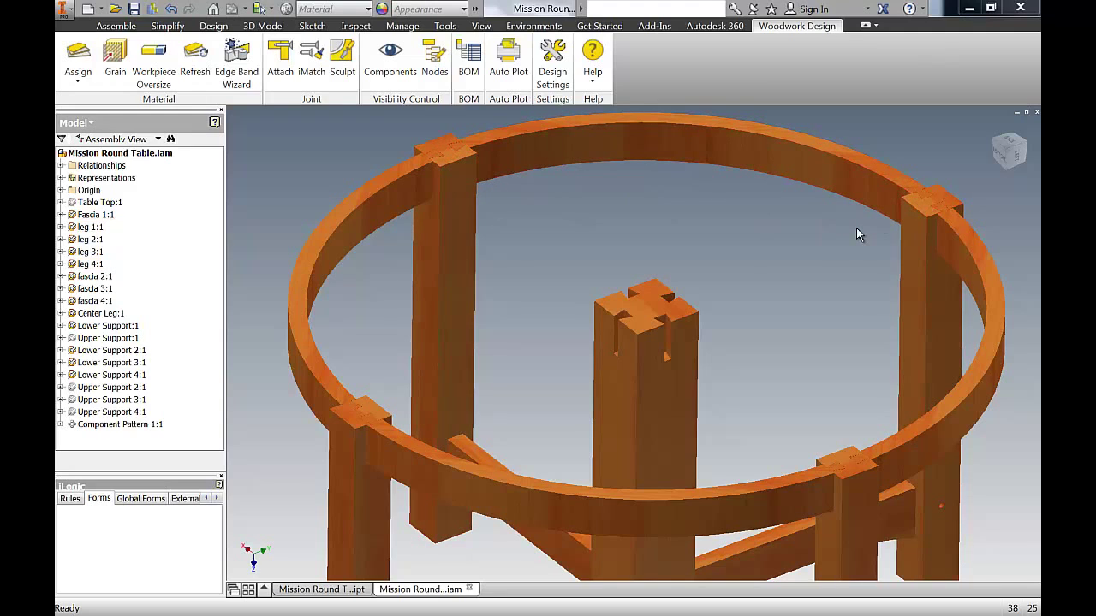
# Restore the visibility of the four upper supports and Component Pattern 1:1
pyautogui.click(124, 339)
pyautogui.keyDown('ctrl'); pyautogui.click(128, 388); pyautogui.keyUp('ctrl')
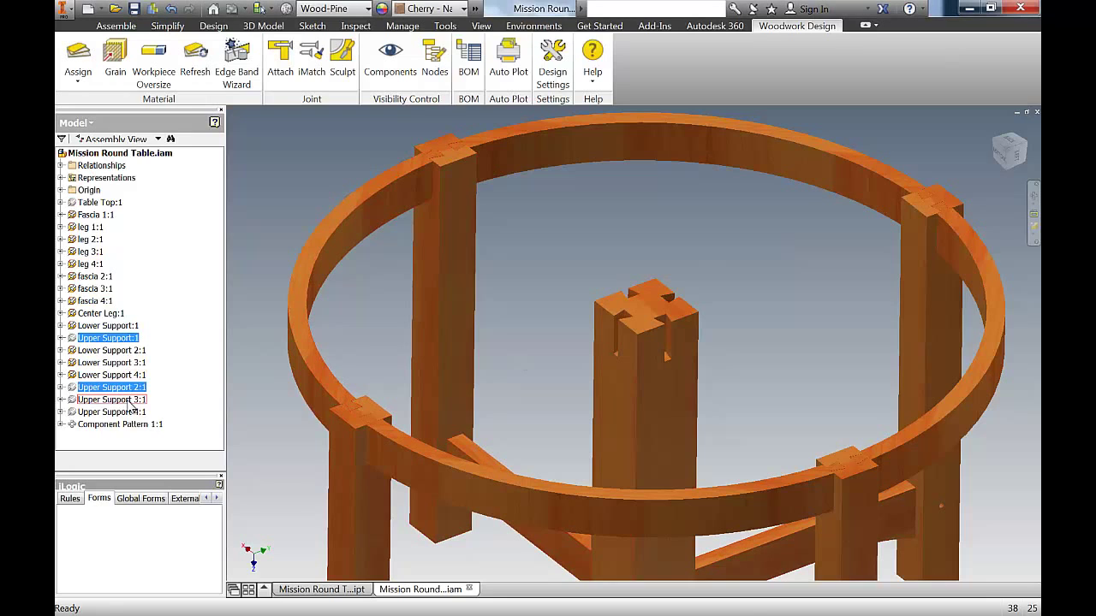
pyautogui.rightClick(134, 428)
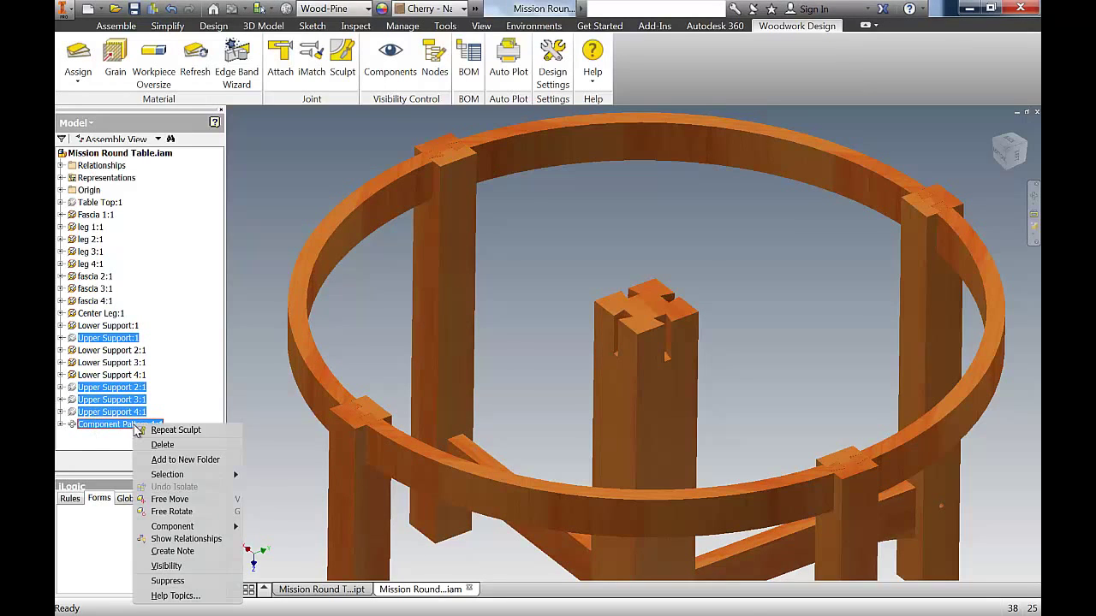
pyautogui.click(167, 566)
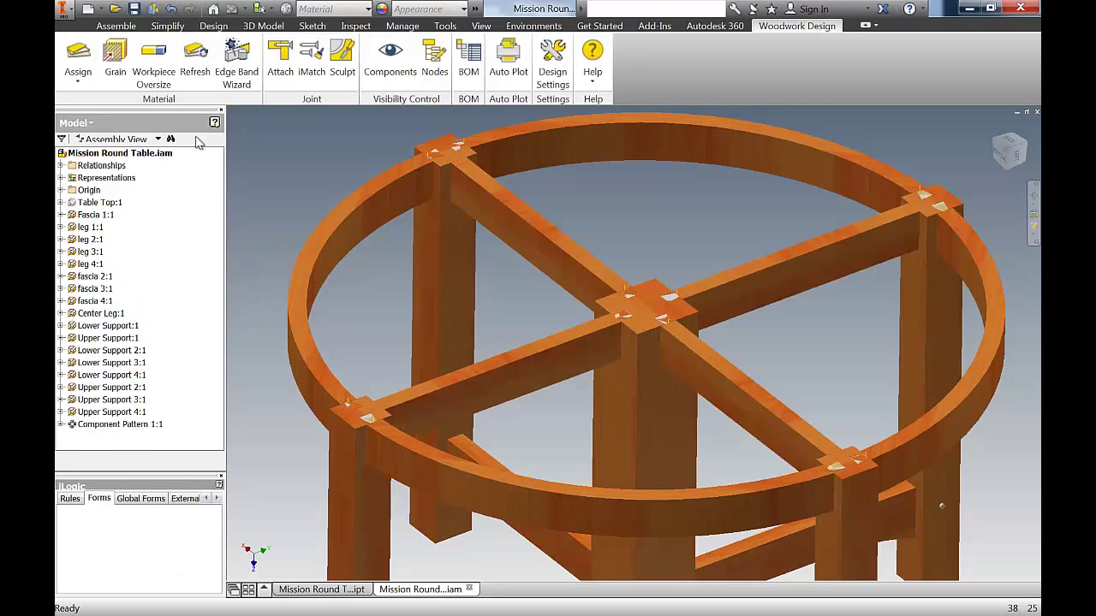
# Place one more DoveTail - Running component in the assembly, in the free space beside the round fascia
pyautogui.click(115, 26)
pyautogui.click(75, 54)
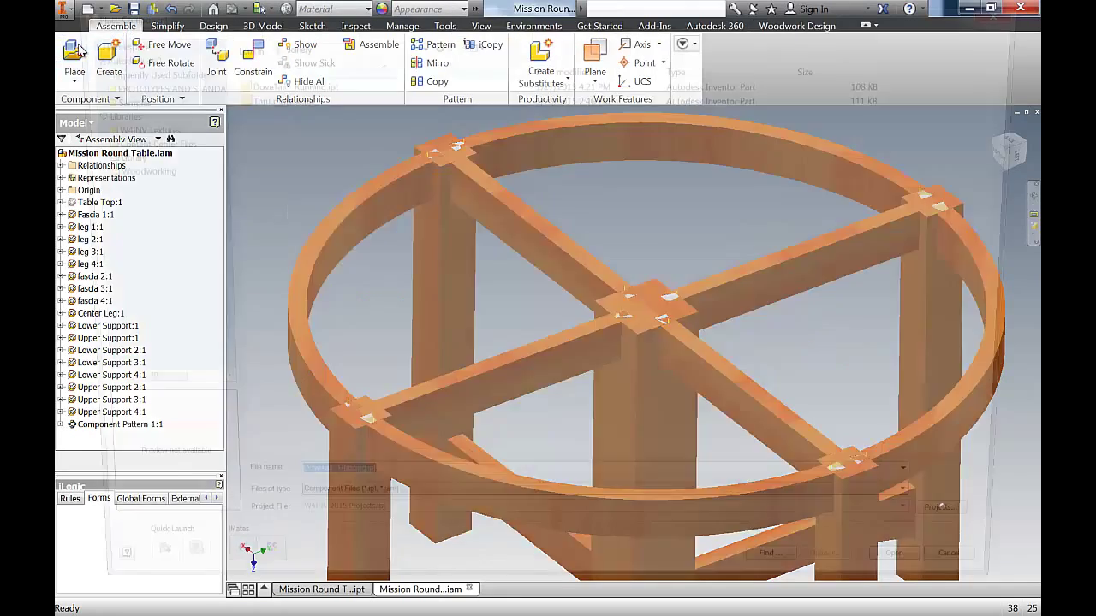
pyautogui.doubleClick(244, 80)
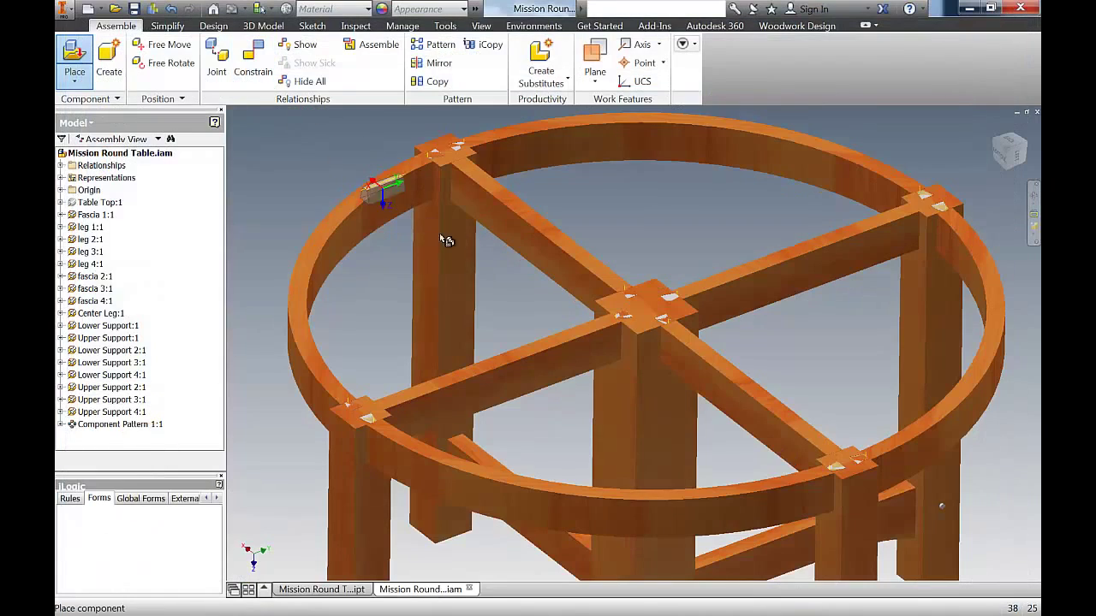
pyautogui.click(424, 227)
pyautogui.moveTo(310, 199); pyautogui.dragTo(358, 245, button='middle')
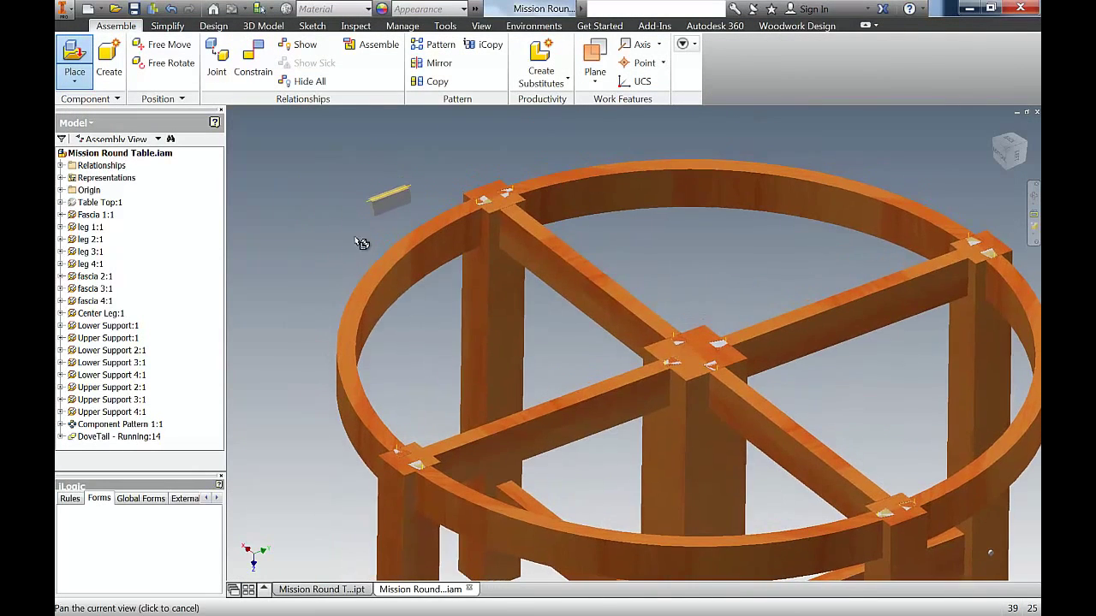
pyautogui.scroll(5, 334, 218)
pyautogui.rightClick(332, 238)
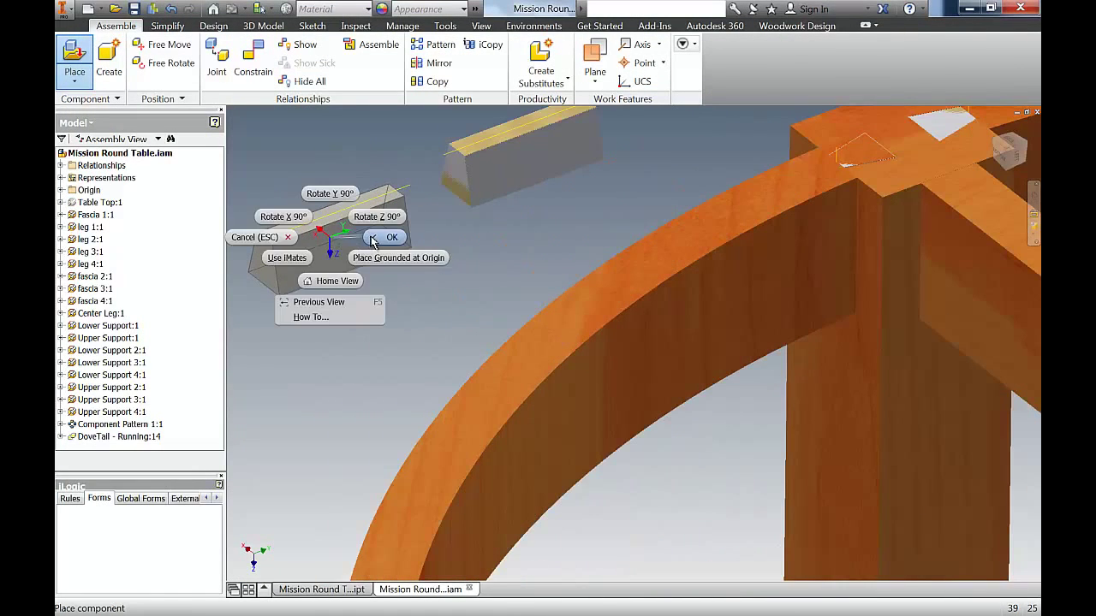
pyautogui.click(371, 241)
pyautogui.scroll(-5, 400, 243)
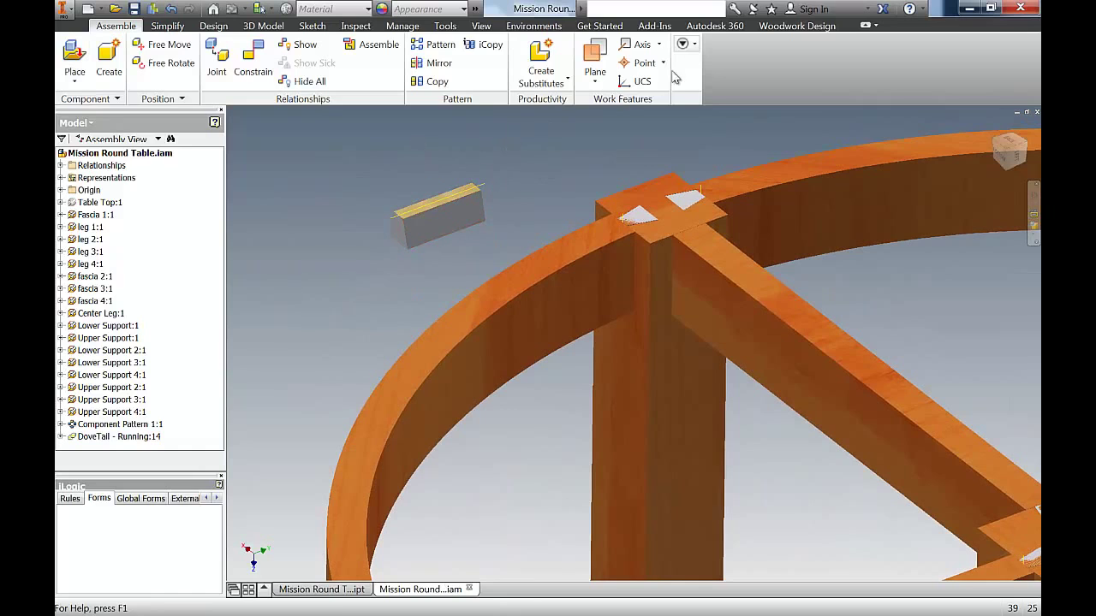
# Attach the new running dovetail's cut face to the outer leg's inner face and its top of joint to Upper Support 3's top face
pyautogui.click(797, 26)
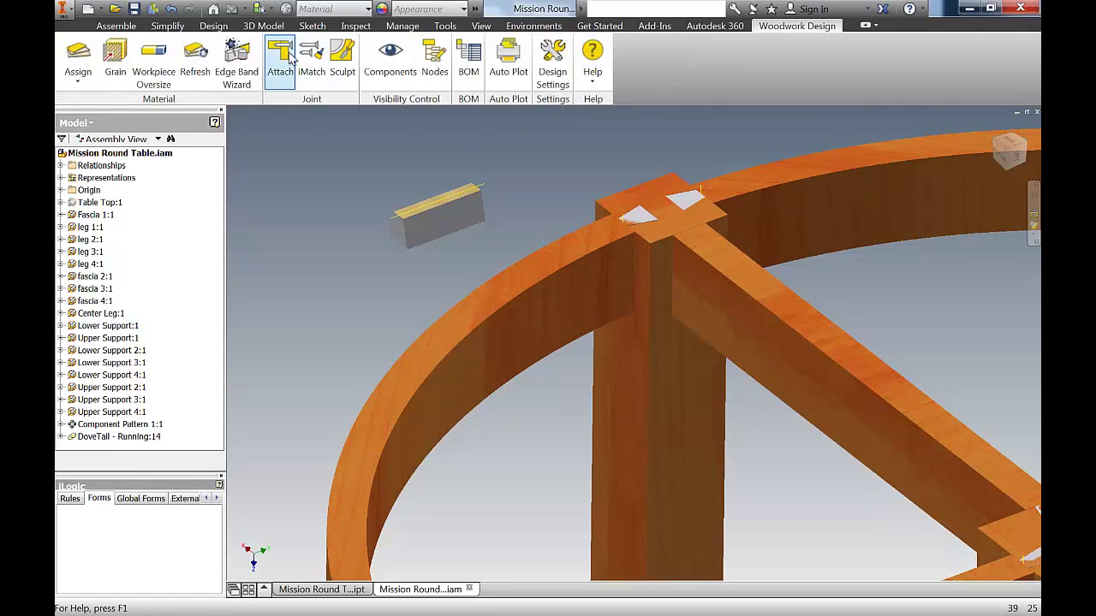
pyautogui.click(464, 221)
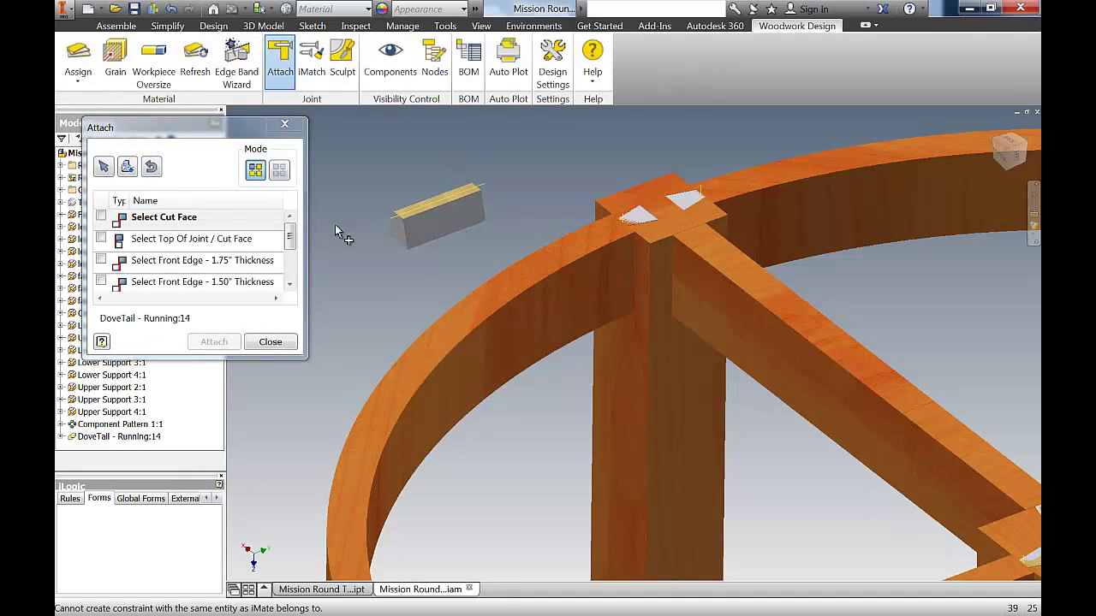
pyautogui.click(183, 219)
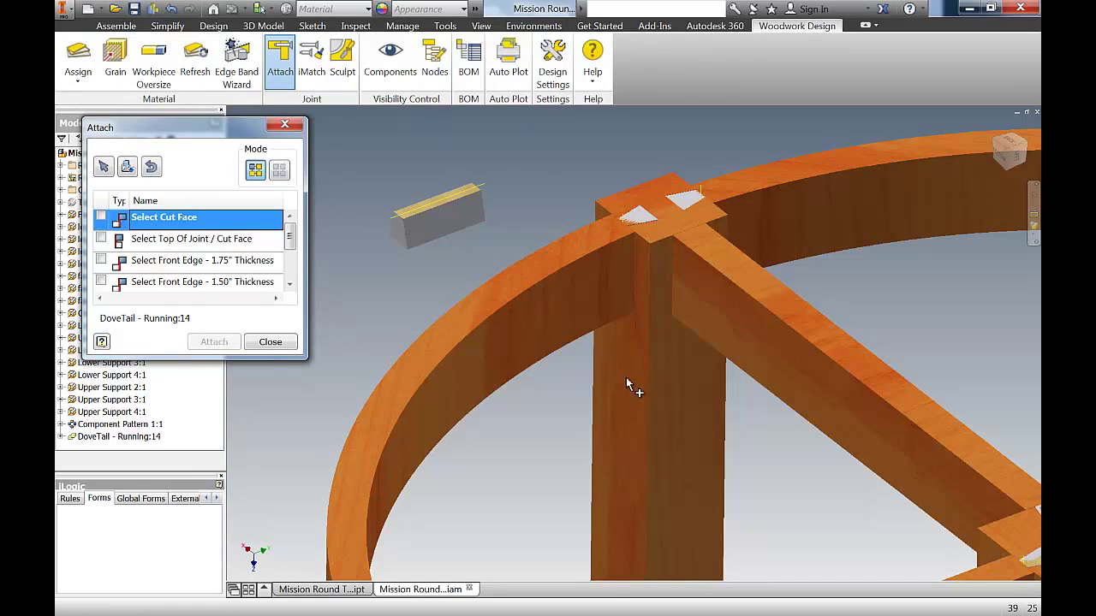
pyautogui.click(677, 405)
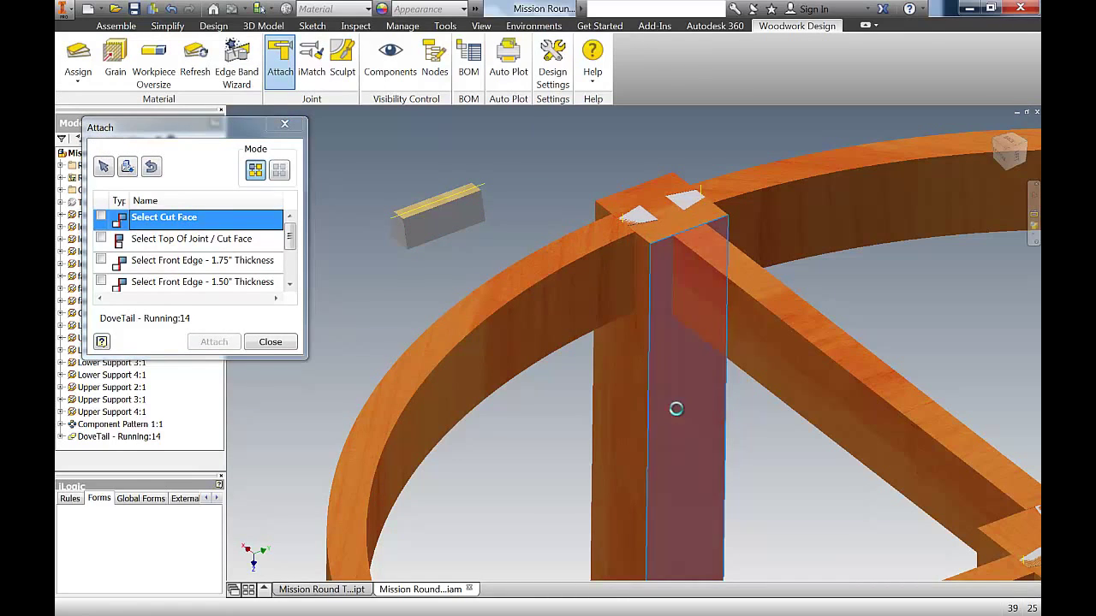
pyautogui.click(190, 246)
pyautogui.click(721, 266)
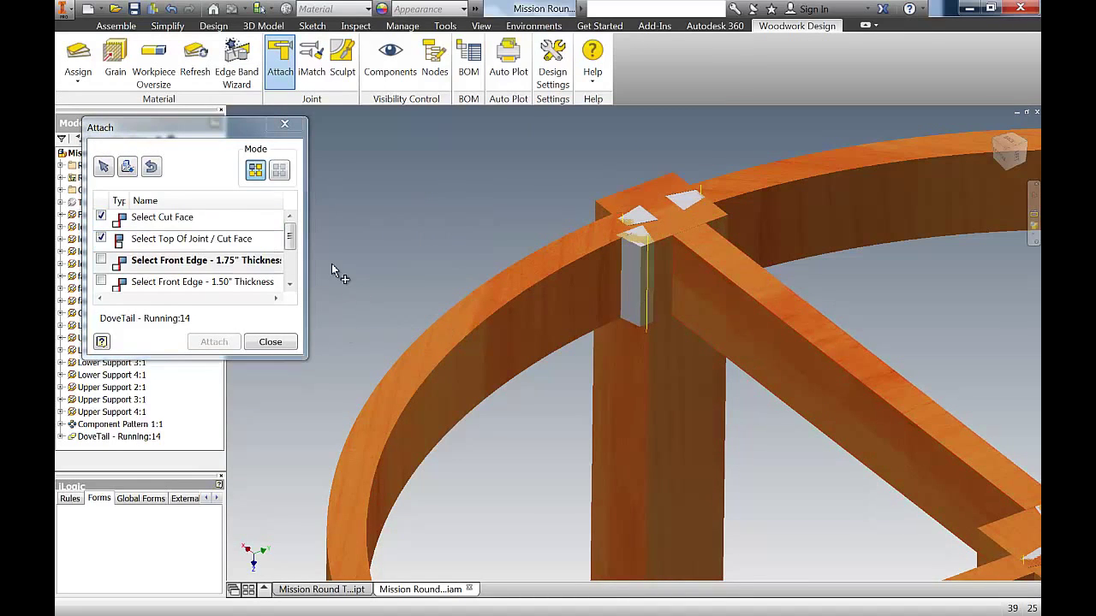
# Align the dovetail's 1.25" thickness front edge with the side face of Upper Support 3, and close the Attach command
pyautogui.moveTo(289, 239); pyautogui.dragTo(289, 283)
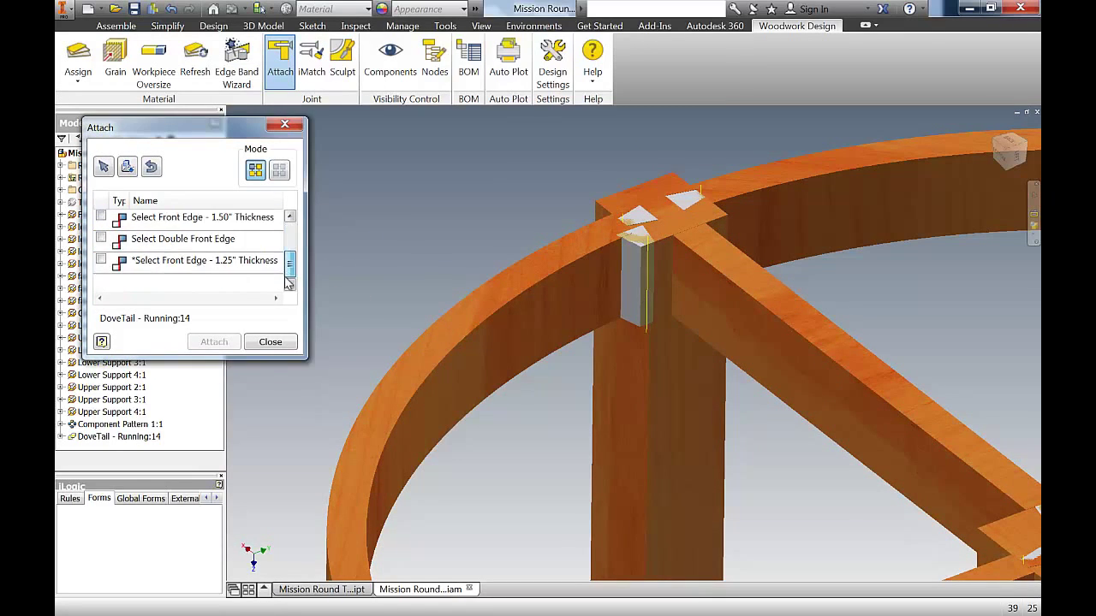
pyautogui.click(204, 264)
pyautogui.click(734, 350)
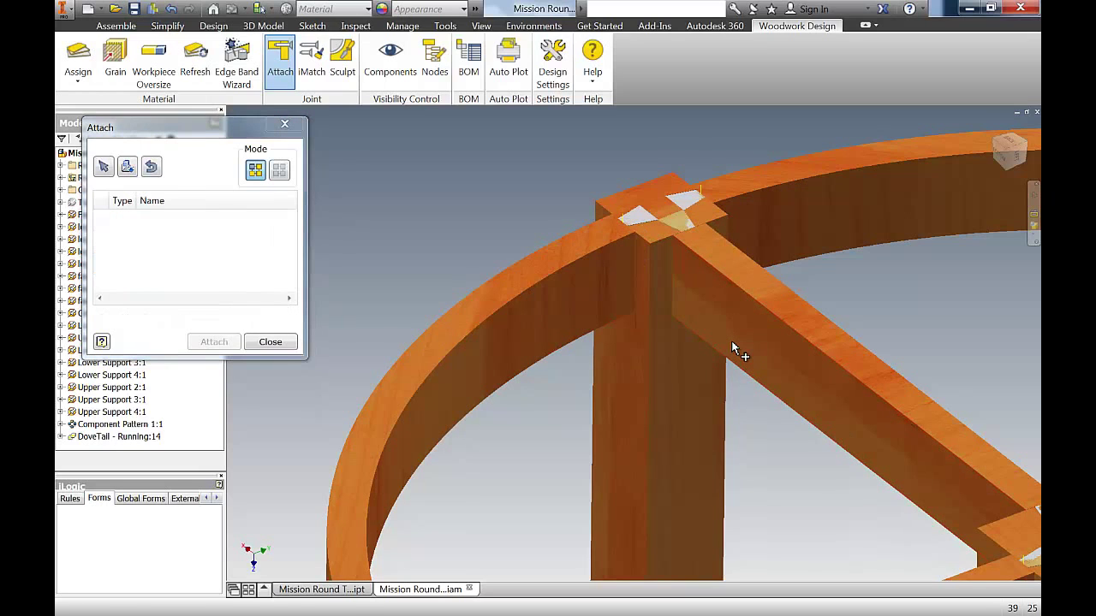
pyautogui.click(270, 341)
pyautogui.moveTo(365, 278); pyautogui.dragTo(356, 275, button='middle')
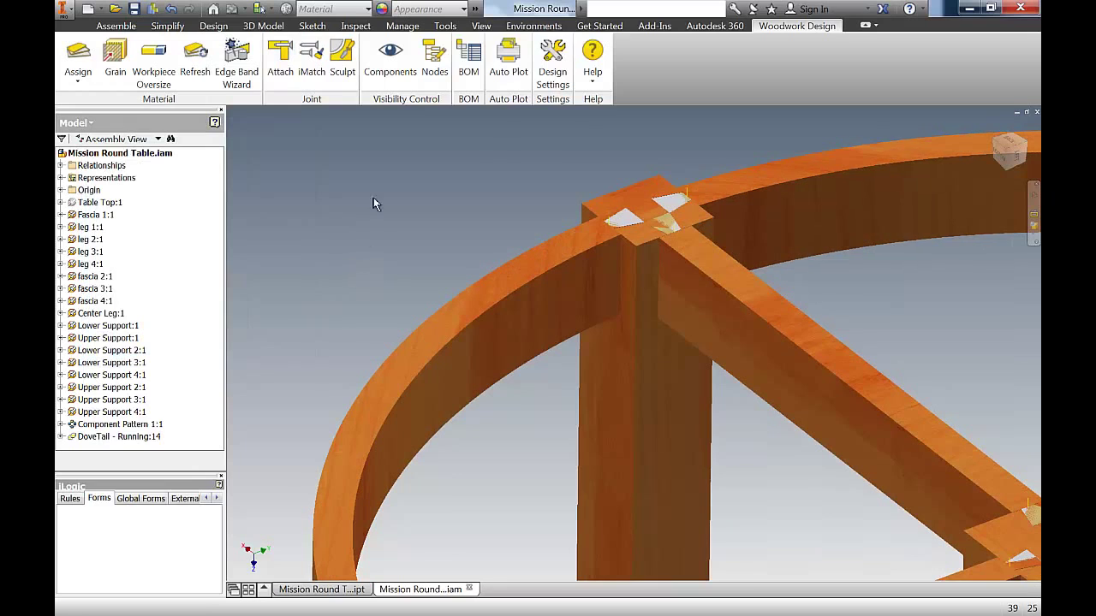
# Pattern the new running dovetail circularly around the round fascia's axis with 4 instances at 90 degrees
pyautogui.click(115, 25)
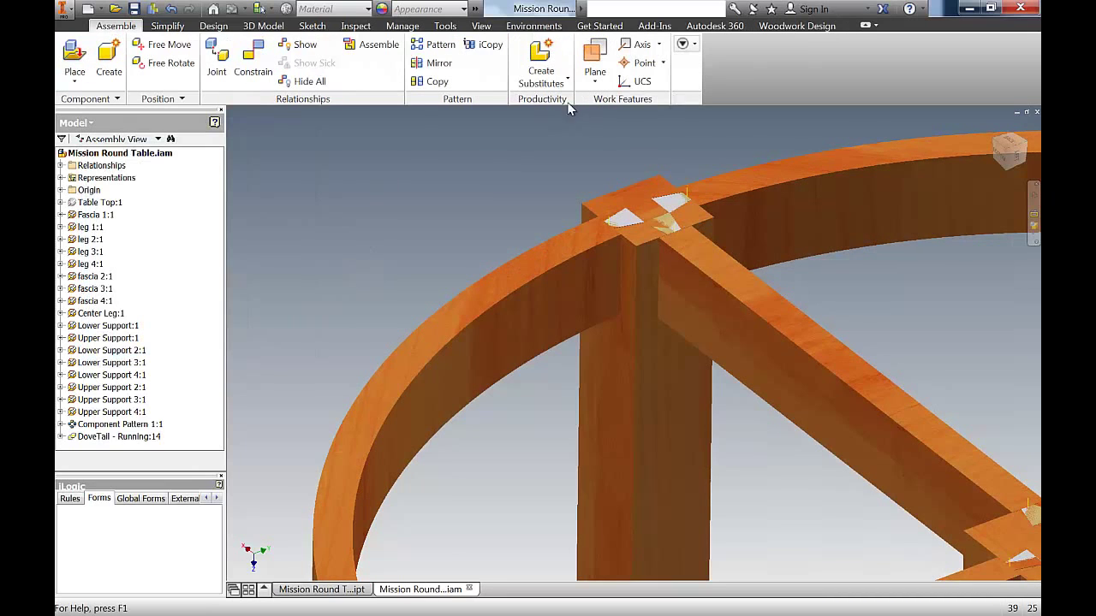
pyautogui.click(439, 46)
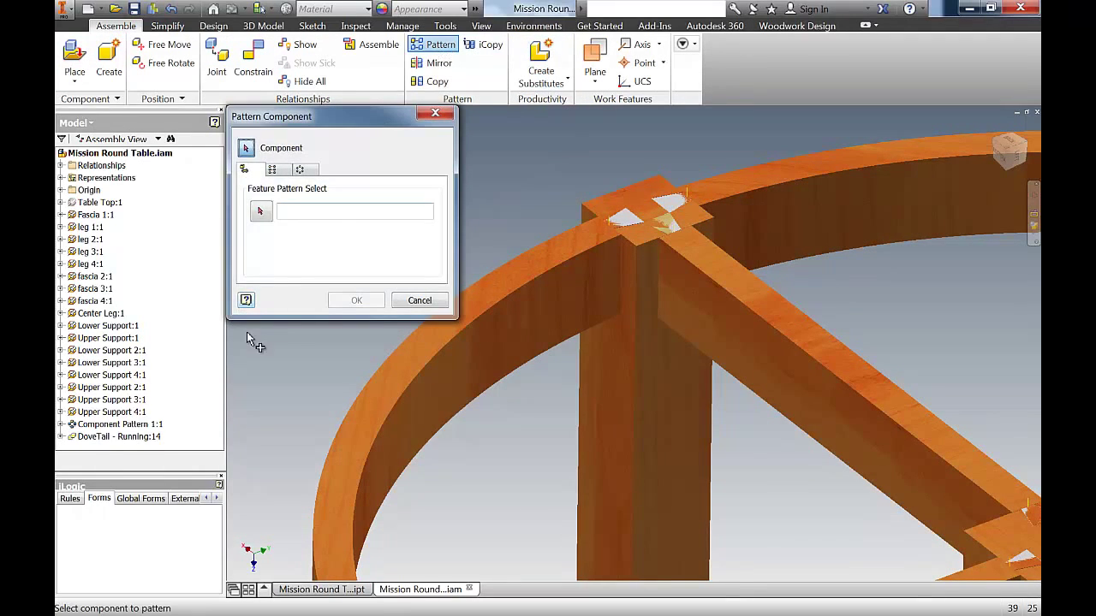
pyautogui.click(121, 437)
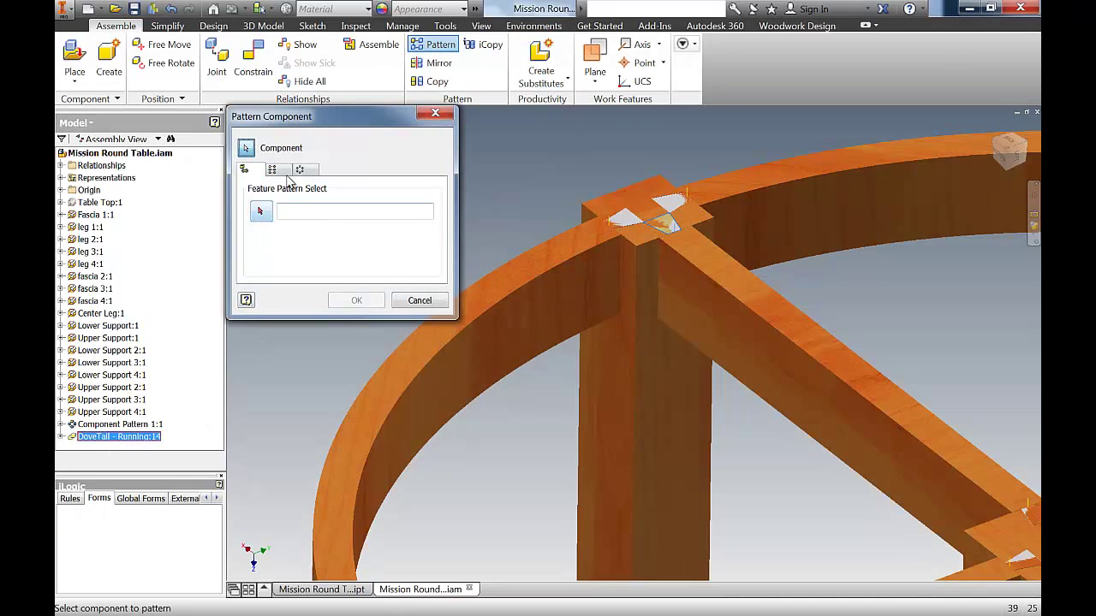
pyautogui.click(300, 171)
pyautogui.click(263, 213)
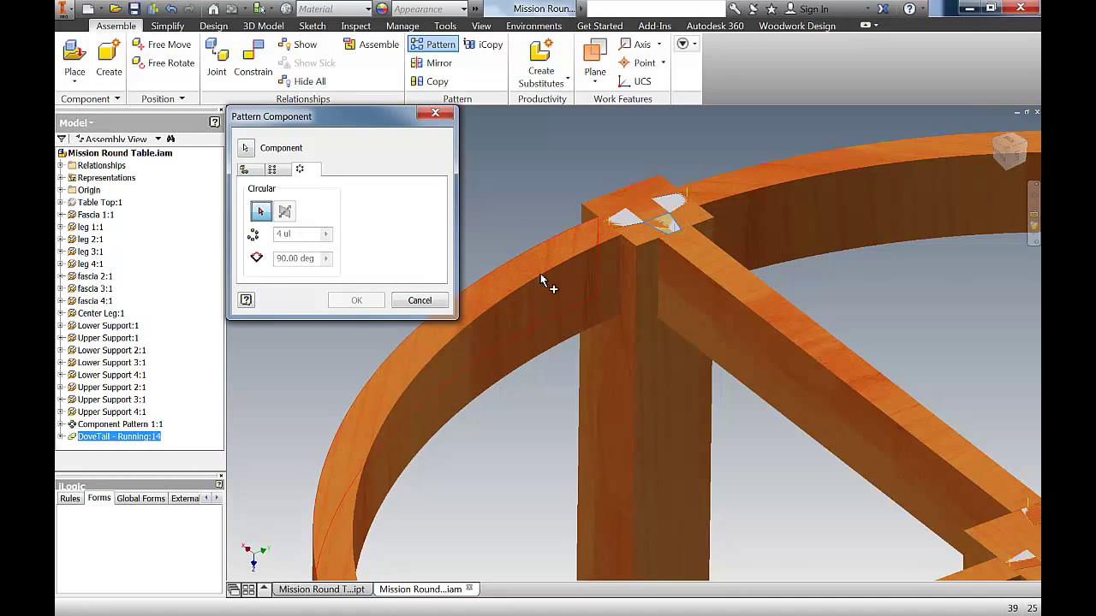
pyautogui.click(541, 275)
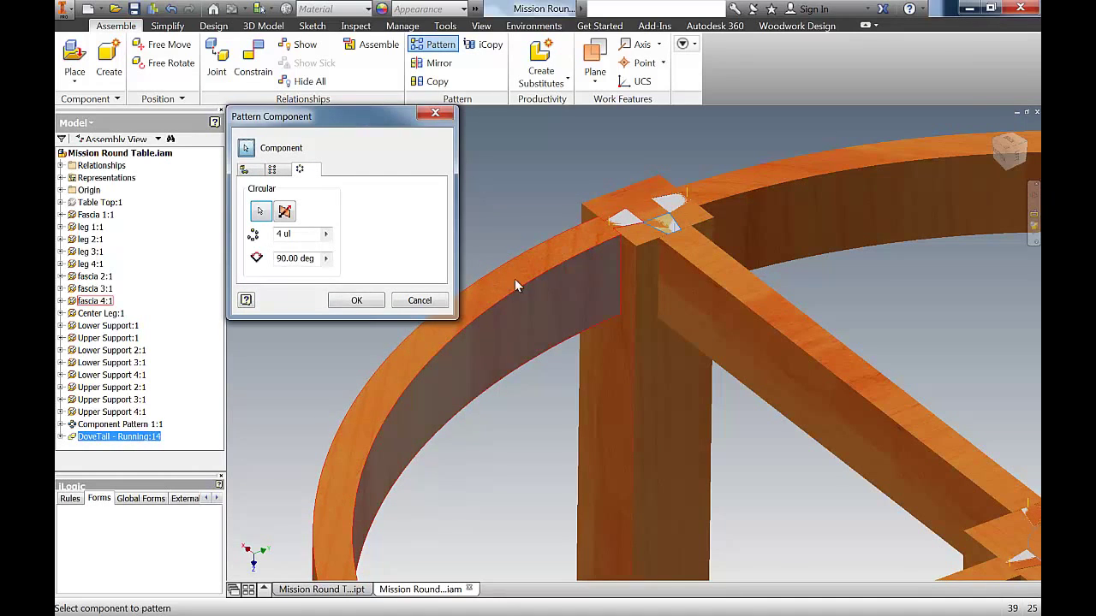
pyautogui.click(355, 301)
pyautogui.scroll(-5, 600, 325)
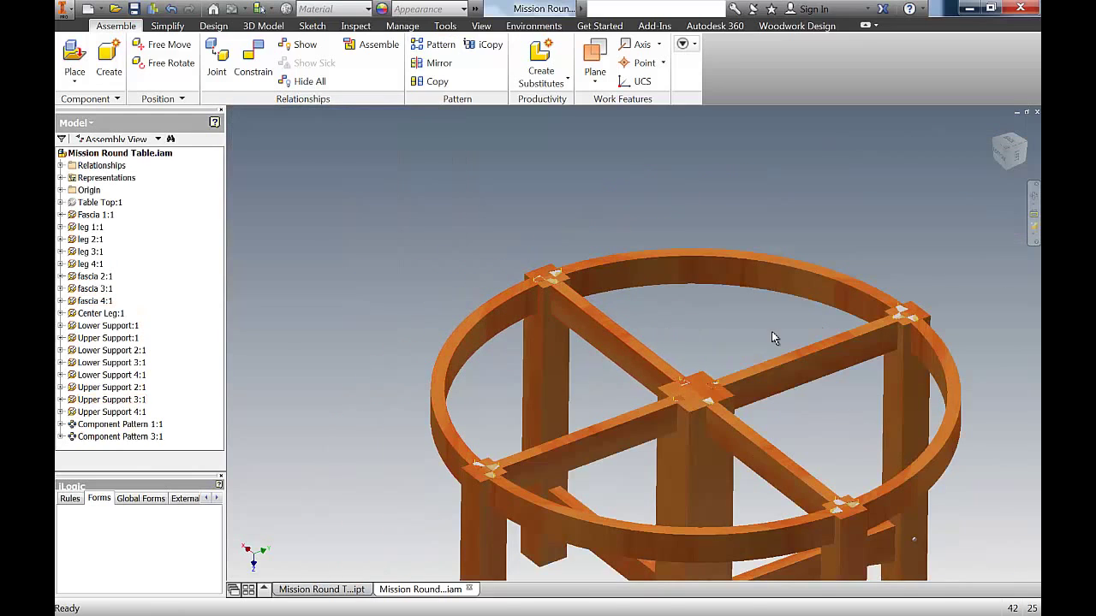
pyautogui.moveTo(736, 306); pyautogui.dragTo(651, 248, button='middle')
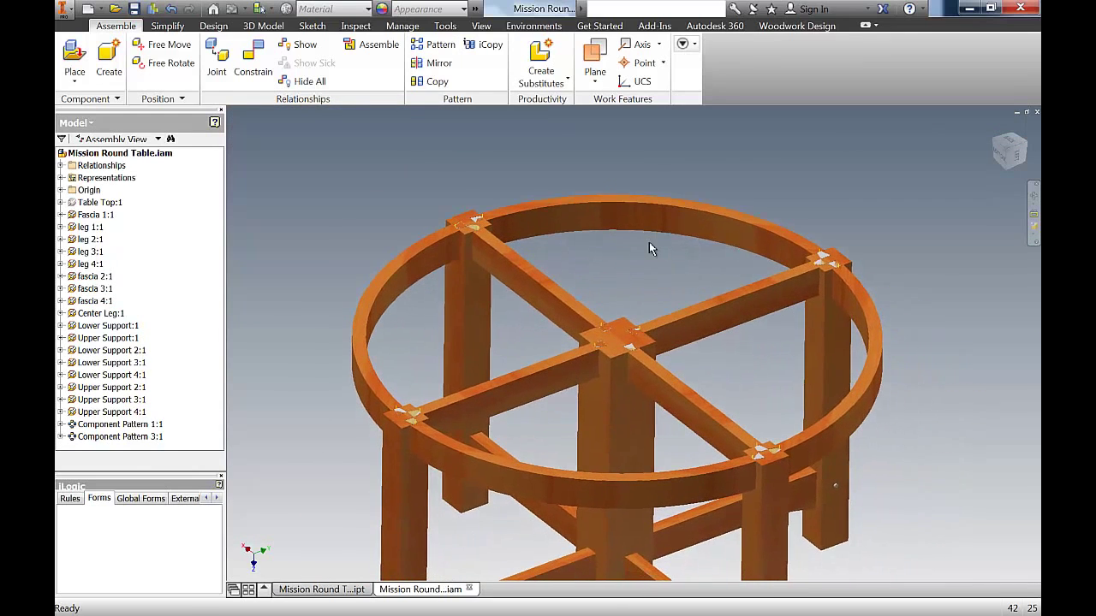
# Sculpt the patterned joints into the table with Woodwork Parts and Inventor Parts included, and close the Sculpt command
pyautogui.click(800, 25)
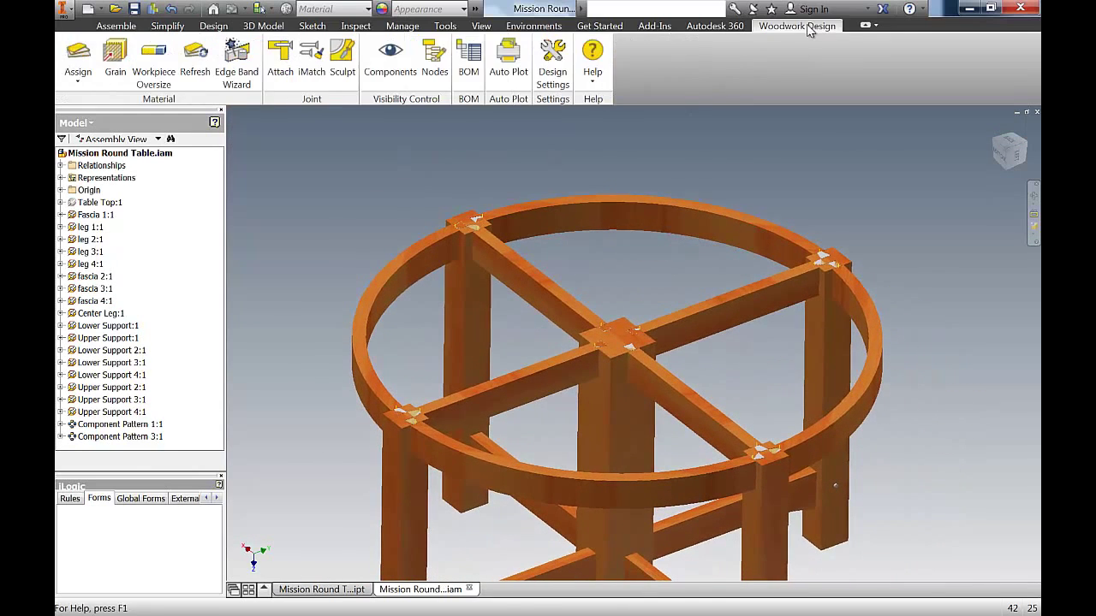
pyautogui.click(351, 68)
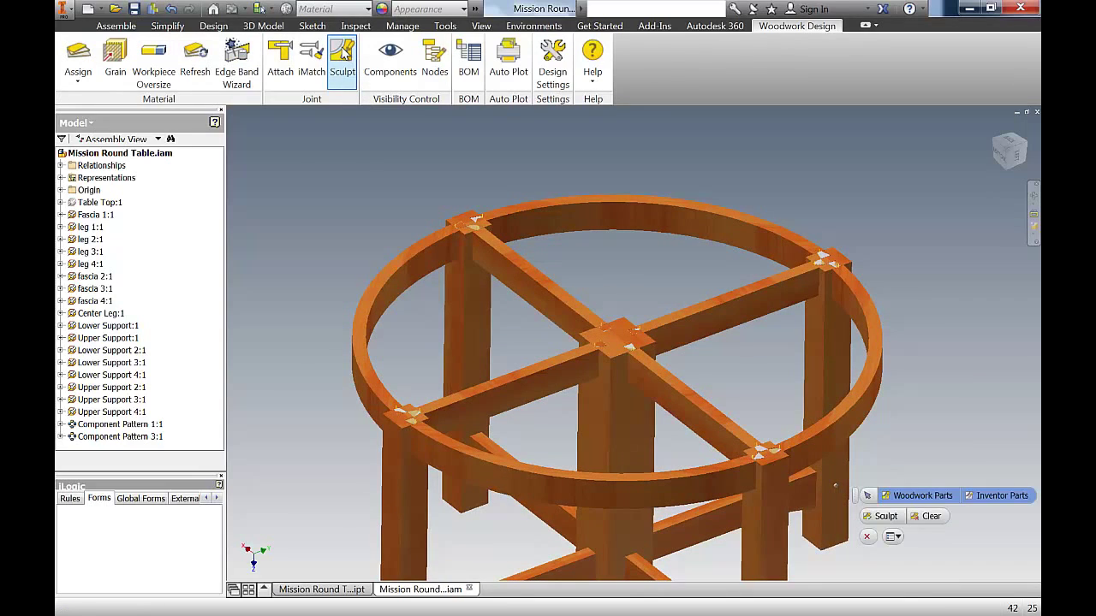
pyautogui.click(887, 517)
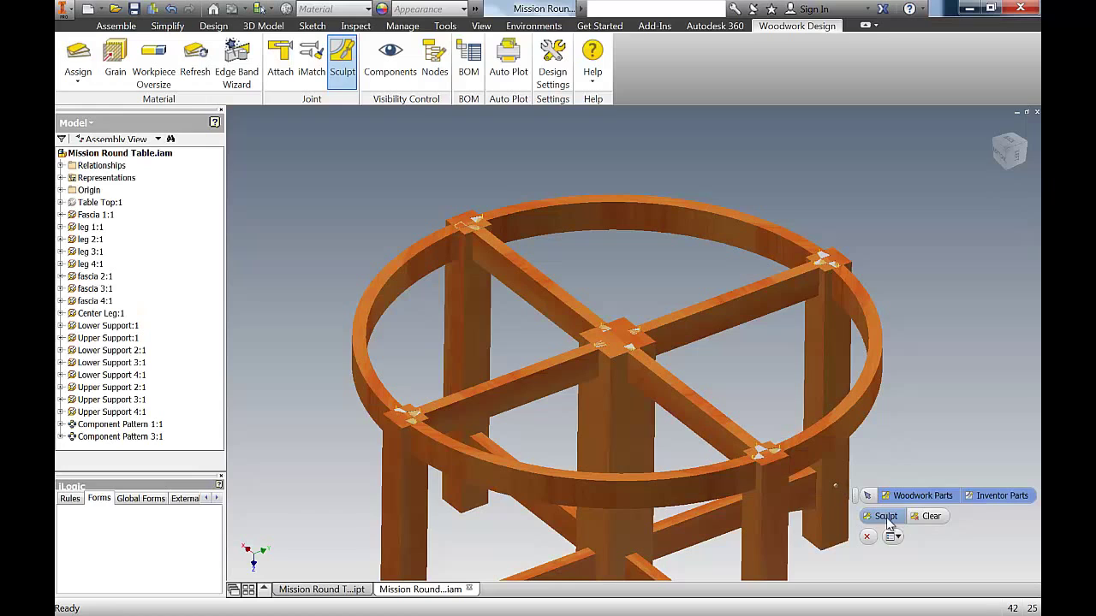
pyautogui.click(868, 537)
# Turn off the visibility of Component Pattern 1:1 and Component Pattern 3:1
pyautogui.click(99, 439)
pyautogui.keyDown('shift'); pyautogui.click(106, 425); pyautogui.keyUp('shift')
pyautogui.rightClick(106, 423)
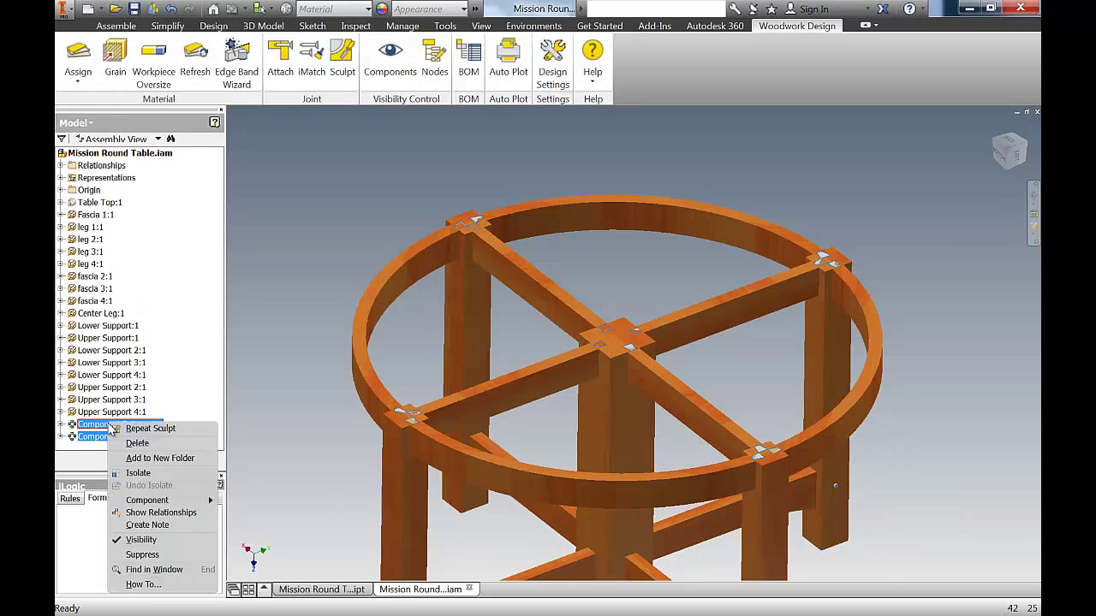
pyautogui.click(145, 540)
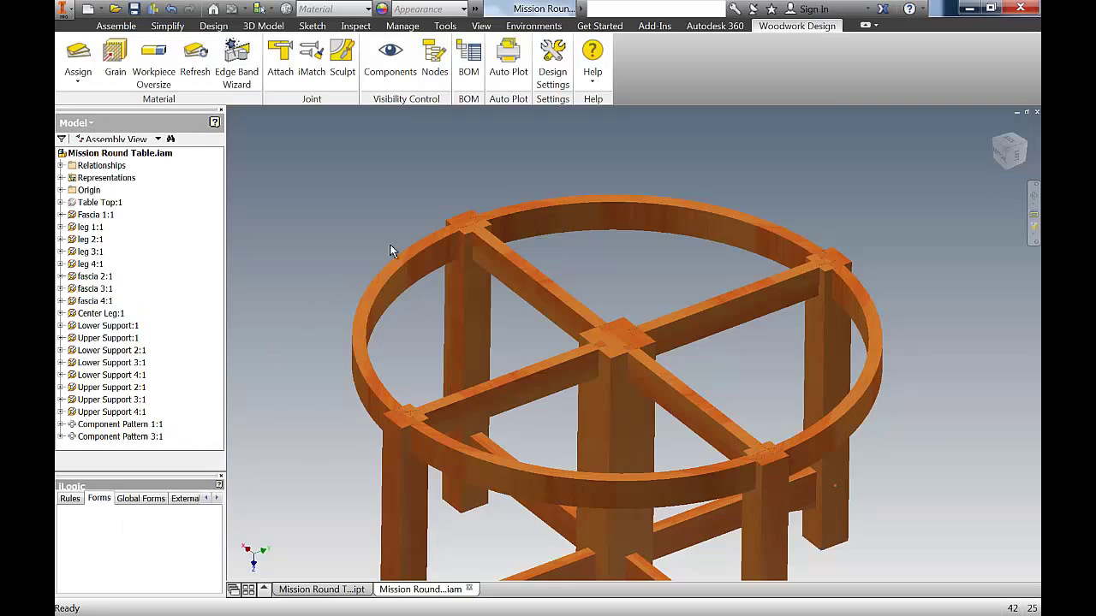
# Hide all four upper supports and examine the dovetail slots in the outer legs and the center leg
pyautogui.scroll(-5, 459, 214)
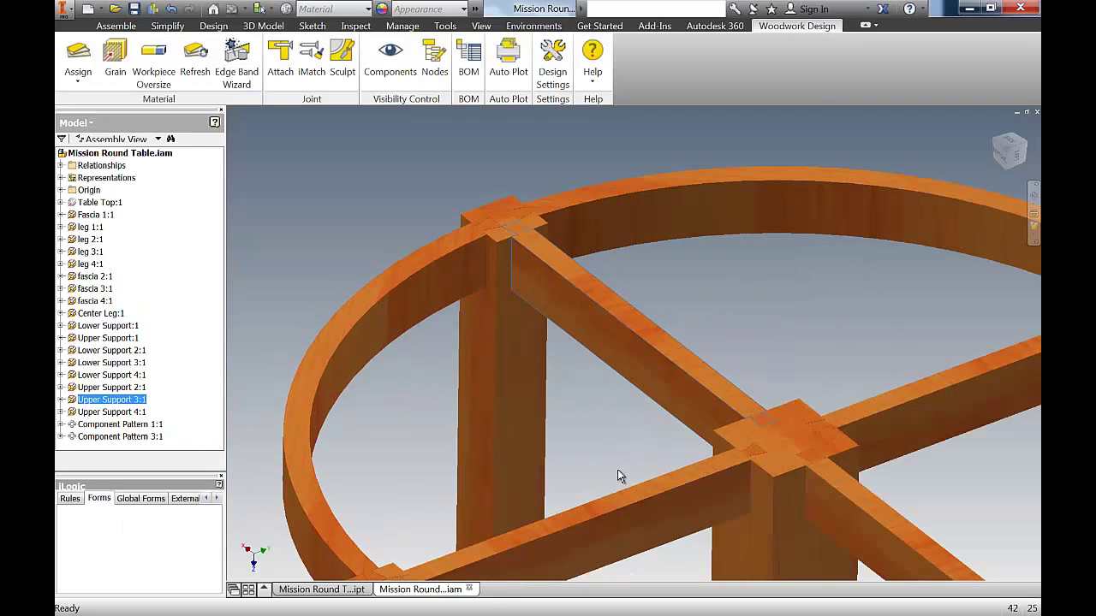
pyautogui.keyDown('ctrl'); pyautogui.click(839, 508); pyautogui.keyUp('ctrl')
pyautogui.keyDown('ctrl'); pyautogui.click(899, 412); pyautogui.keyUp('ctrl')
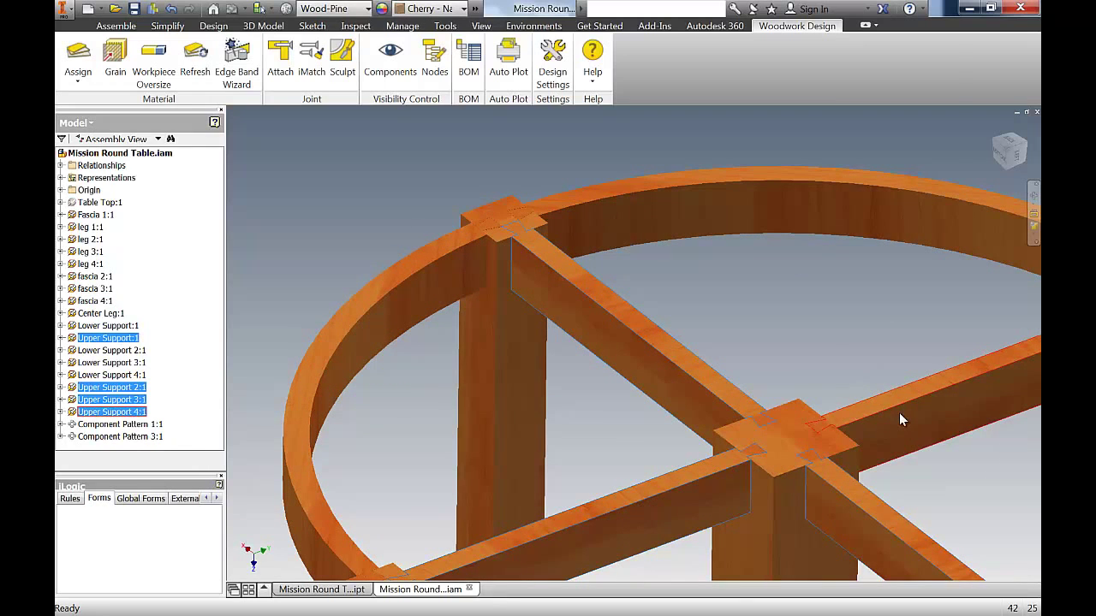
pyautogui.rightClick(899, 413)
pyautogui.click(942, 433)
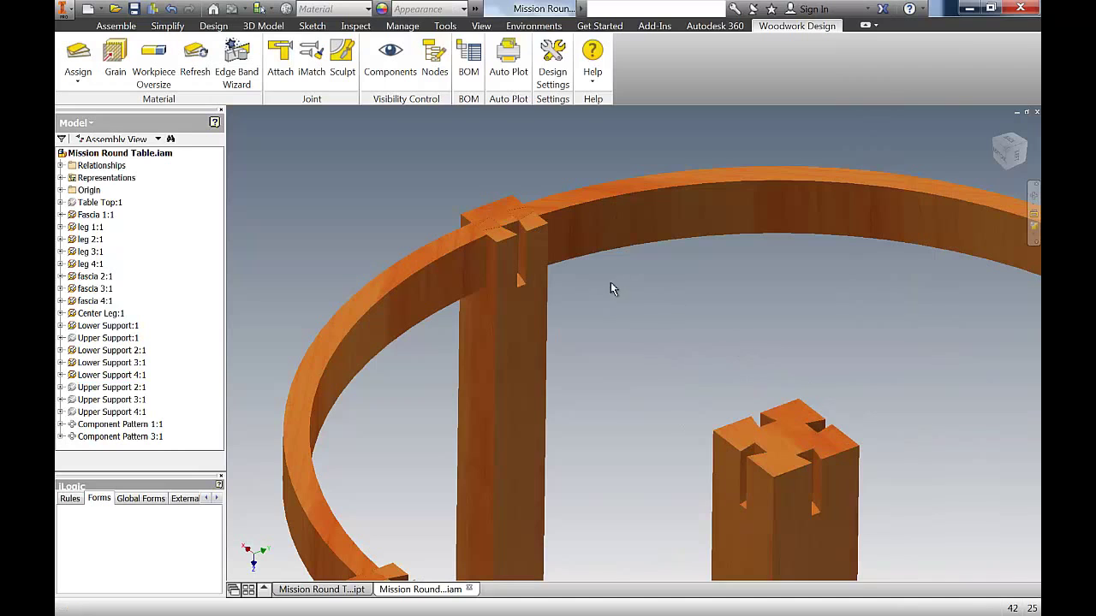
pyautogui.scroll(-5, 597, 354)
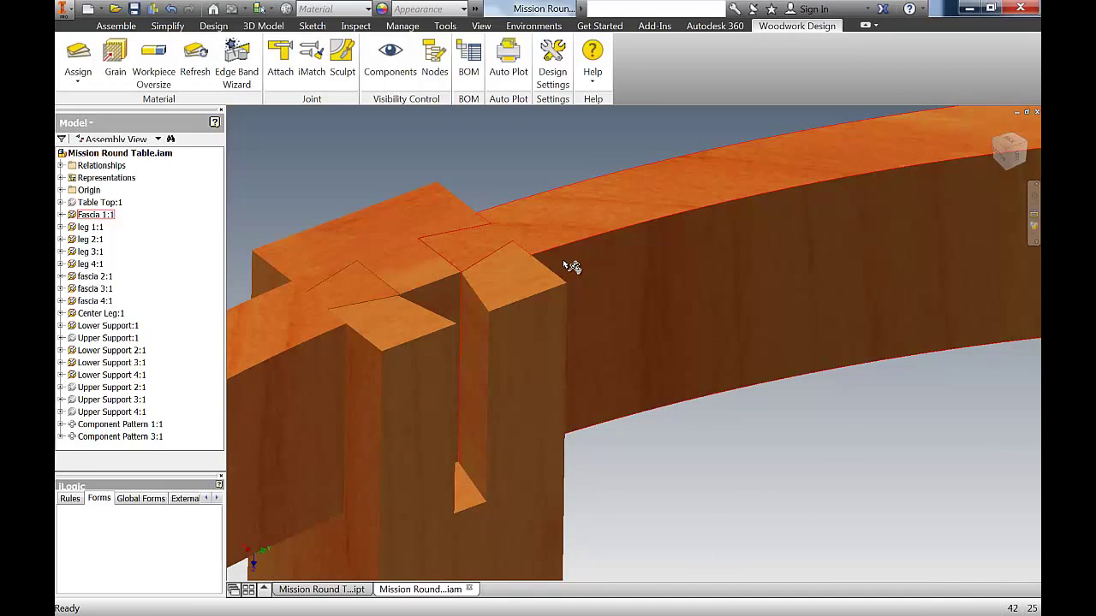
pyautogui.scroll(5, 672, 351)
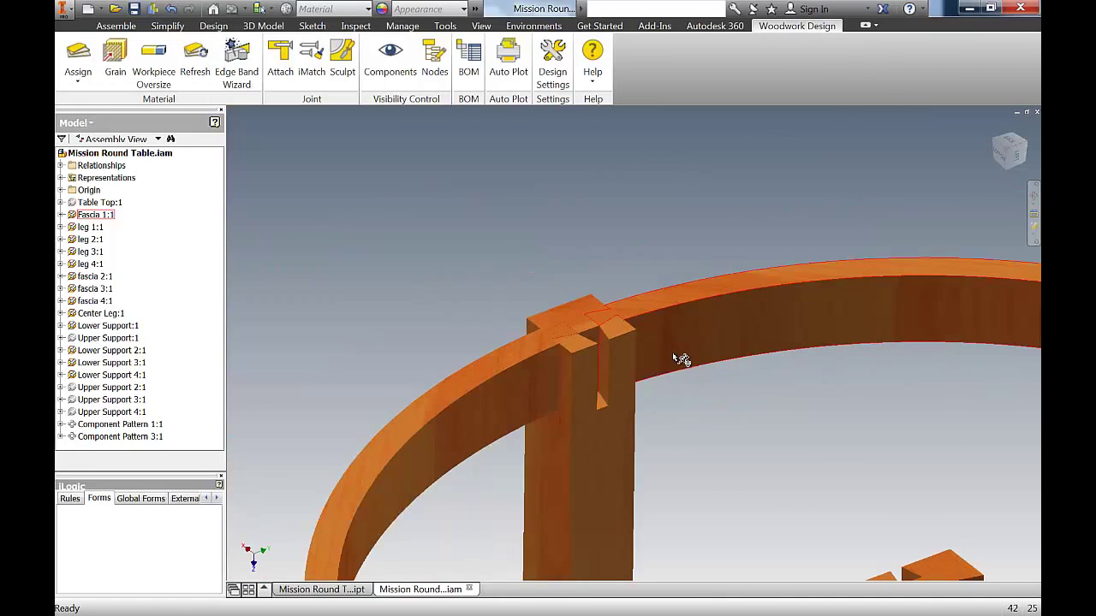
pyautogui.scroll(3, 629, 259)
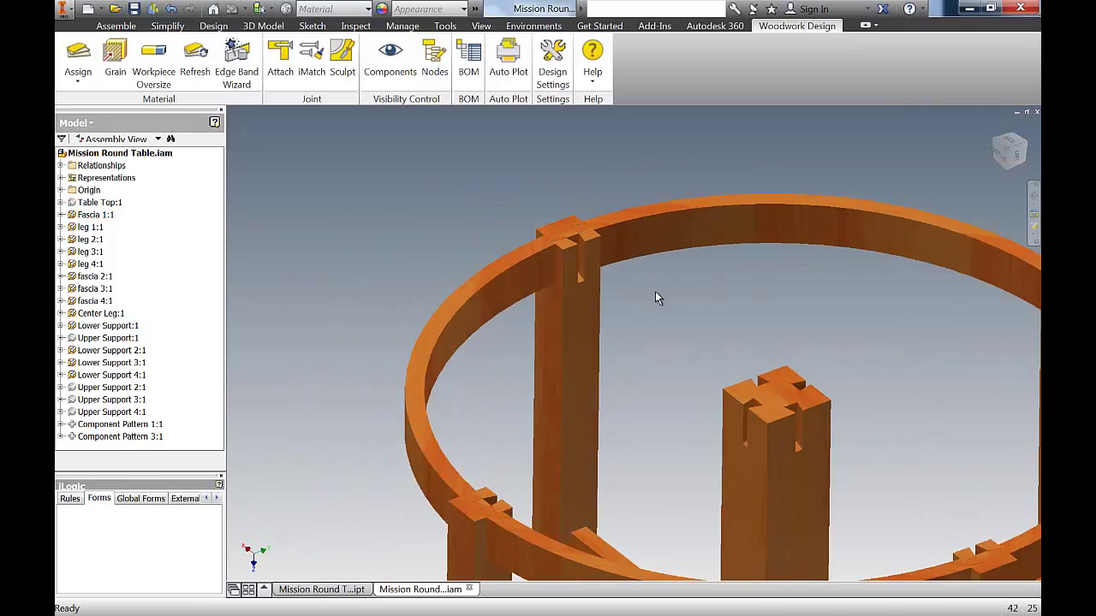
pyautogui.scroll(2, 655, 291)
pyautogui.scroll(-8, 525, 365)
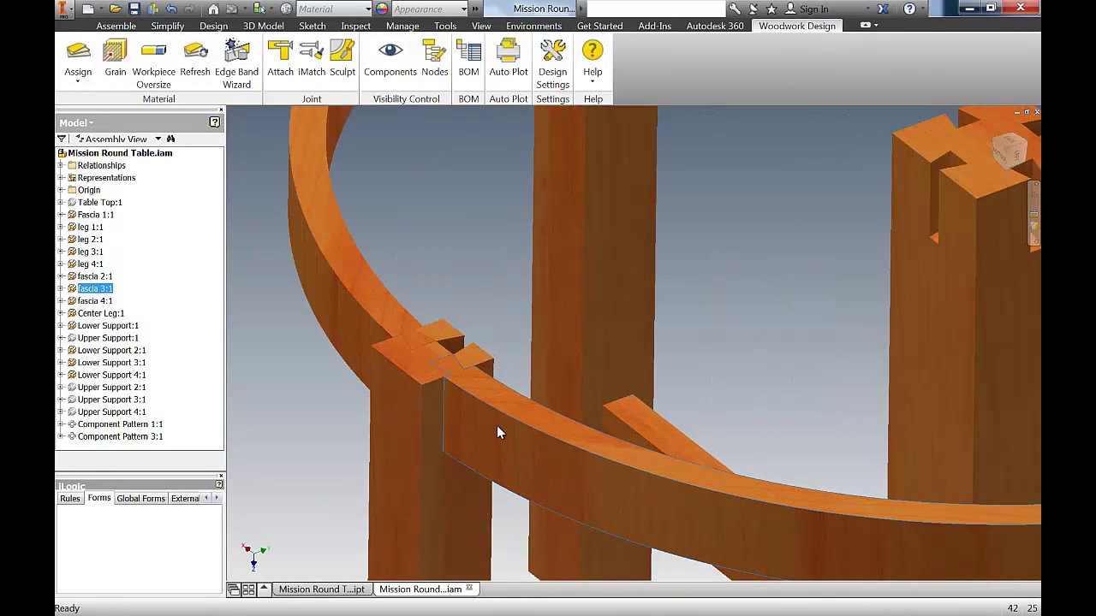
# Hide fascia 3:1 and fascia 4:1 and examine the exposed dovetail slots in the legs
pyautogui.rightClick(496, 425)
pyautogui.click(543, 445)
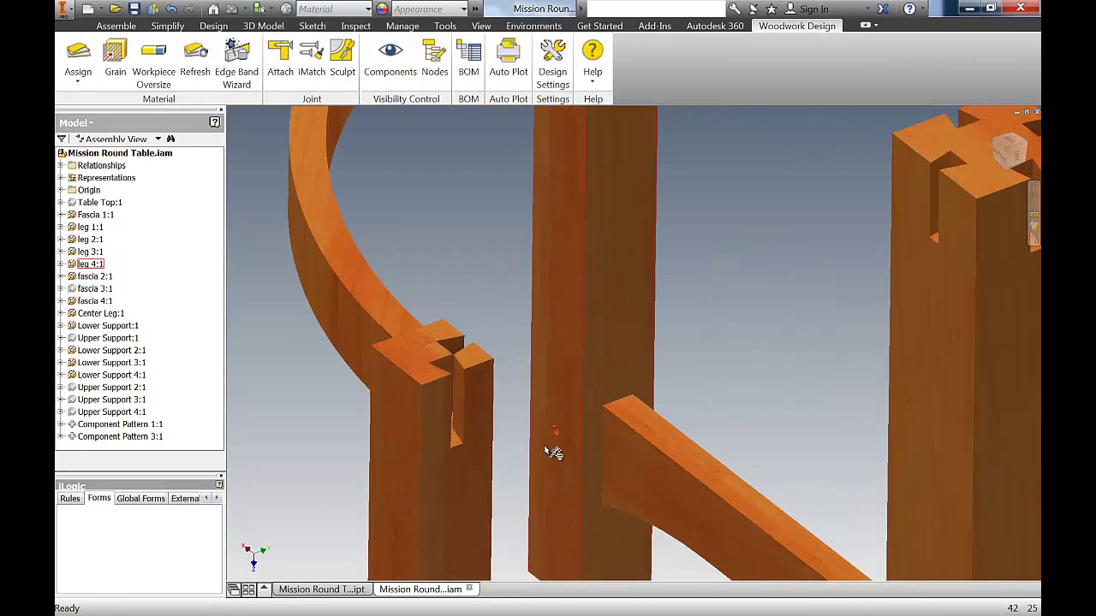
pyautogui.rightClick(377, 324)
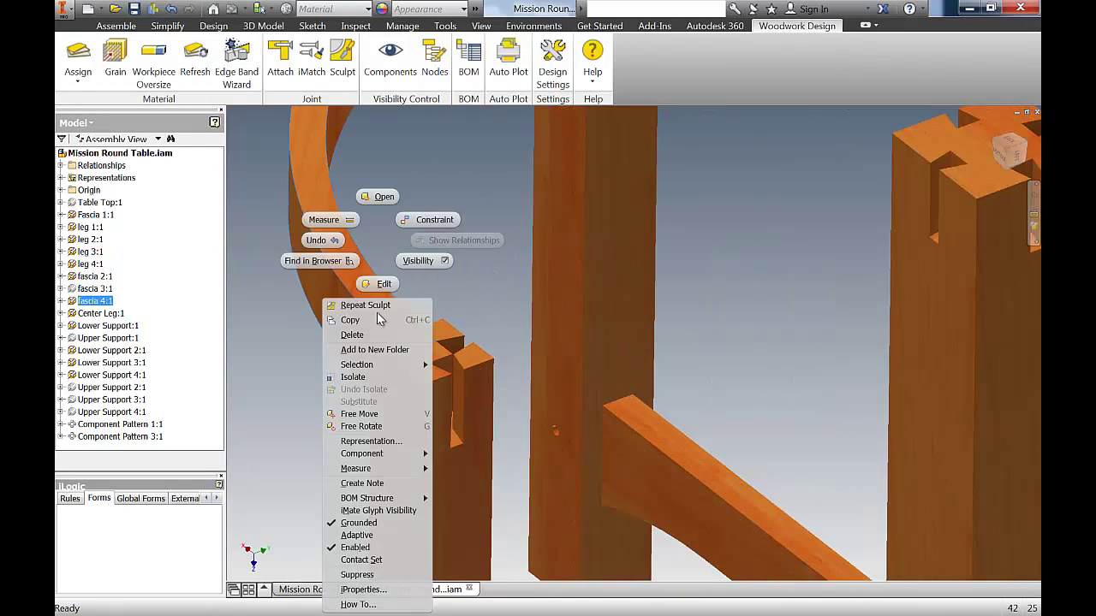
pyautogui.click(423, 261)
pyautogui.moveTo(546, 423); pyautogui.dragTo(716, 315, button='middle')
pyautogui.press('F4')
pyautogui.moveTo(599, 320); pyautogui.dragTo(583, 389)
pyautogui.scroll(-2, 583, 389)
pyautogui.moveTo(557, 408); pyautogui.dragTo(452, 477, button='middle')
pyautogui.keyDown('shift'); pyautogui.moveTo(604, 365); pyautogui.dragTo(383, 363, button='middle'); pyautogui.keyUp('shift')
# Open Fascia 1 as a separate part, inspect the dovetails cut at both ends, and close it without saving
pyautogui.click(579, 184)
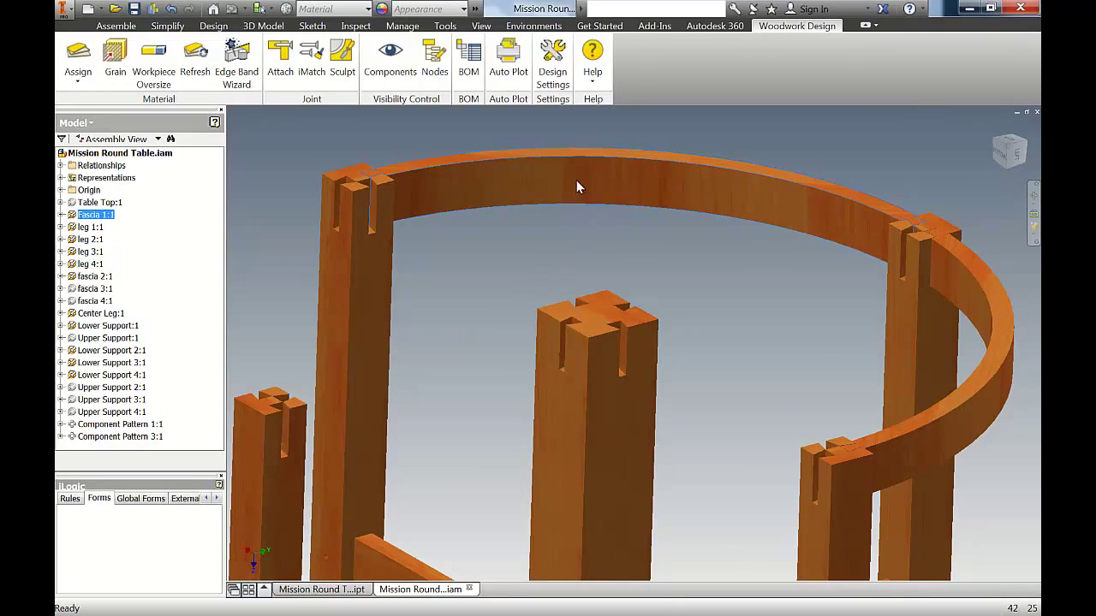
pyautogui.rightClick(576, 179)
pyautogui.click(583, 138)
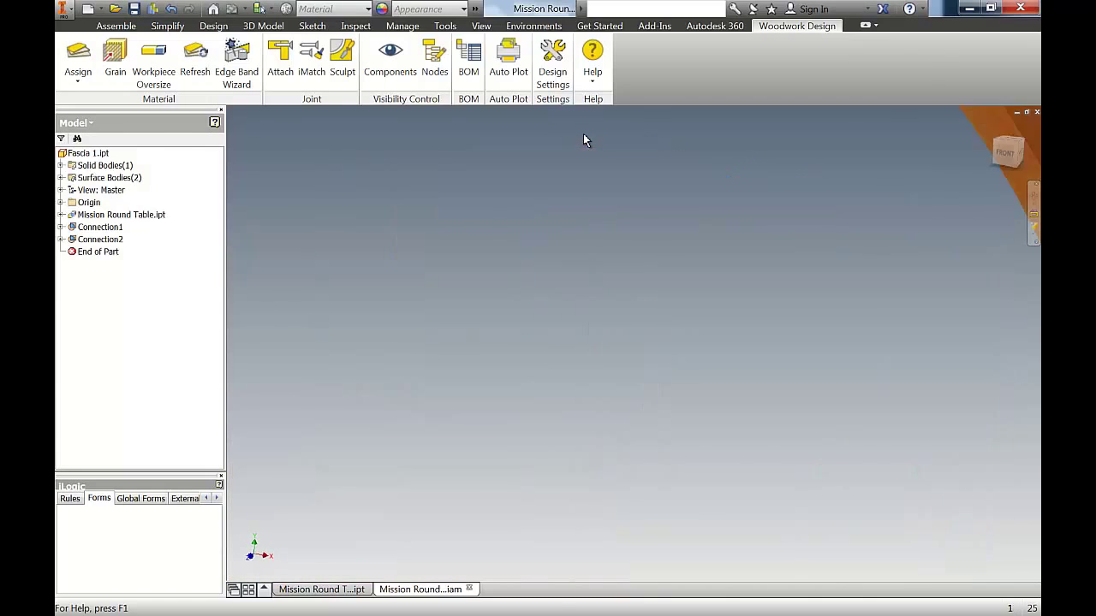
pyautogui.moveTo(604, 327); pyautogui.dragTo(818, 190)
pyautogui.scroll(6, 372, 447)
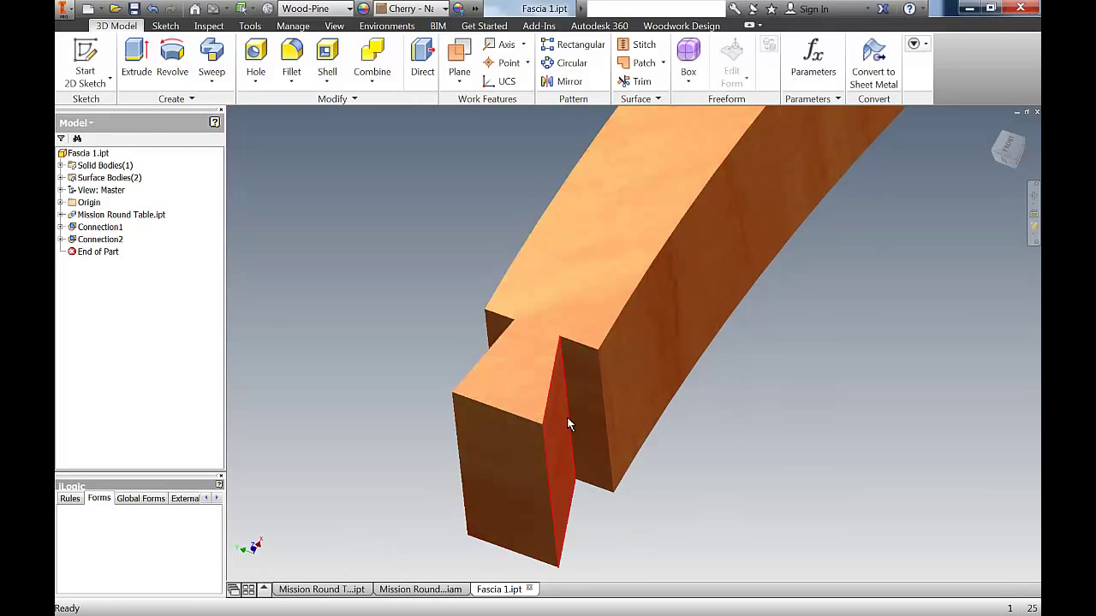
pyautogui.scroll(-5, 895, 372)
pyautogui.moveTo(860, 376); pyautogui.dragTo(516, 530, button='middle')
pyautogui.scroll(-3, 674, 416)
pyautogui.moveTo(675, 416); pyautogui.dragTo(485, 415, button='middle')
pyautogui.click(1036, 113)
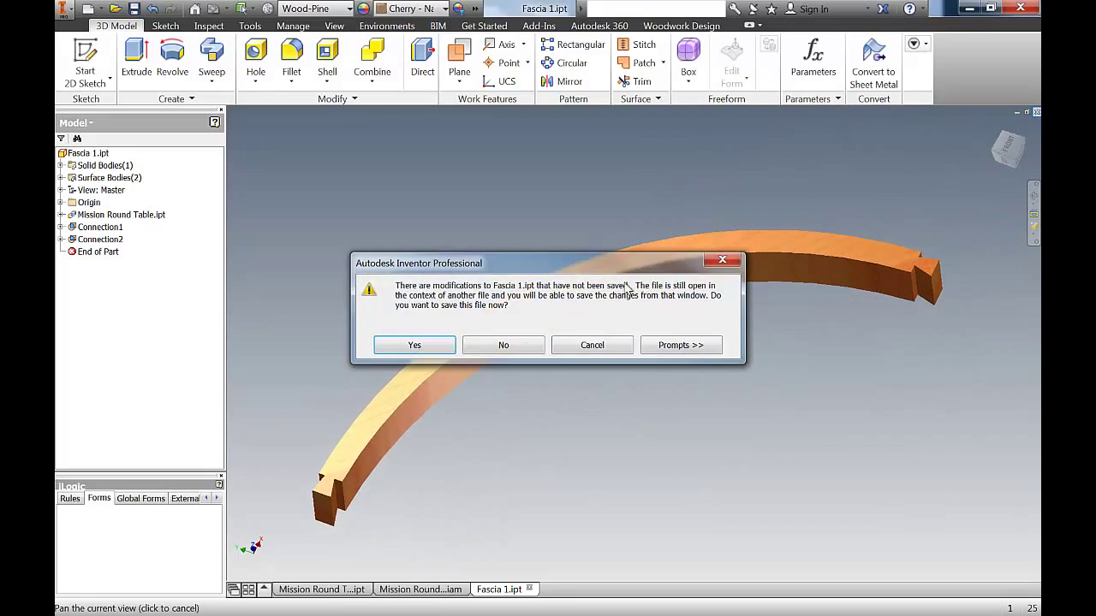
pyautogui.click(501, 345)
# Turn the visibility of fascia 3:1, fascia 4:1 and all four upper supports back on
pyautogui.moveTo(621, 321); pyautogui.dragTo(715, 299, button='middle')
pyautogui.scroll(-3, 715, 300)
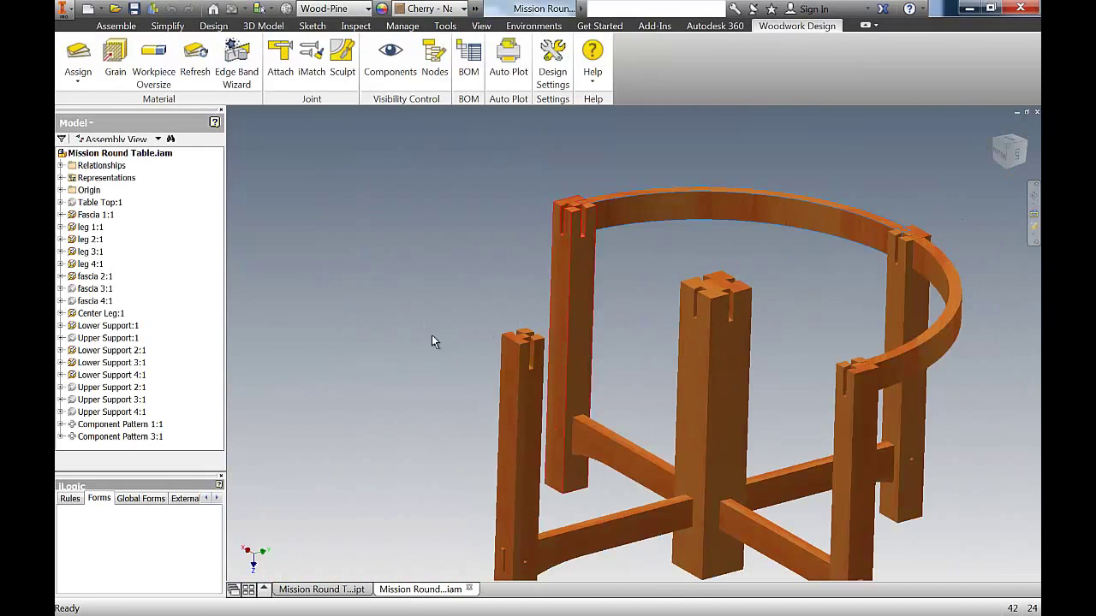
pyautogui.rightClick(100, 293)
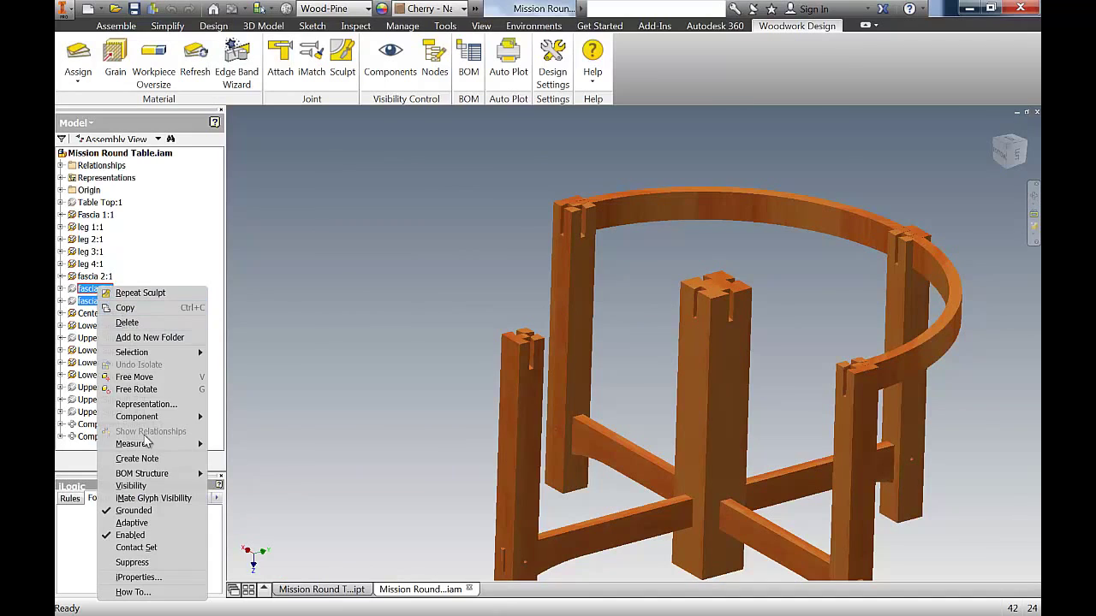
pyautogui.click(143, 487)
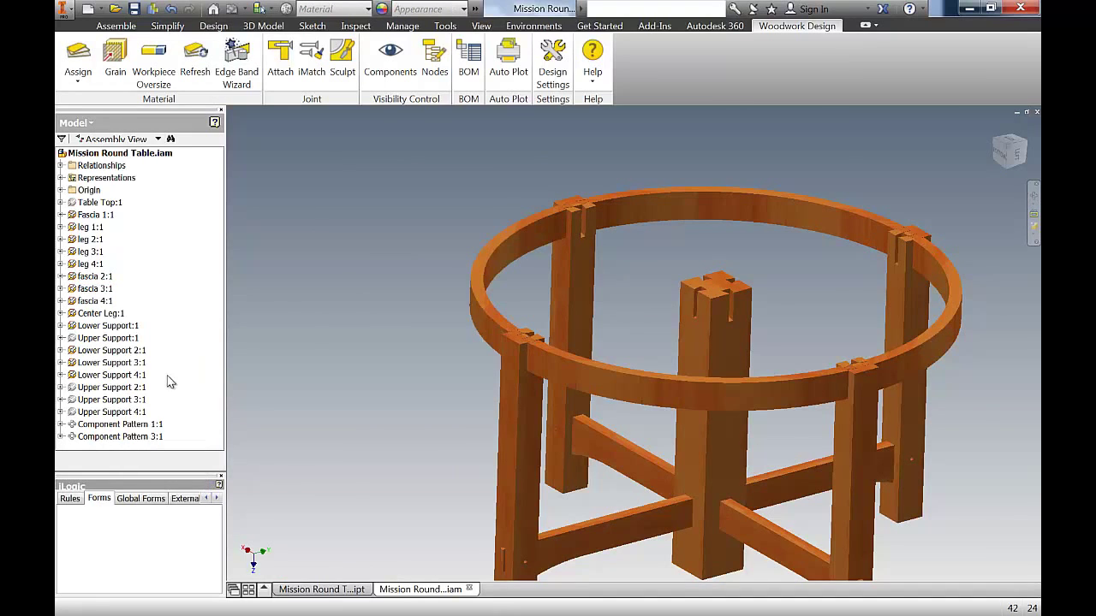
pyautogui.click(123, 339)
pyautogui.keyDown('ctrl'); pyautogui.click(110, 399); pyautogui.keyUp('ctrl')
pyautogui.rightClick(111, 412)
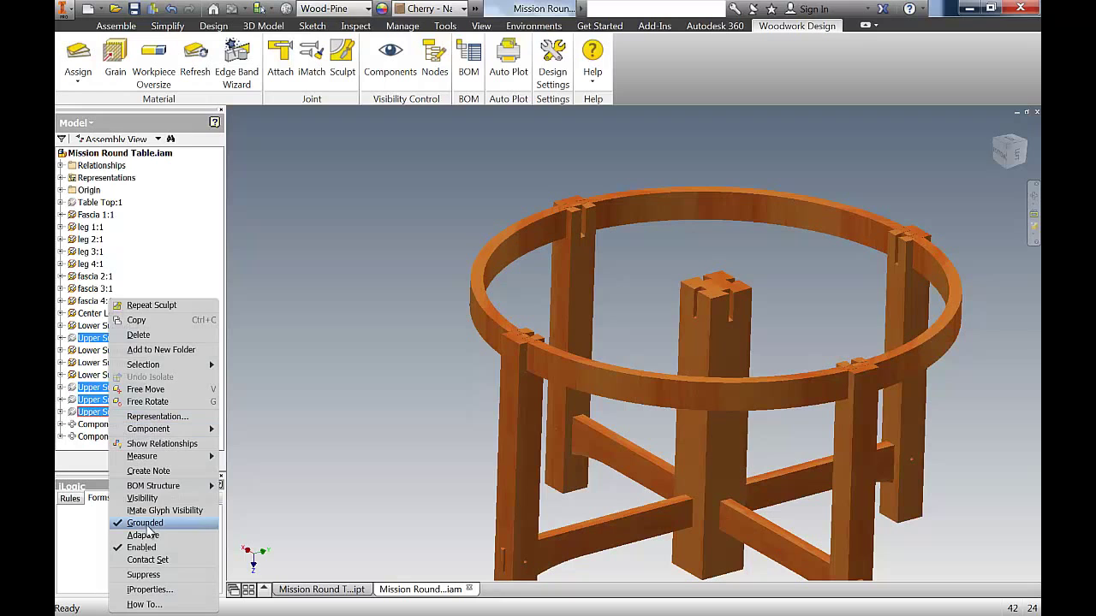
pyautogui.click(159, 504)
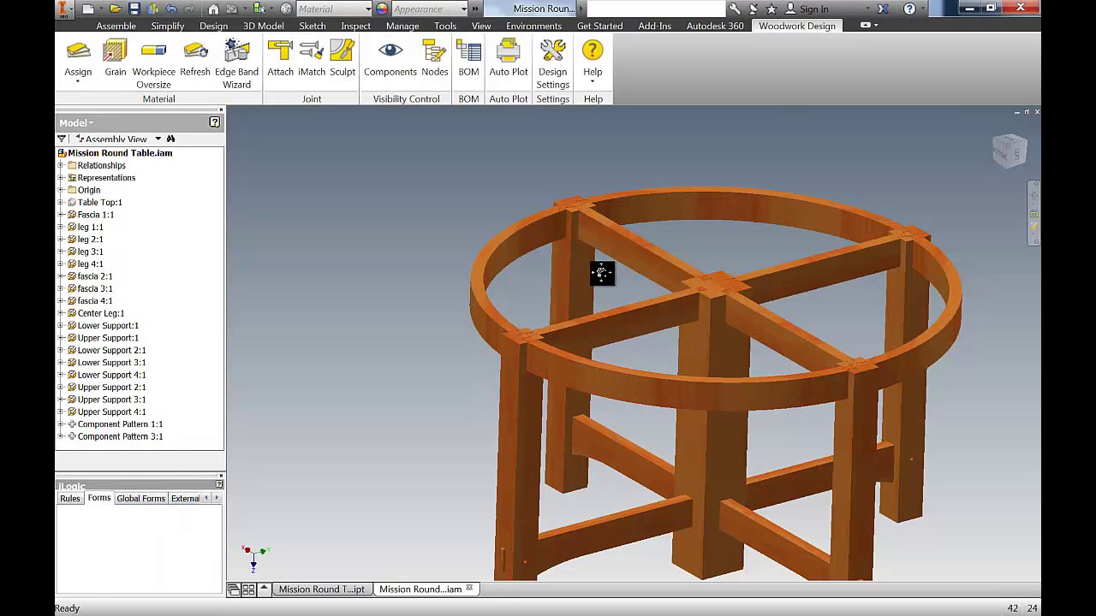
pyautogui.moveTo(599, 269); pyautogui.dragTo(587, 235, button='middle')
pyautogui.scroll(5, 691, 278)
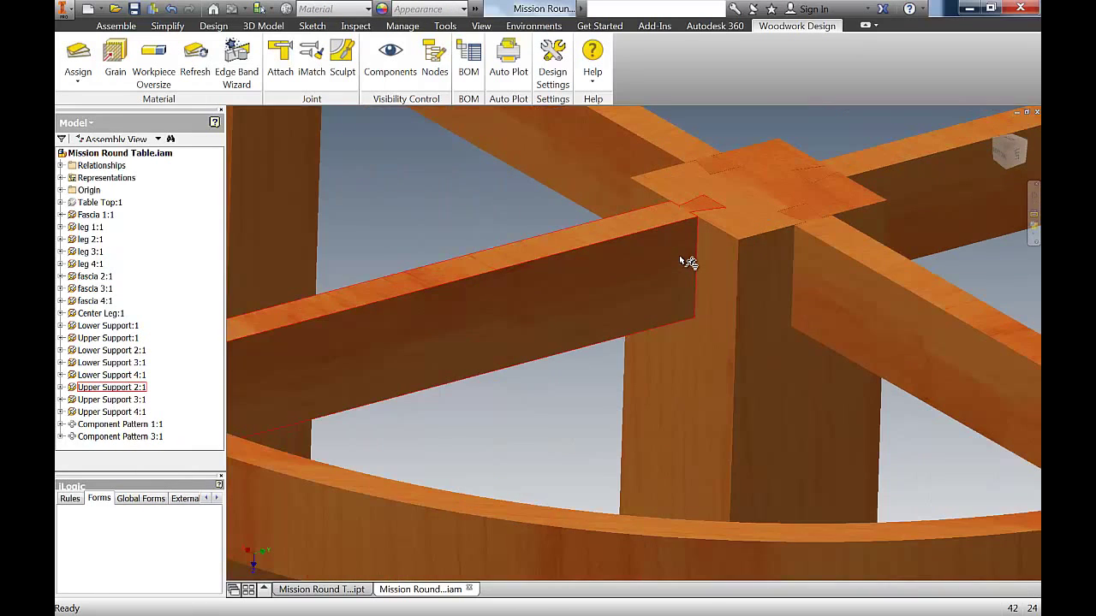
pyautogui.scroll(-5, 687, 262)
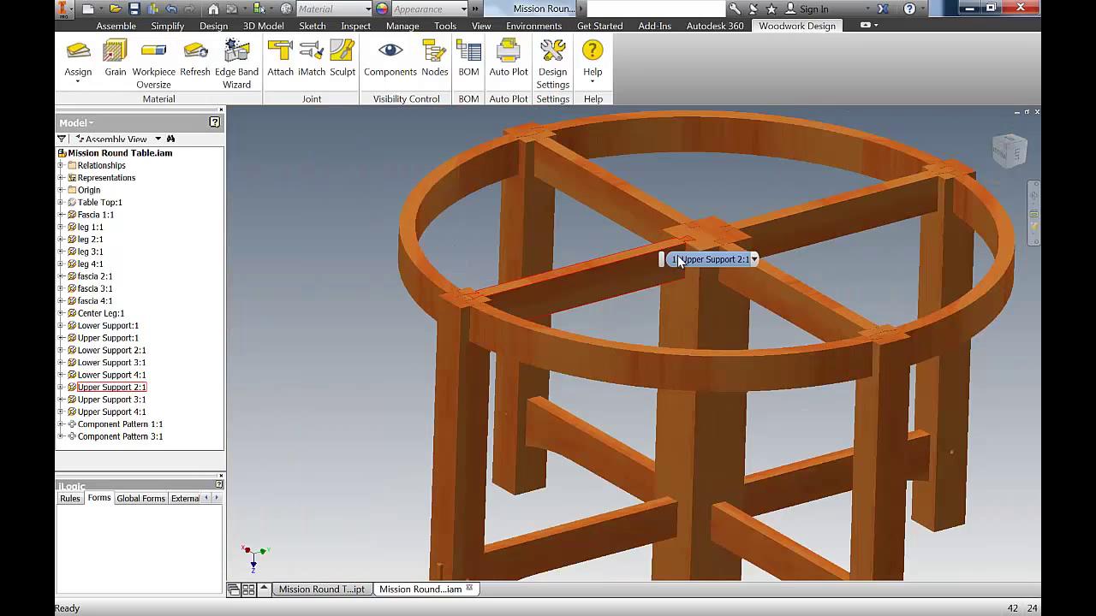
pyautogui.moveTo(666, 254); pyautogui.dragTo(590, 270, button='middle')
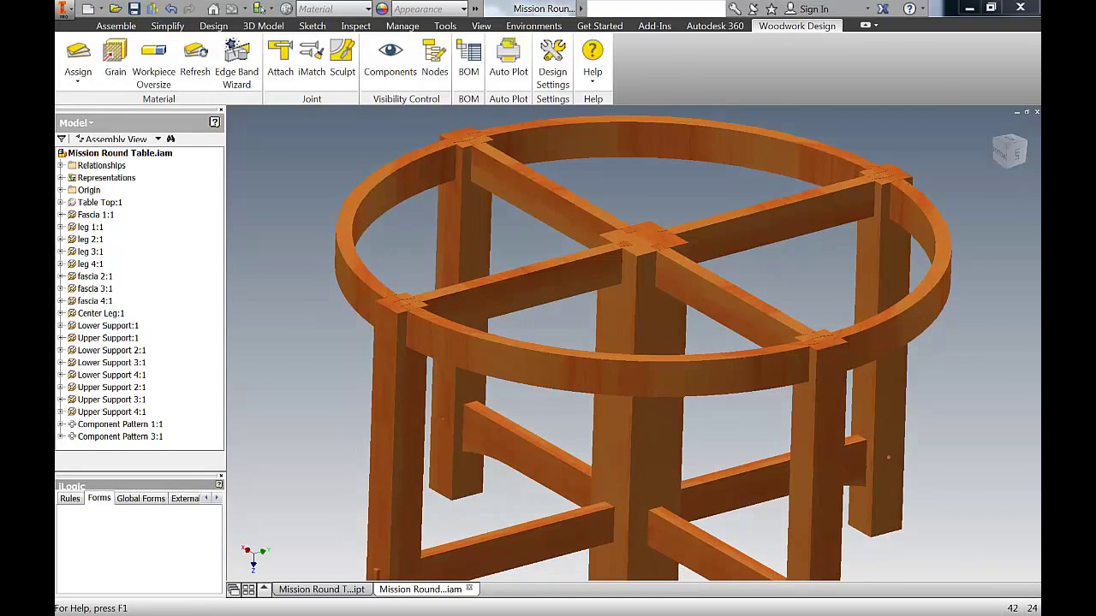
# Hide Lower Support:1 and examine the mortises in the center leg and the adjoining outer leg
pyautogui.keyDown('shift'); pyautogui.moveTo(497, 325); pyautogui.dragTo(588, 387, button='middle'); pyautogui.keyUp('shift')
pyautogui.moveTo(663, 467); pyautogui.dragTo(598, 426, button='middle')
pyautogui.scroll(3, 598, 426)
pyautogui.click(664, 362)
pyautogui.rightClick(664, 361)
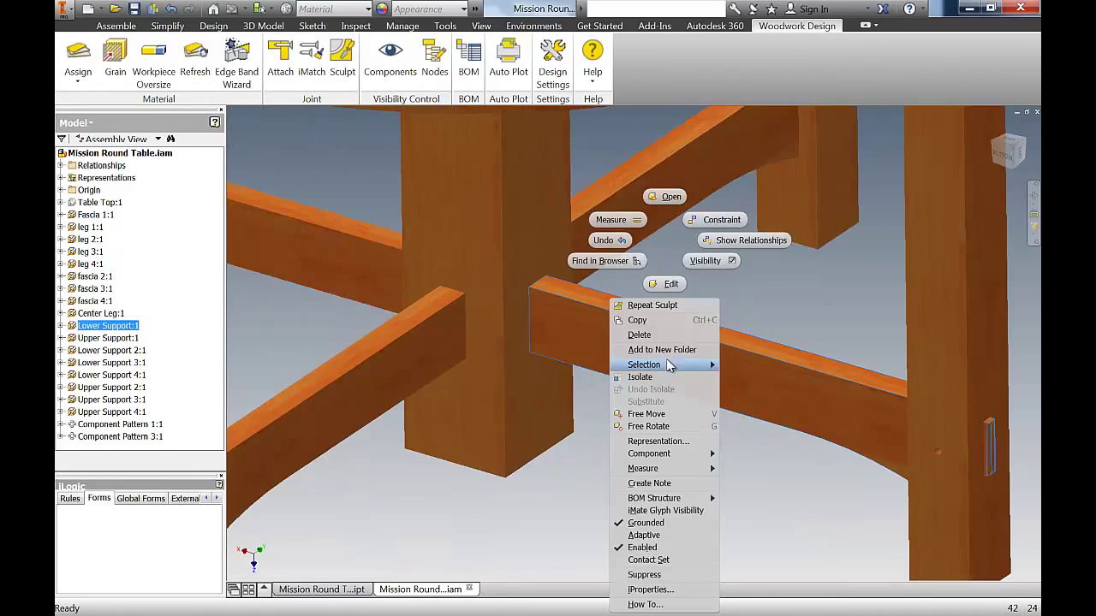
pyautogui.click(708, 260)
pyautogui.keyDown('shift'); pyautogui.moveTo(565, 359); pyautogui.dragTo(476, 366, button='middle'); pyautogui.keyUp('shift')
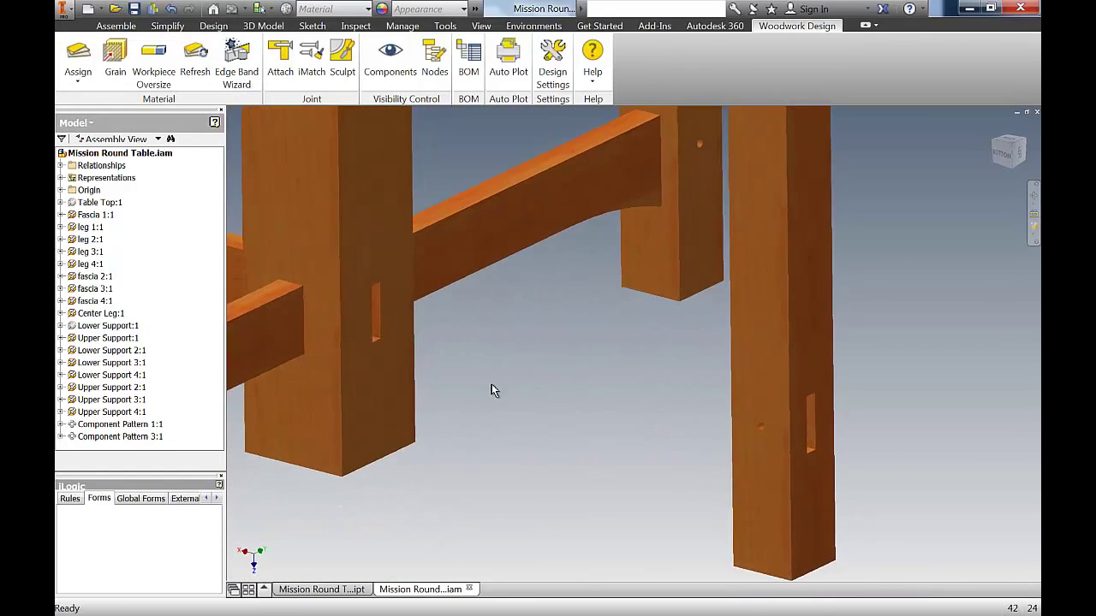
pyautogui.scroll(-3, 492, 389)
pyautogui.moveTo(597, 411); pyautogui.dragTo(714, 450, button='middle')
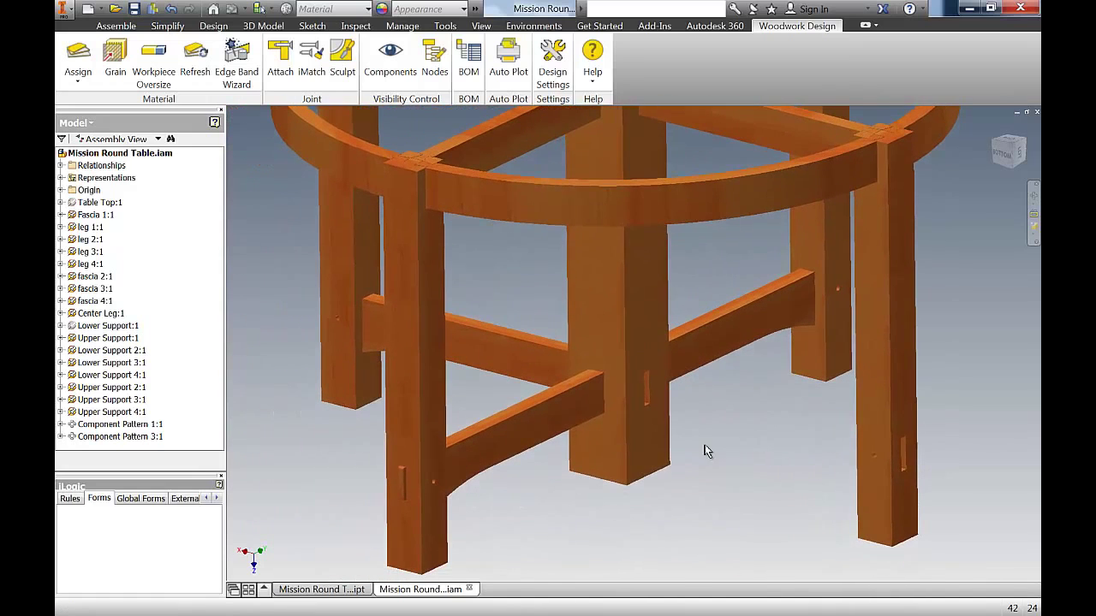
# Open Lower Support 2 as a separate part, inspect the tenons at both ends, and close it without saving
pyautogui.rightClick(569, 414)
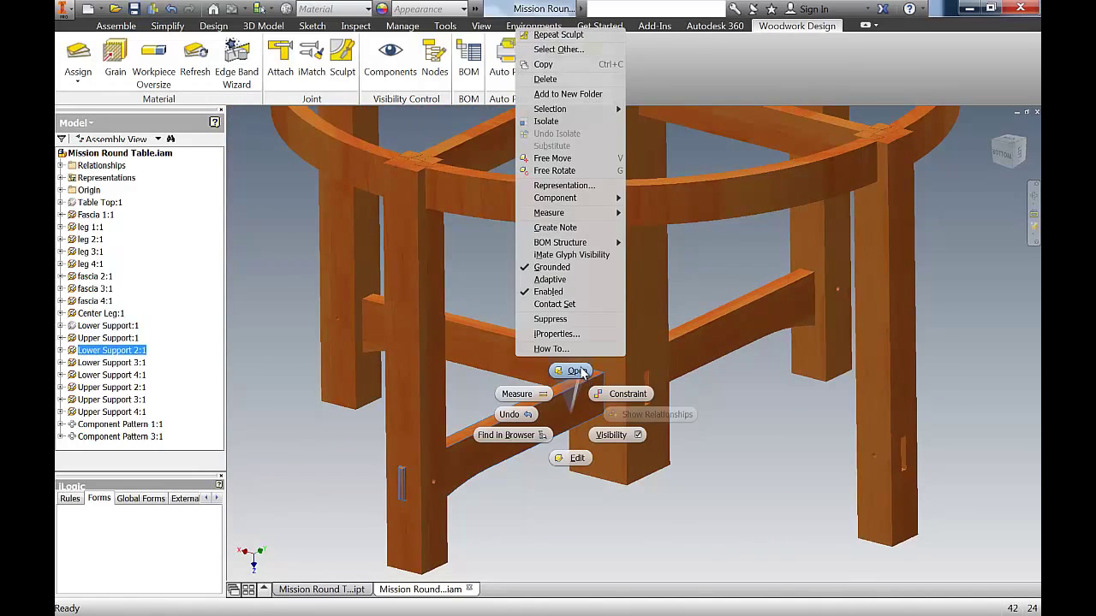
pyautogui.click(577, 371)
pyautogui.keyDown('shift'); pyautogui.moveTo(630, 417); pyautogui.dragTo(797, 423, button='middle'); pyautogui.keyUp('shift')
pyautogui.scroll(-5, 865, 458)
pyautogui.scroll(-4, 865, 458)
pyautogui.scroll(4, 865, 458)
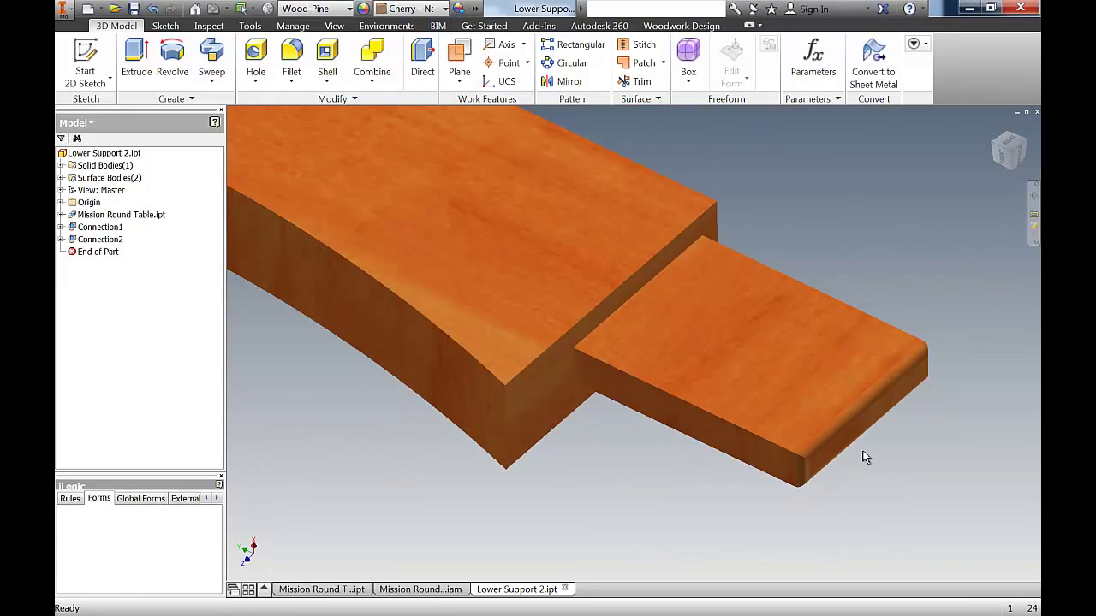
pyautogui.scroll(3, 774, 442)
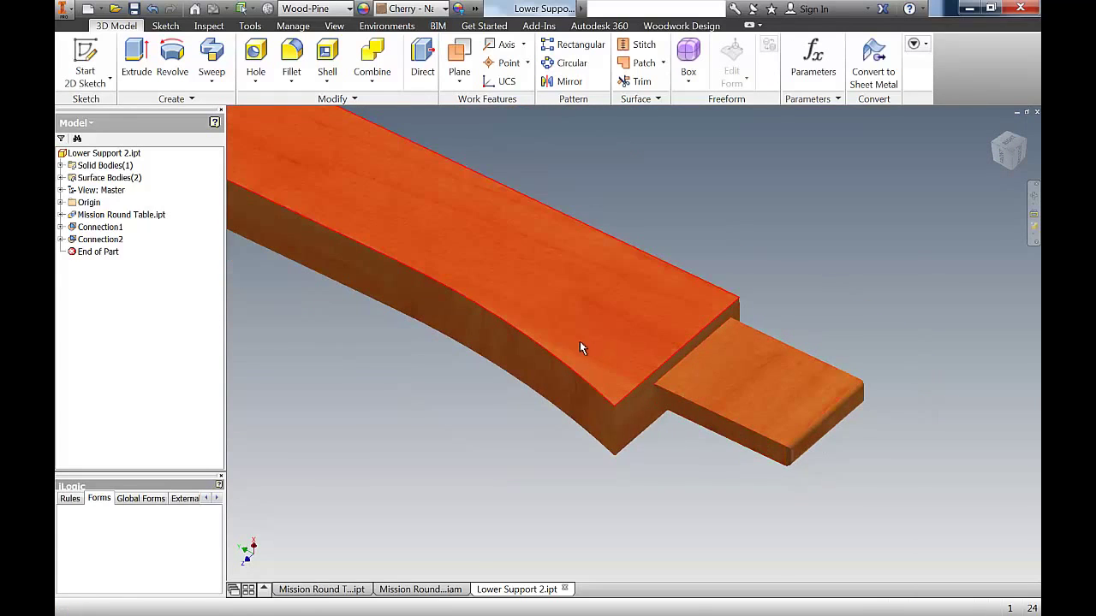
pyautogui.moveTo(585, 389); pyautogui.dragTo(836, 494, button='middle')
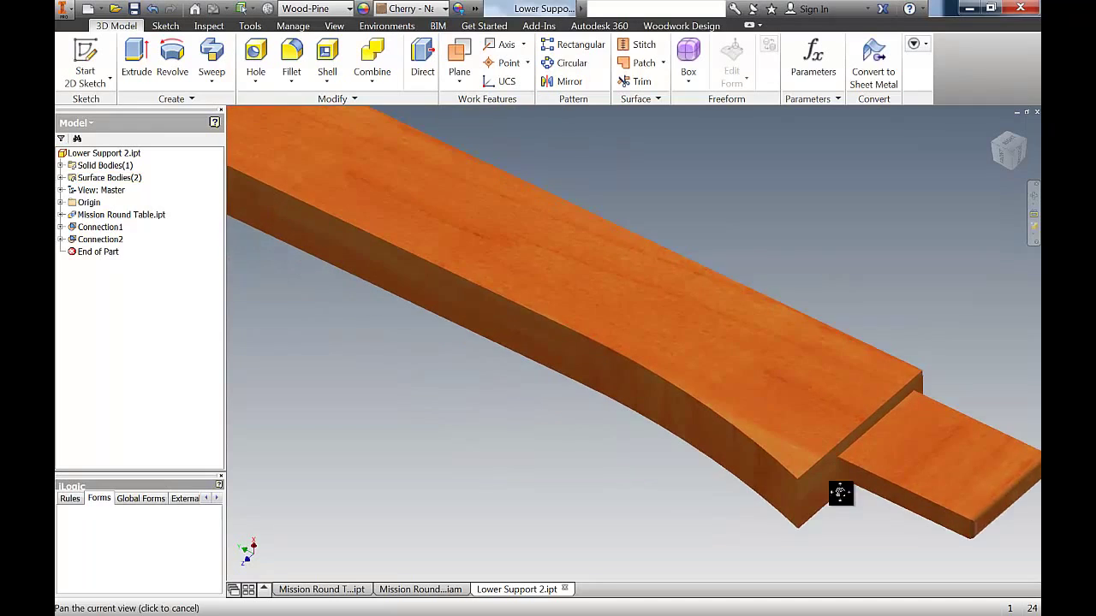
pyautogui.scroll(3, 832, 482)
pyautogui.scroll(1, 831, 482)
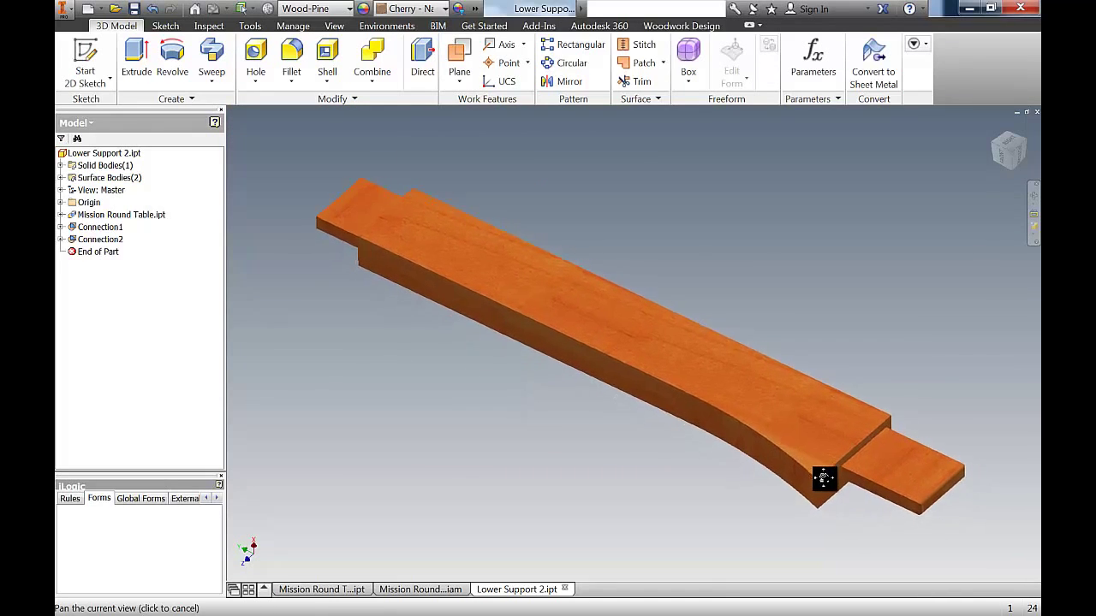
pyautogui.keyDown('shift'); pyautogui.moveTo(662, 396); pyautogui.dragTo(599, 401, button='middle'); pyautogui.keyUp('shift')
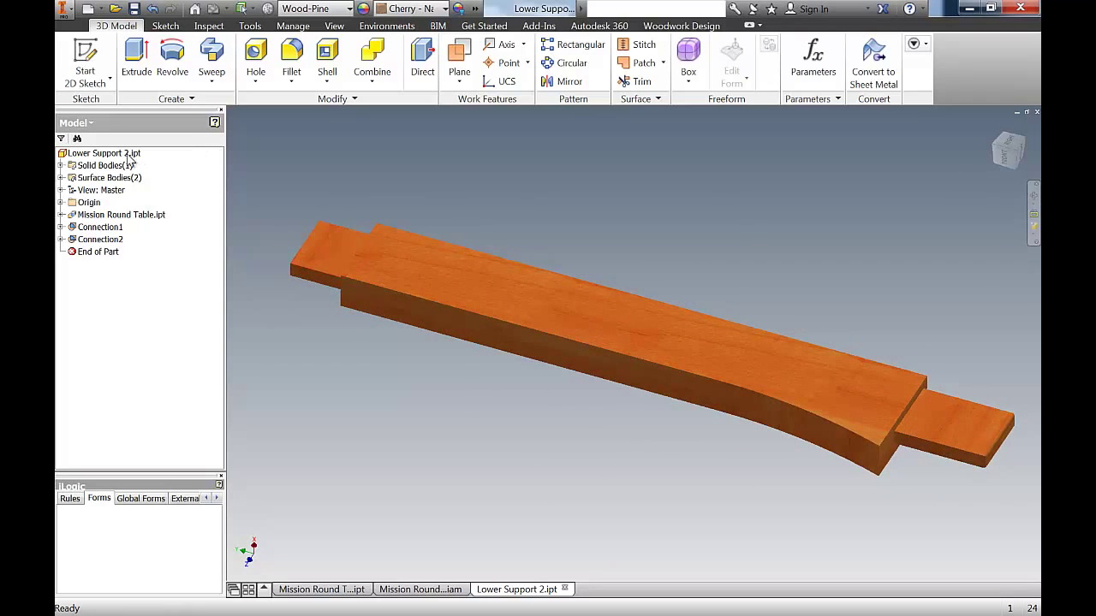
pyautogui.click(1037, 114)
pyautogui.click(499, 345)
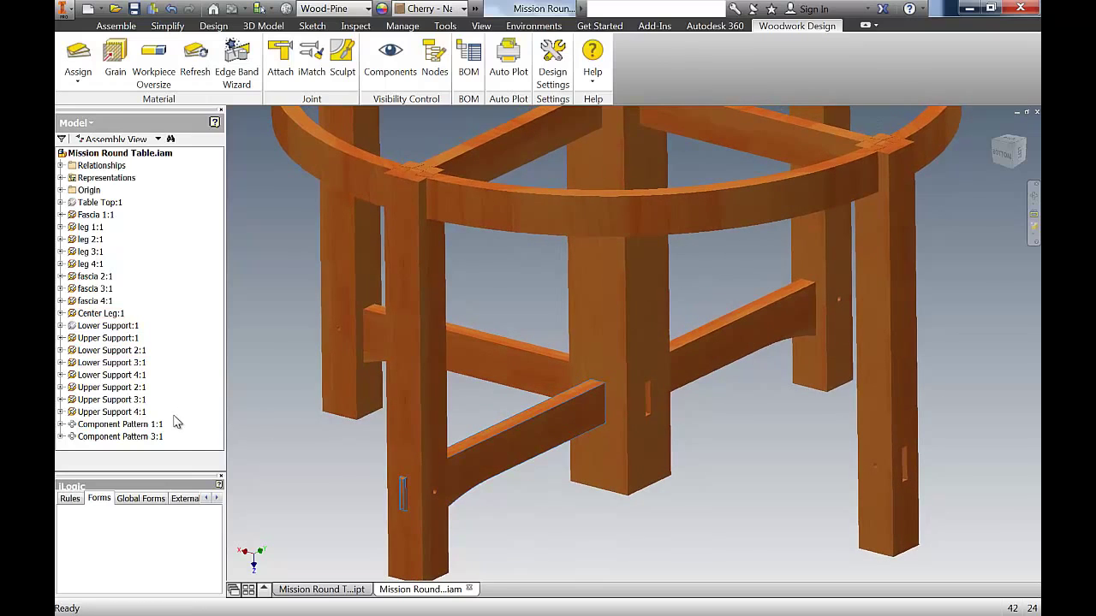
# Turn the visibility of Lower Support:1 and Table Top:1 back on
pyautogui.rightClick(109, 333)
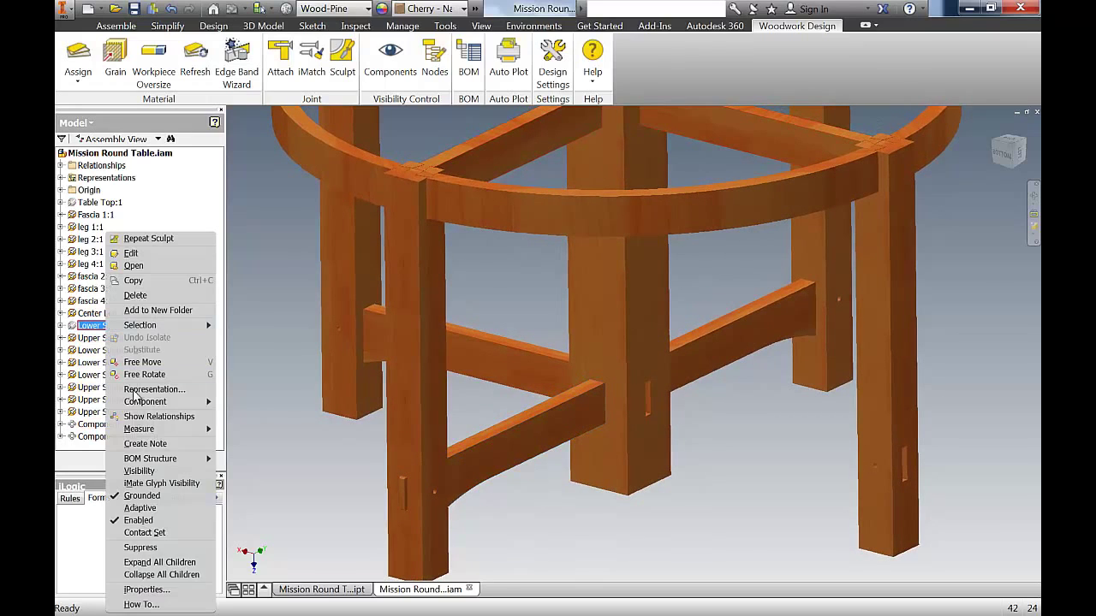
pyautogui.click(148, 472)
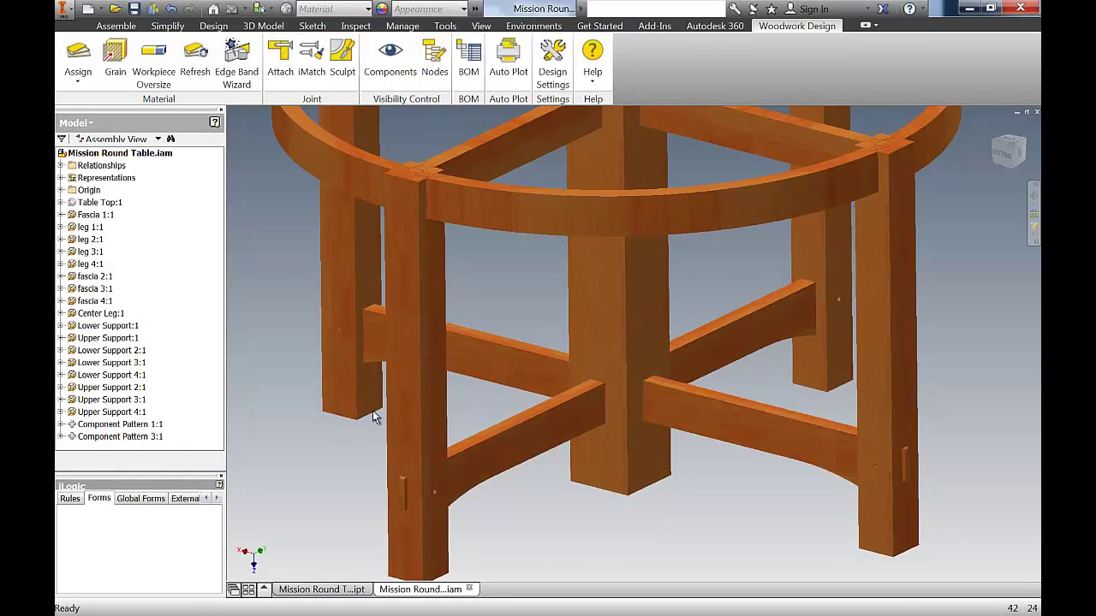
pyautogui.scroll(-3, 552, 411)
pyautogui.moveTo(554, 424); pyautogui.dragTo(557, 459, button='middle')
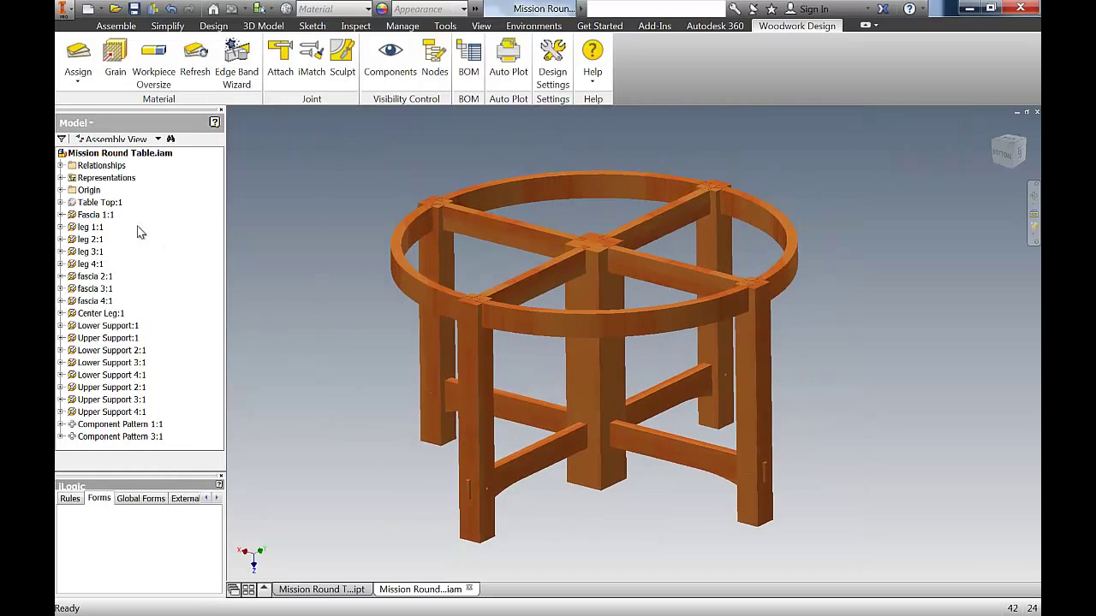
pyautogui.rightClick(99, 205)
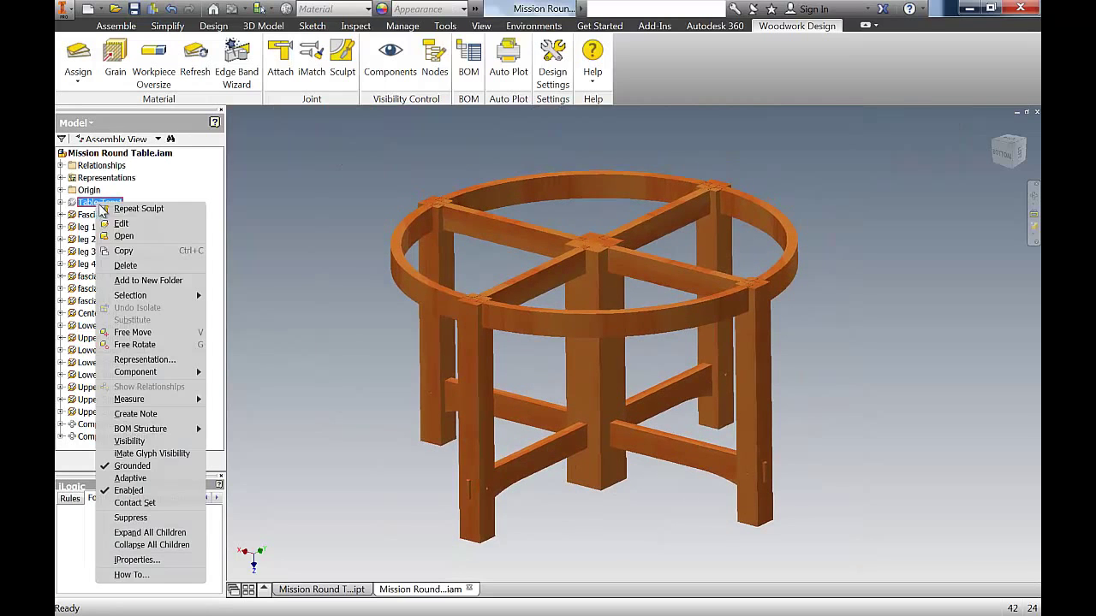
pyautogui.click(148, 441)
pyautogui.keyDown('shift'); pyautogui.moveTo(448, 333); pyautogui.dragTo(570, 338, button='middle'); pyautogui.keyUp('shift')
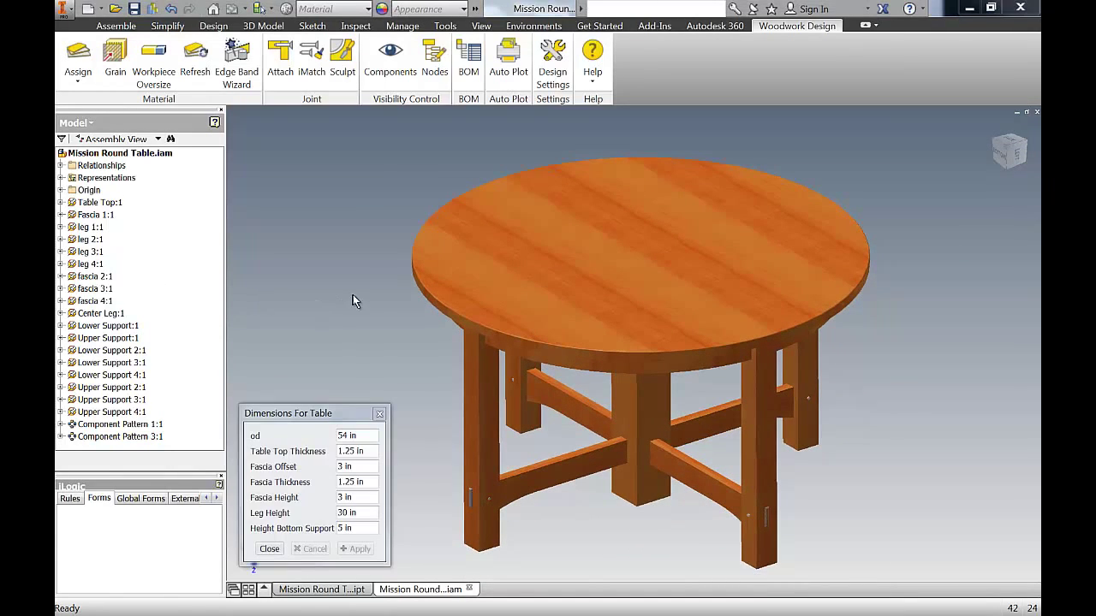
# Set the table's od to 72 in, bottom support height to 8 in and fascia offset to 2 in, and apply the changes
pyautogui.moveTo(353, 294); pyautogui.dragTo(404, 307, button='middle')
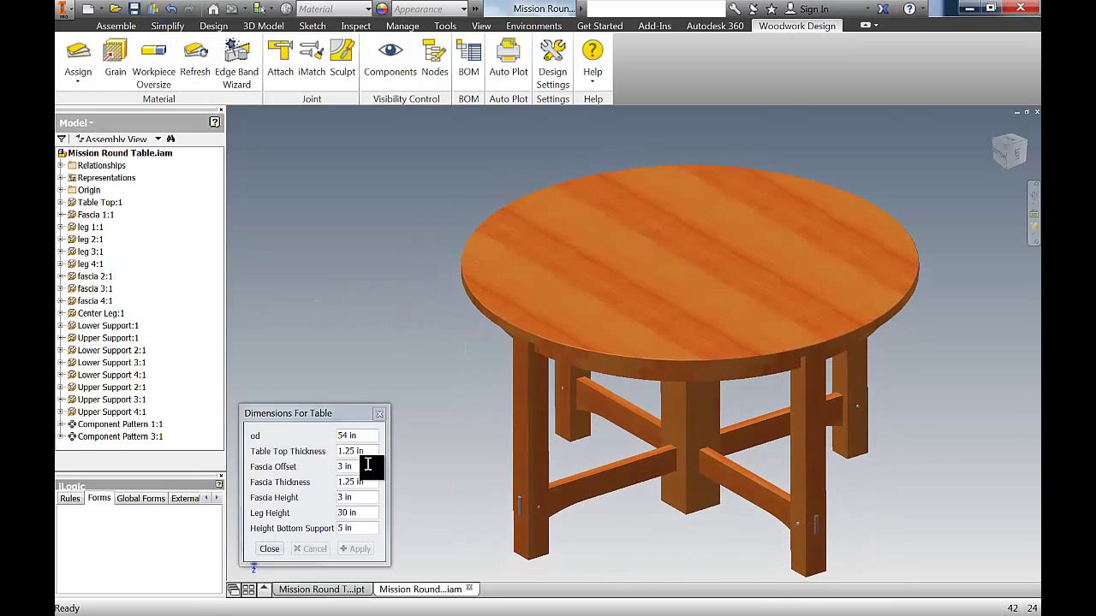
pyautogui.moveTo(369, 438); pyautogui.dragTo(332, 437)
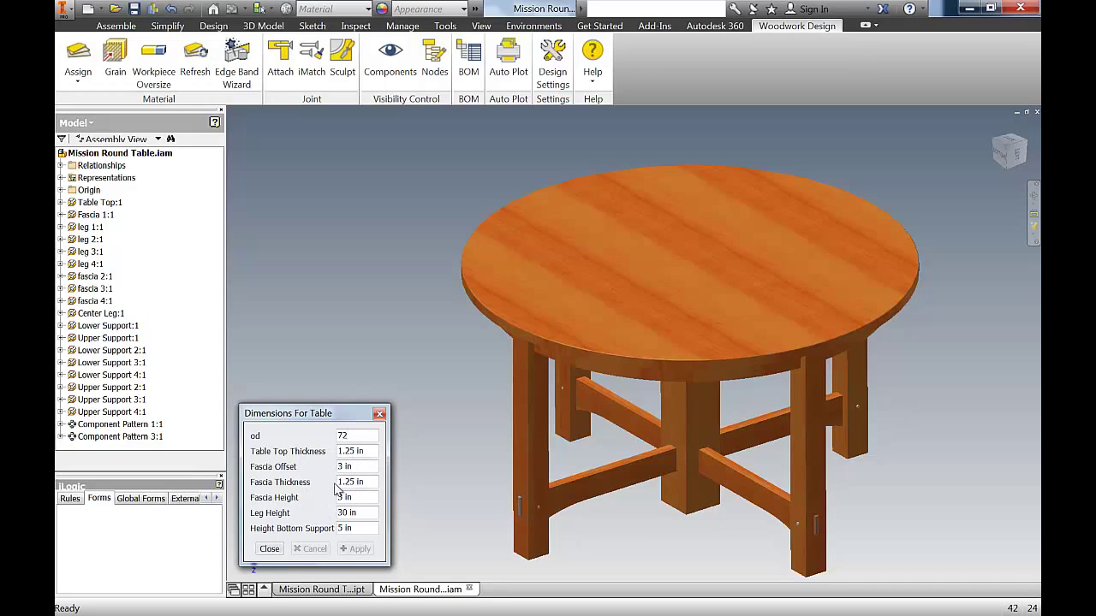
pyautogui.moveTo(368, 528); pyautogui.dragTo(335, 527)
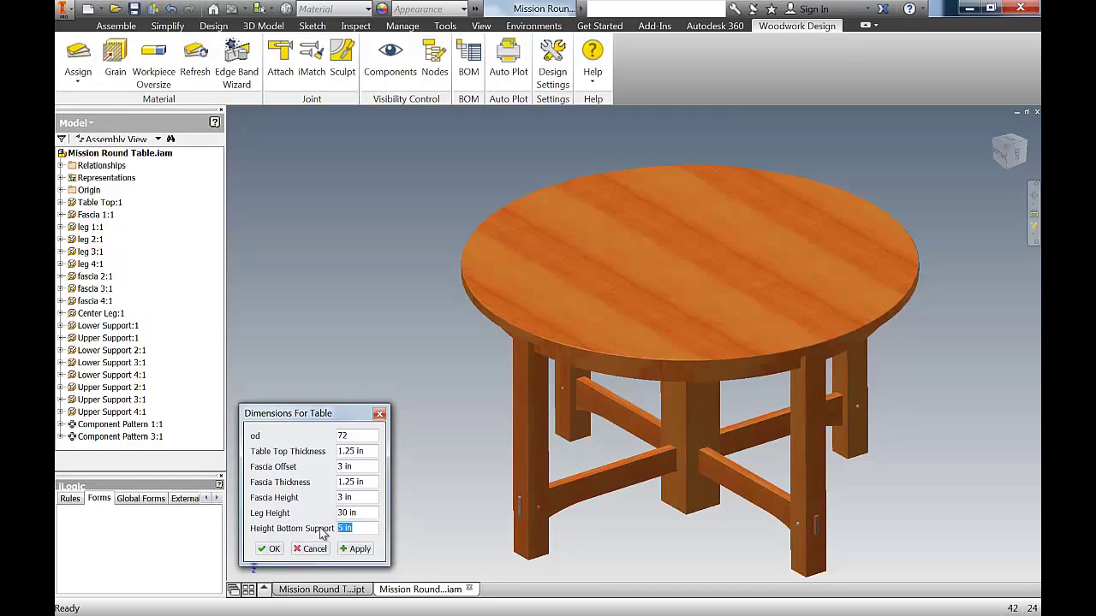
pyautogui.click(417, 519)
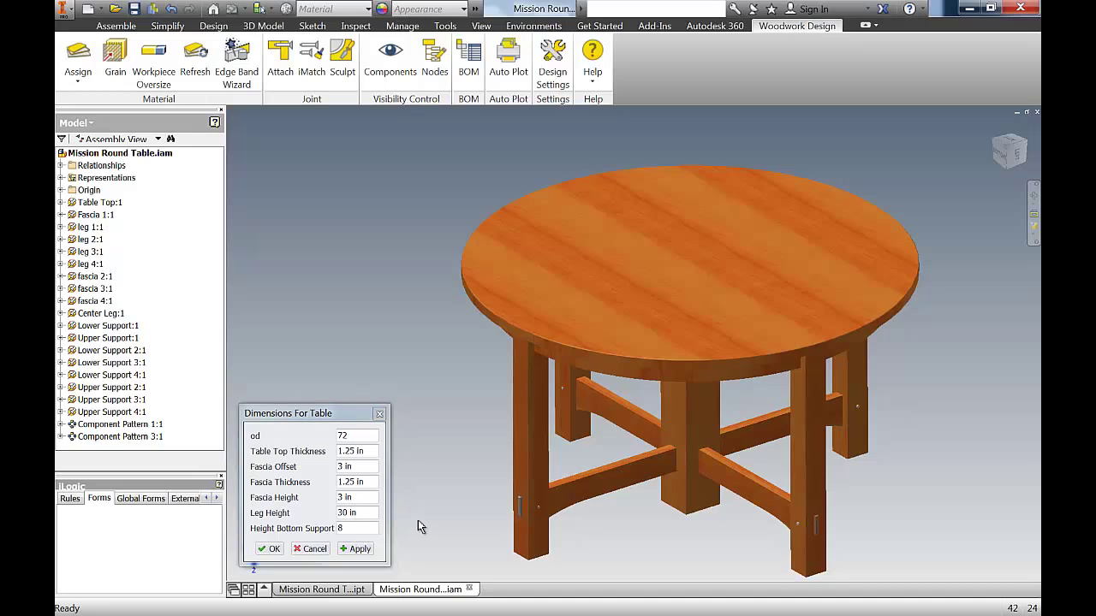
pyautogui.click(358, 467)
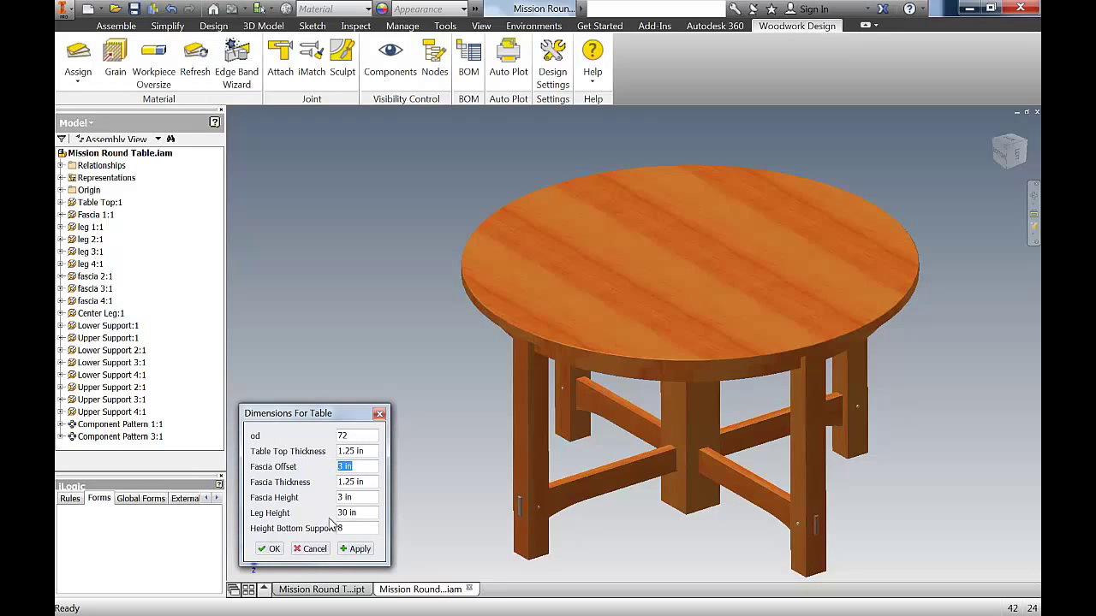
pyautogui.keyDown('shift'); pyautogui.moveTo(464, 467); pyautogui.dragTo(608, 283, button='middle'); pyautogui.keyUp('shift')
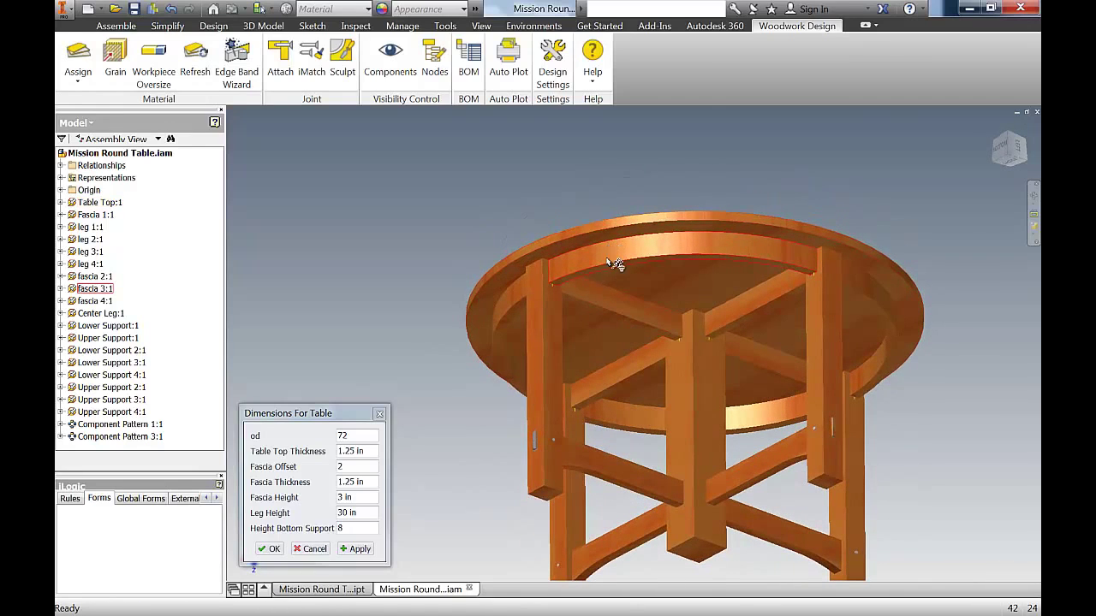
pyautogui.click(364, 552)
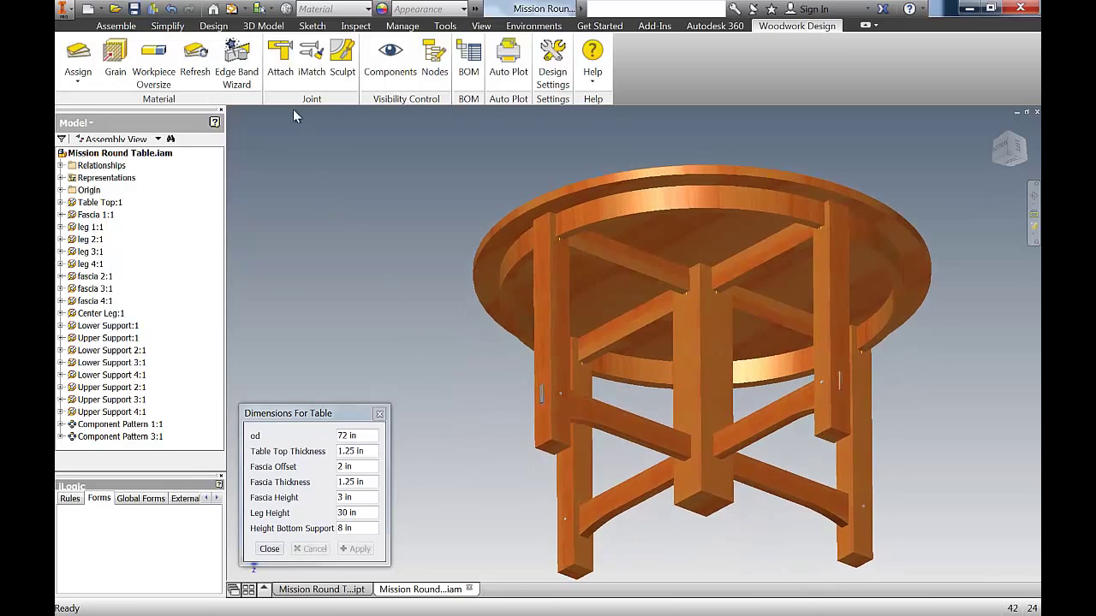
# Update the table assembly, accept the update warnings, and view the table from underneath
pyautogui.click(231, 10)
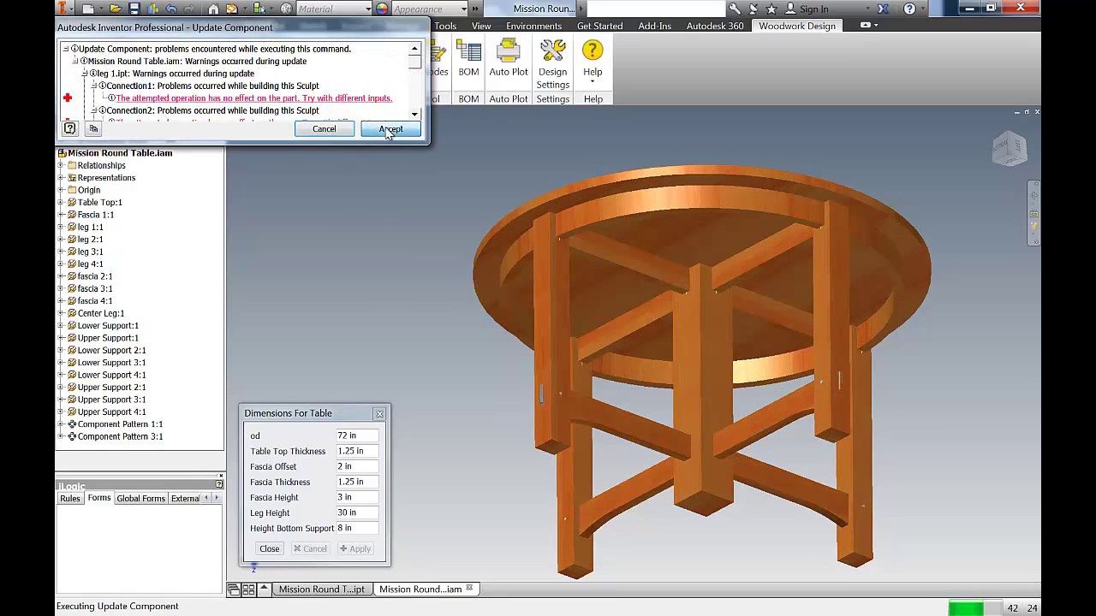
pyautogui.click(390, 129)
pyautogui.moveTo(419, 266); pyautogui.dragTo(682, 108)
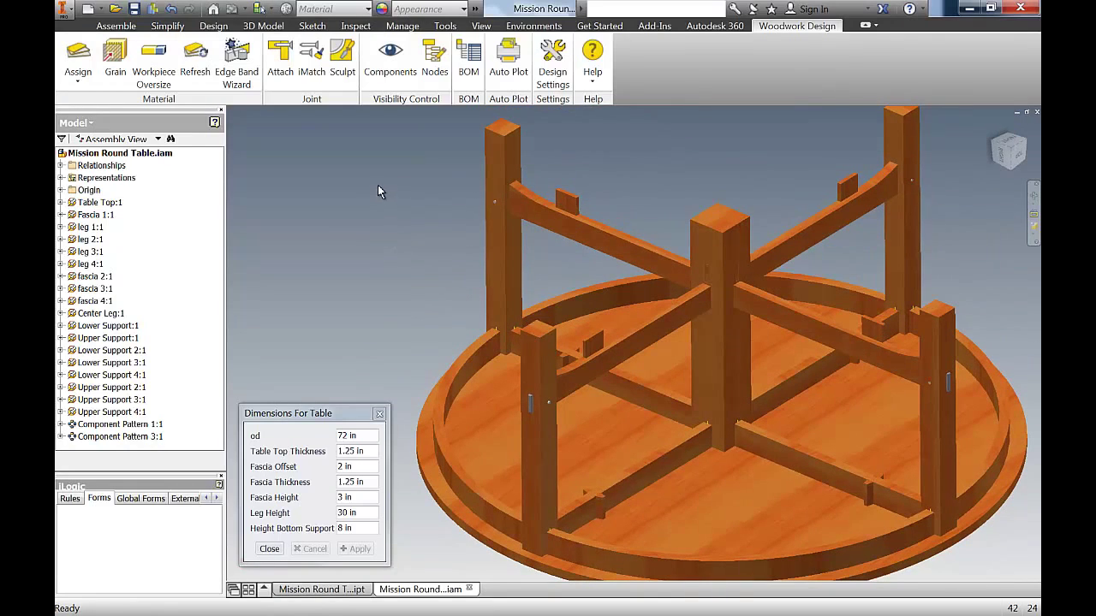
# Run Sculpt on the woodwork parts to recut the joints for the resized table
pyautogui.click(343, 60)
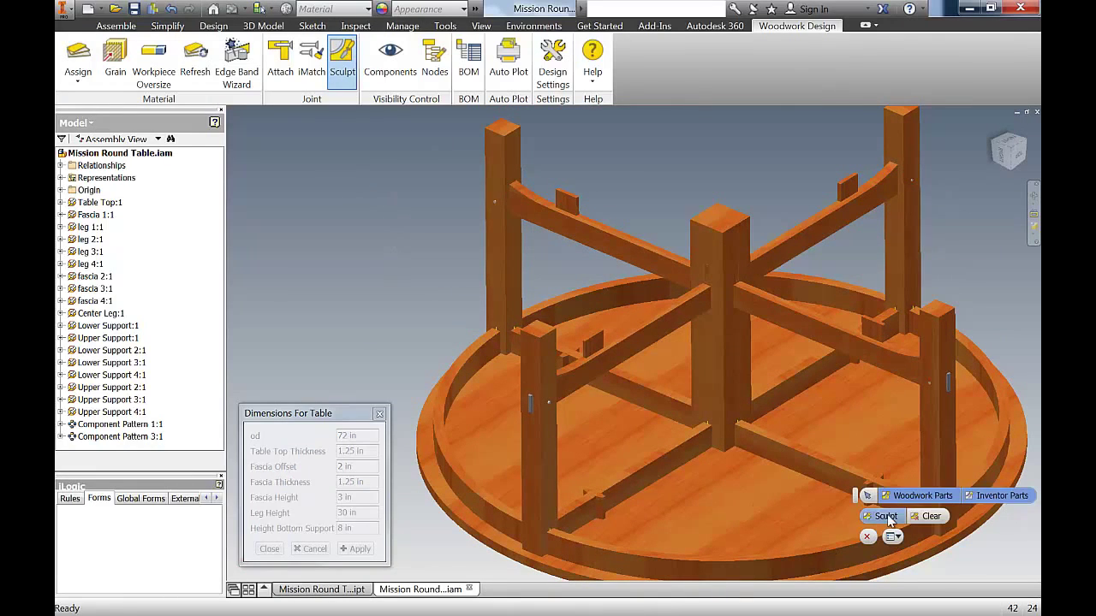
pyautogui.click(887, 517)
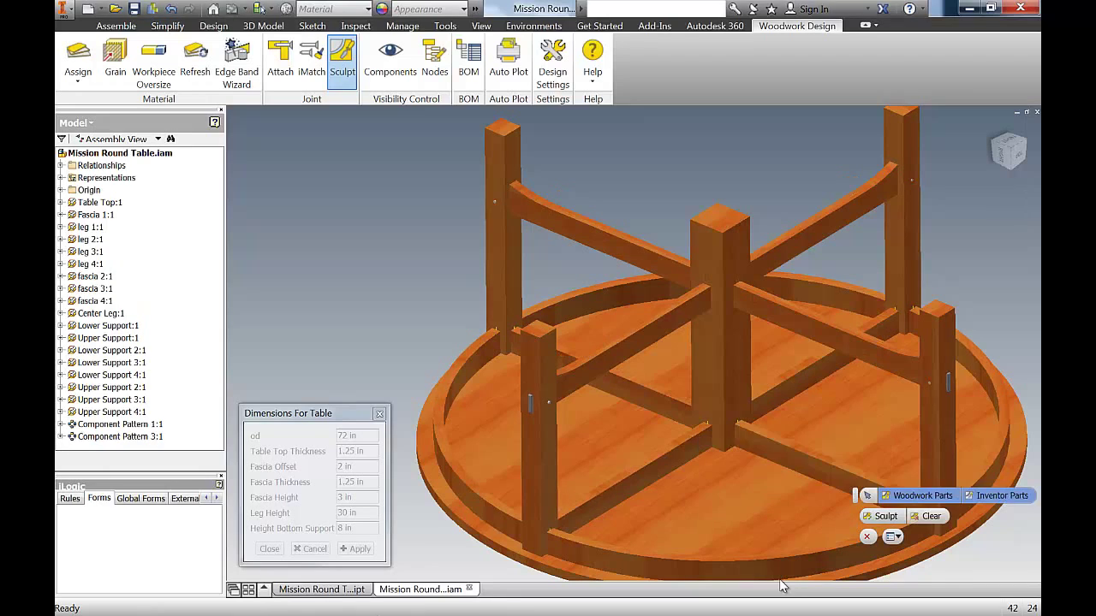
pyautogui.click(867, 538)
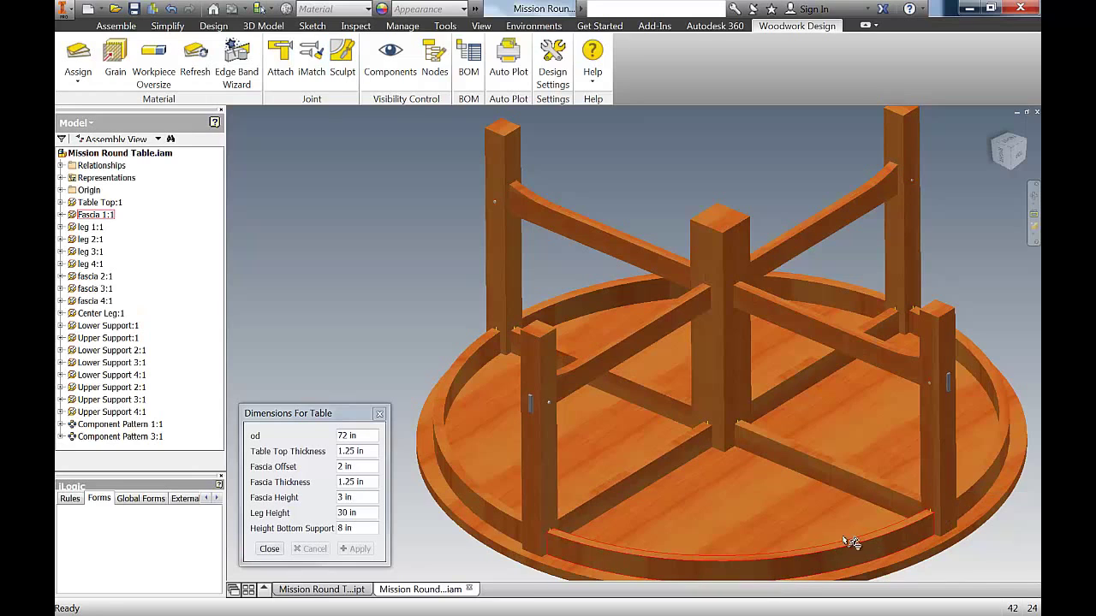
# Turn off the visibility of Component Pattern 1:1 and Component Pattern 3:1
pyautogui.click(111, 424)
pyautogui.keyDown('shift'); pyautogui.click(111, 436); pyautogui.keyUp('shift')
pyautogui.rightClick(114, 436)
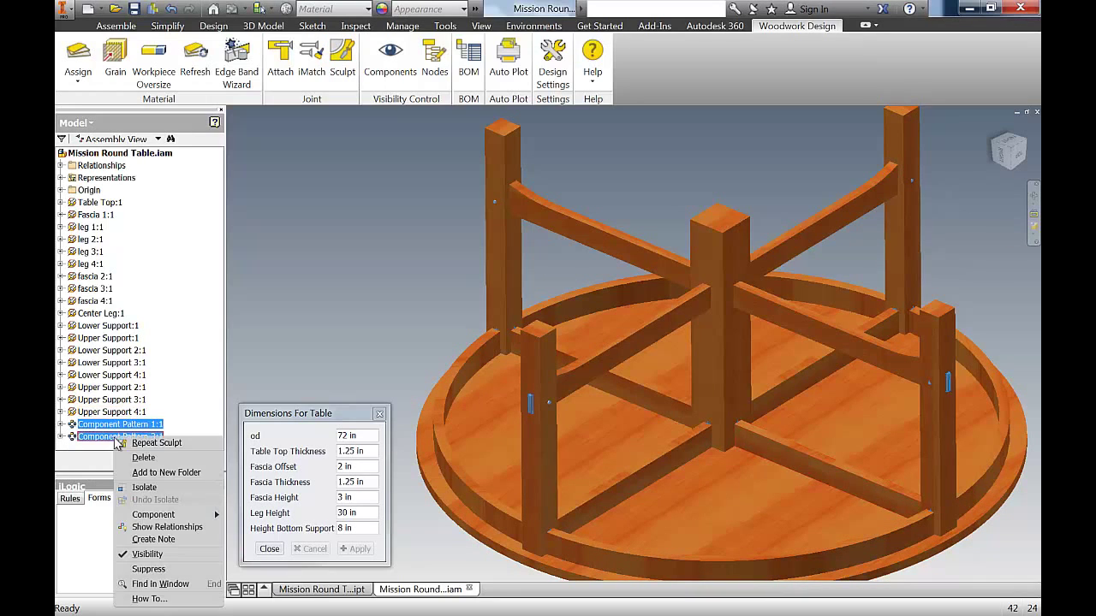
pyautogui.click(147, 554)
# Open Lower Support 3 as a separate part, inspect the tenons at both ends, and close it without saving
pyautogui.click(616, 354)
pyautogui.rightClick(617, 355)
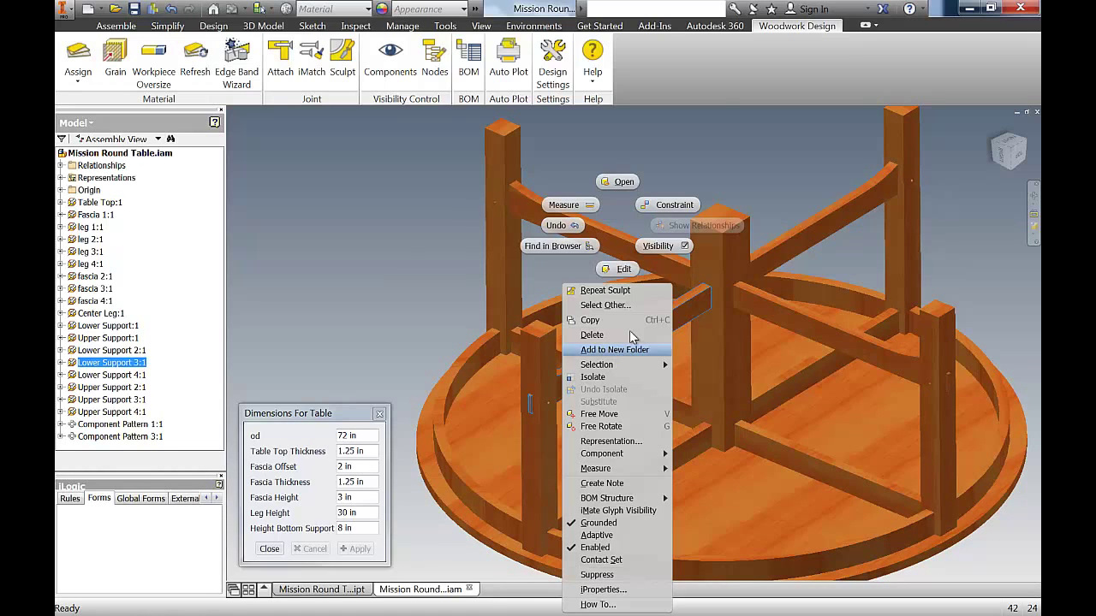
pyautogui.click(617, 182)
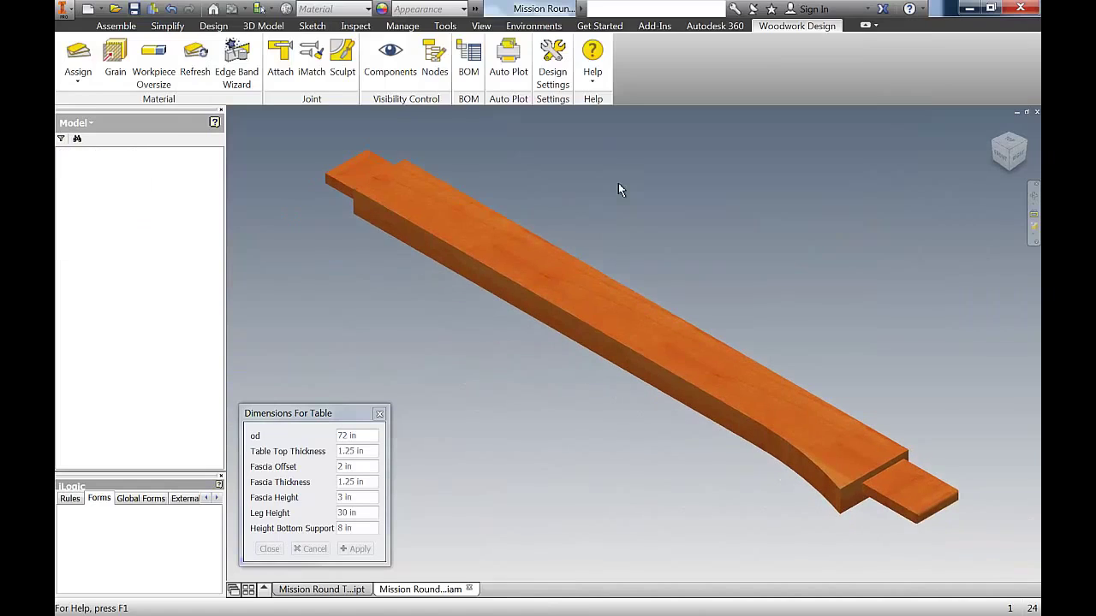
pyautogui.click(1036, 112)
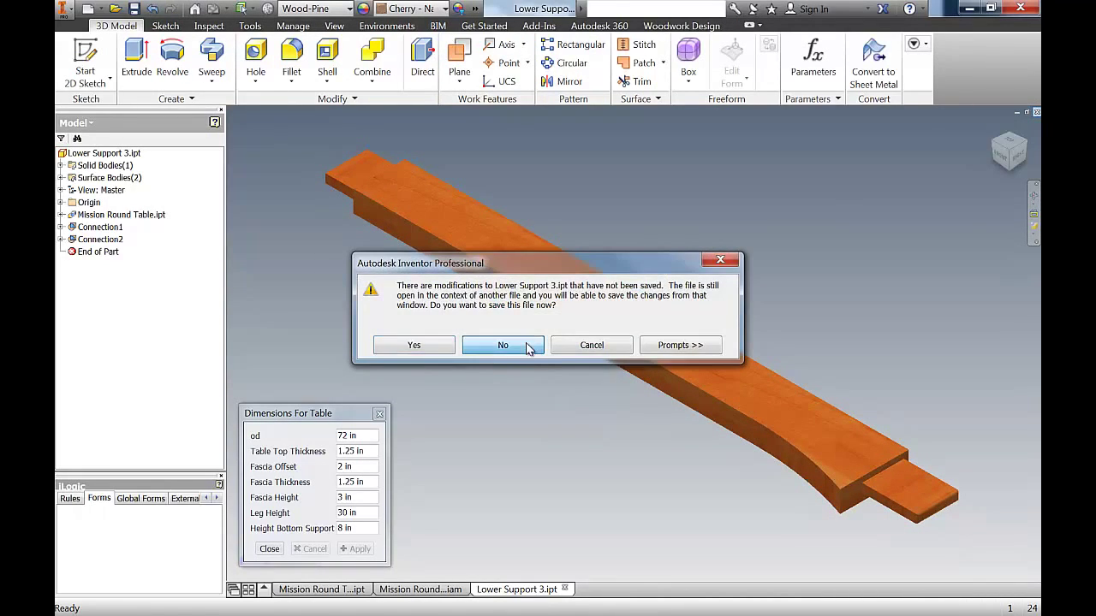
pyautogui.click(514, 343)
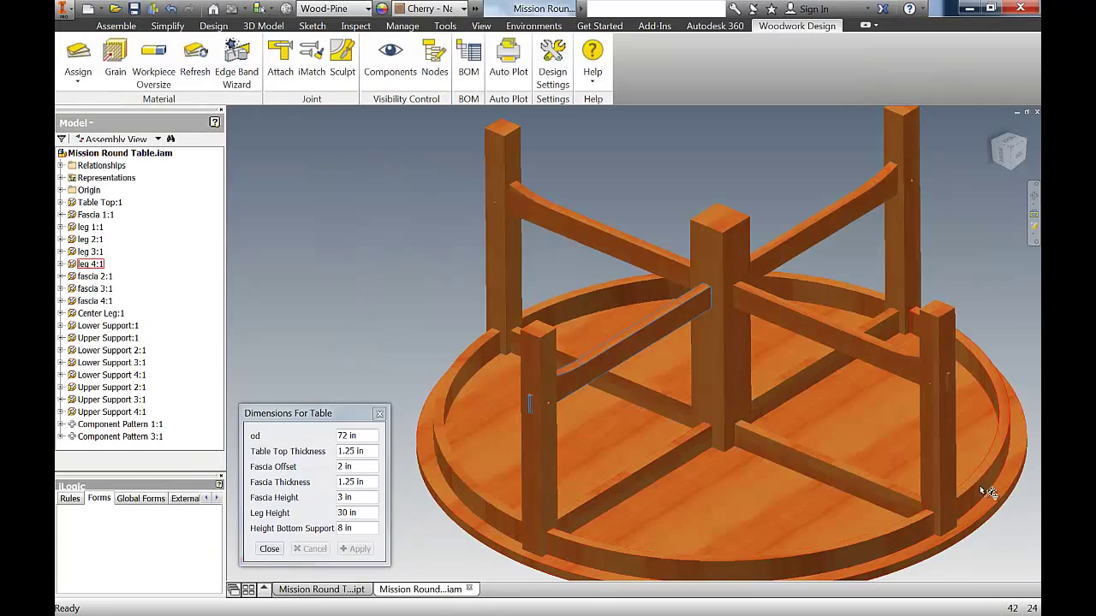
pyautogui.rightClick(978, 485)
pyautogui.click(912, 439)
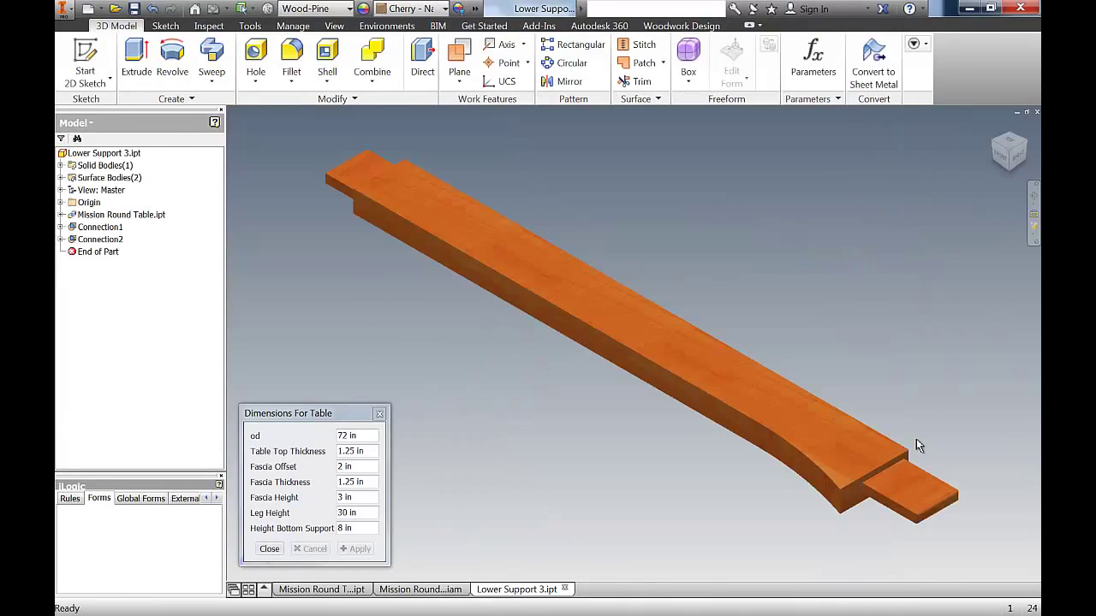
pyautogui.click(1037, 111)
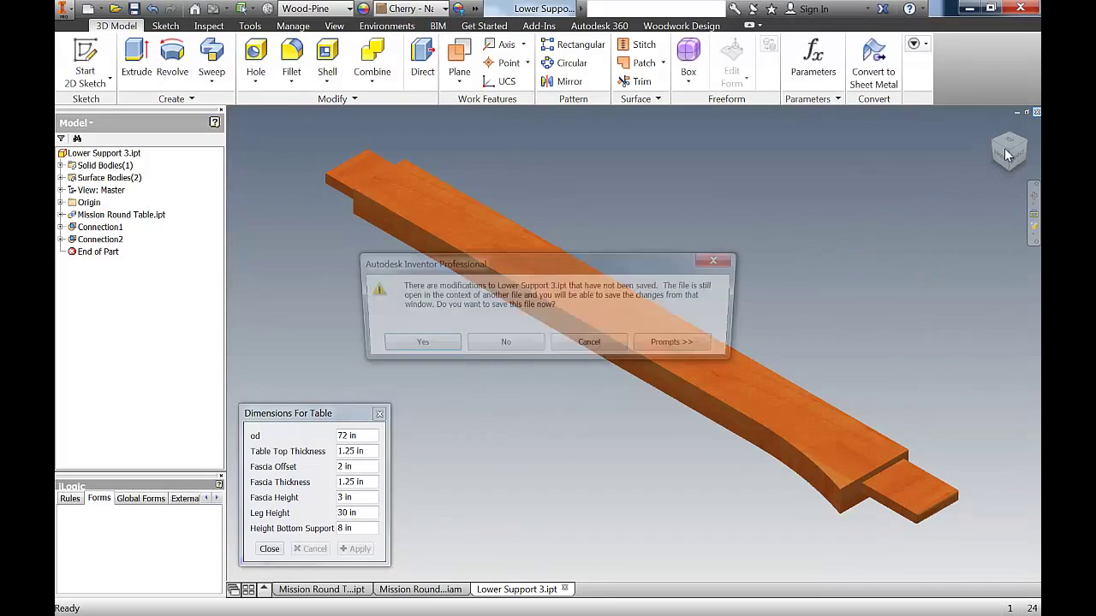
pyautogui.click(505, 346)
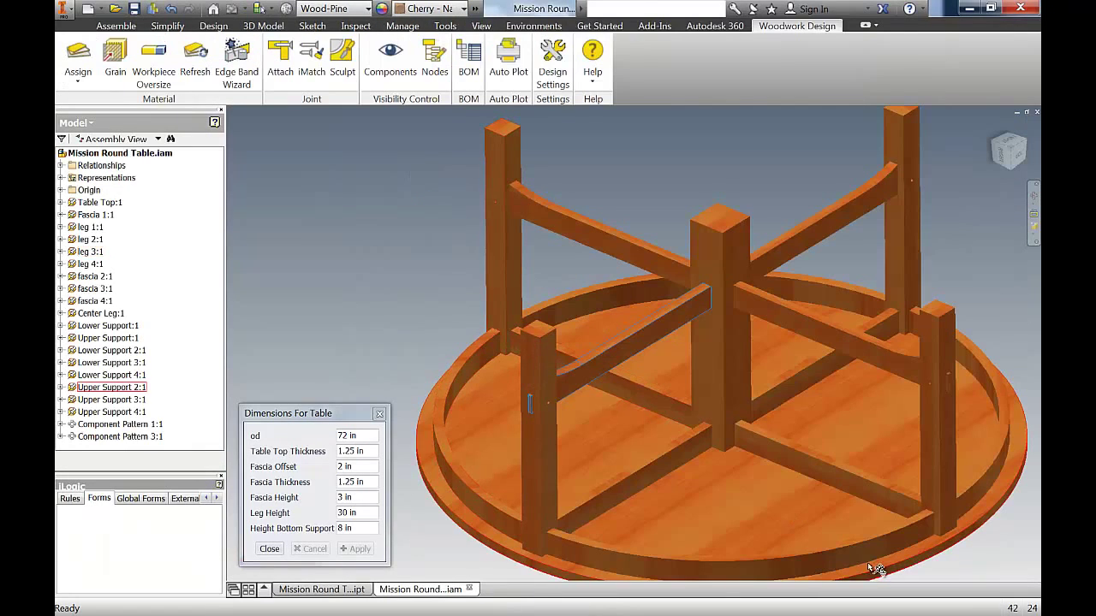
# Open Fascia 1 as a separate part, inspect the dovetails at both ends, and close it without saving
pyautogui.rightClick(879, 548)
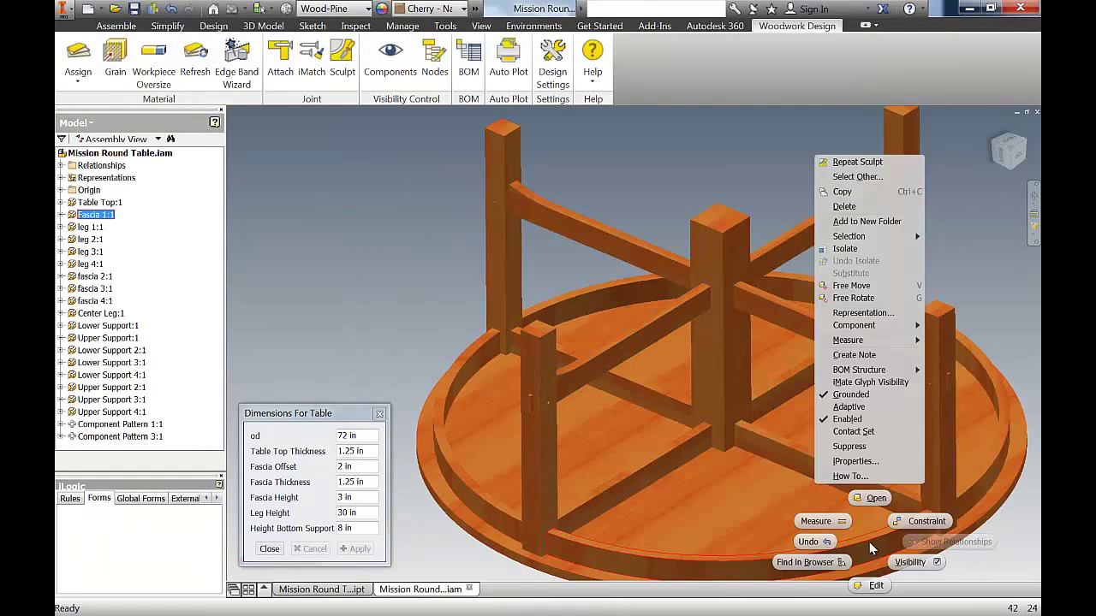
pyautogui.click(870, 498)
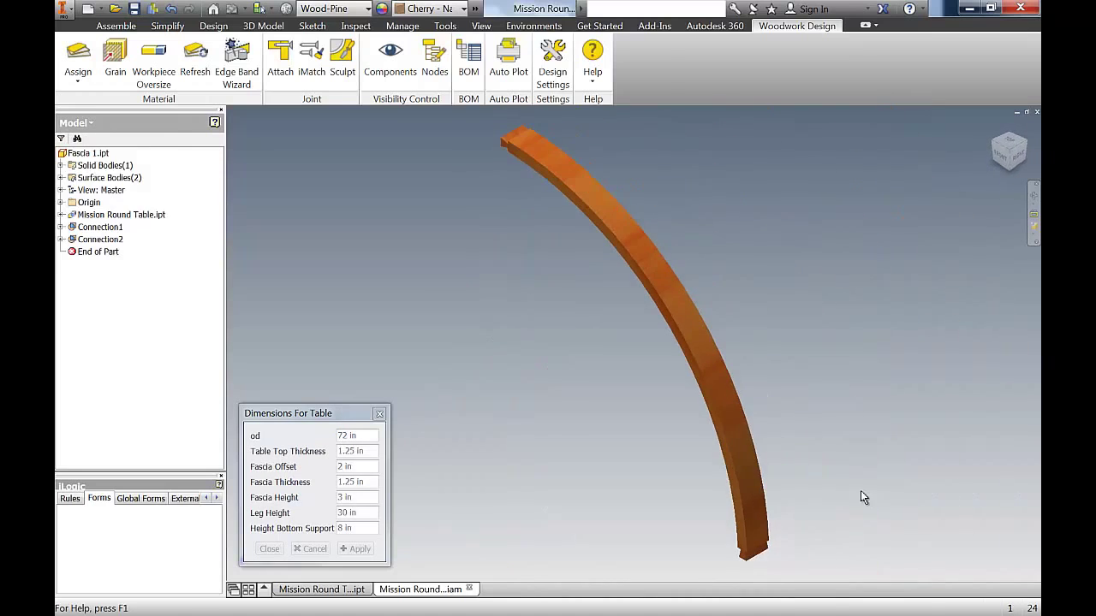
pyautogui.moveTo(761, 459); pyautogui.dragTo(756, 296)
pyautogui.press('Escape')
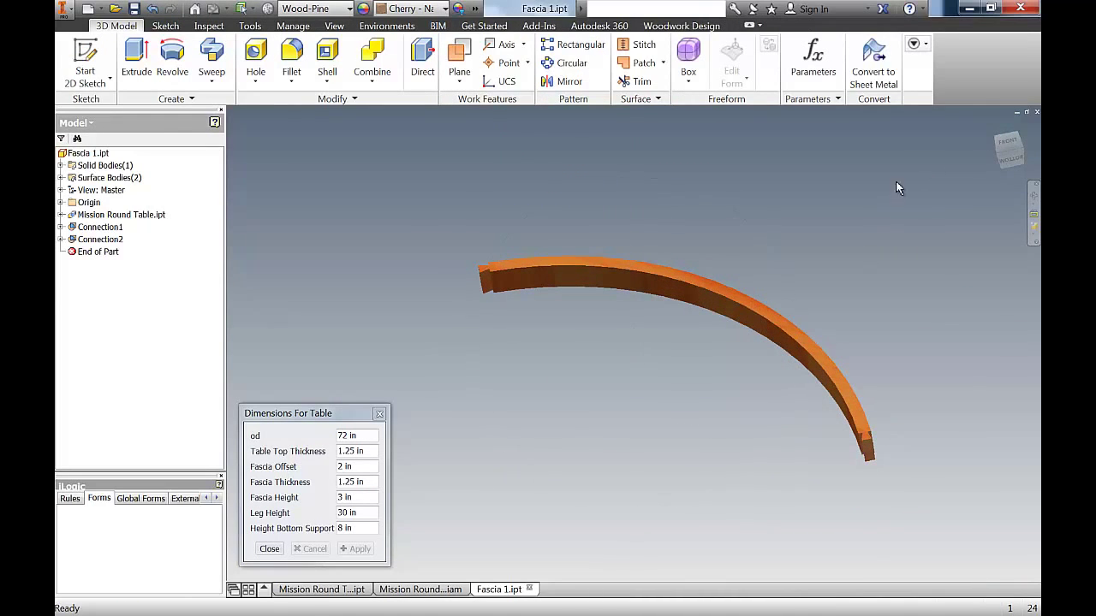
pyautogui.click(1036, 113)
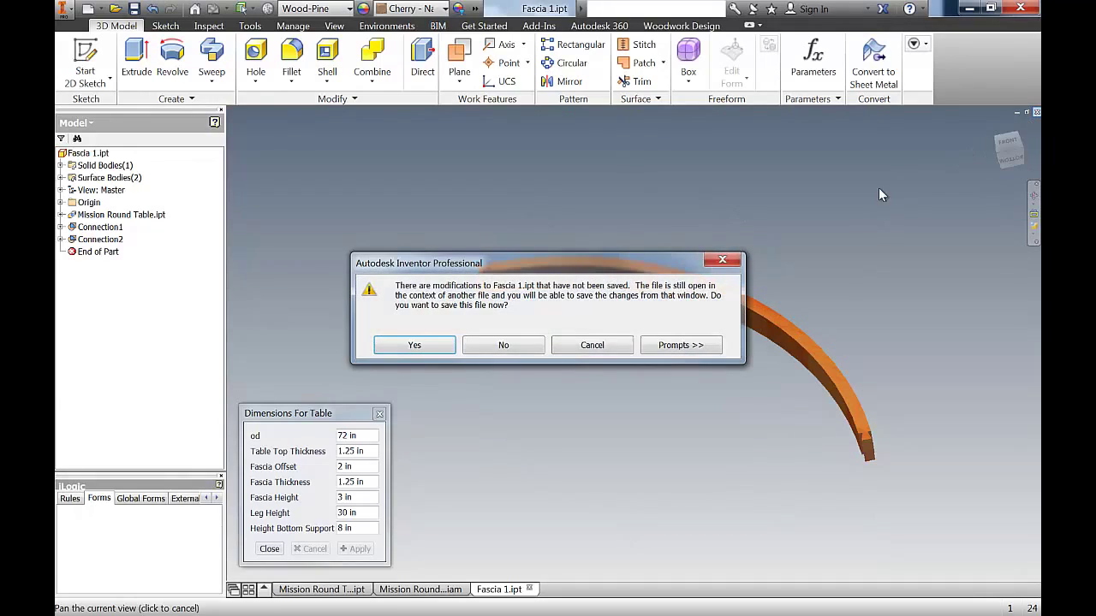
pyautogui.click(514, 346)
# Hide Fascia 1:1 and Table Top:1 in the table assembly
pyautogui.scroll(-2, 591, 376)
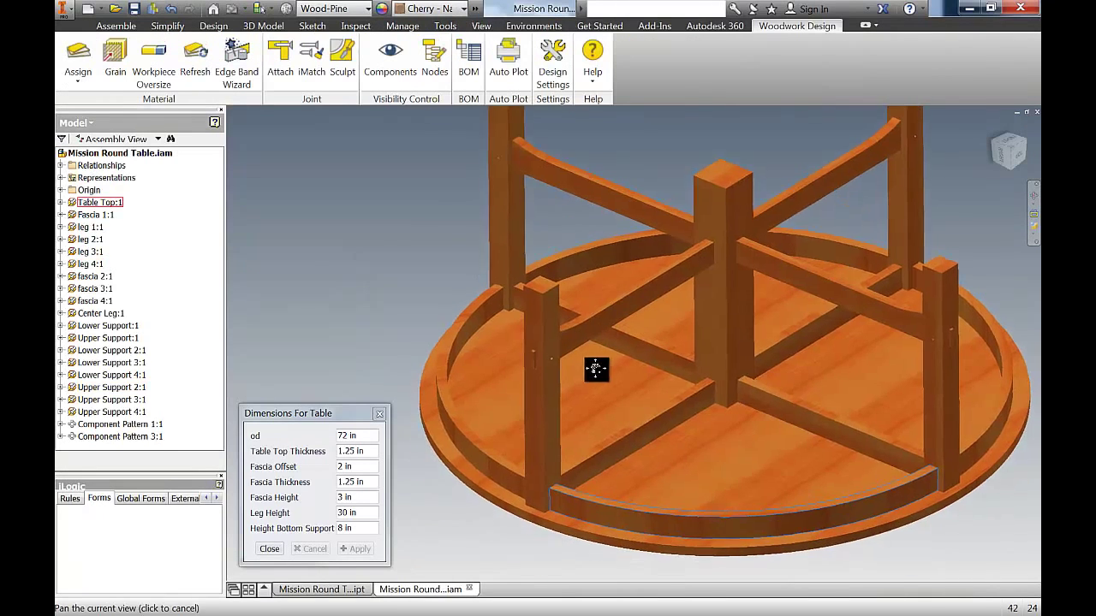
pyautogui.rightClick(700, 452)
pyautogui.click(739, 473)
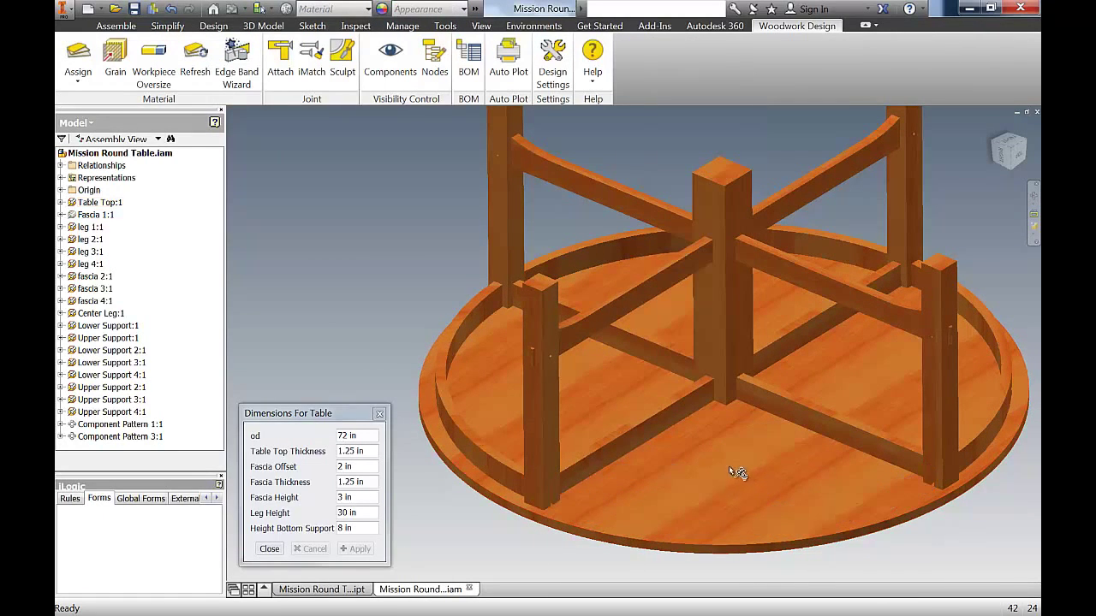
pyautogui.scroll(-3, 552, 516)
pyautogui.rightClick(648, 503)
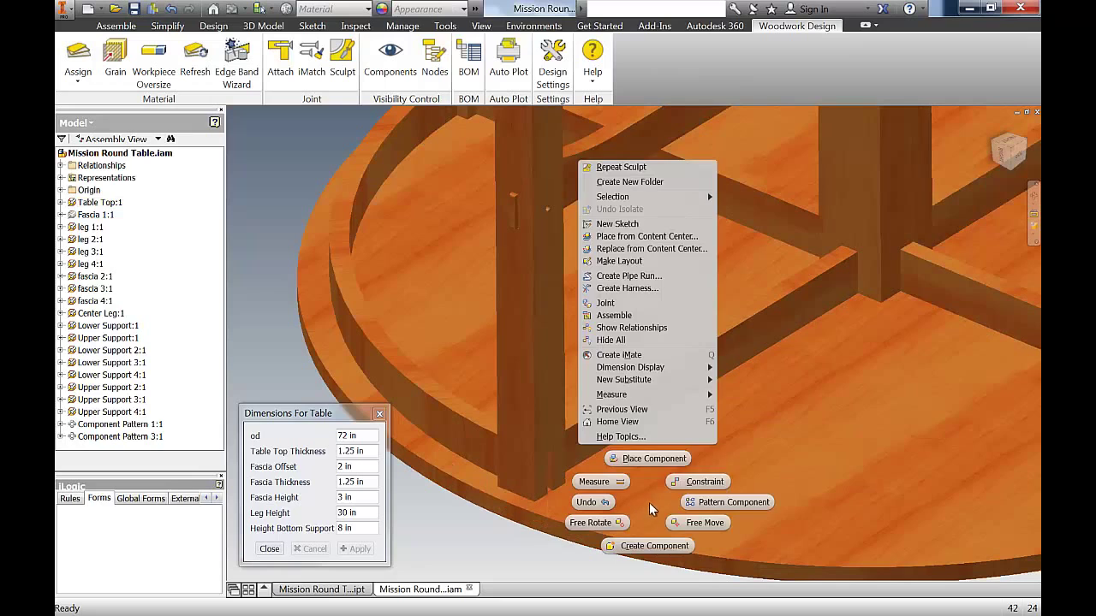
pyautogui.click(727, 471)
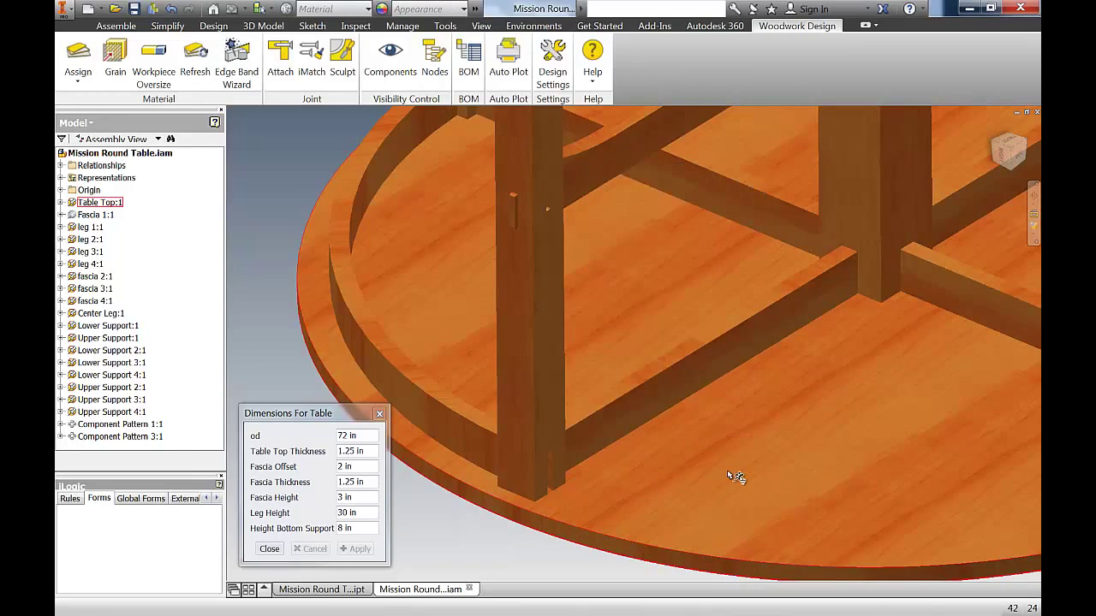
pyautogui.rightClick(730, 471)
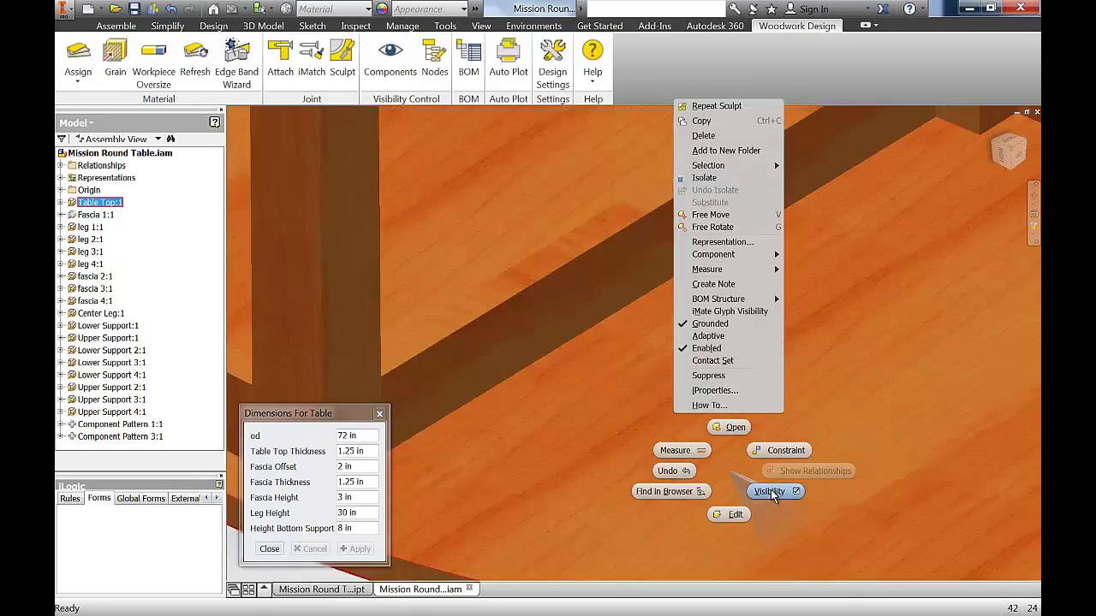
pyautogui.click(770, 490)
# Examine the dovetail sockets at the top of the outer leg where the hidden fascia joined
pyautogui.scroll(5, 742, 452)
pyautogui.moveTo(708, 521); pyautogui.dragTo(701, 582, button='middle')
pyautogui.keyDown('shift'); pyautogui.moveTo(681, 452); pyautogui.dragTo(681, 183, button='middle'); pyautogui.keyUp('shift')
pyautogui.moveTo(781, 326); pyautogui.dragTo(766, 453, button='middle')
pyautogui.scroll(-5, 622, 273)
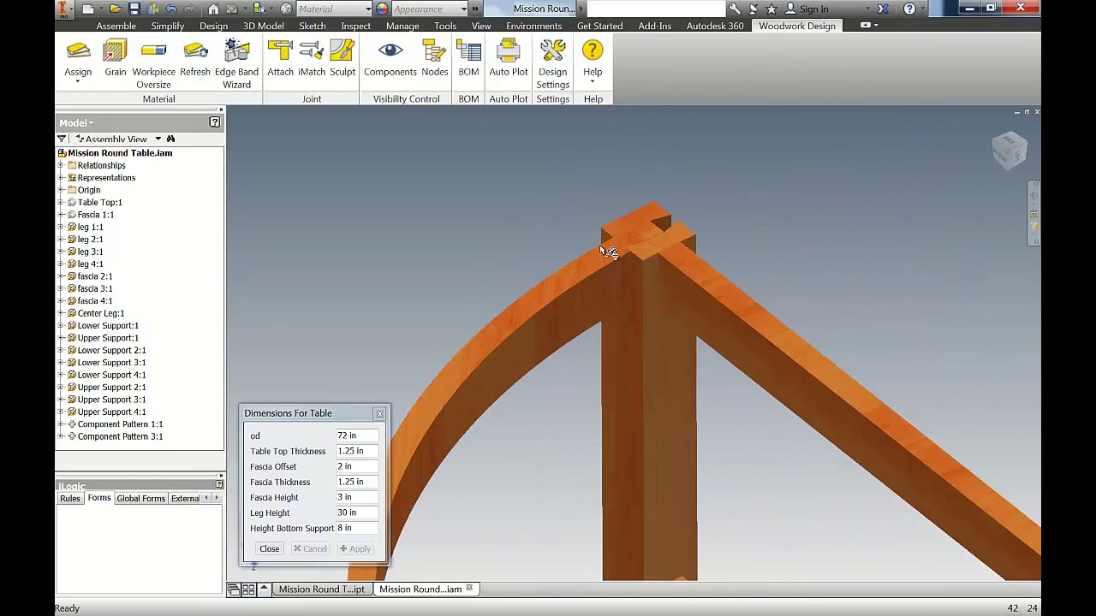
# Hide Upper Support:1 and examine the joint cut at the top of the center leg
pyautogui.scroll(5, 653, 313)
pyautogui.keyDown('shift'); pyautogui.moveTo(711, 385); pyautogui.dragTo(704, 316, button='middle'); pyautogui.keyUp('shift')
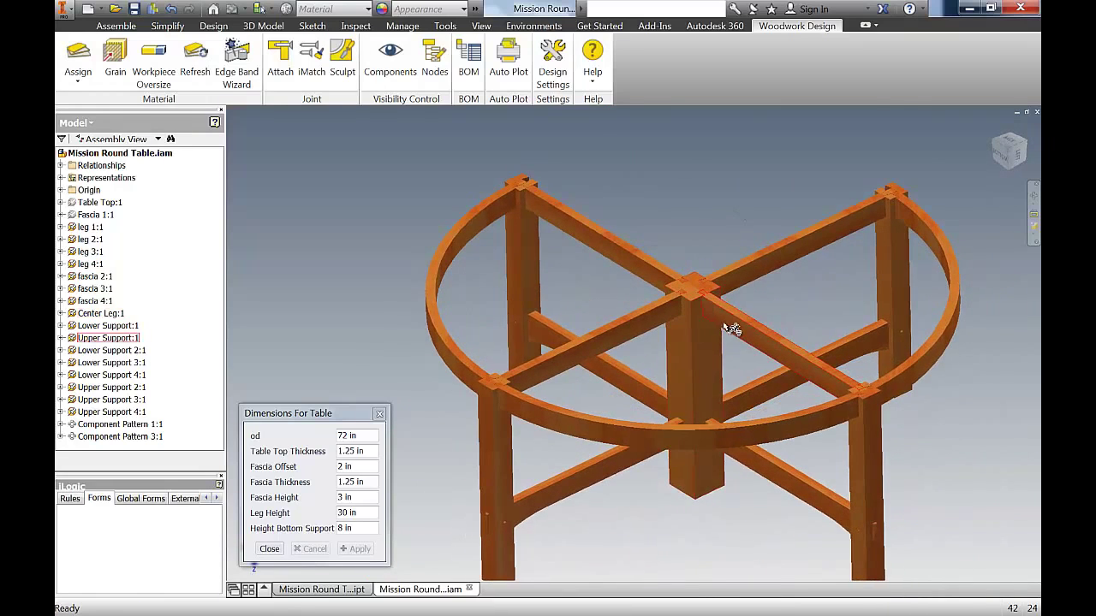
pyautogui.rightClick(725, 327)
pyautogui.click(766, 260)
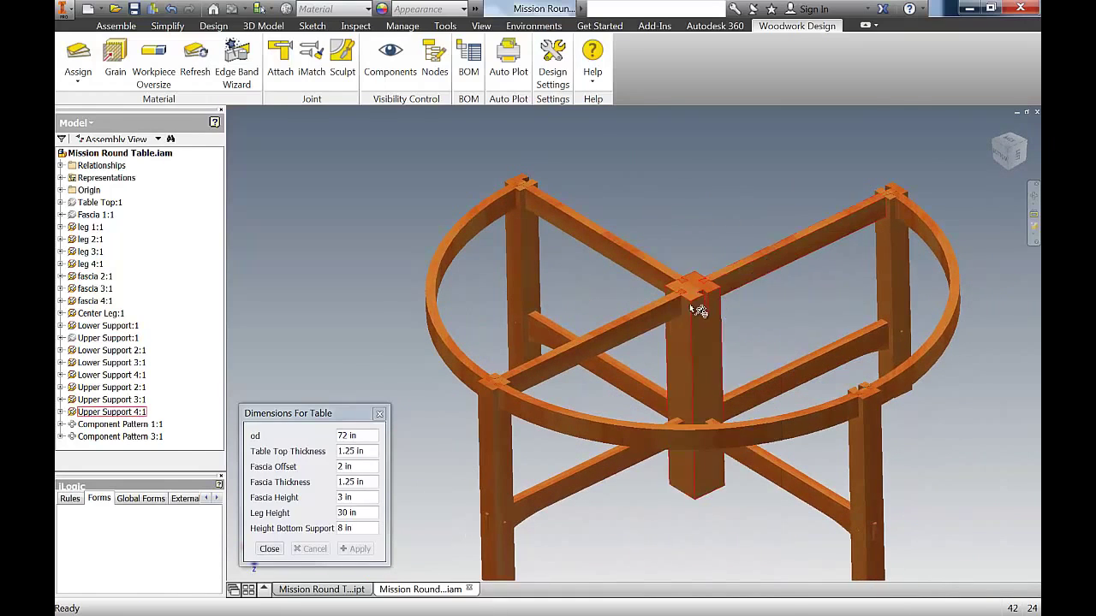
pyautogui.scroll(-5, 695, 307)
pyautogui.scroll(-3, 717, 337)
pyautogui.scroll(8, 722, 340)
pyautogui.keyDown('shift'); pyautogui.moveTo(724, 337); pyautogui.dragTo(656, 311, button='middle'); pyautogui.keyUp('shift')
# Generate the woodwork bill of materials, review the part lengths, widths and thicknesses, and close it
pyautogui.click(472, 69)
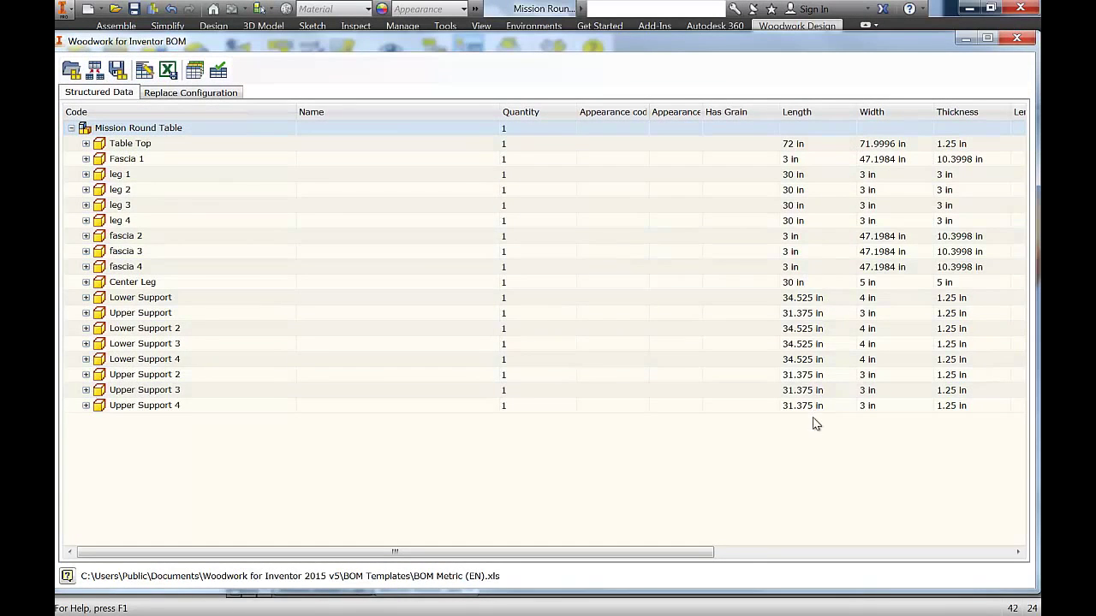
pyautogui.click(1017, 39)
pyautogui.scroll(3, 920, 454)
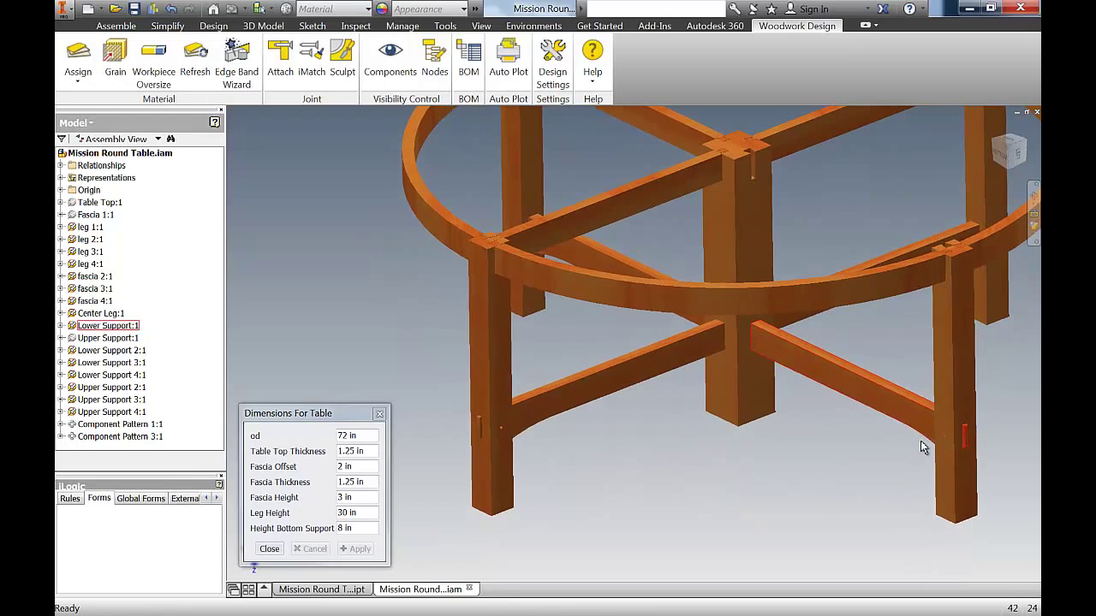
pyautogui.moveTo(882, 481); pyautogui.dragTo(746, 543, button='middle')
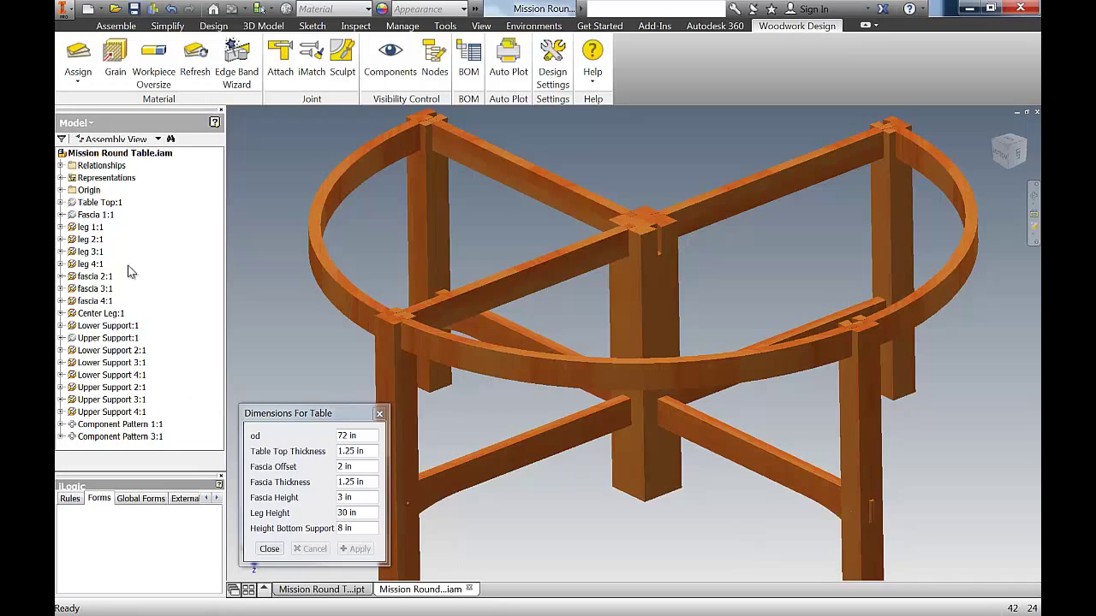
# Turn the visibility of Table Top:1 and Fascia 1:1 back on and view the whole resized table
pyautogui.rightClick(94, 203)
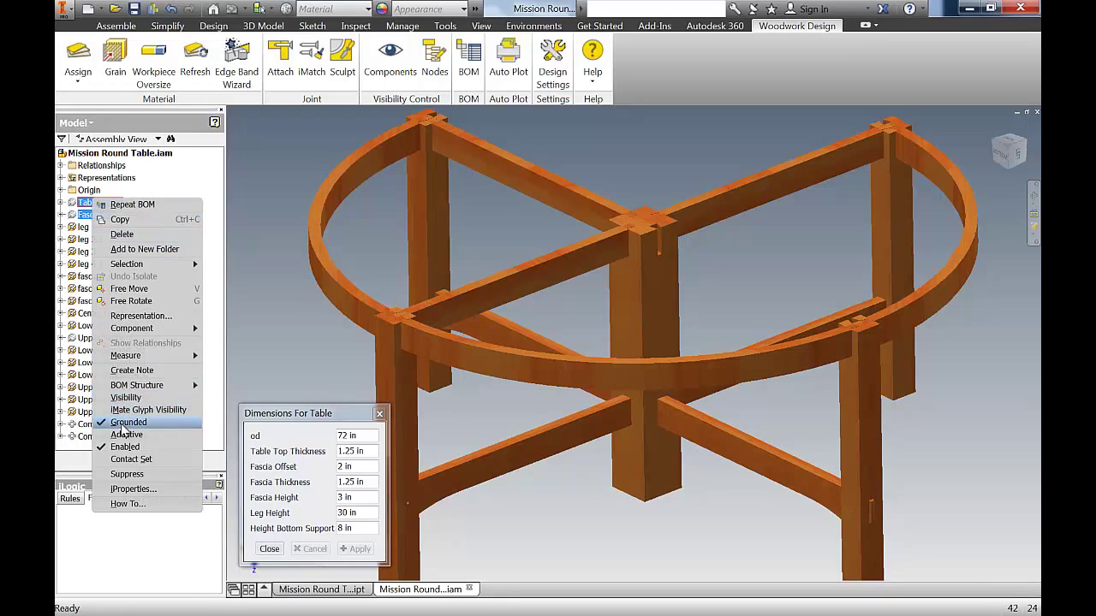
pyautogui.click(127, 398)
pyautogui.keyDown('shift'); pyautogui.moveTo(404, 432); pyautogui.dragTo(507, 382, button='middle'); pyautogui.keyUp('shift')
pyautogui.moveTo(515, 323); pyautogui.dragTo(715, 278)
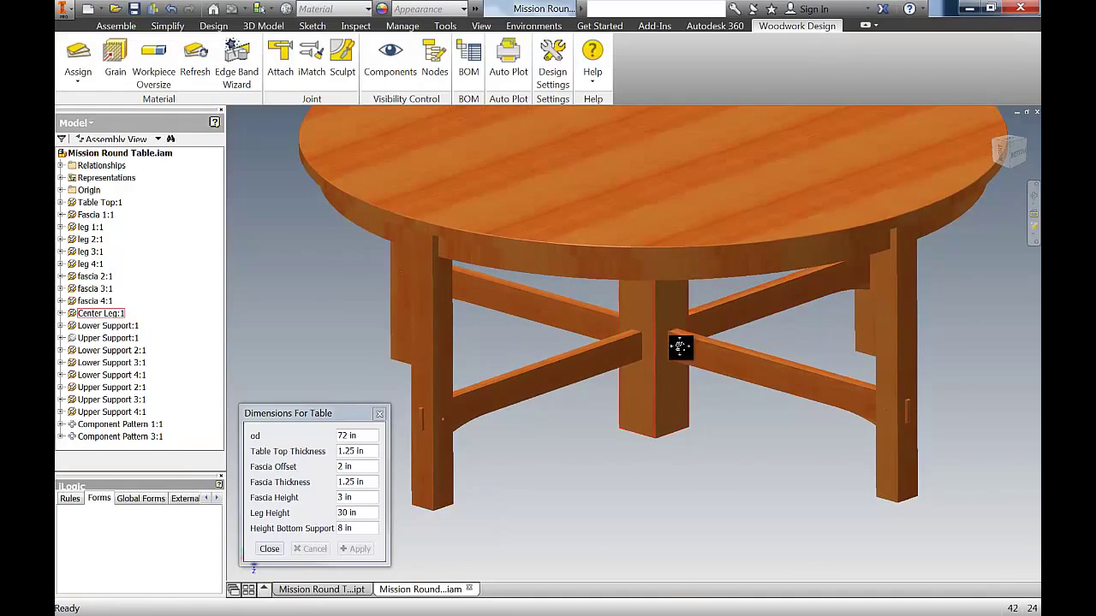
pyautogui.scroll(-5, 672, 422)
pyautogui.moveTo(685, 423); pyautogui.dragTo(650, 374, button='middle')
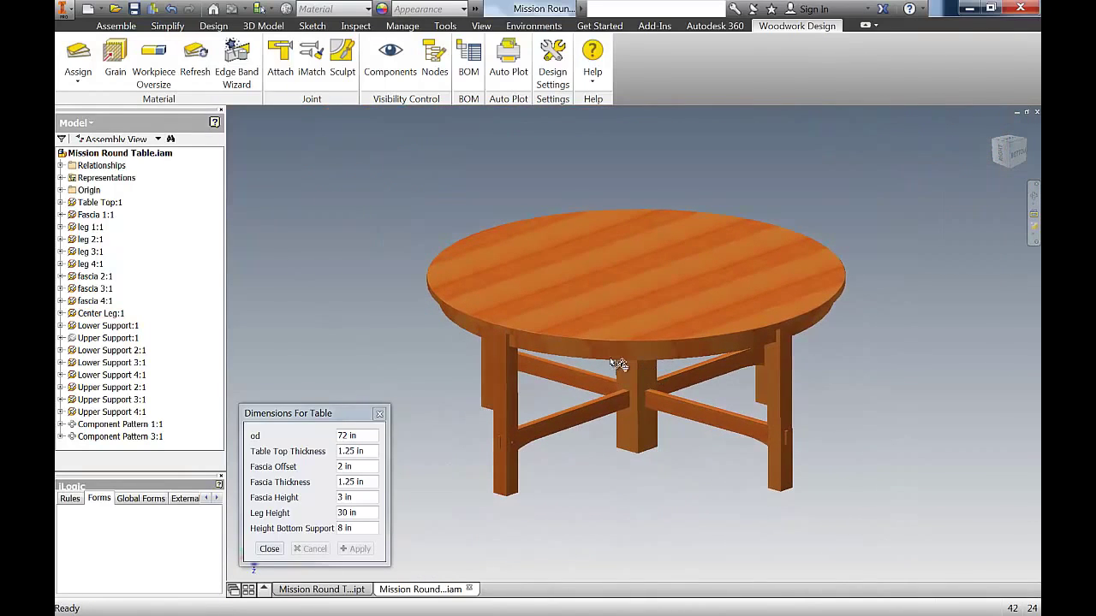